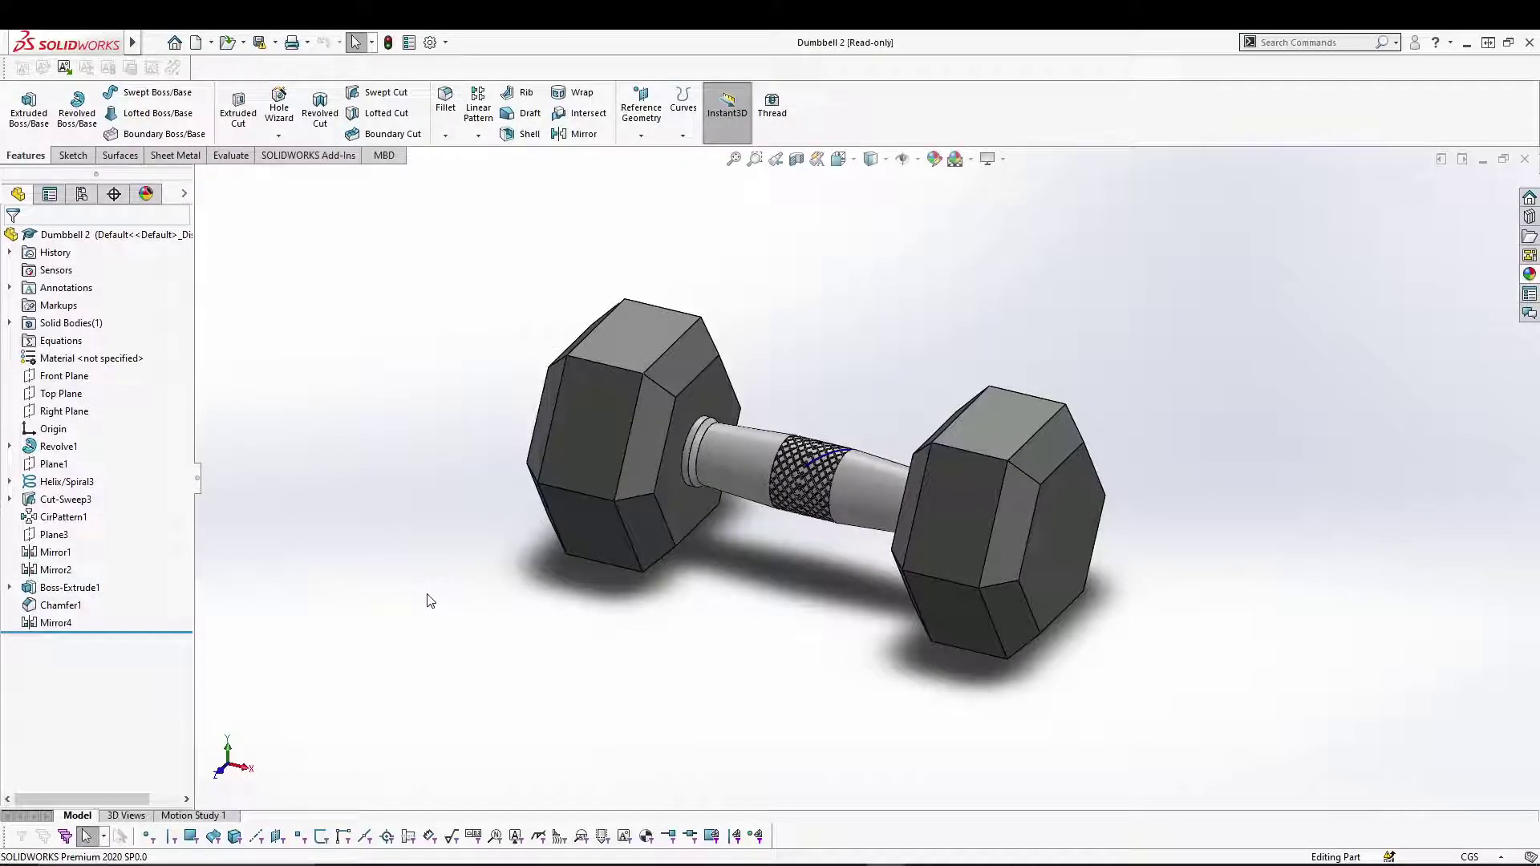
Examine the finished dumbbell model from several angles, focusing on the knurled grip at the middle of the handle
scroll(798, 586, "down", 3)
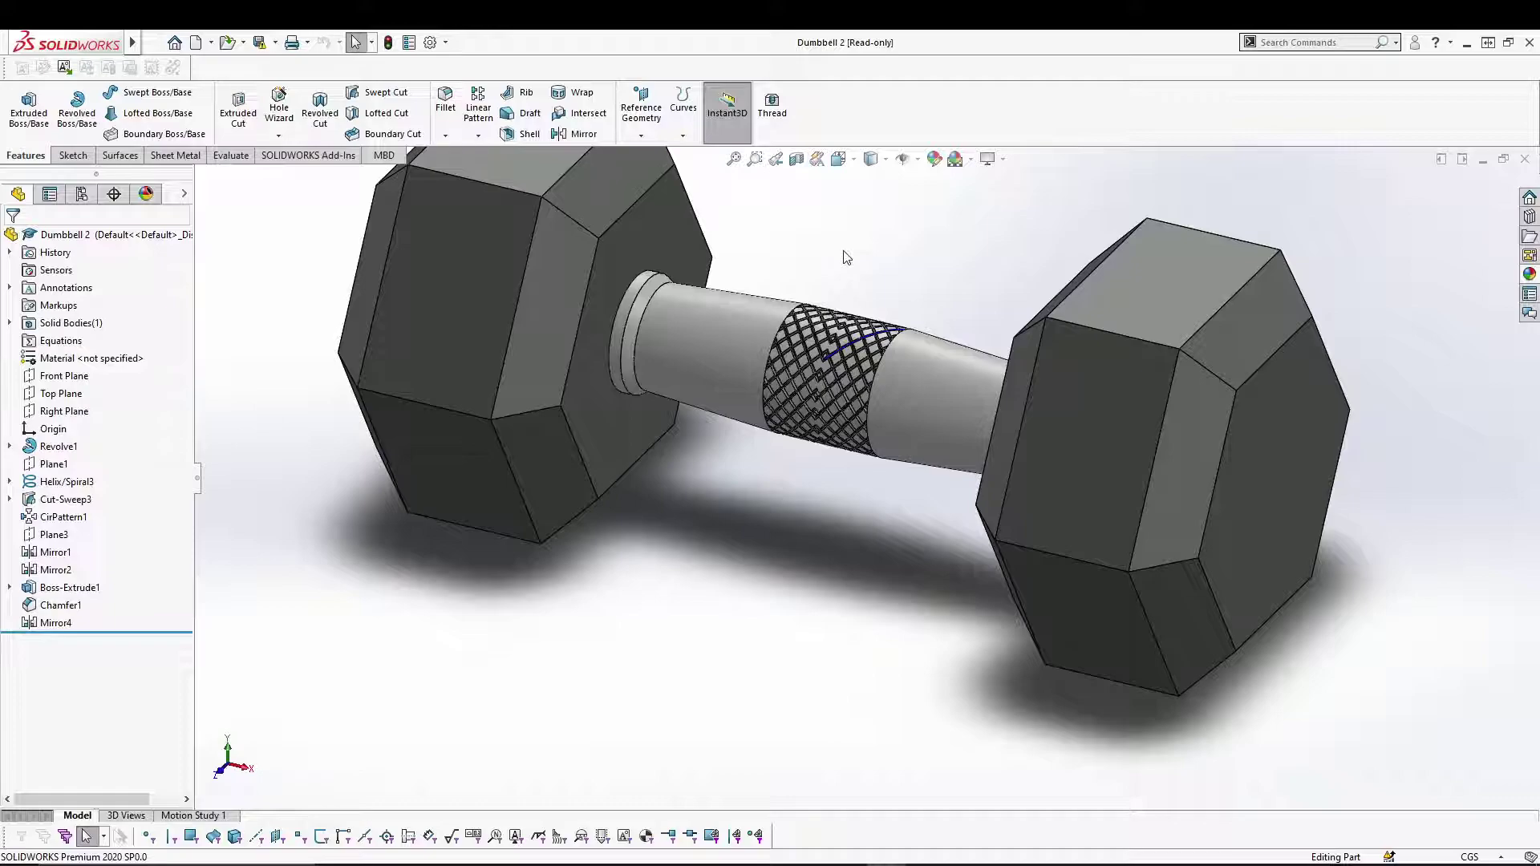
scroll(851, 263, "down", 3)
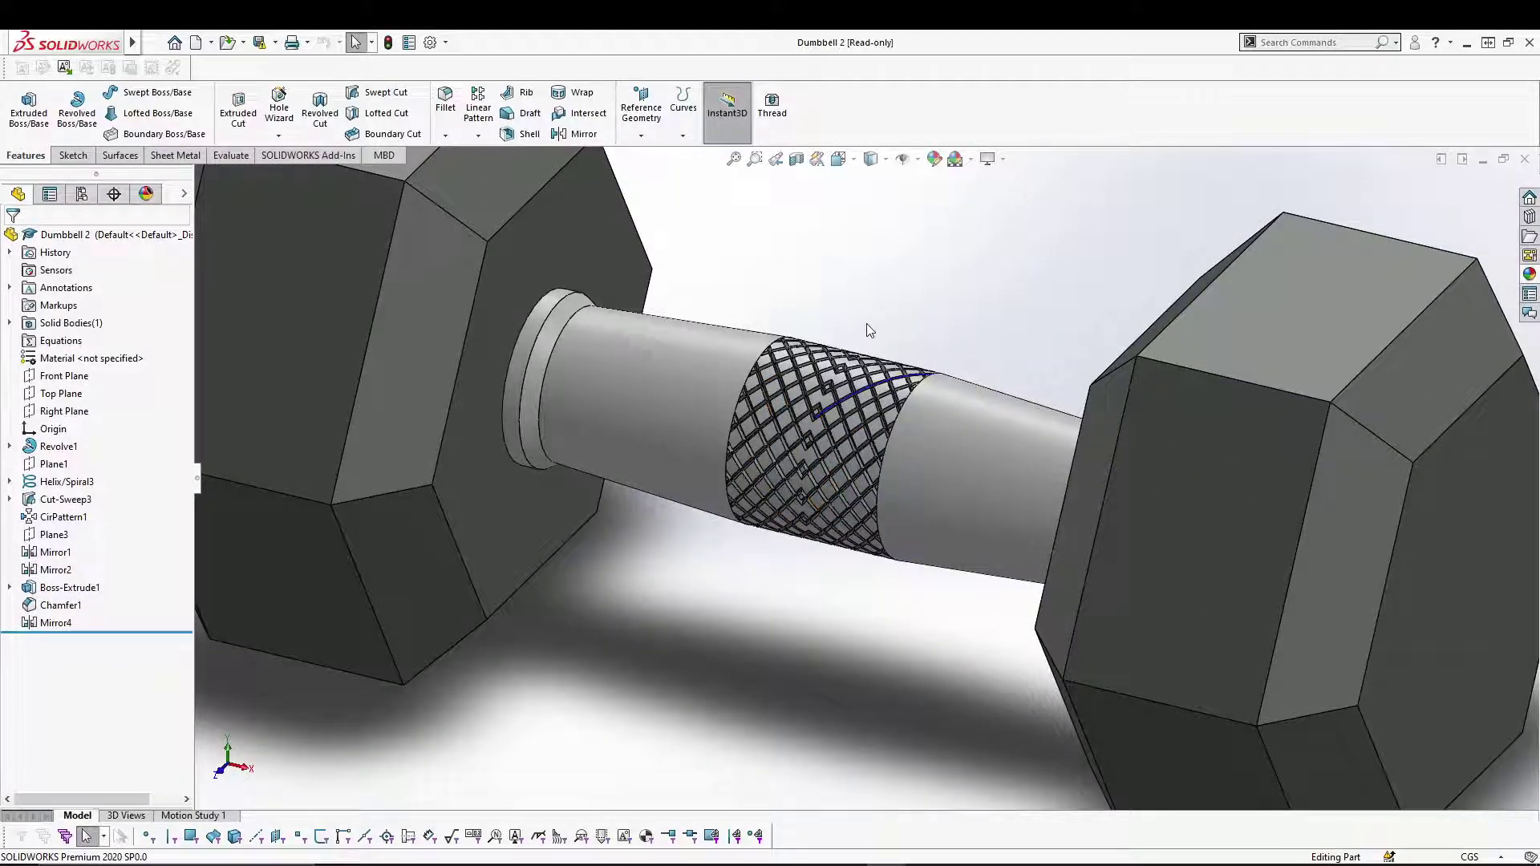
key("f")
mouse_move(976, 356)
middle_mouse_down()
mouse_move(784, 337)
mouse_move(810, 450)
mouse_move(1029, 347)
mouse_move(1004, 354)
middle_mouse_up()
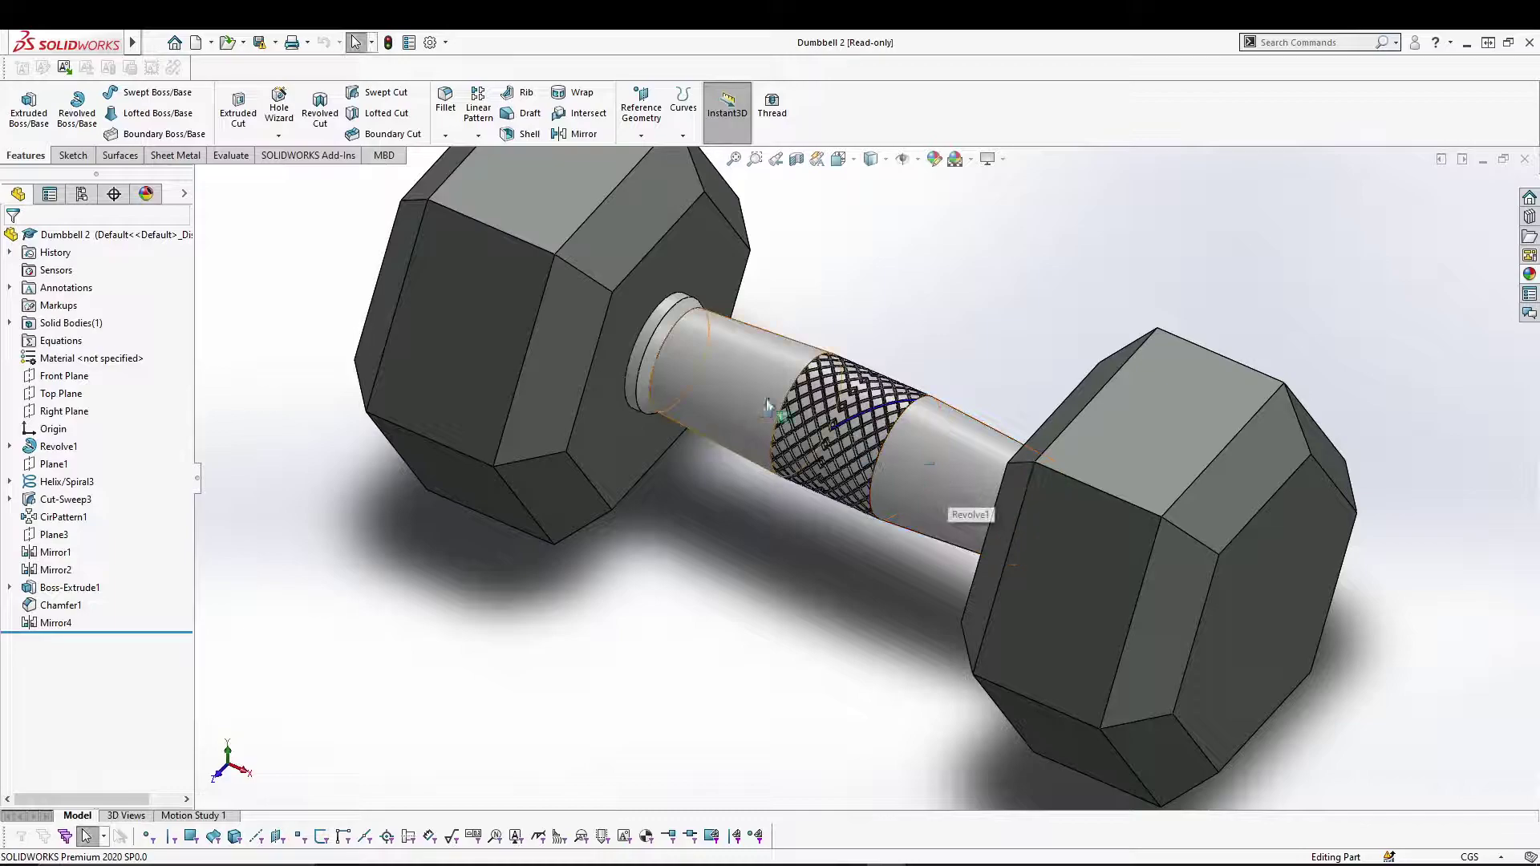
key("Escape")
key("f")
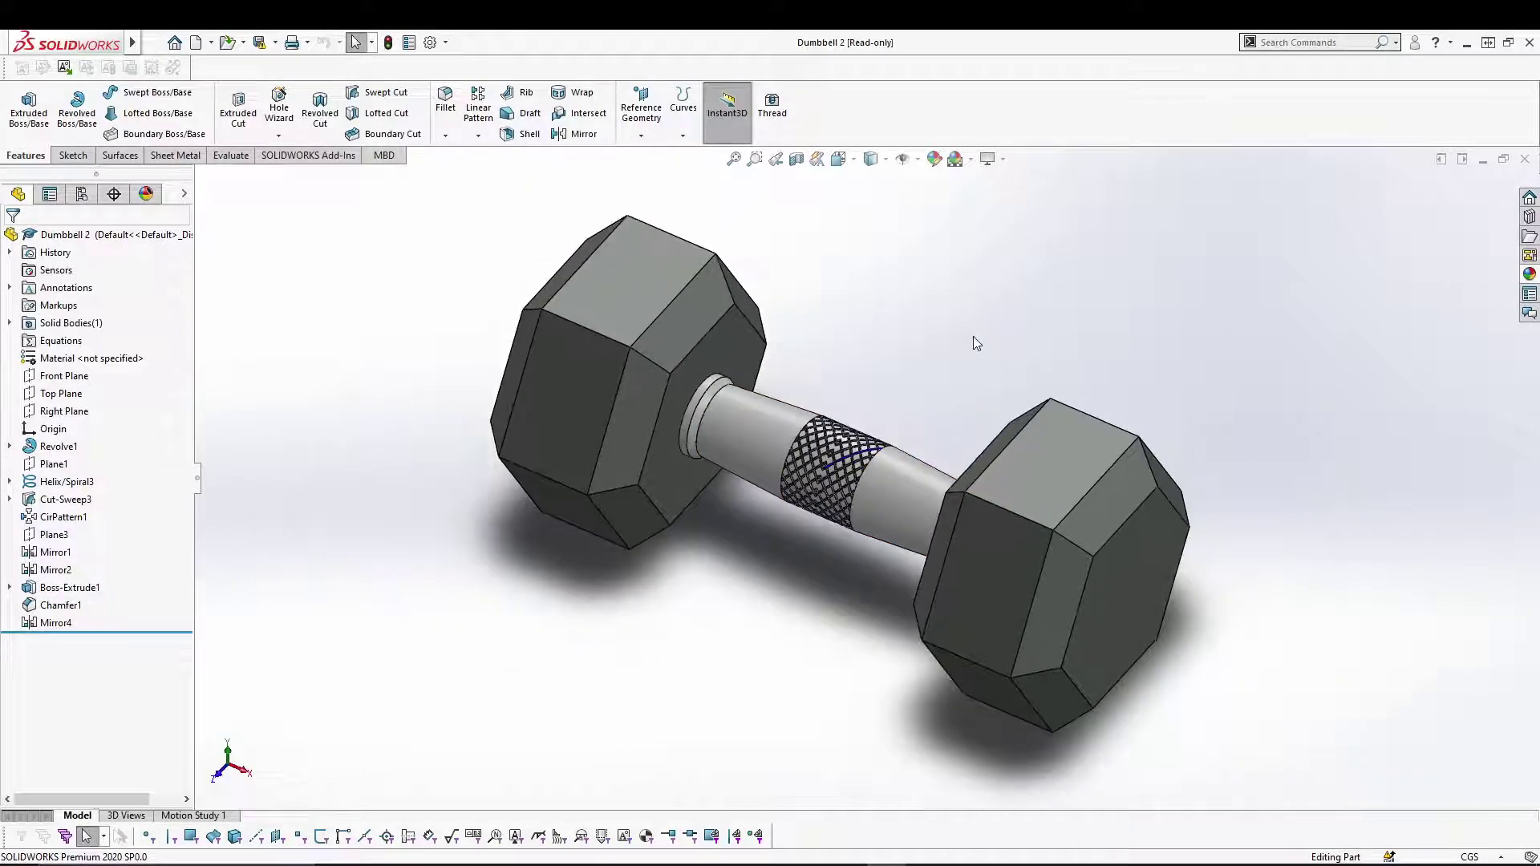
mouse_move(967, 361)
middle_mouse_down()
mouse_move(1009, 333)
mouse_move(970, 362)
middle_mouse_up()
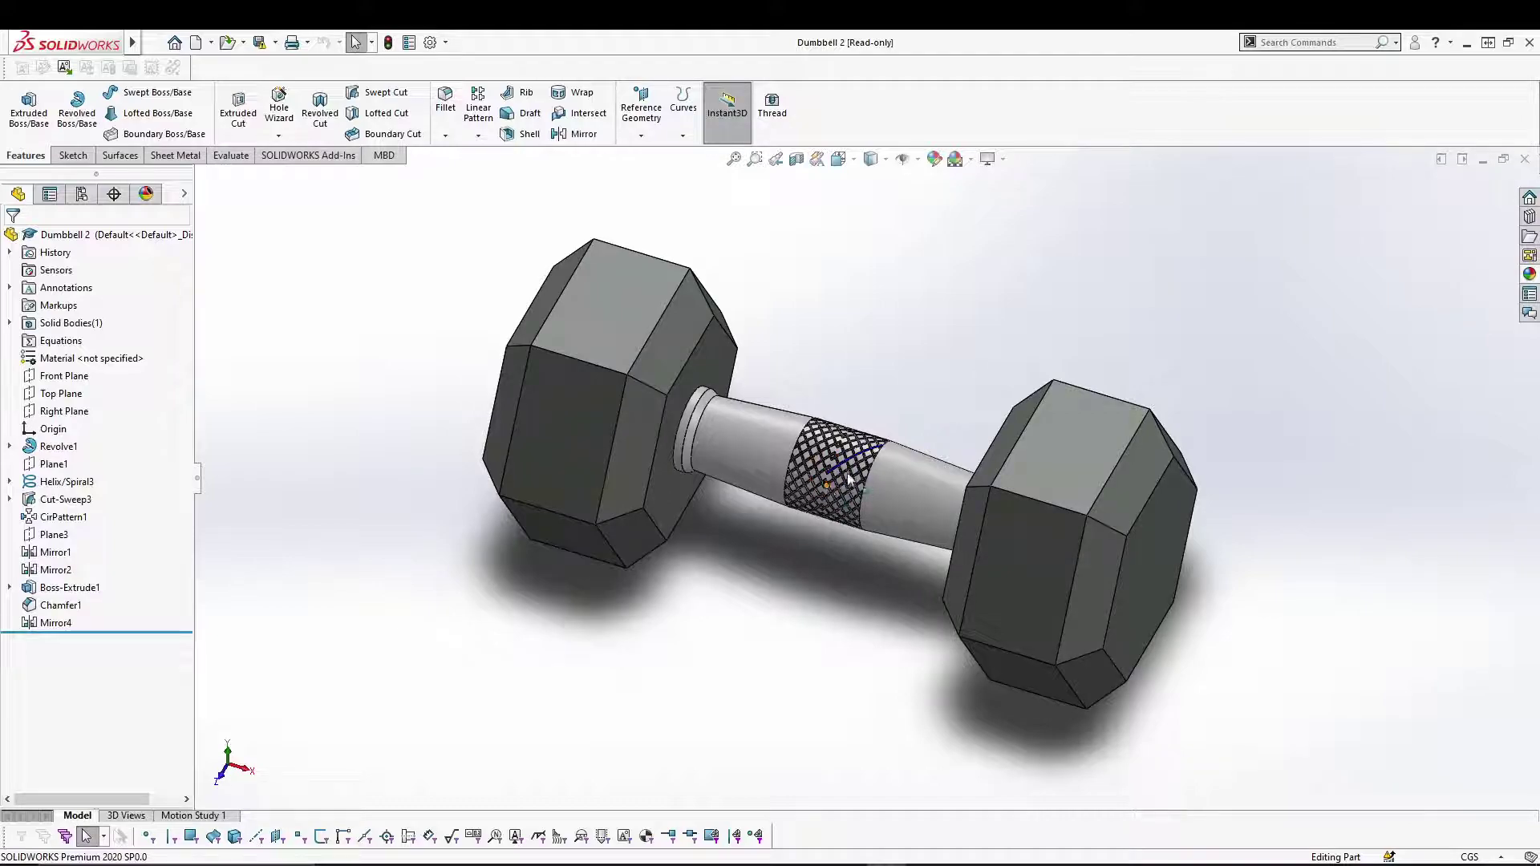
scroll(825, 561, "down", 2)
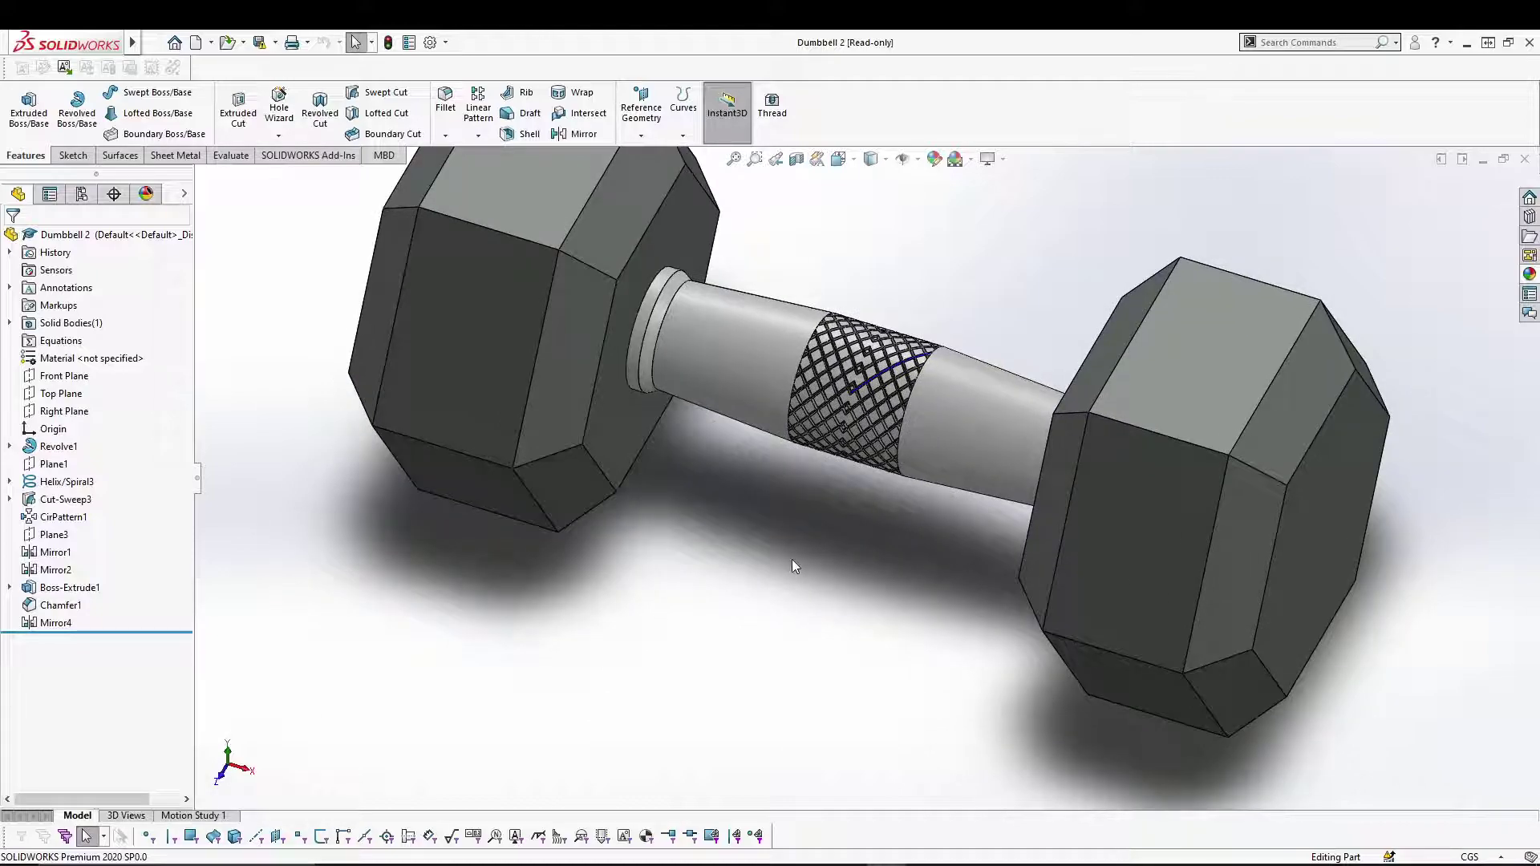
Close the Dumbbell 2 reference part and create a new empty part document
left_click(1527, 160)
left_click(195, 43)
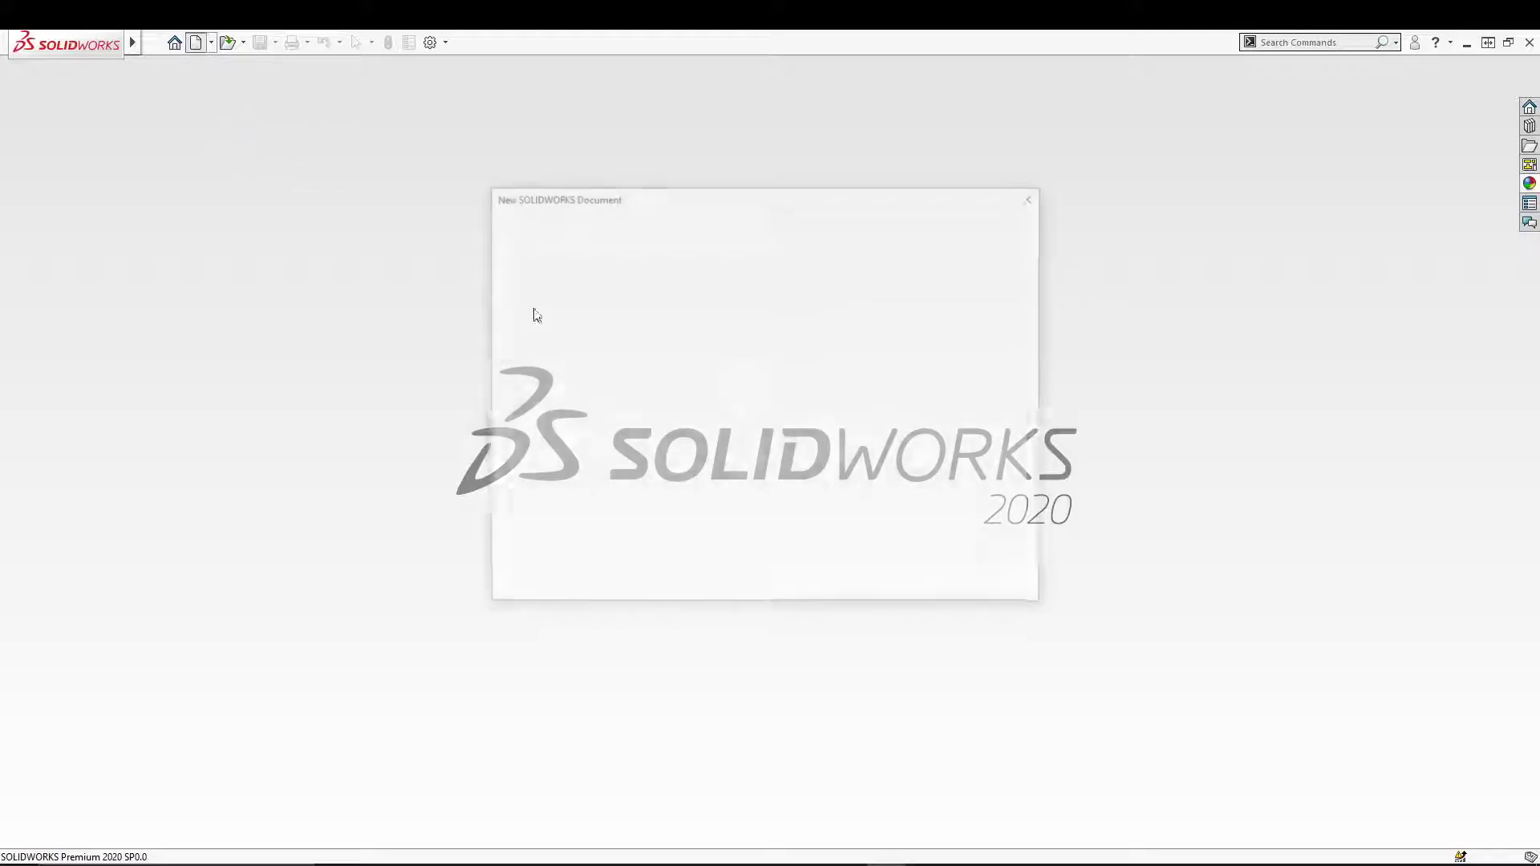
left_click(838, 575)
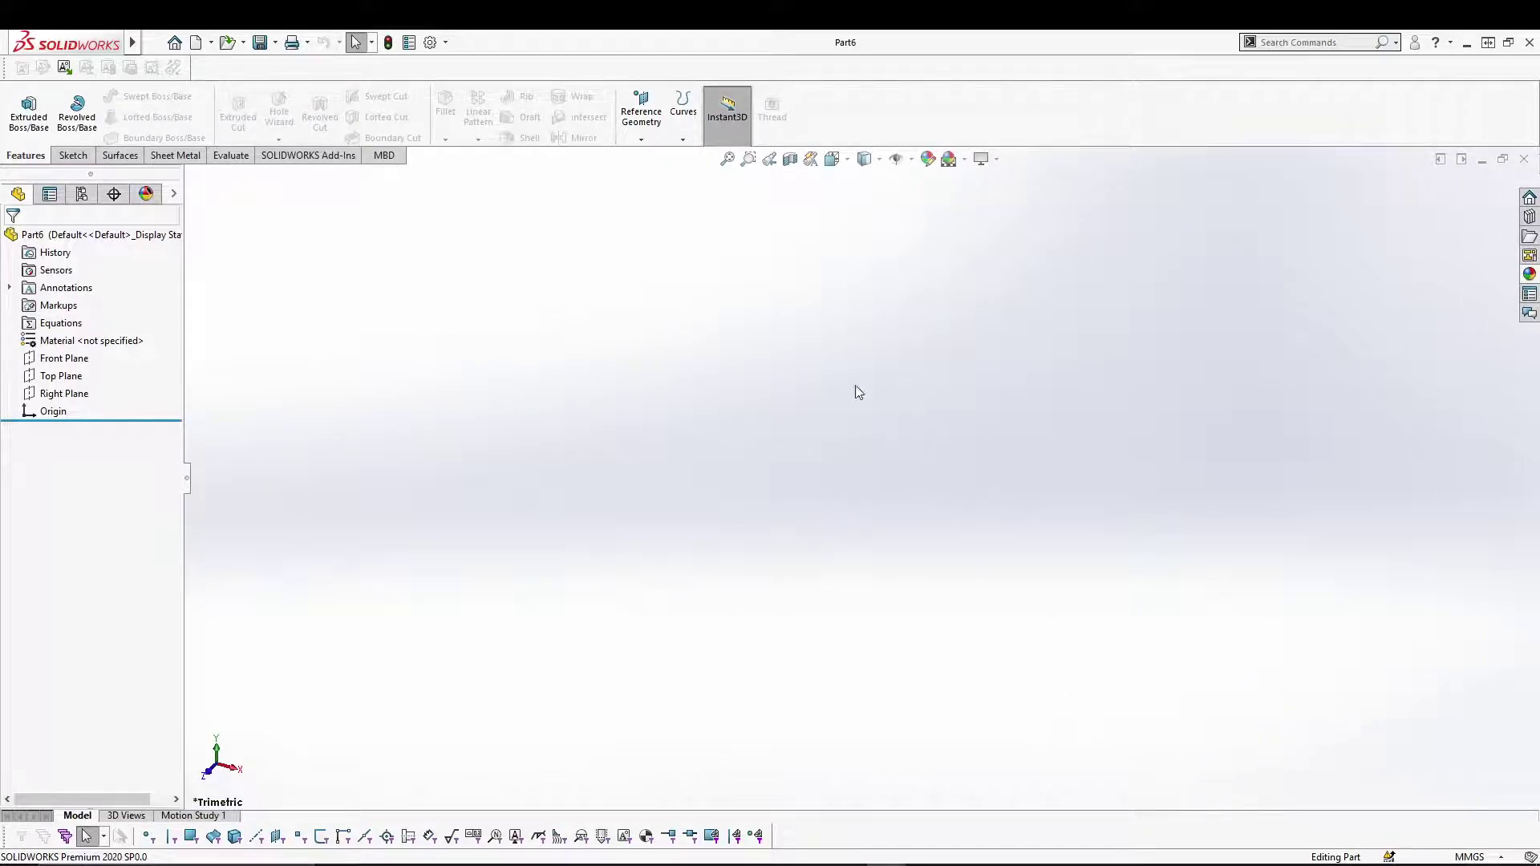
Set the new part's unit system to CGS (centimeter, gram, second)
left_click(1465, 858)
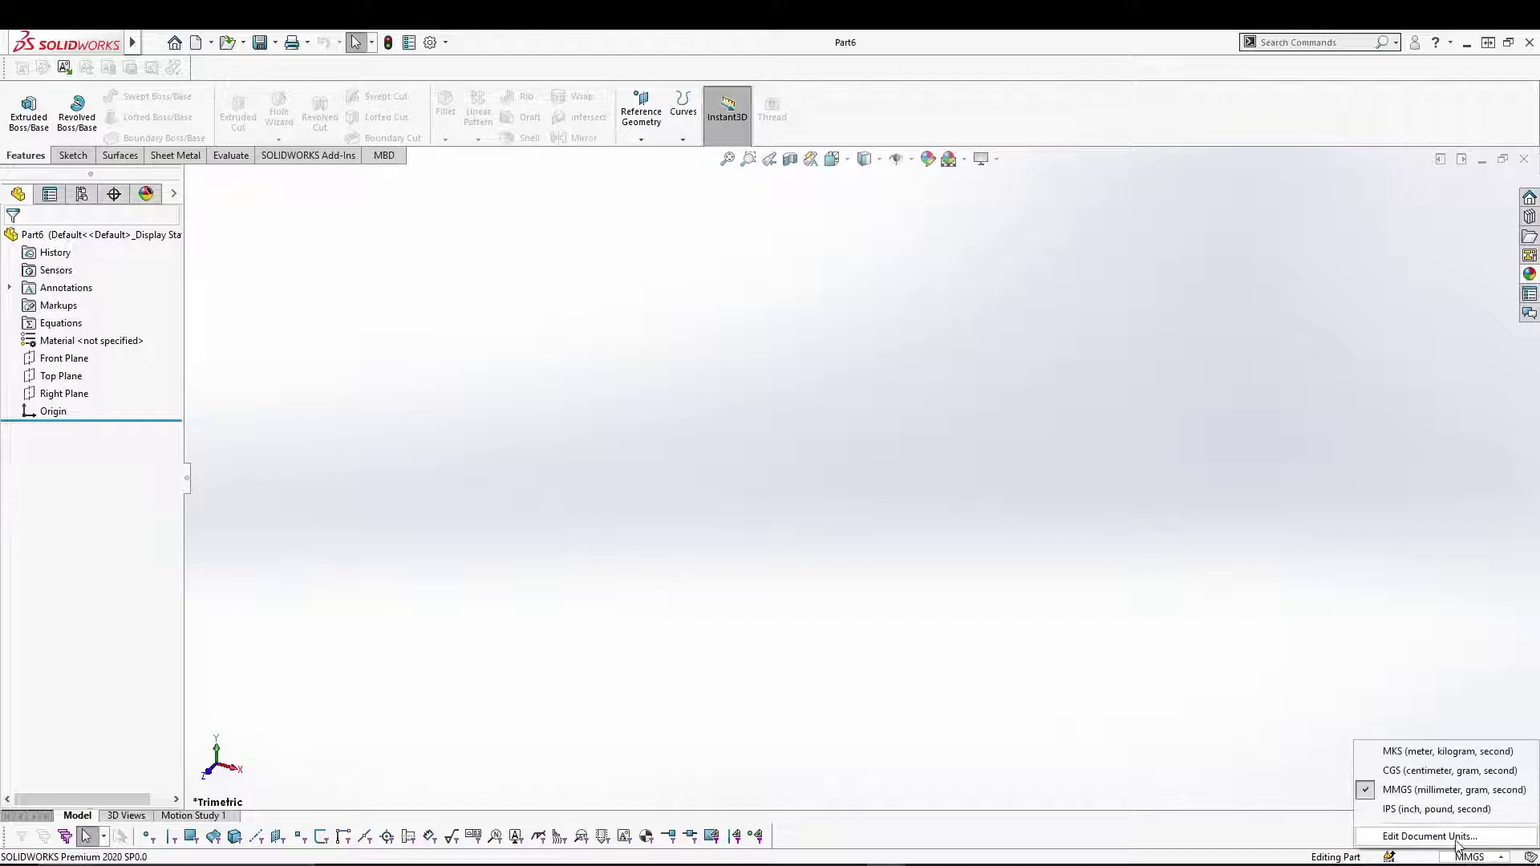
left_click(1414, 771)
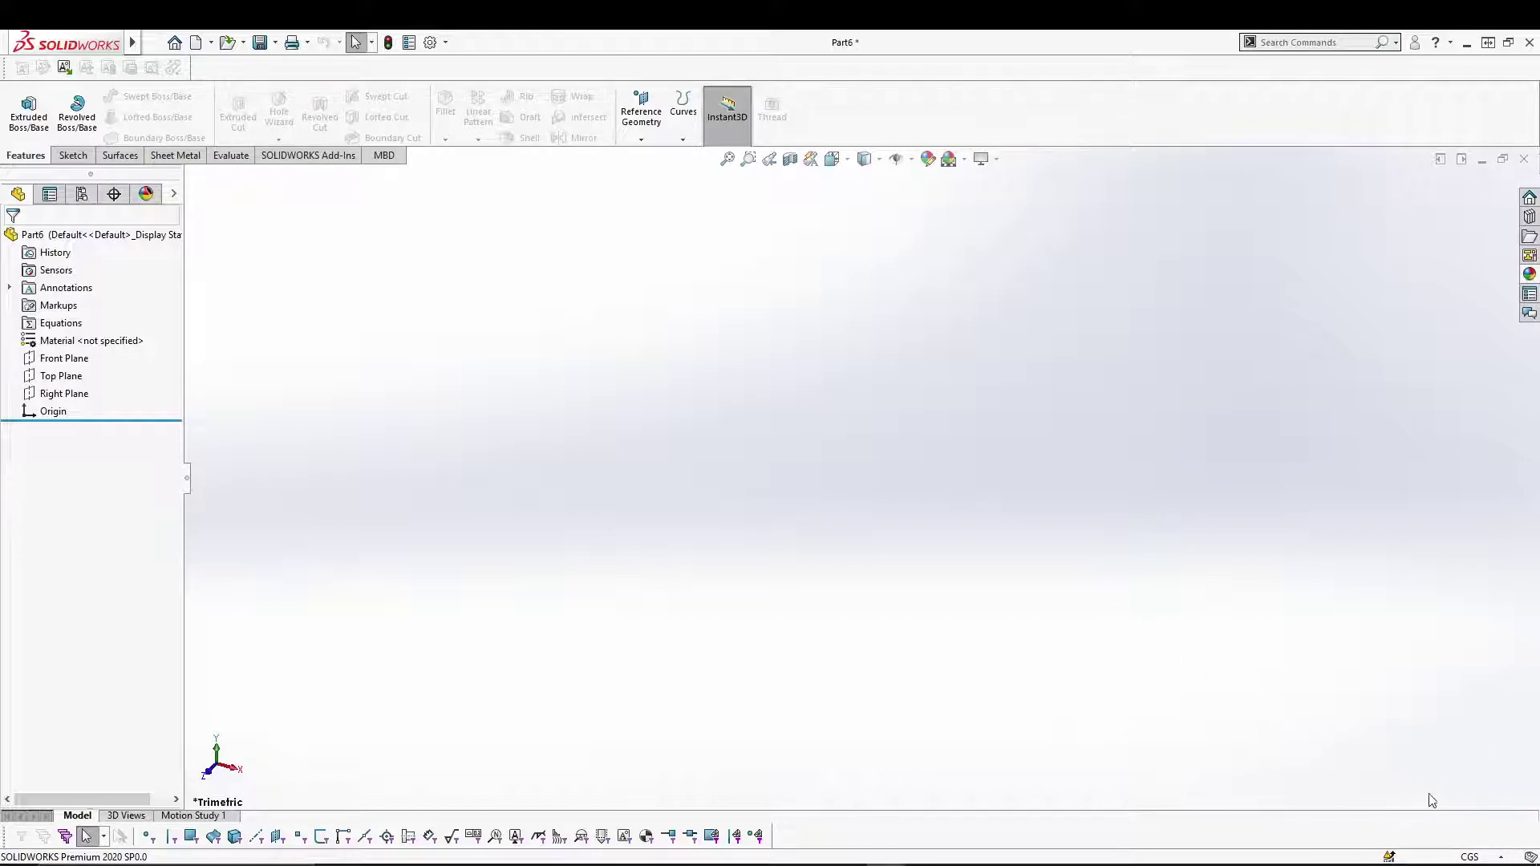
left_click(1479, 858)
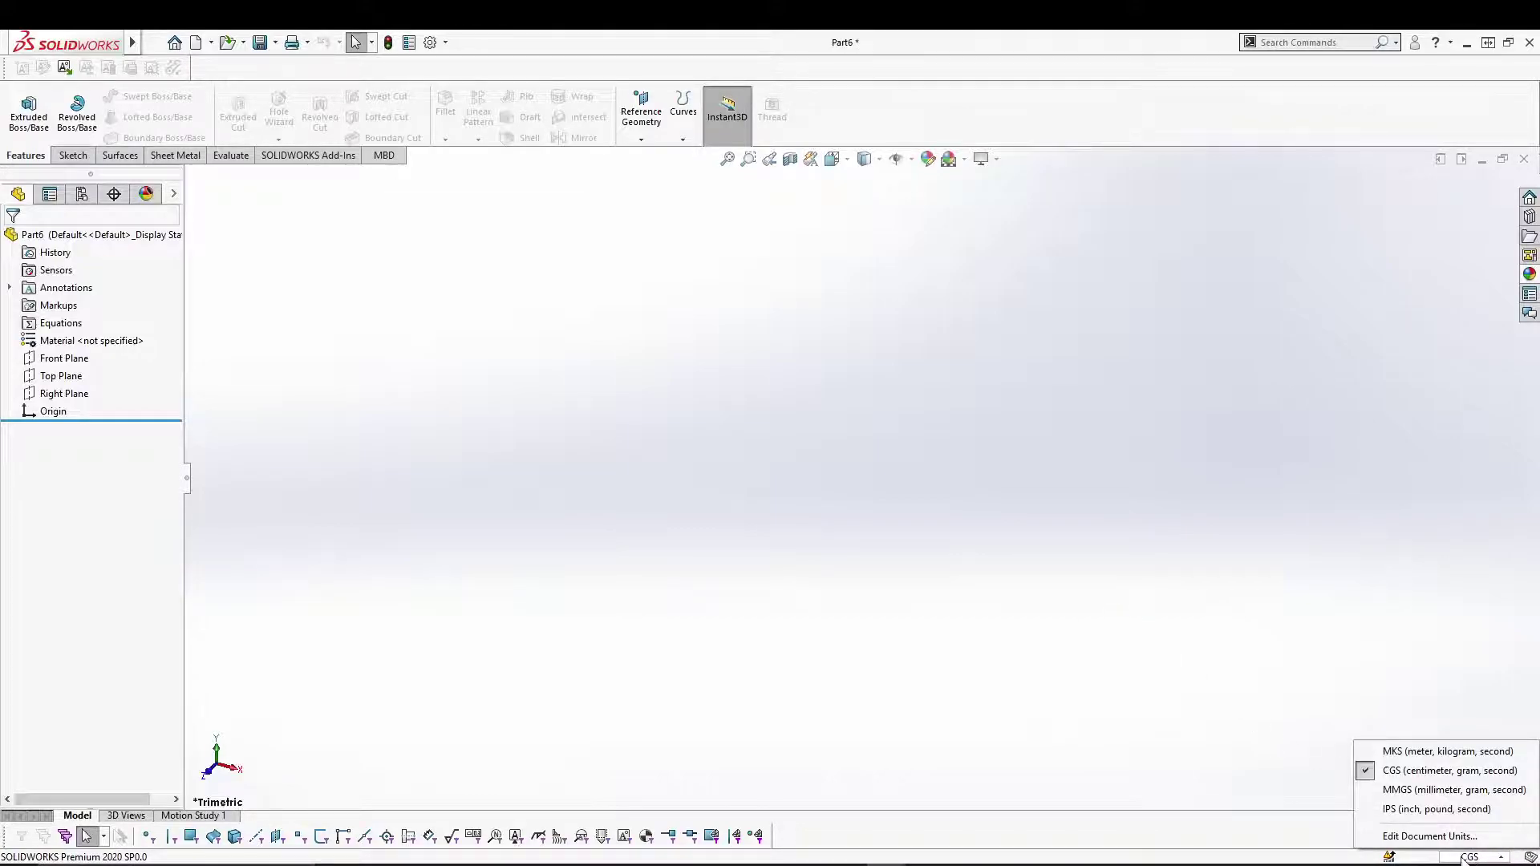
left_click(992, 543)
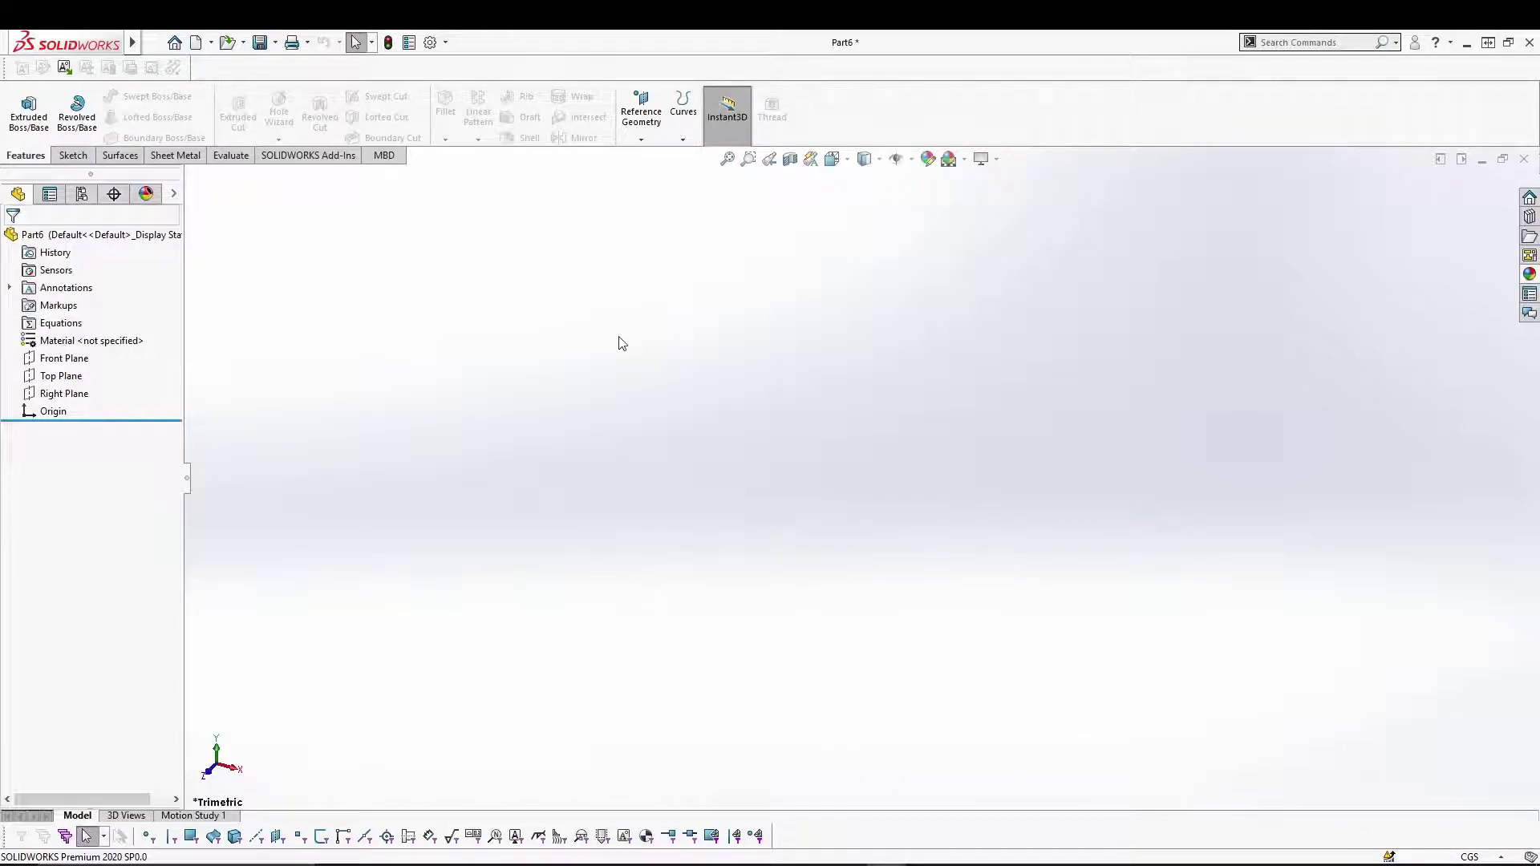
Start a sketch on the Front Plane and draw a vertical centerline upward from the origin
left_click(88, 359)
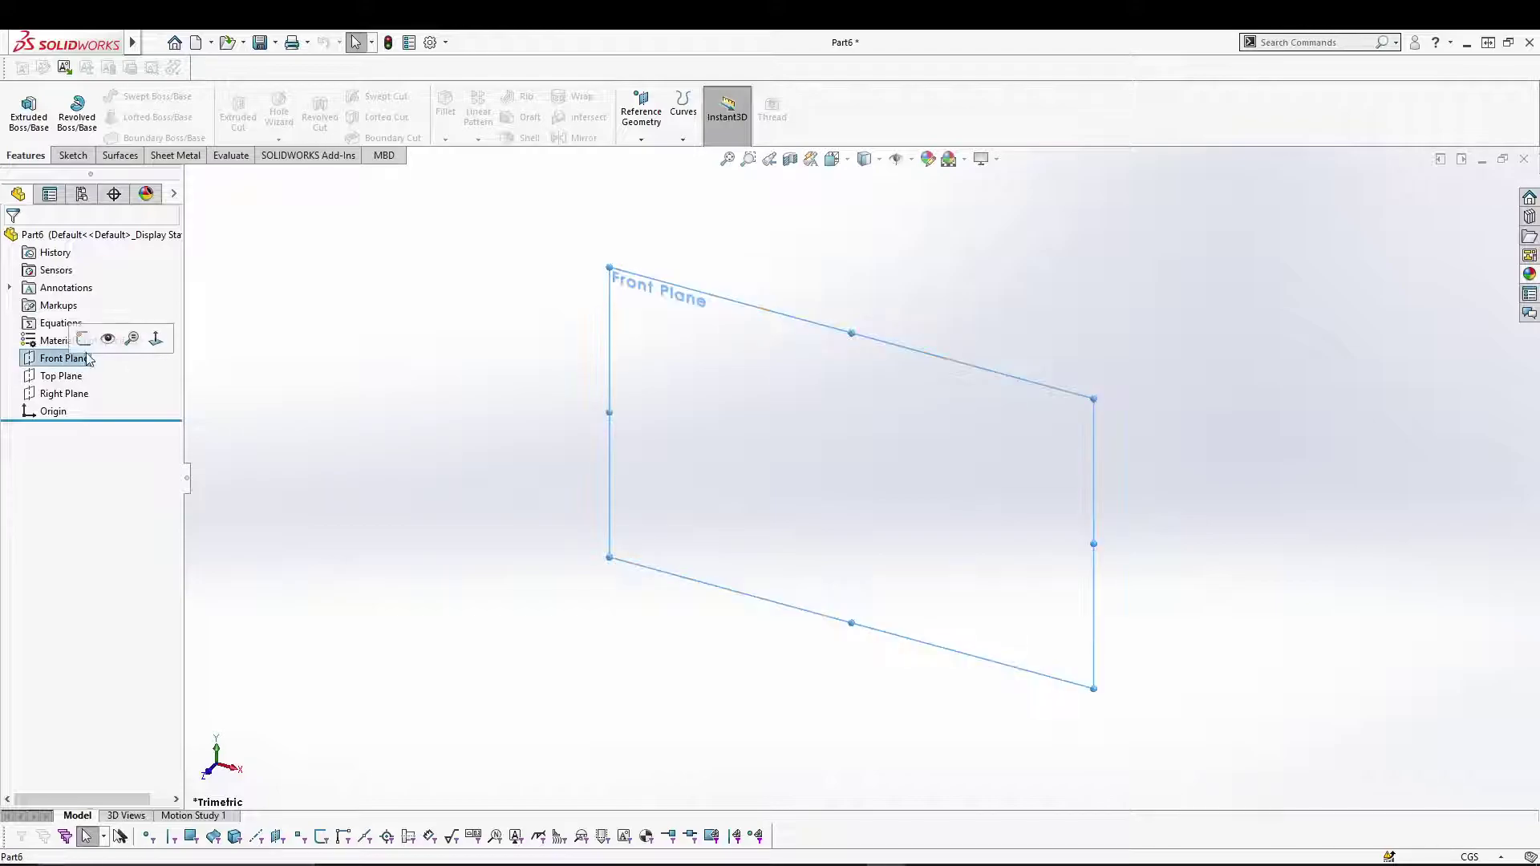
left_click(84, 338)
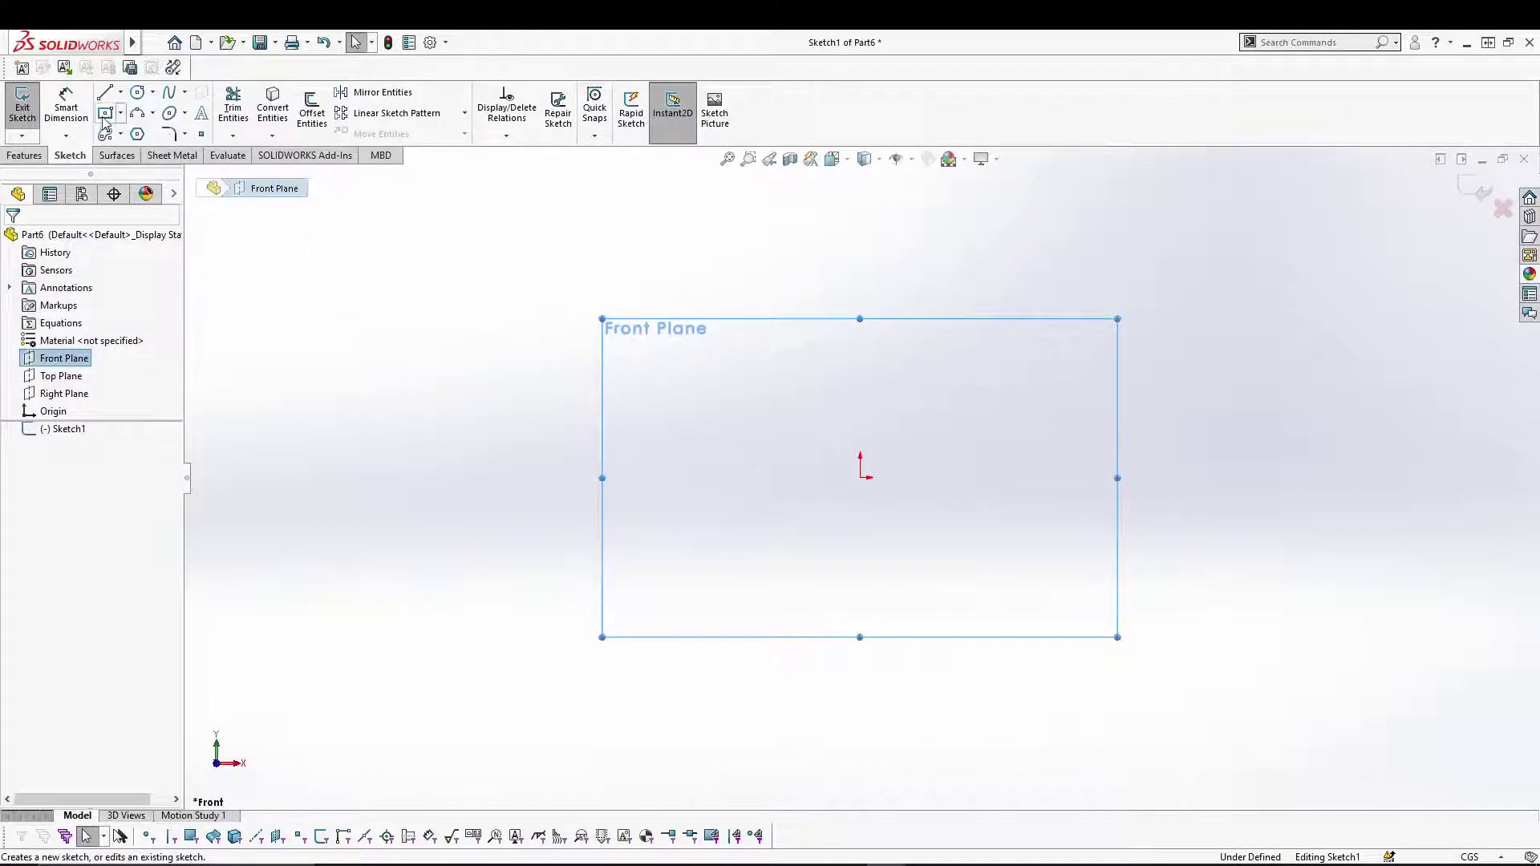
key("s")
left_click(511, 331)
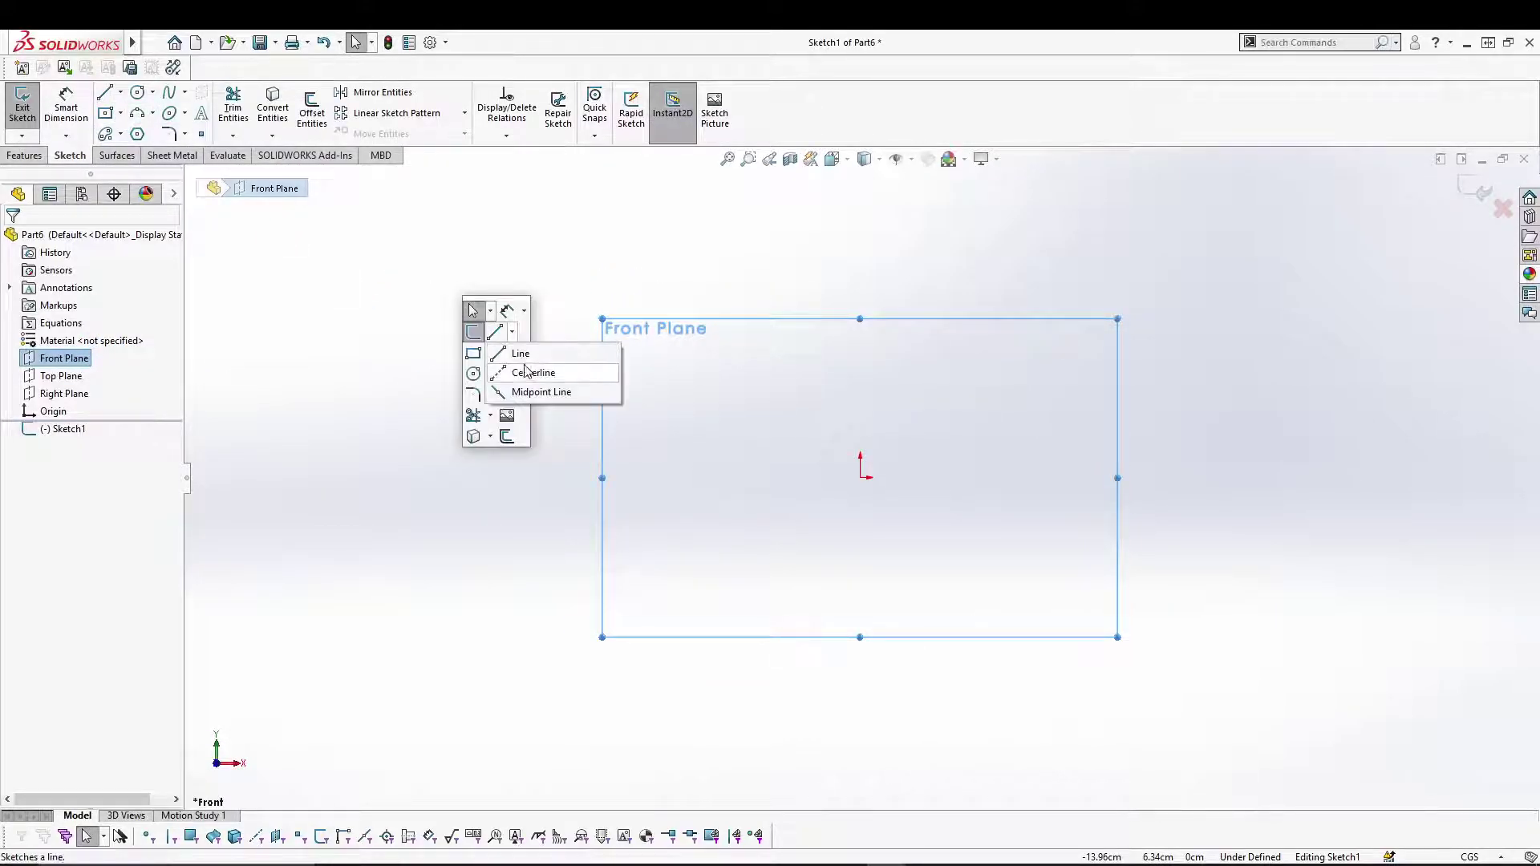
left_click(530, 372)
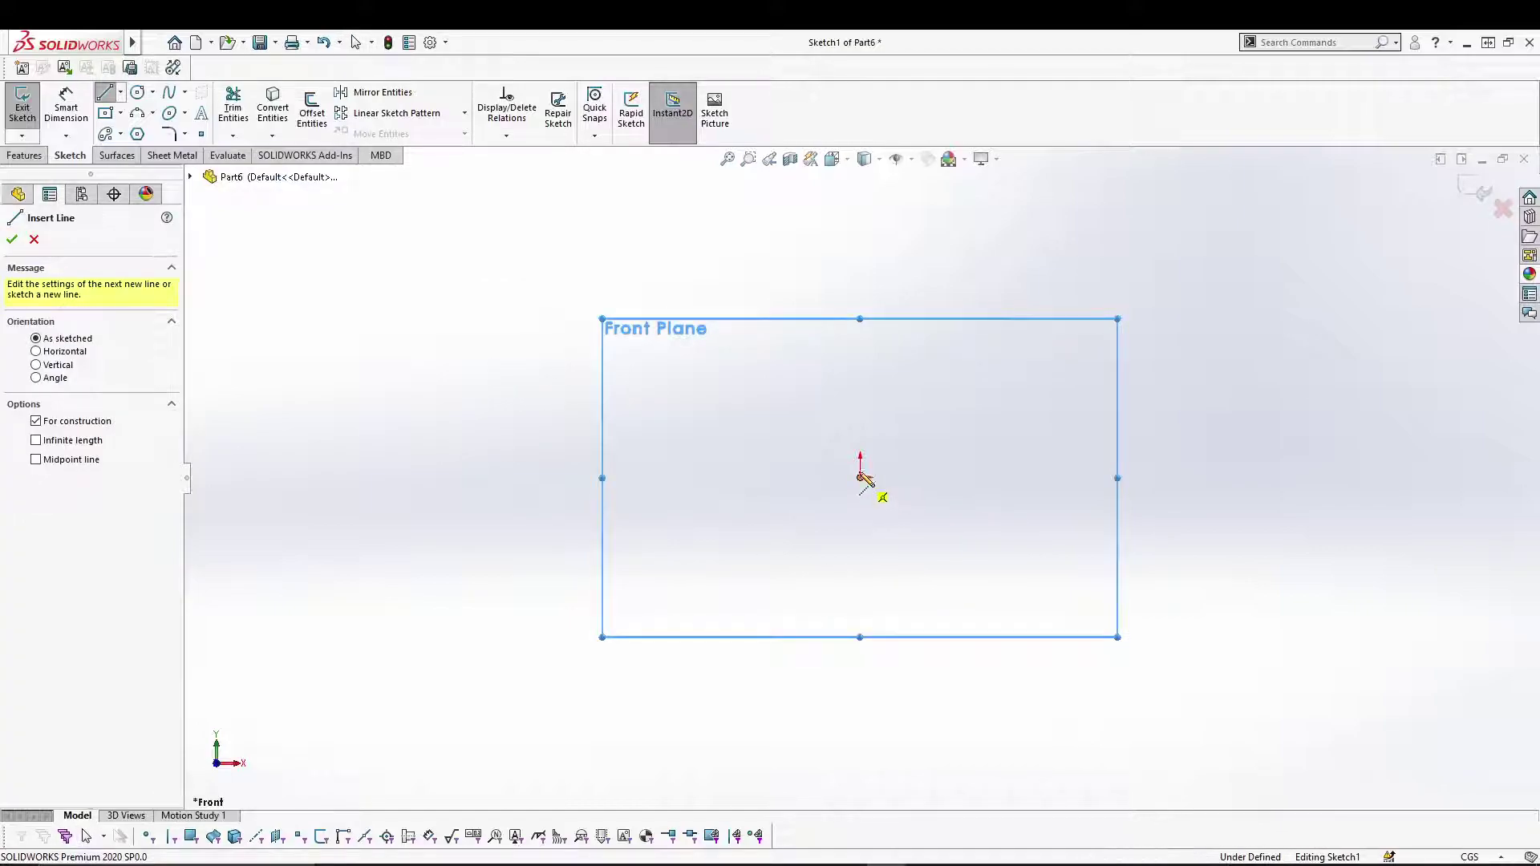
left_click(860, 478)
left_click(860, 263)
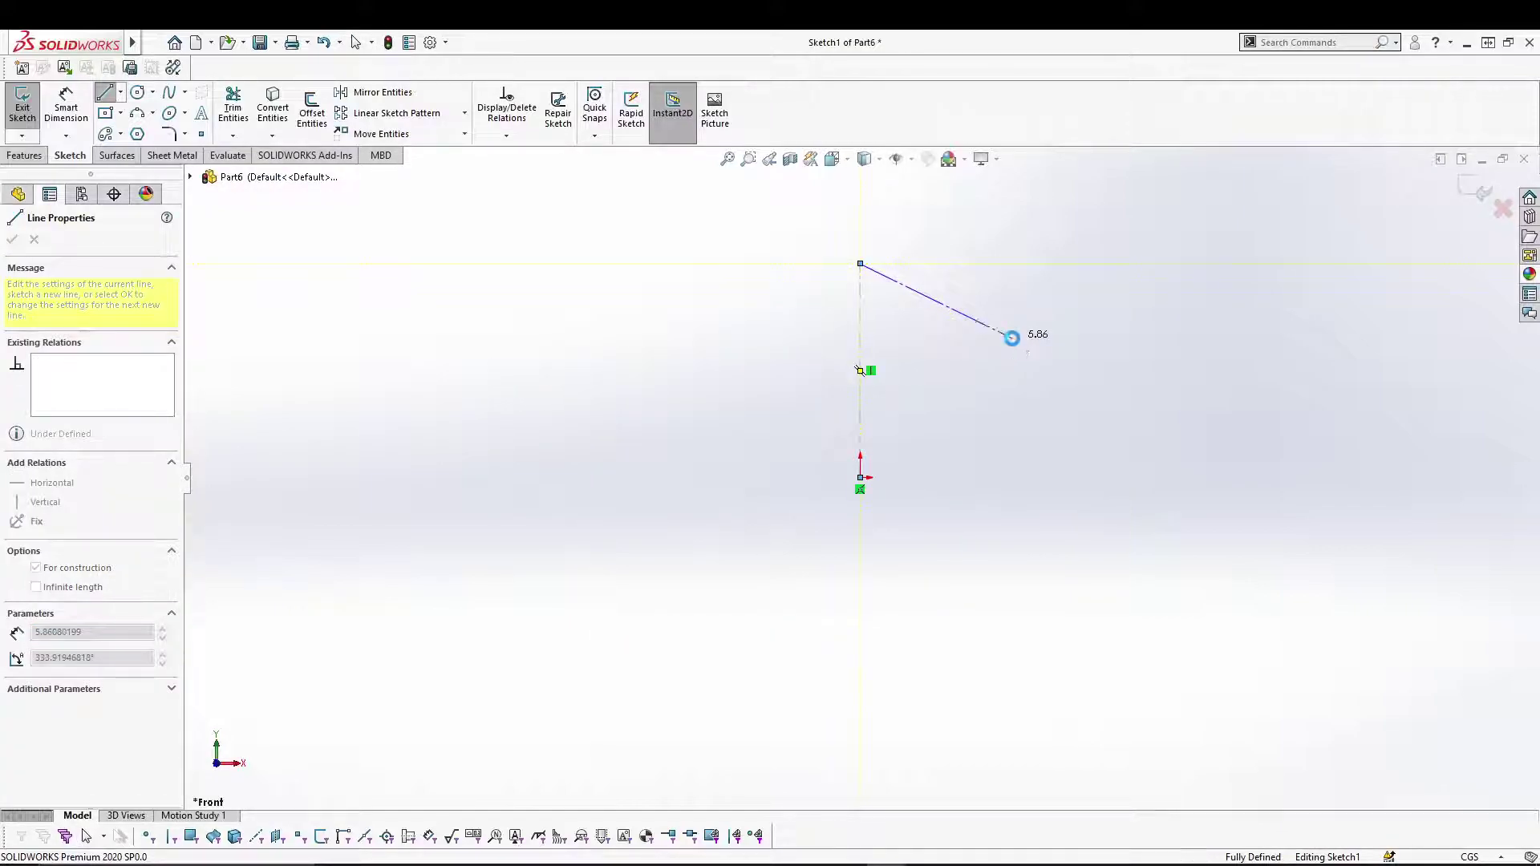
key("Escape")
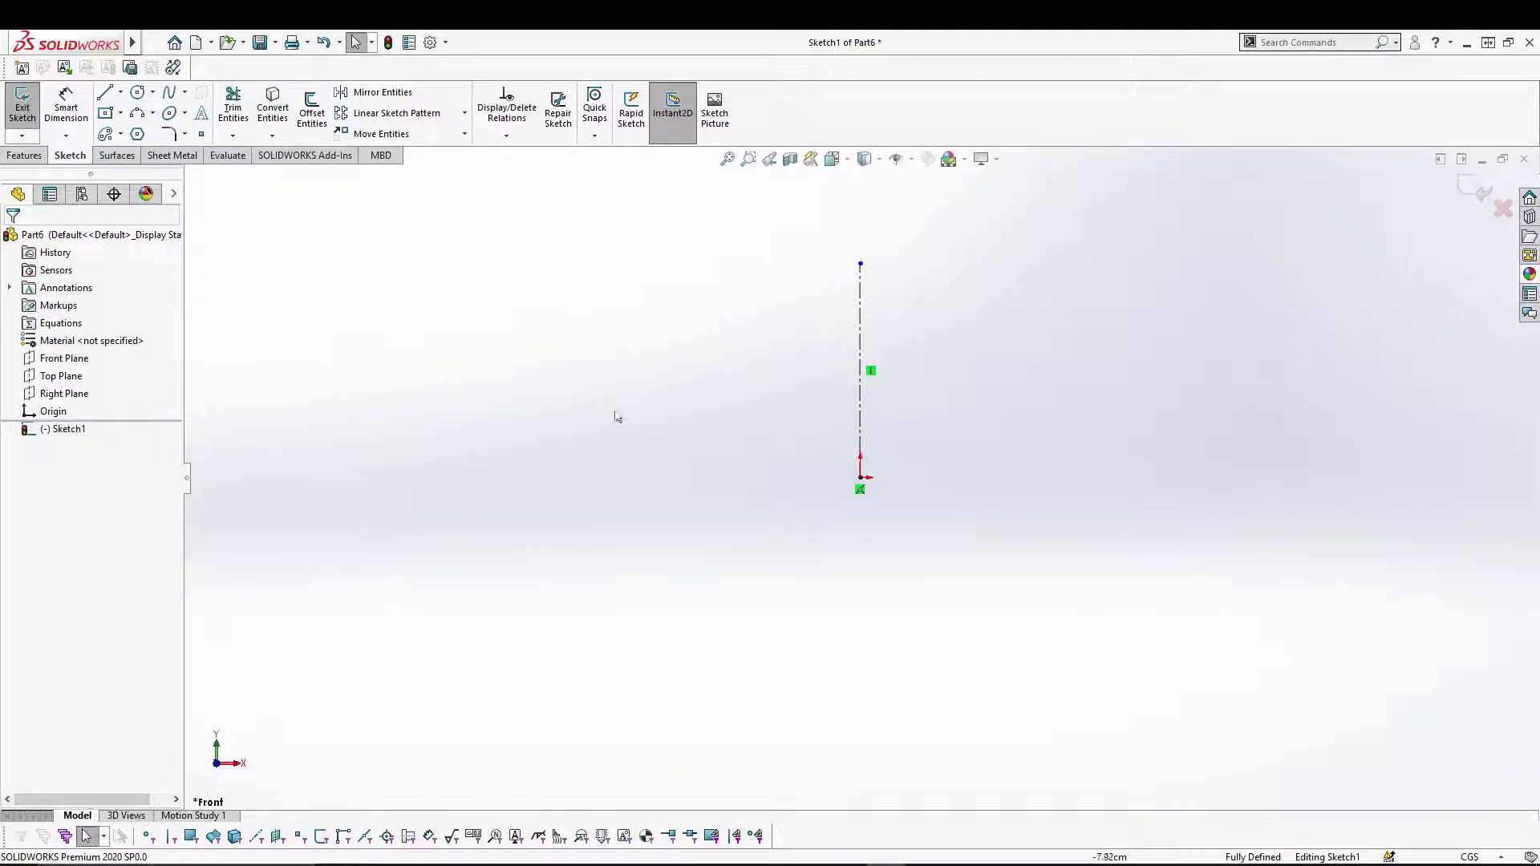
Turn on Dynamic Mirror for the sketch with the vertical centerline as the mirror axis
mouse_move(120, 42)
left_click(282, 42)
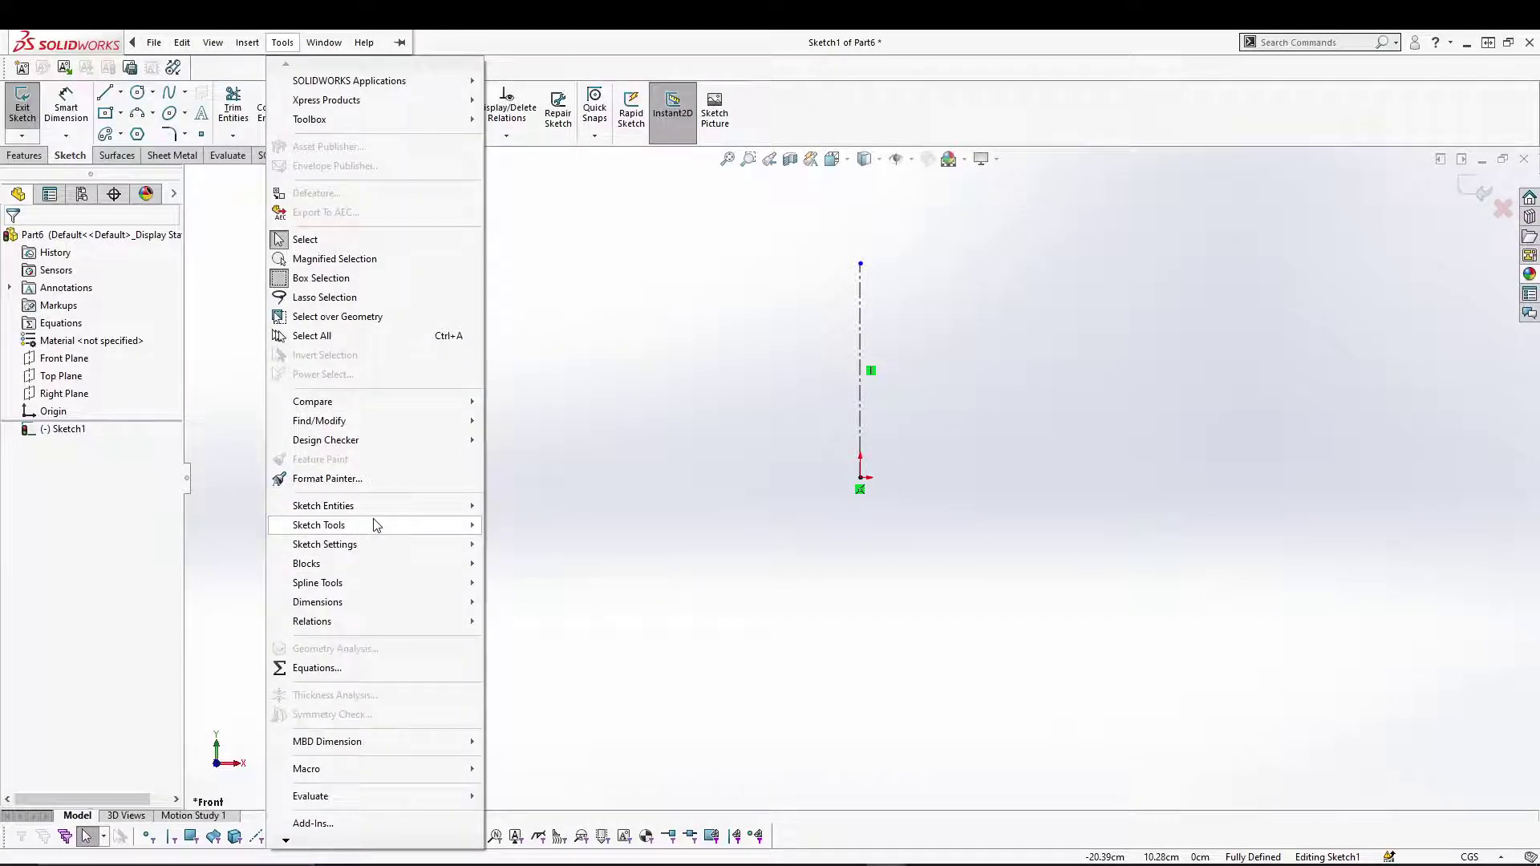
mouse_move(374, 525)
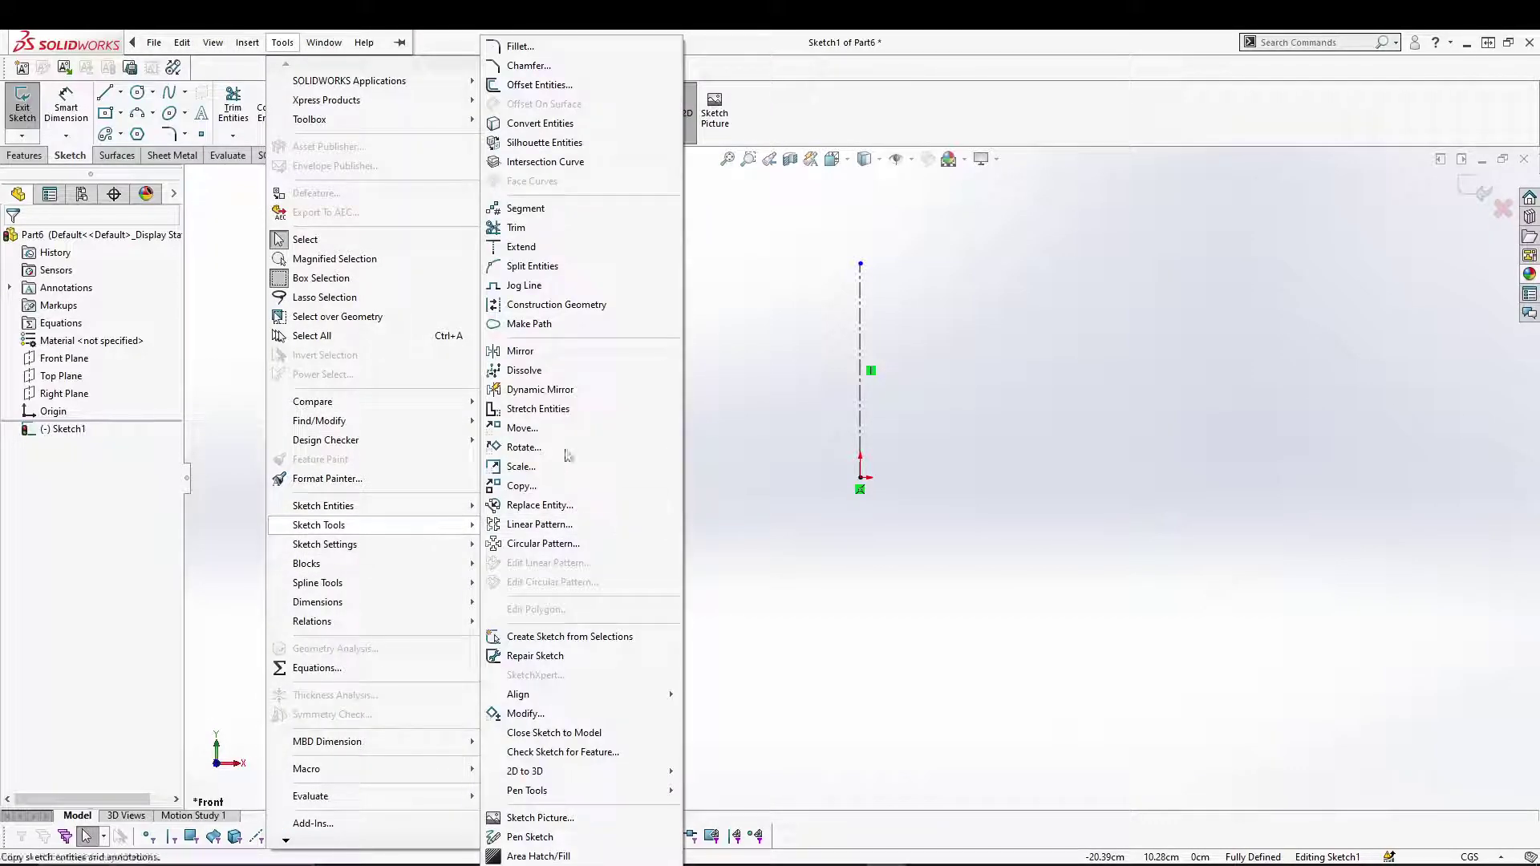
left_click(562, 391)
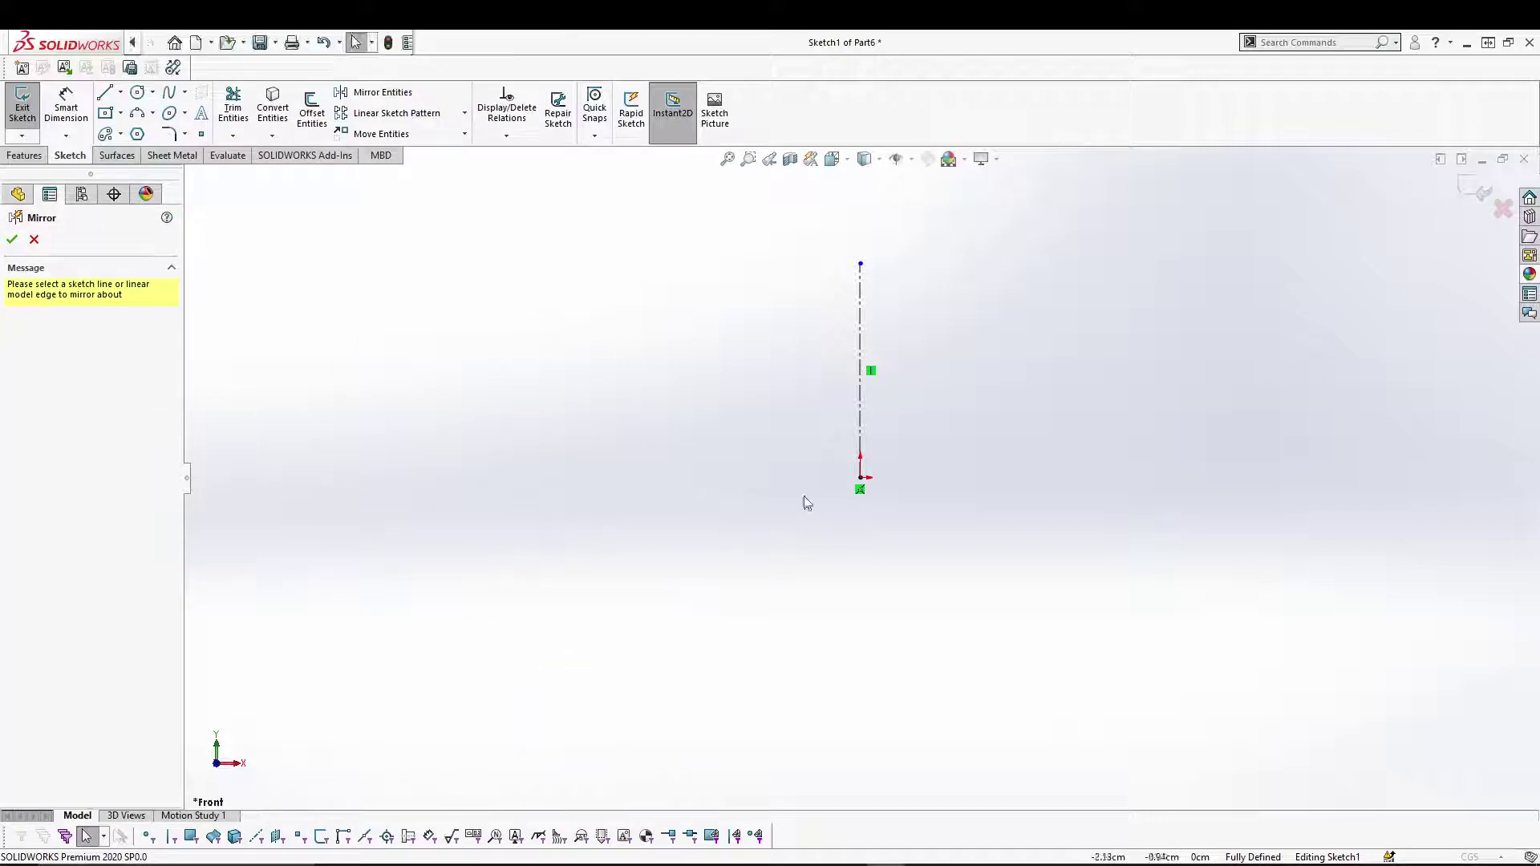
left_click(861, 314)
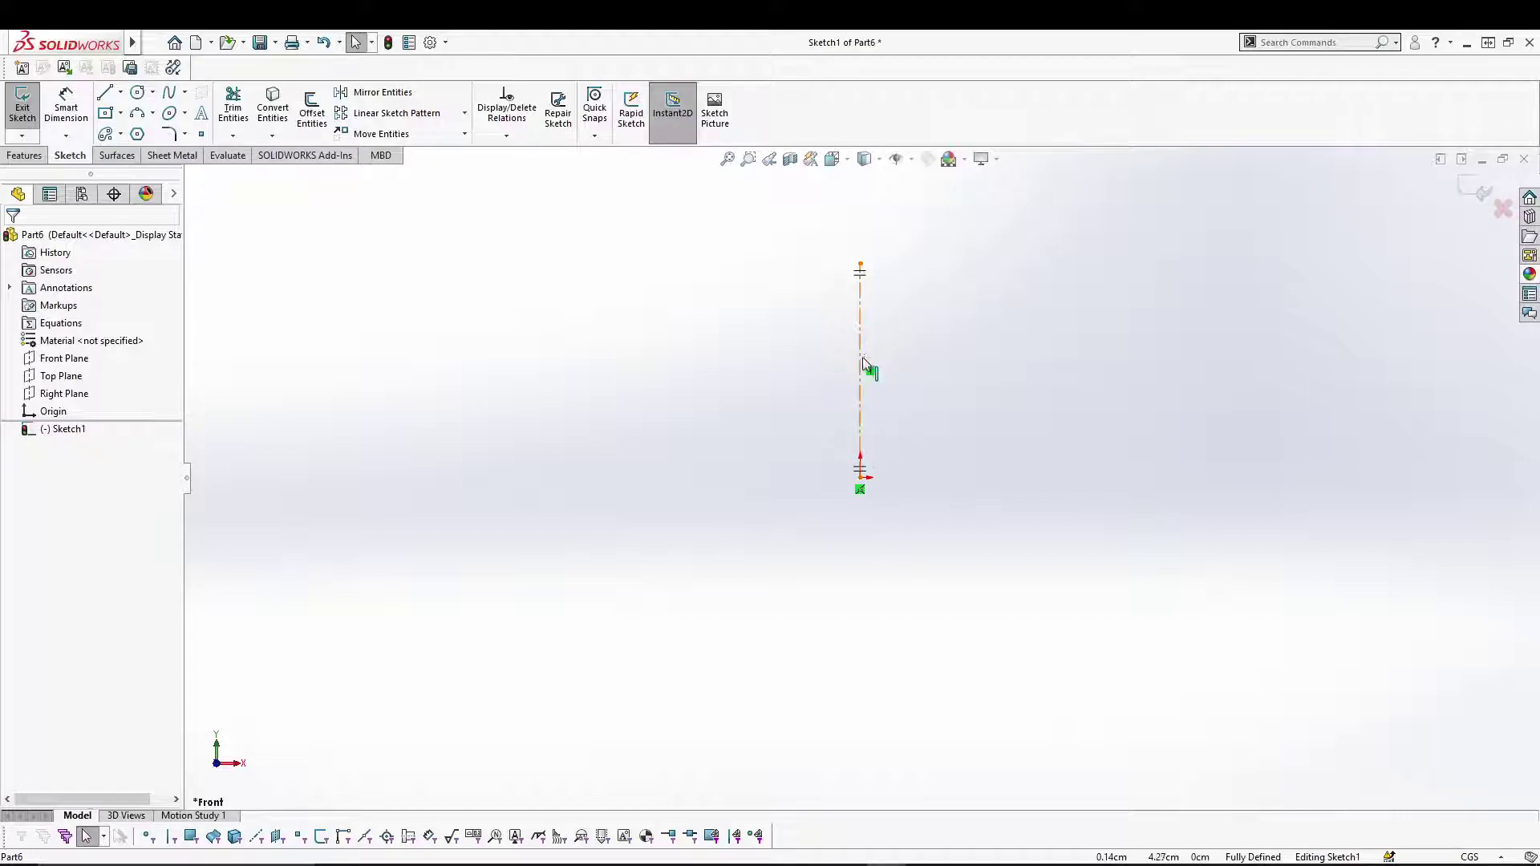
Sketch a closed, symmetric handle profile about 34.5 cm wide and 5.4 cm high, with short flat ends, sloped shoulders and a flat raised middle
key("s")
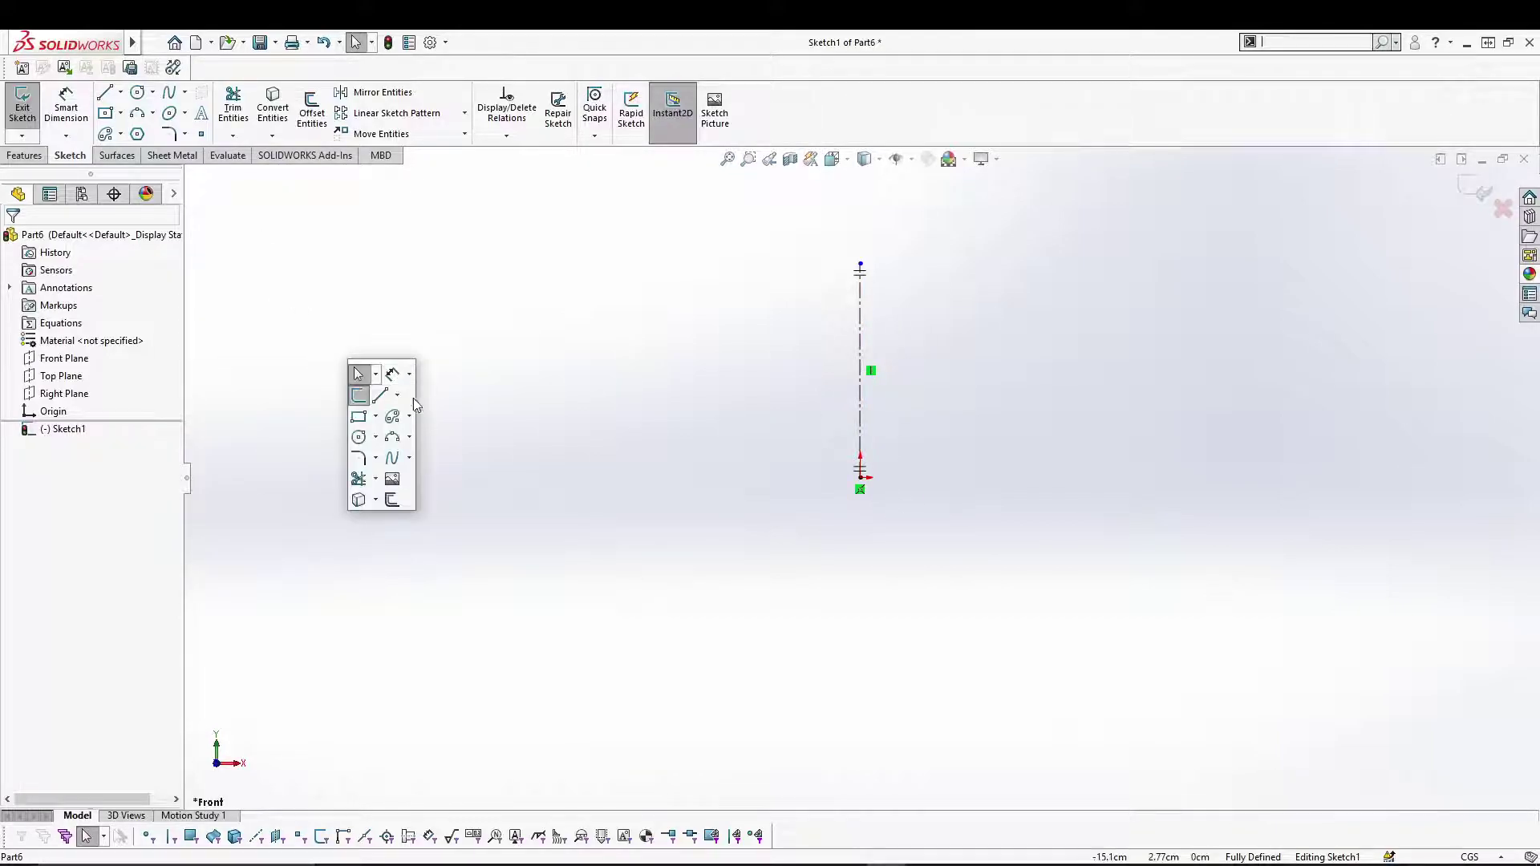
left_click(389, 407)
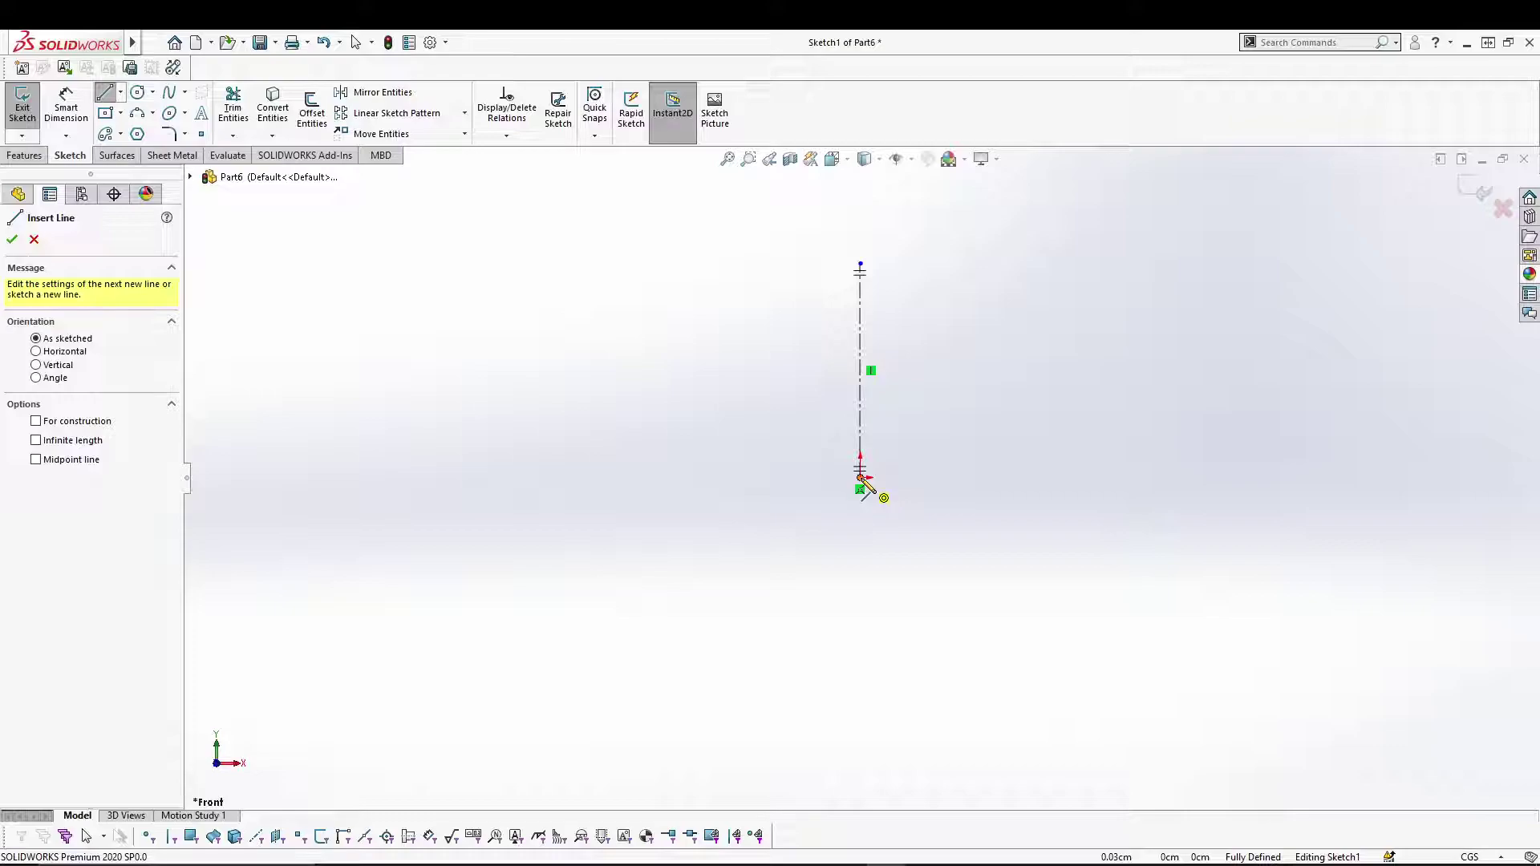
left_click(861, 479)
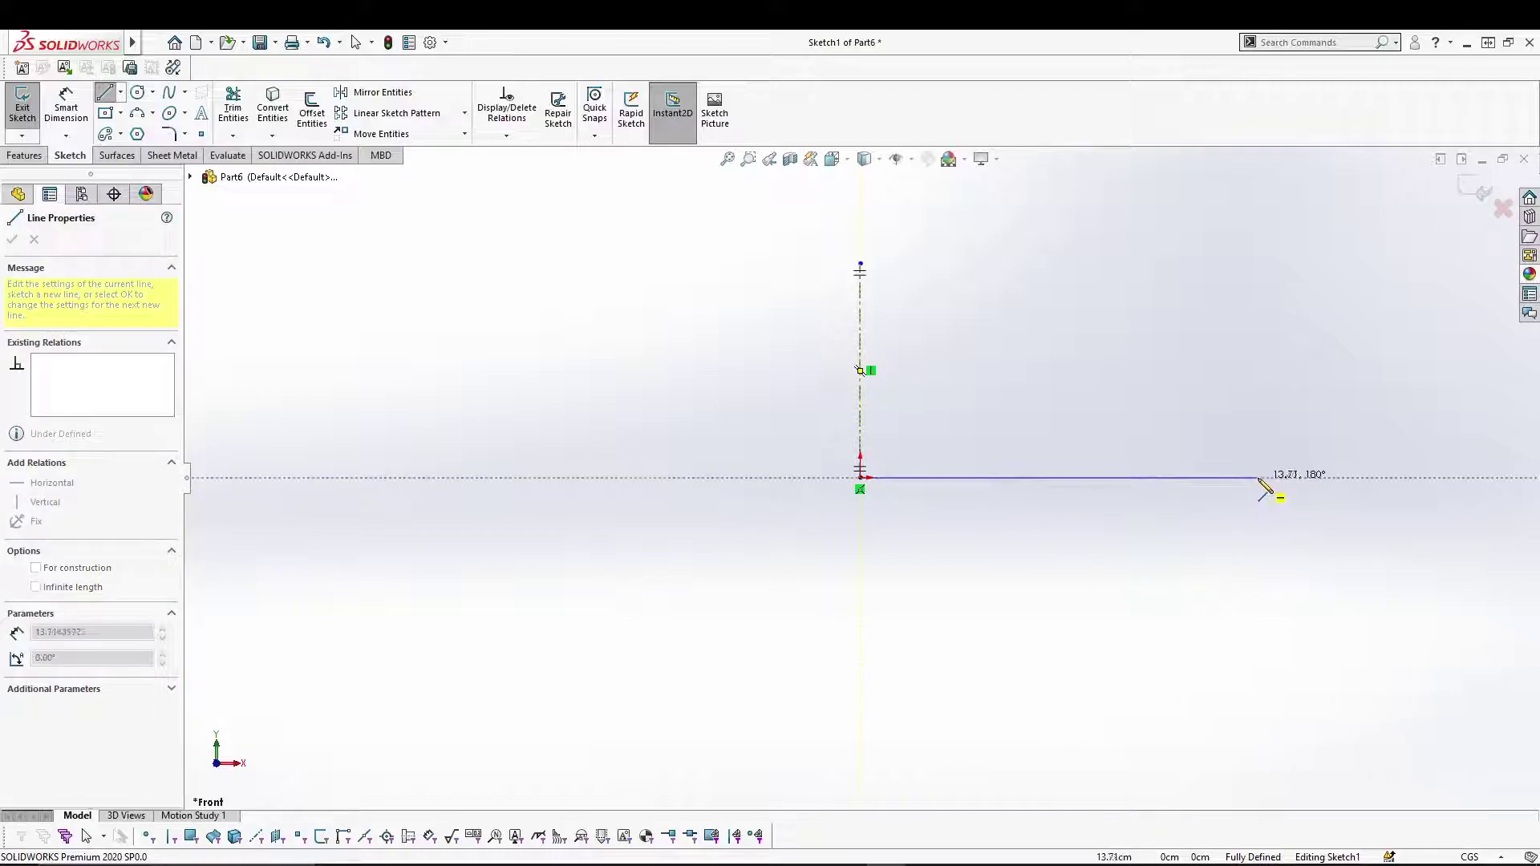
left_click(1358, 479)
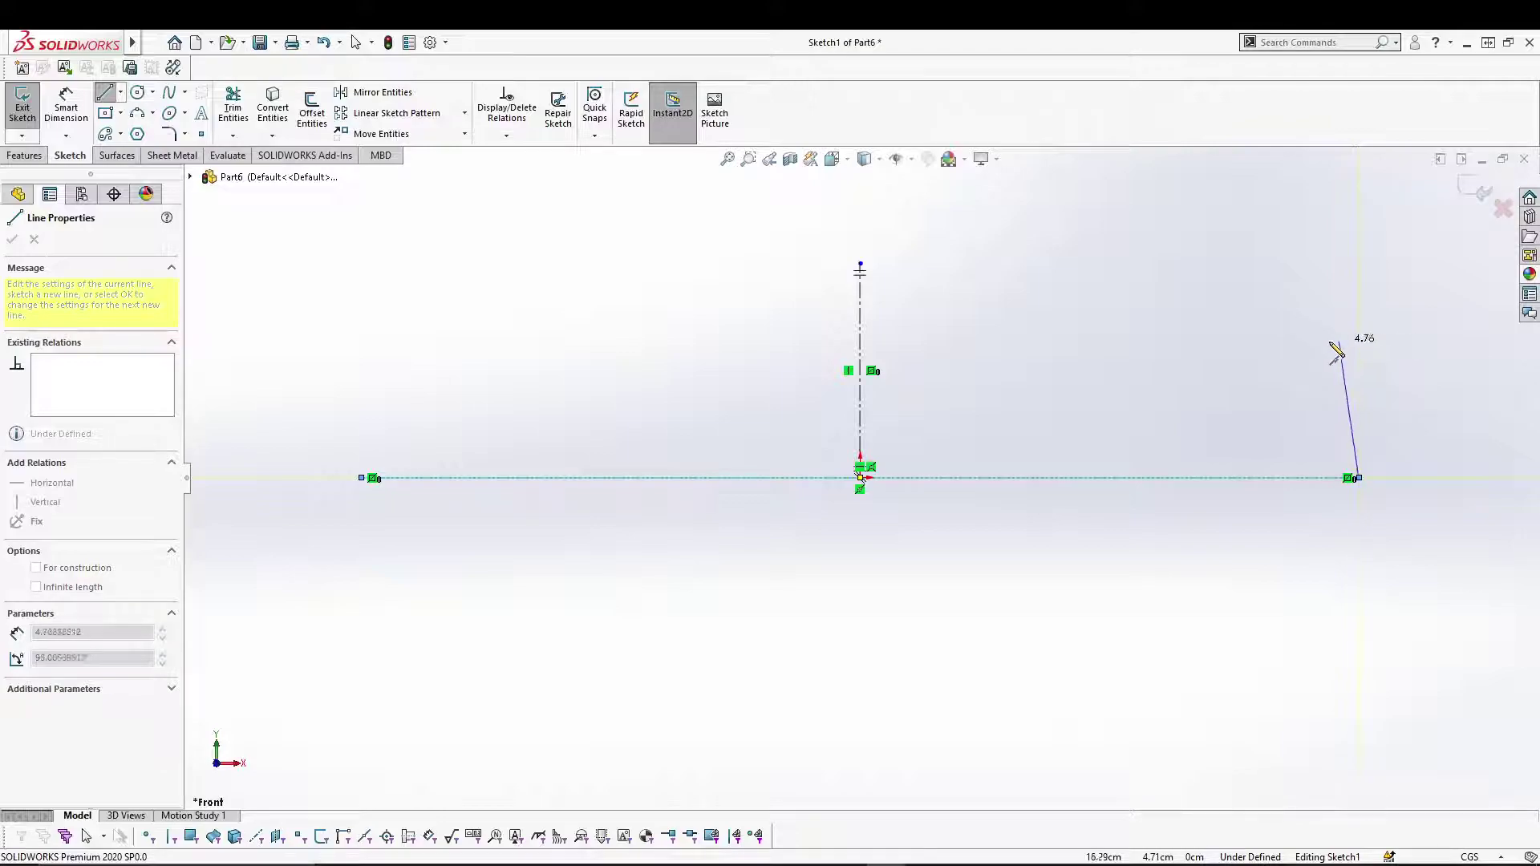
left_click(1358, 339)
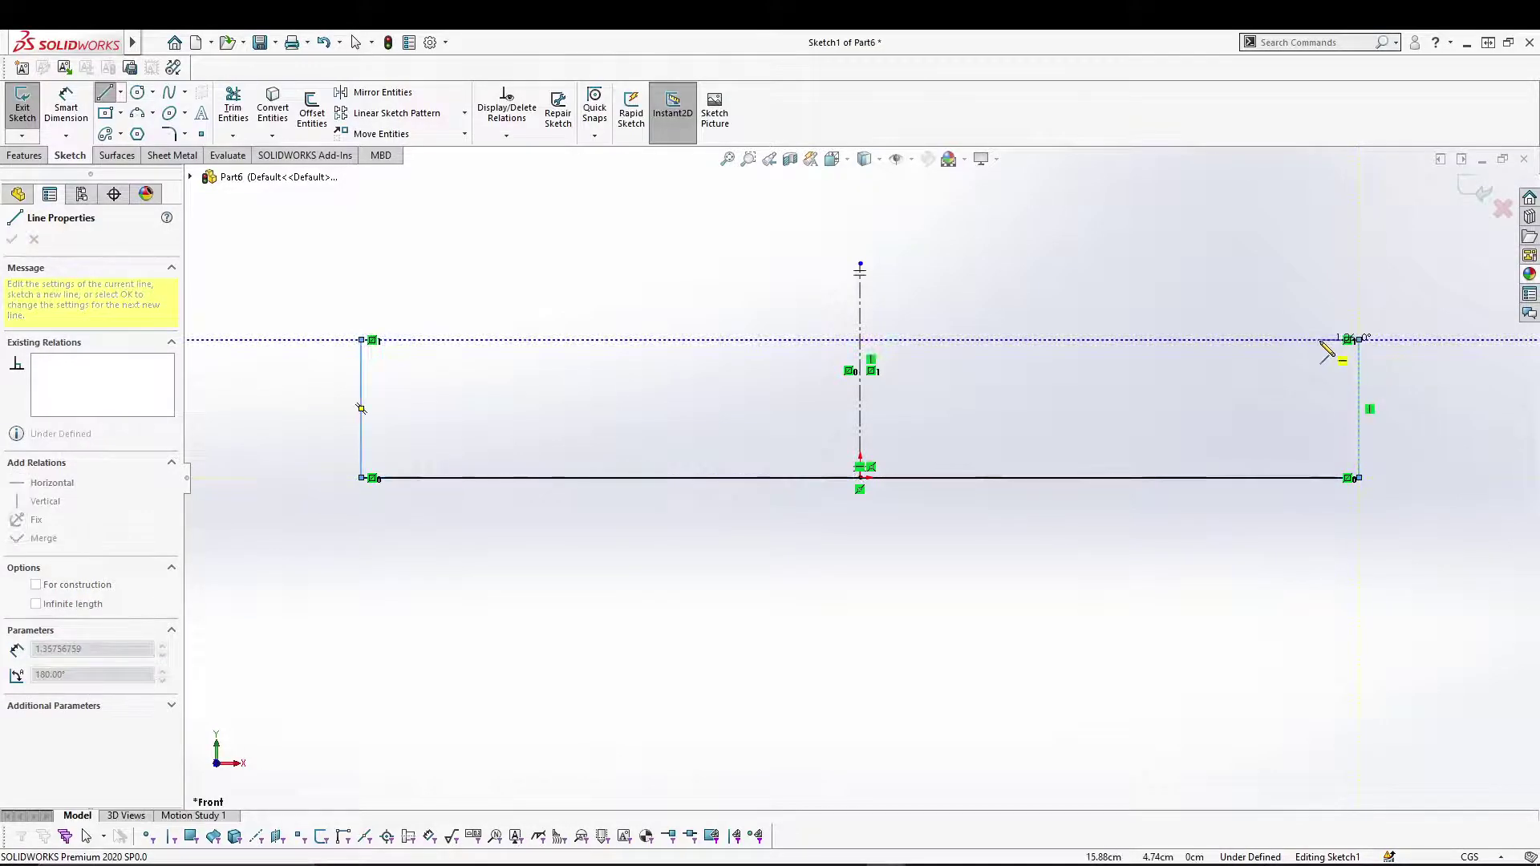
left_click(1320, 340)
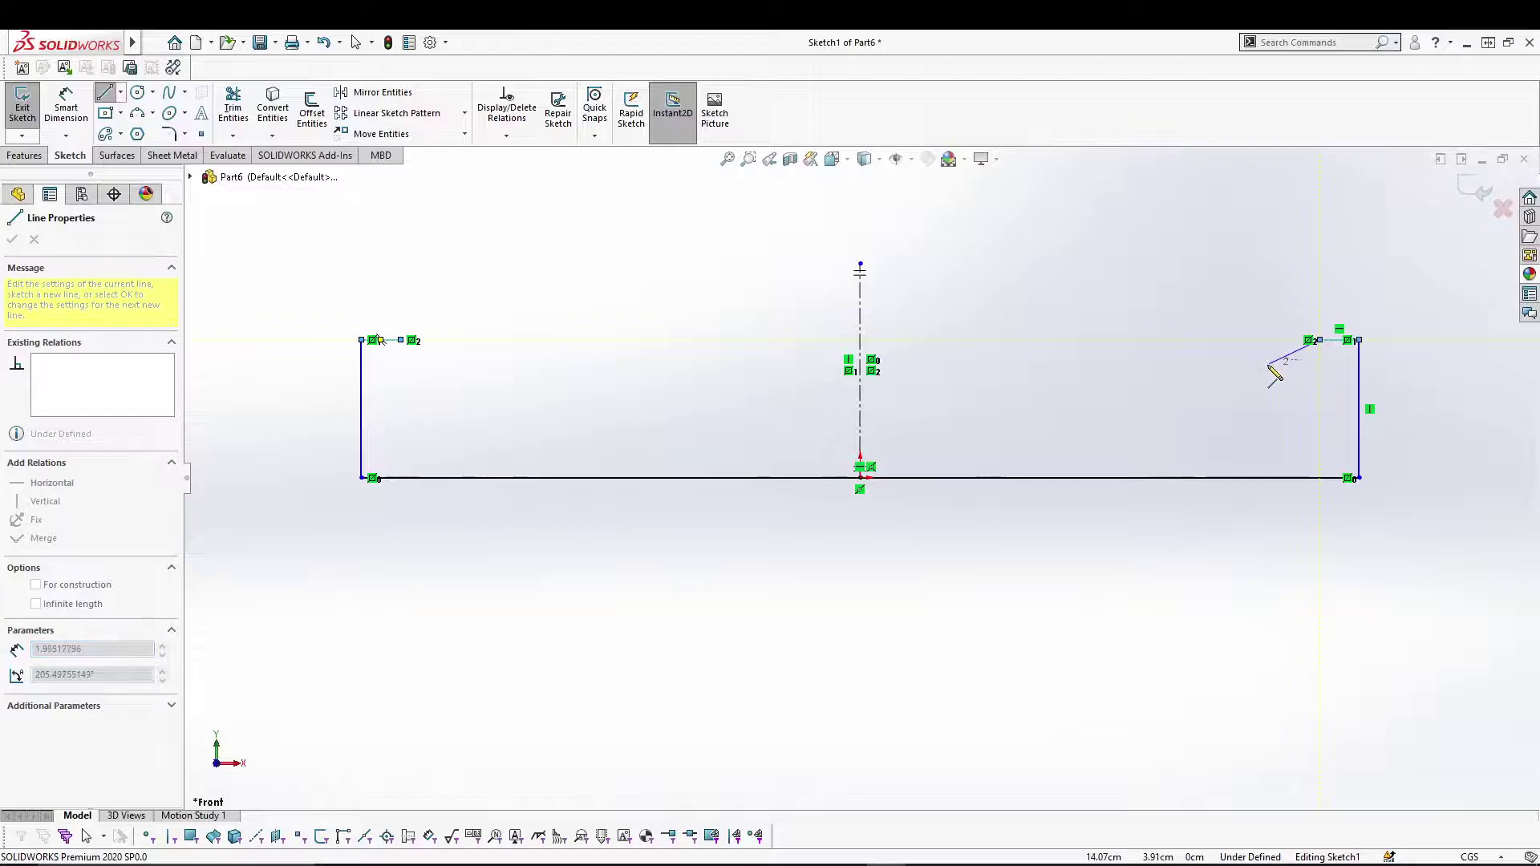
left_click(1258, 365)
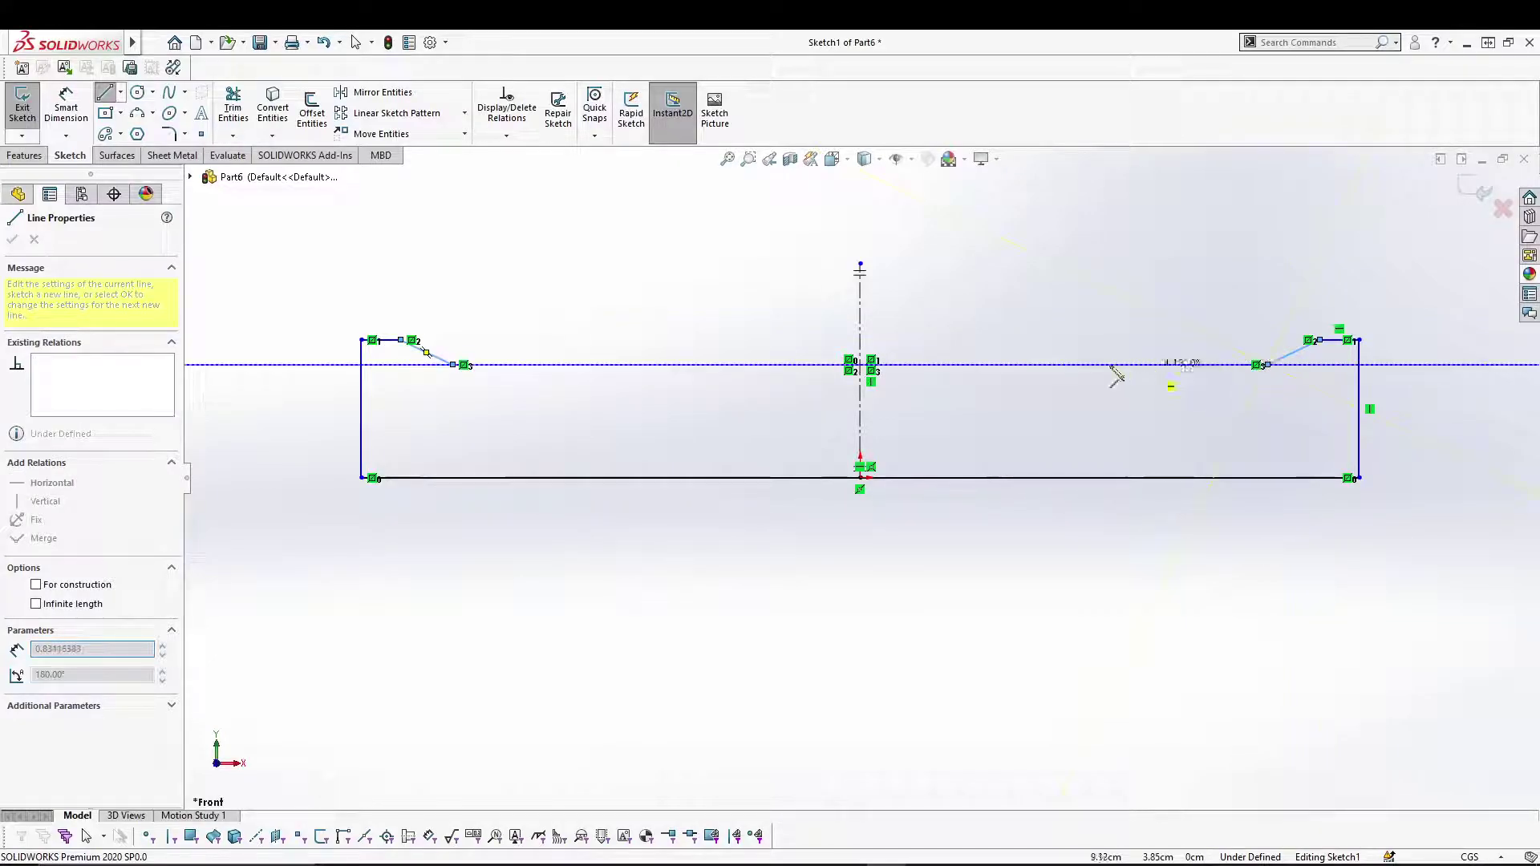
left_click(1013, 321)
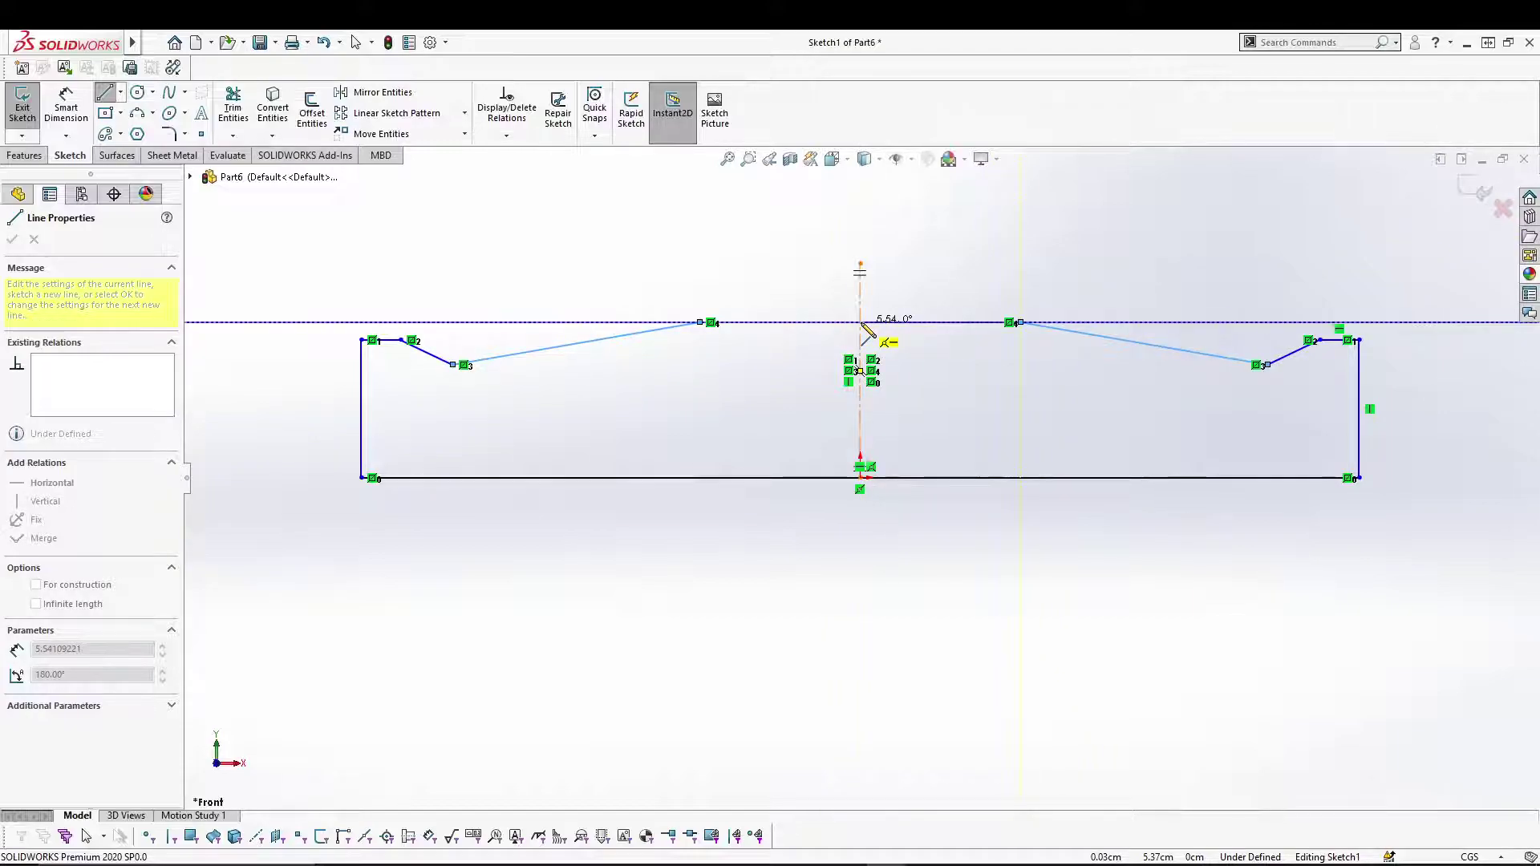
left_click(860, 322)
key("Escape")
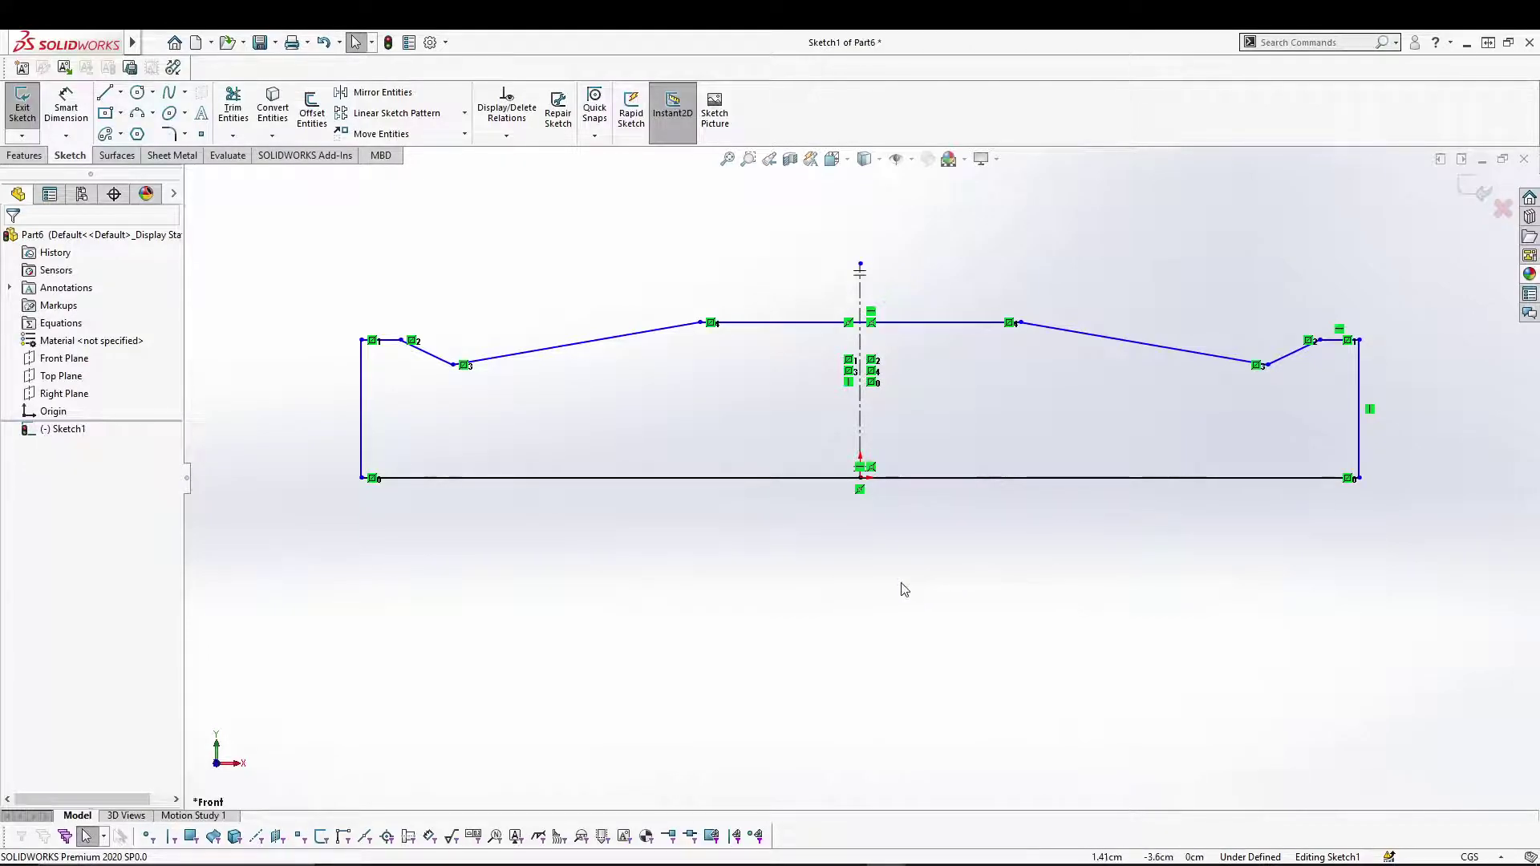
Dimension the profile's height between the raised middle edge and the baseline at 2 cm
right_click(846, 552)
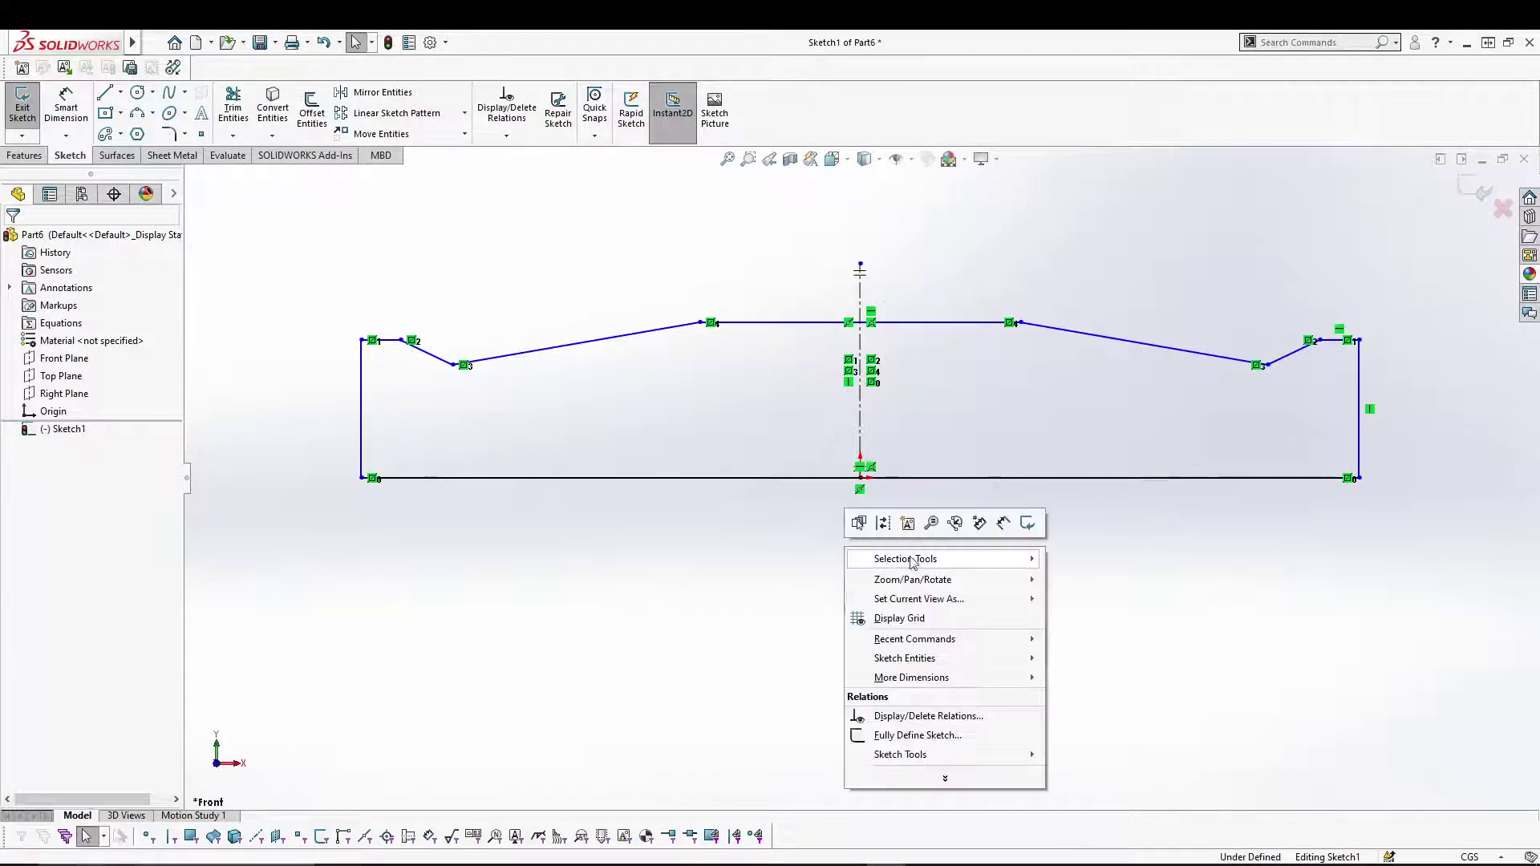
left_click(1014, 526)
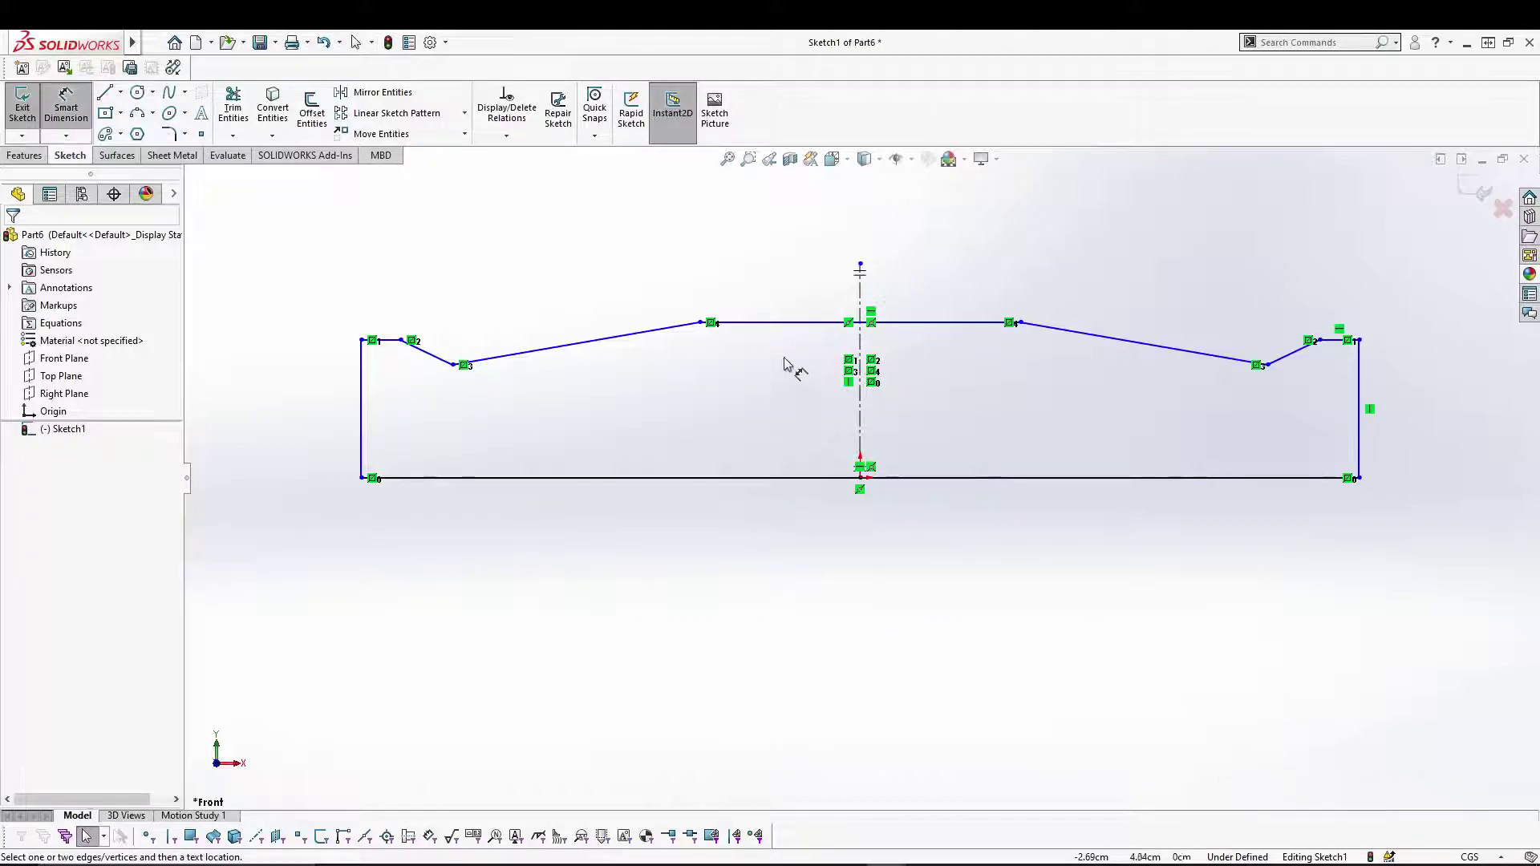
left_click(803, 324)
left_click(815, 480)
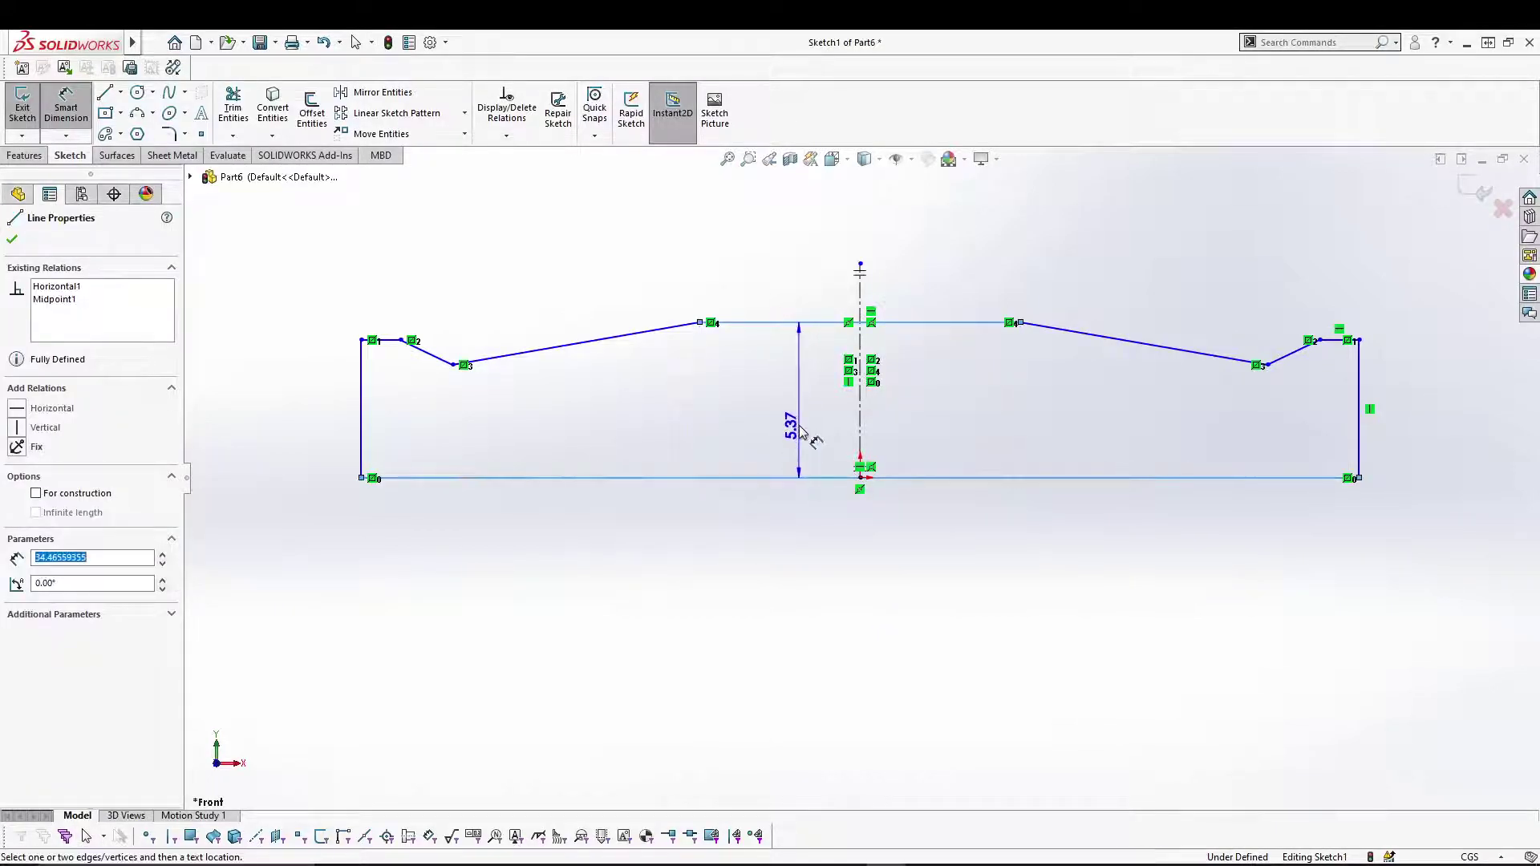
left_click(795, 431)
type("2")
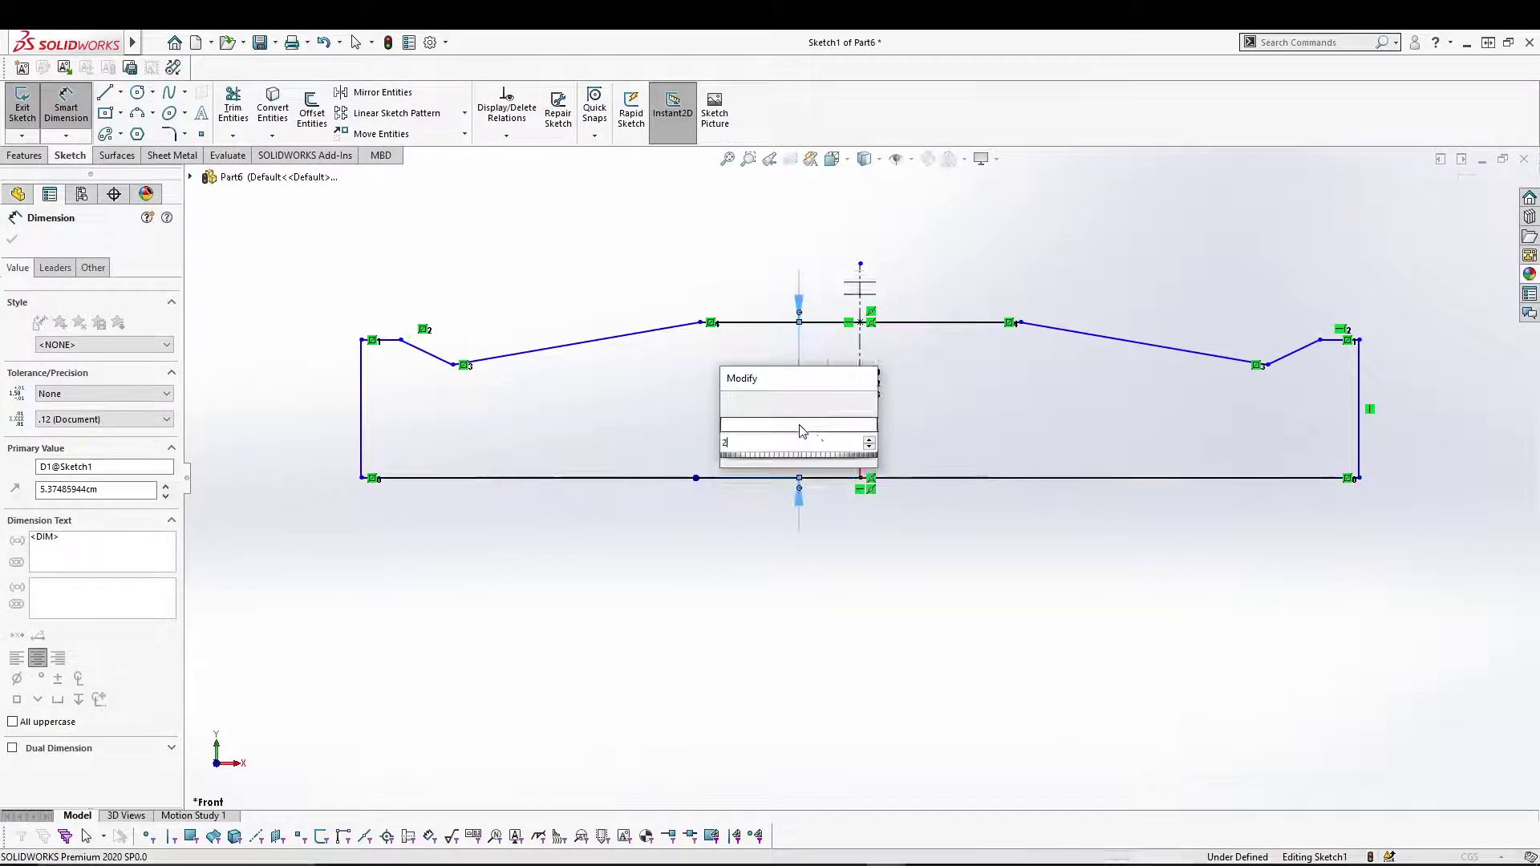
key("Return")
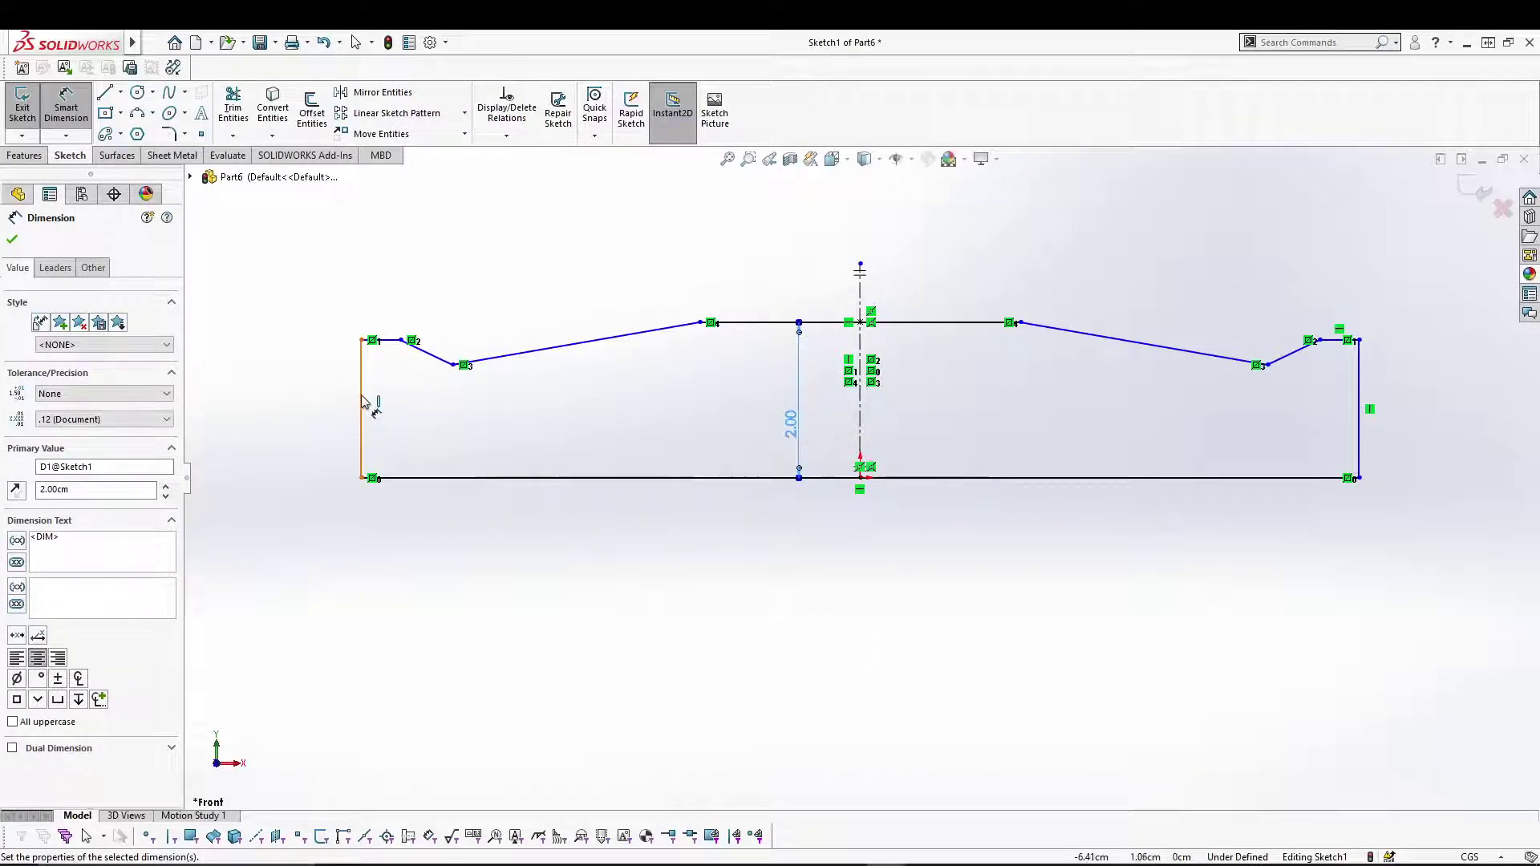
Dimension the overall width between the profile's two vertical end edges at 14 cm
left_click(361, 411)
left_click(1360, 422)
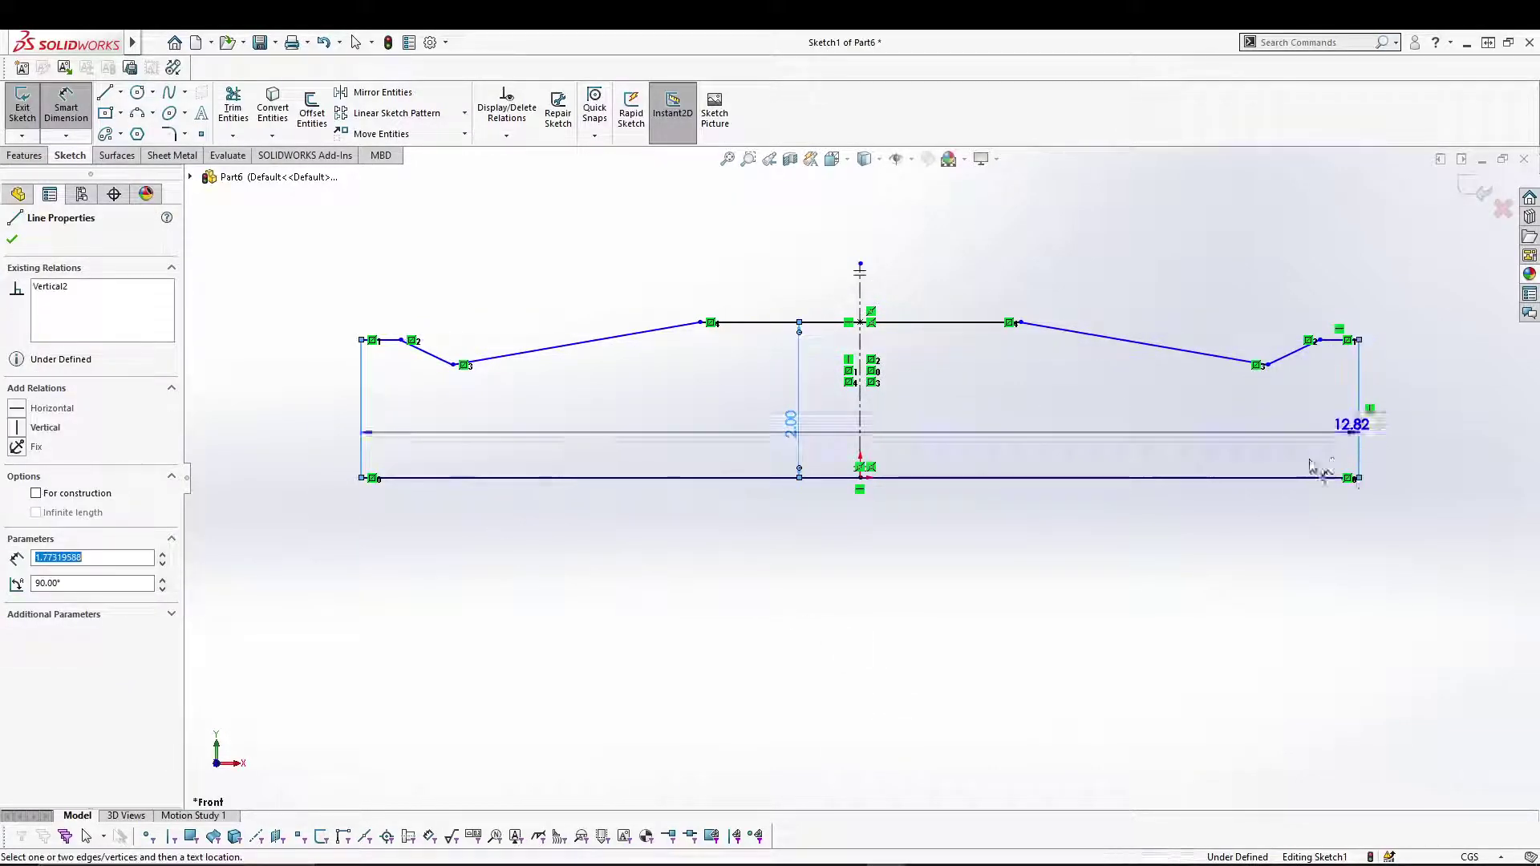
left_click(914, 522)
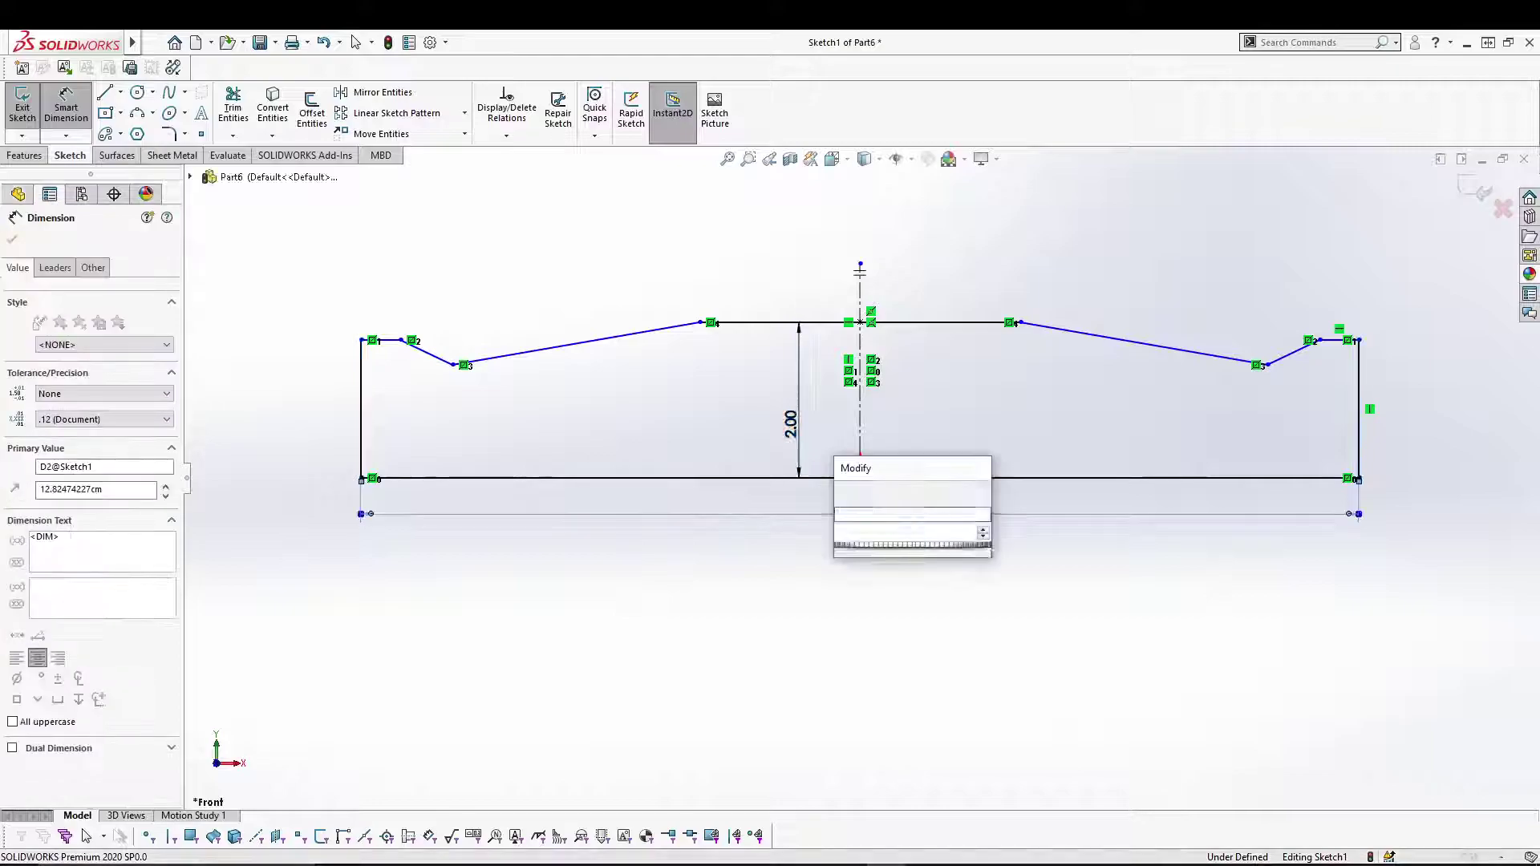
type("14")
key("Return")
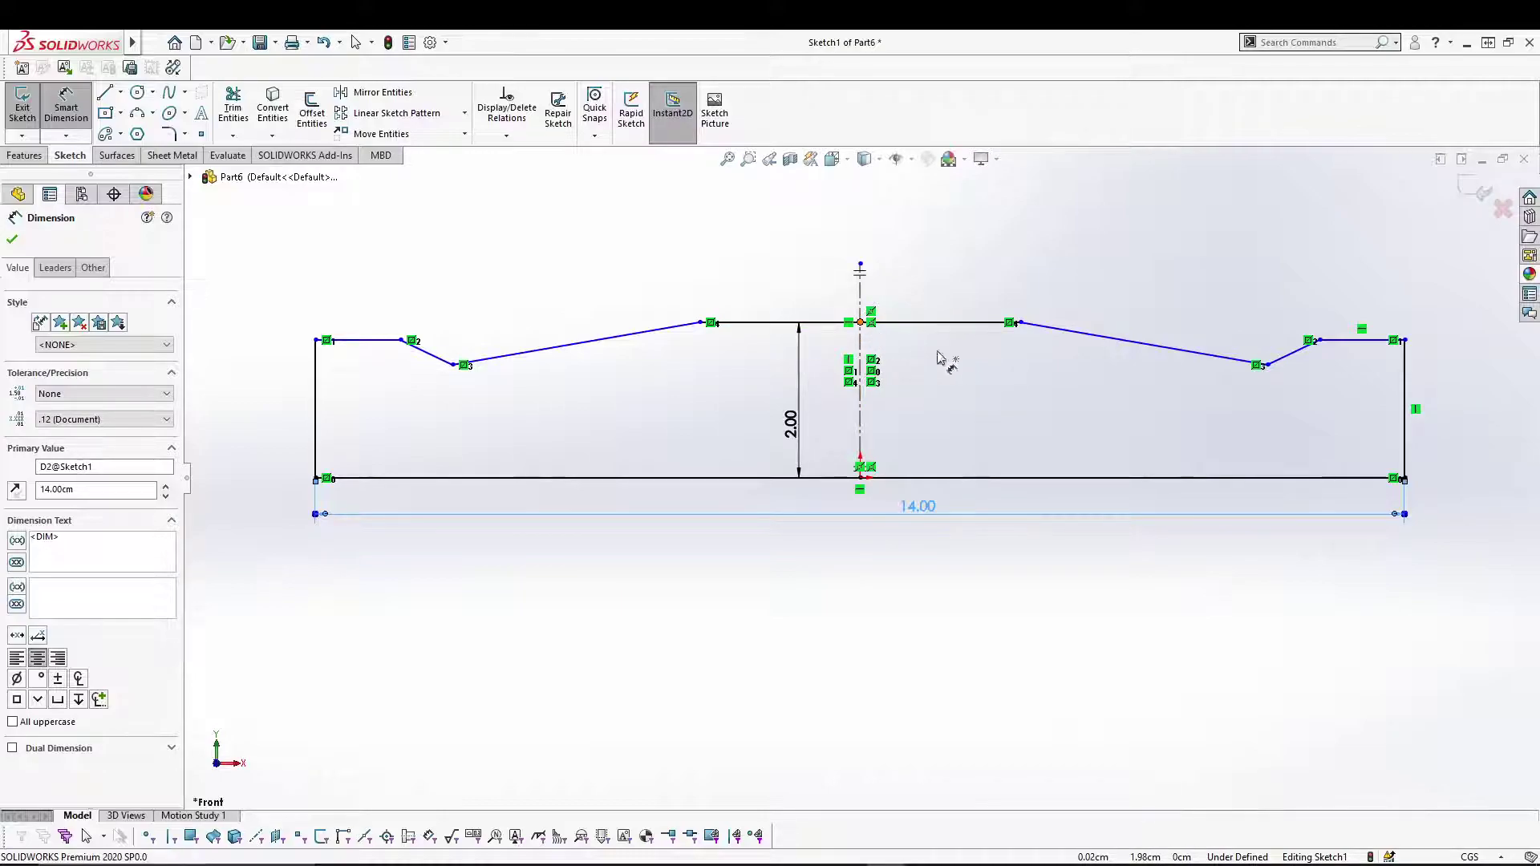
Dimension the horizontal distance from the centerline to the end of the flat middle at 1.75 cm
left_click(1017, 336)
left_click(861, 299)
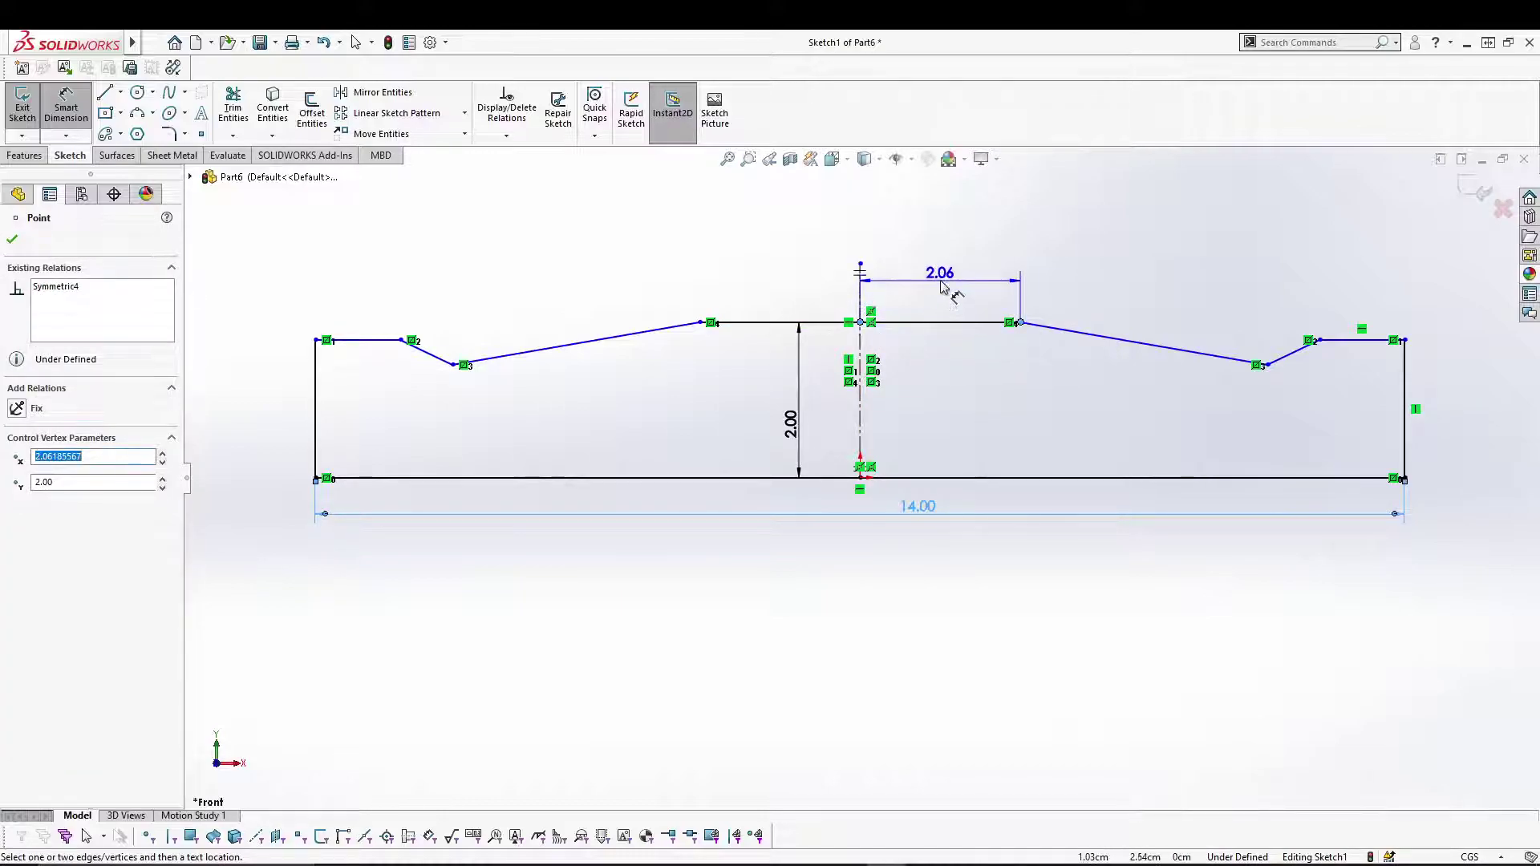
left_click(943, 282)
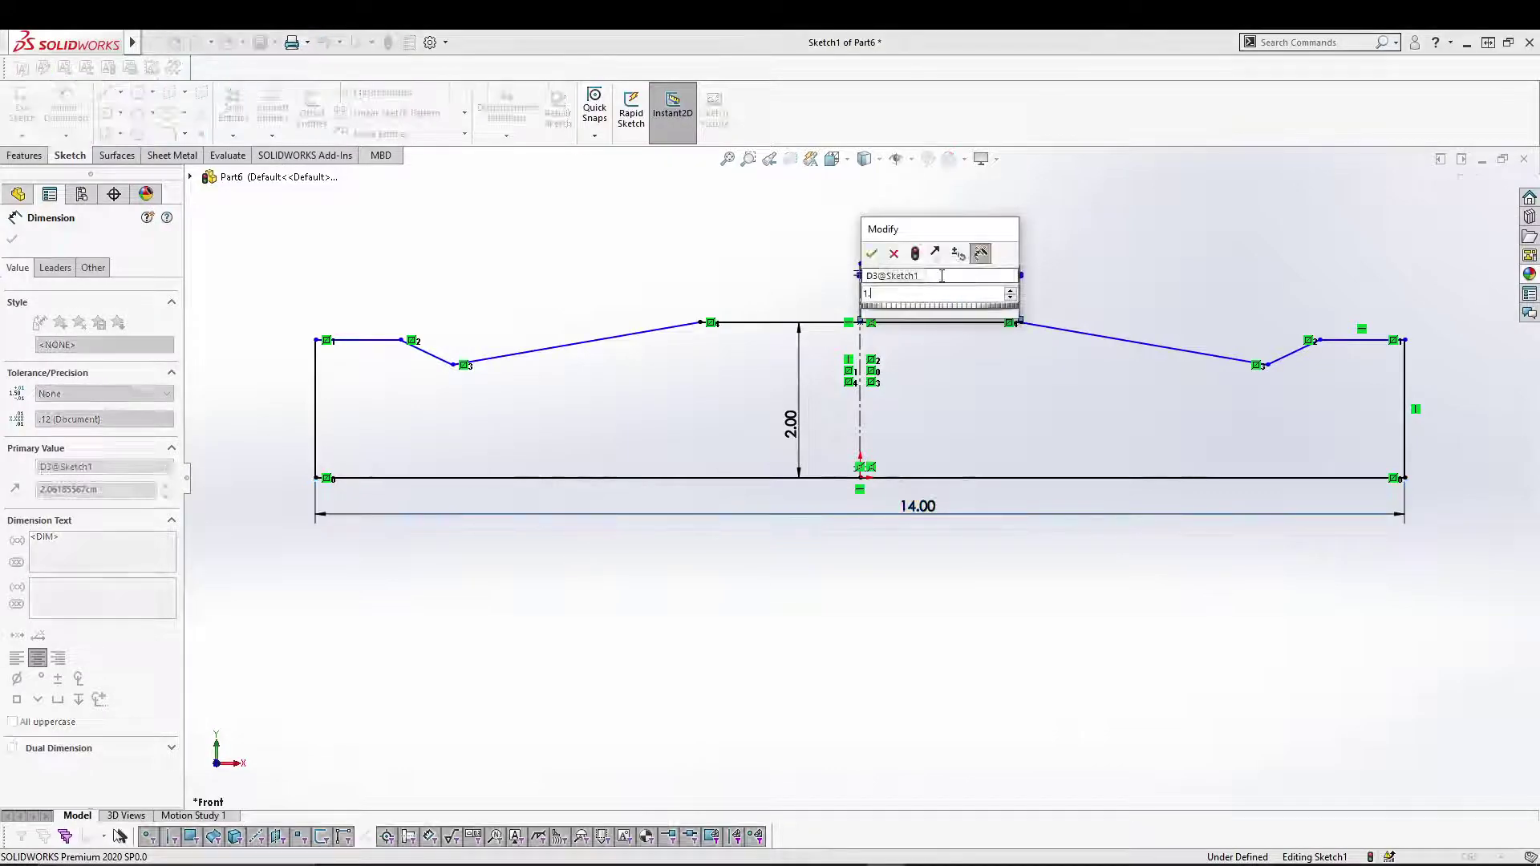
key("Return")
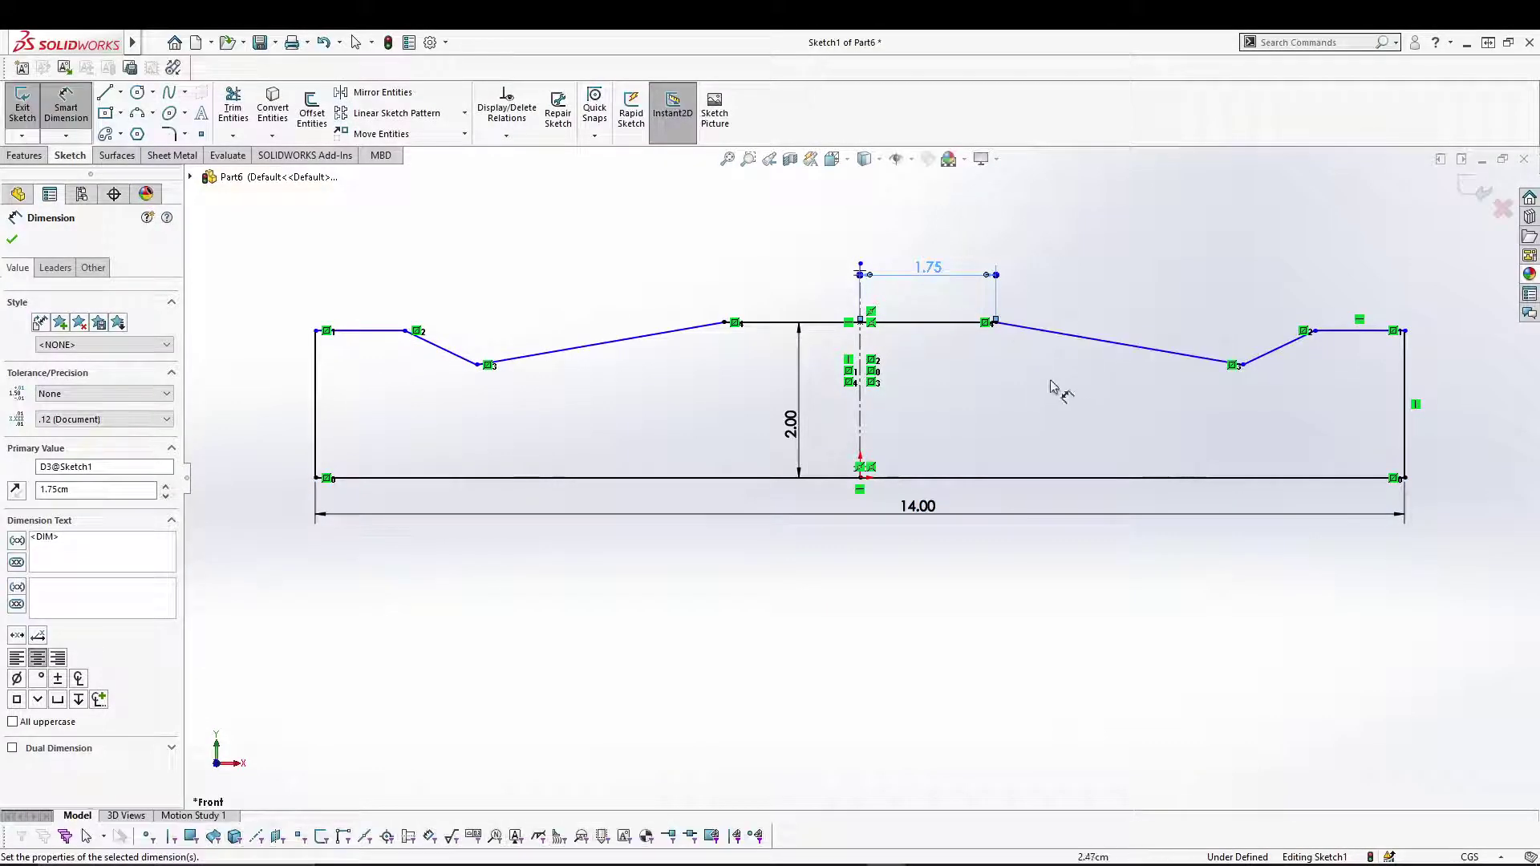
Dimension the horizontal length of the long sloped shoulder beside the flat middle at 4.5 cm
left_click(996, 323)
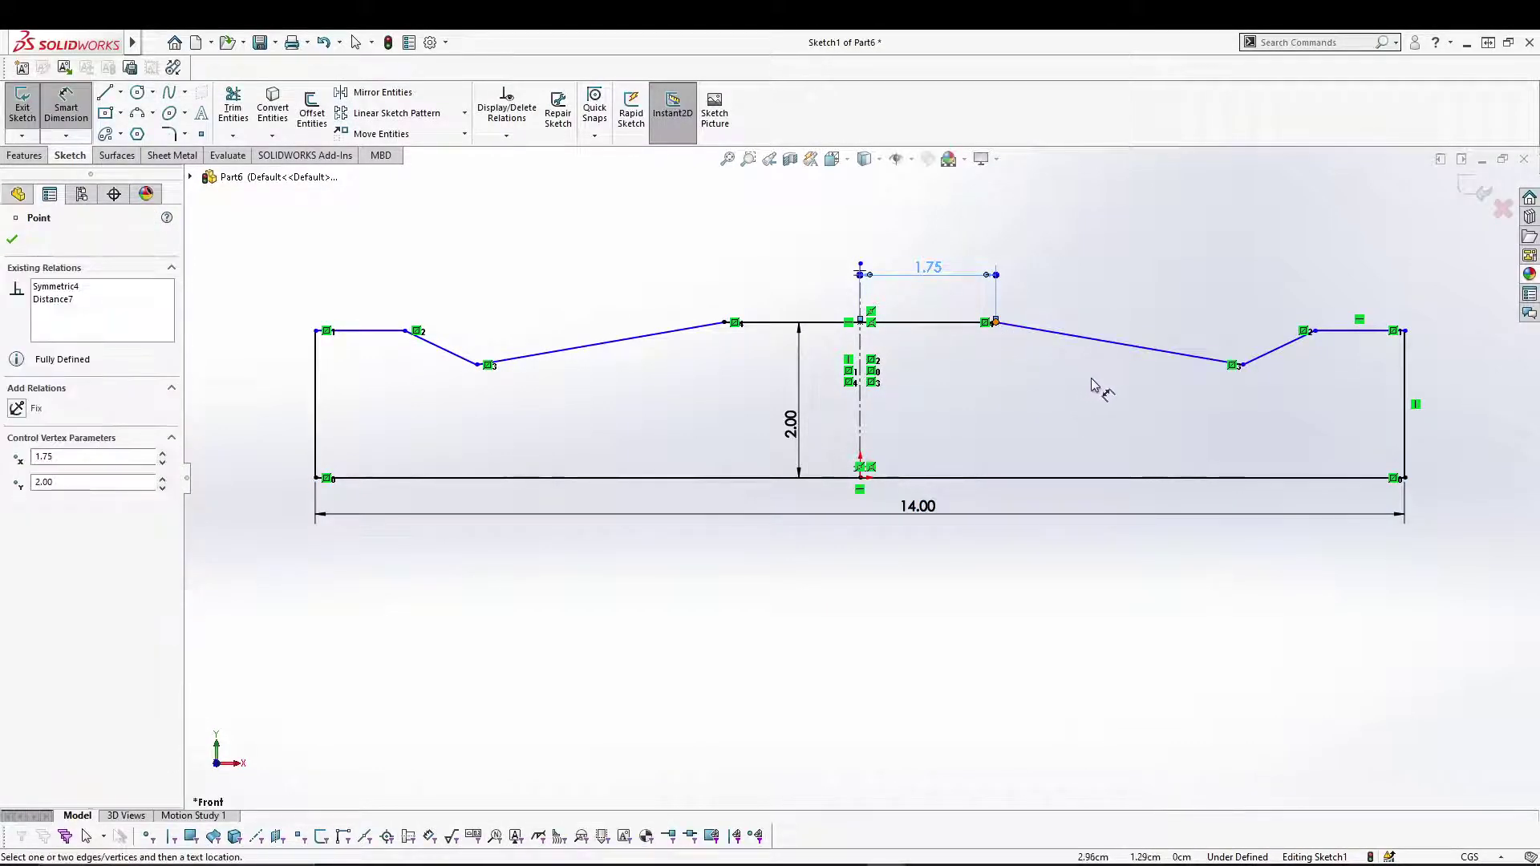
left_click(1242, 366)
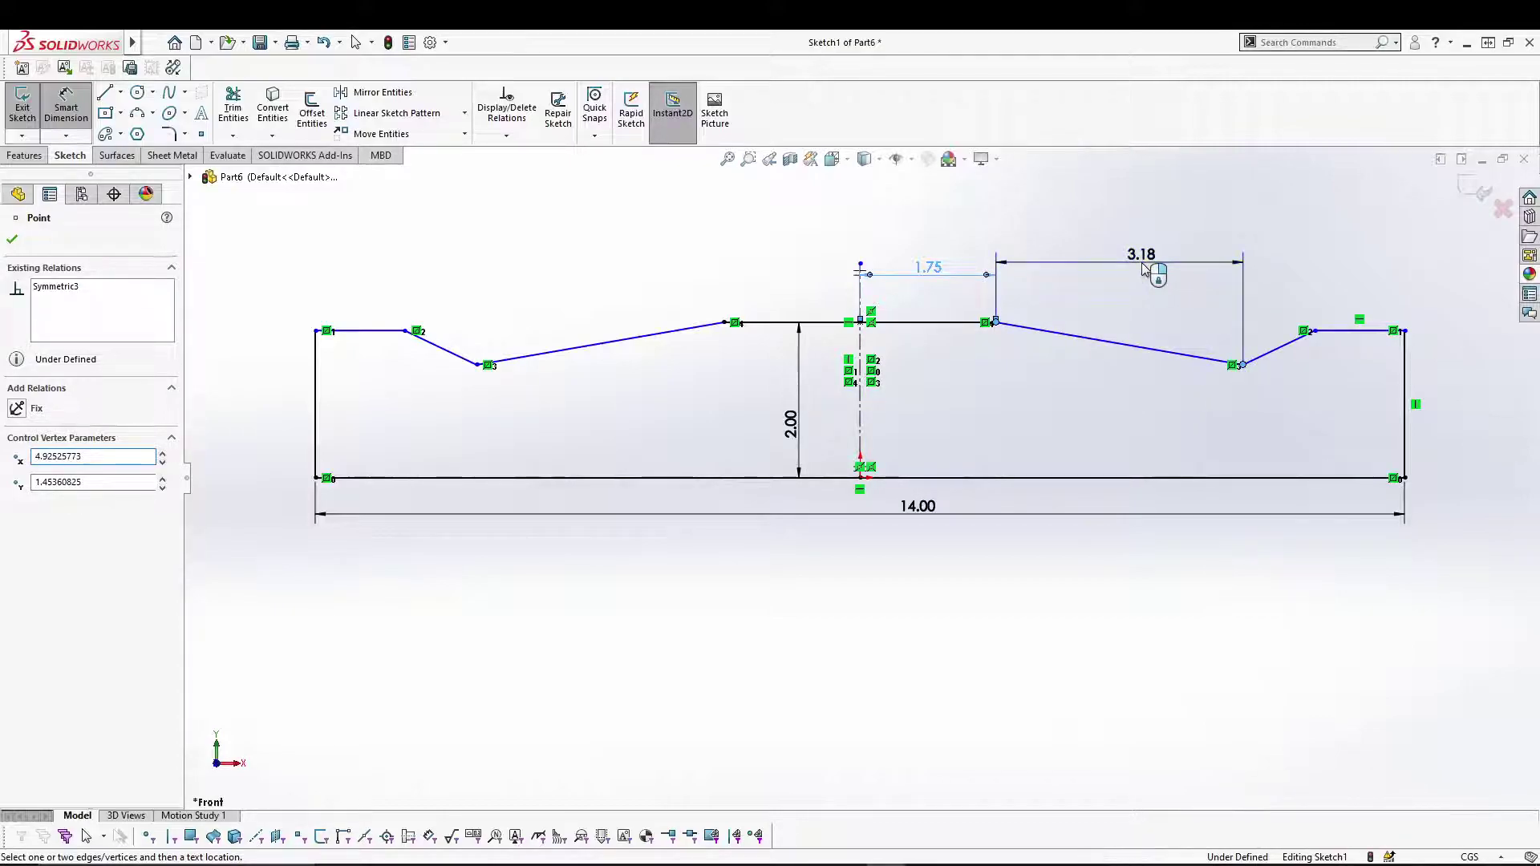
left_click(1145, 269)
key("Return")
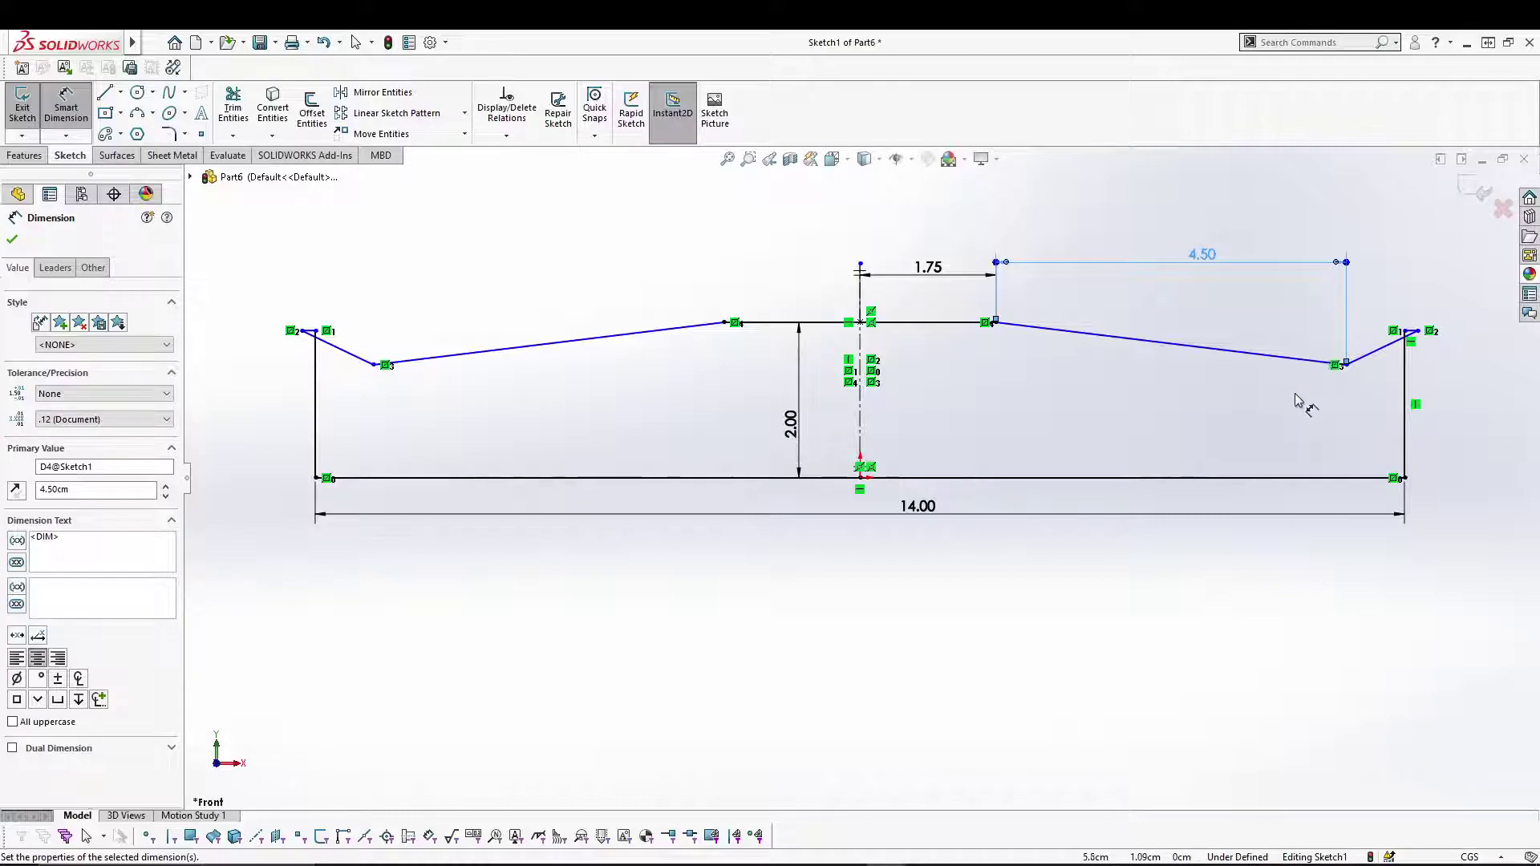
key("Escape")
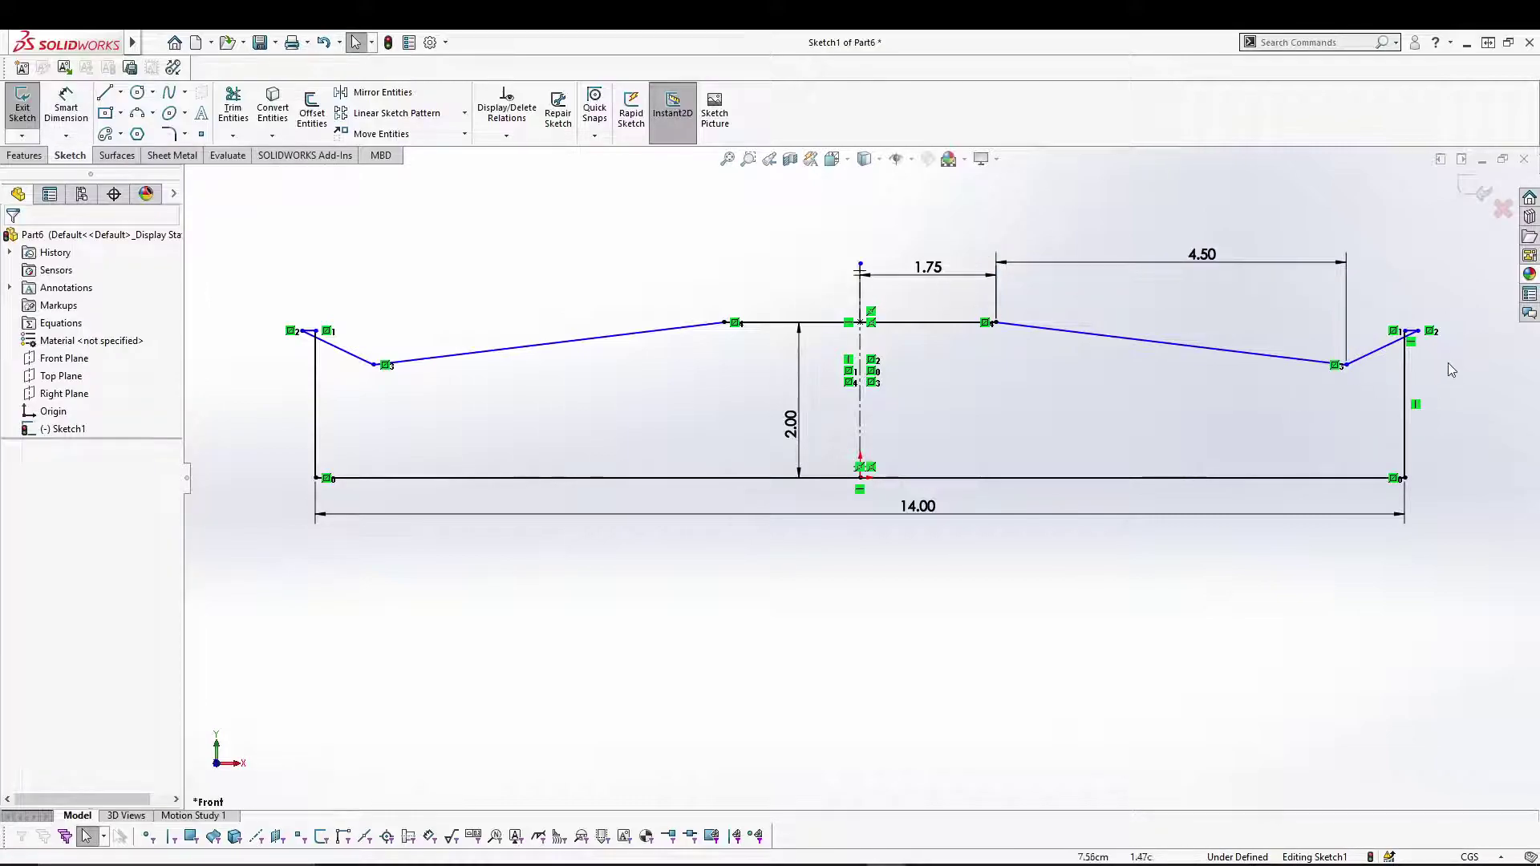
Move the end flat's inner corner back inside the vertical end edge and dimension the flat's length at 0.4 cm
left_click_drag(1418, 331, 1380, 330)
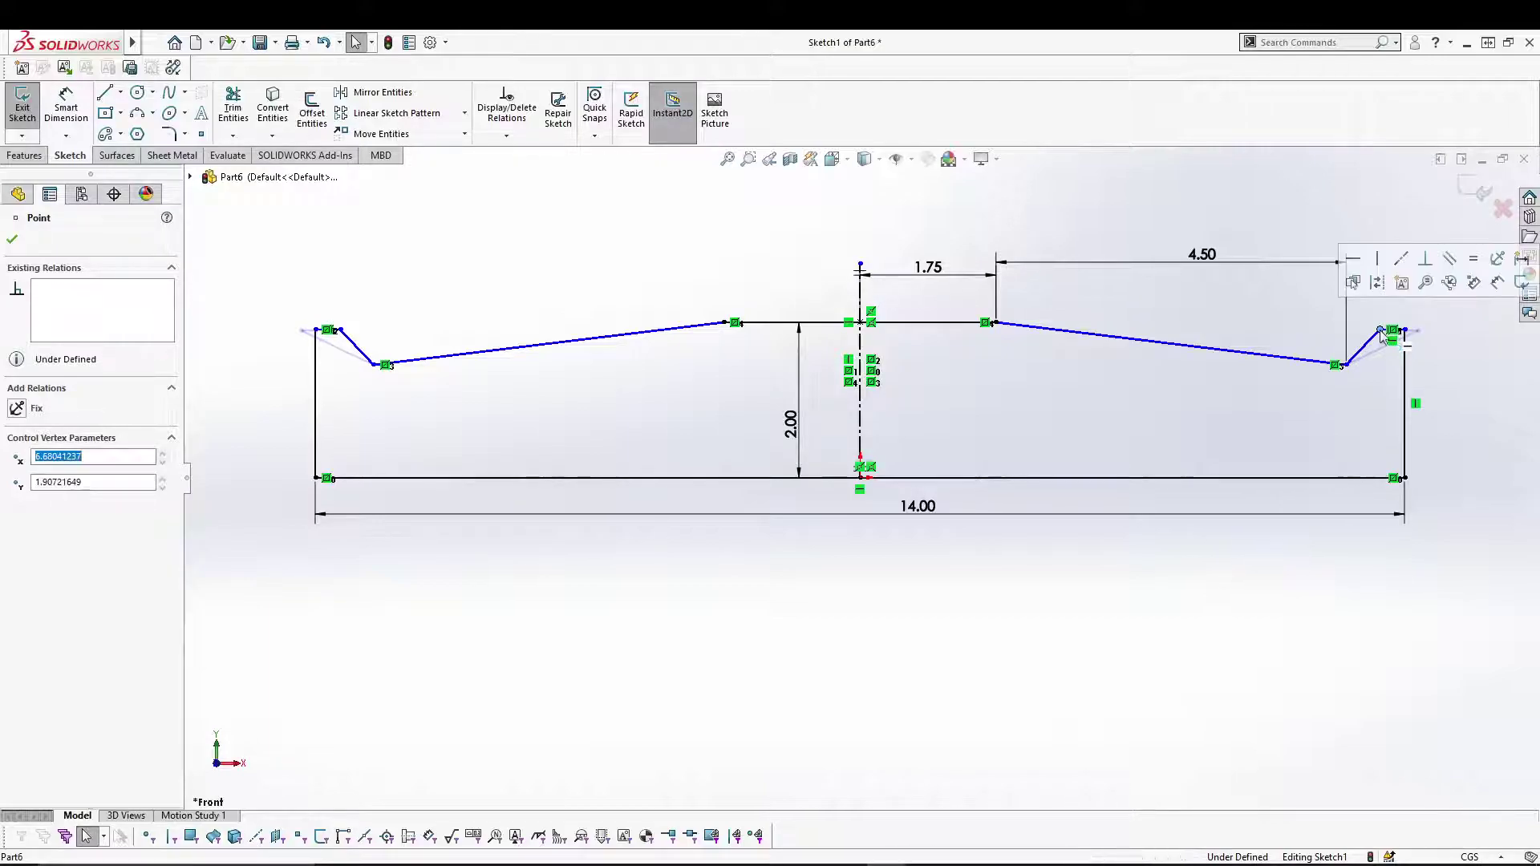
left_click(1394, 204)
right_click(1388, 215)
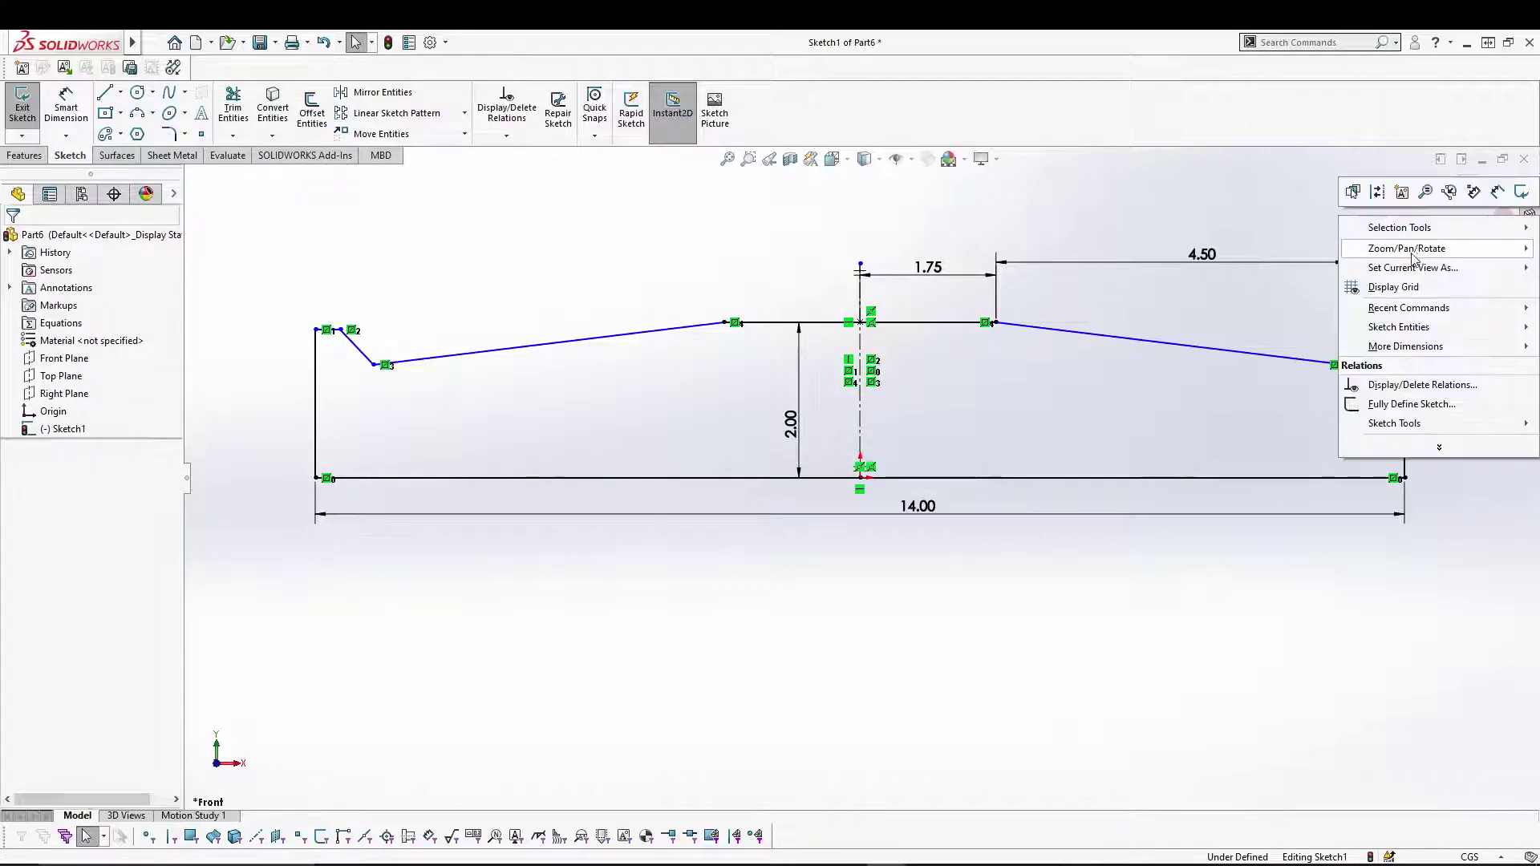
left_click(1497, 193)
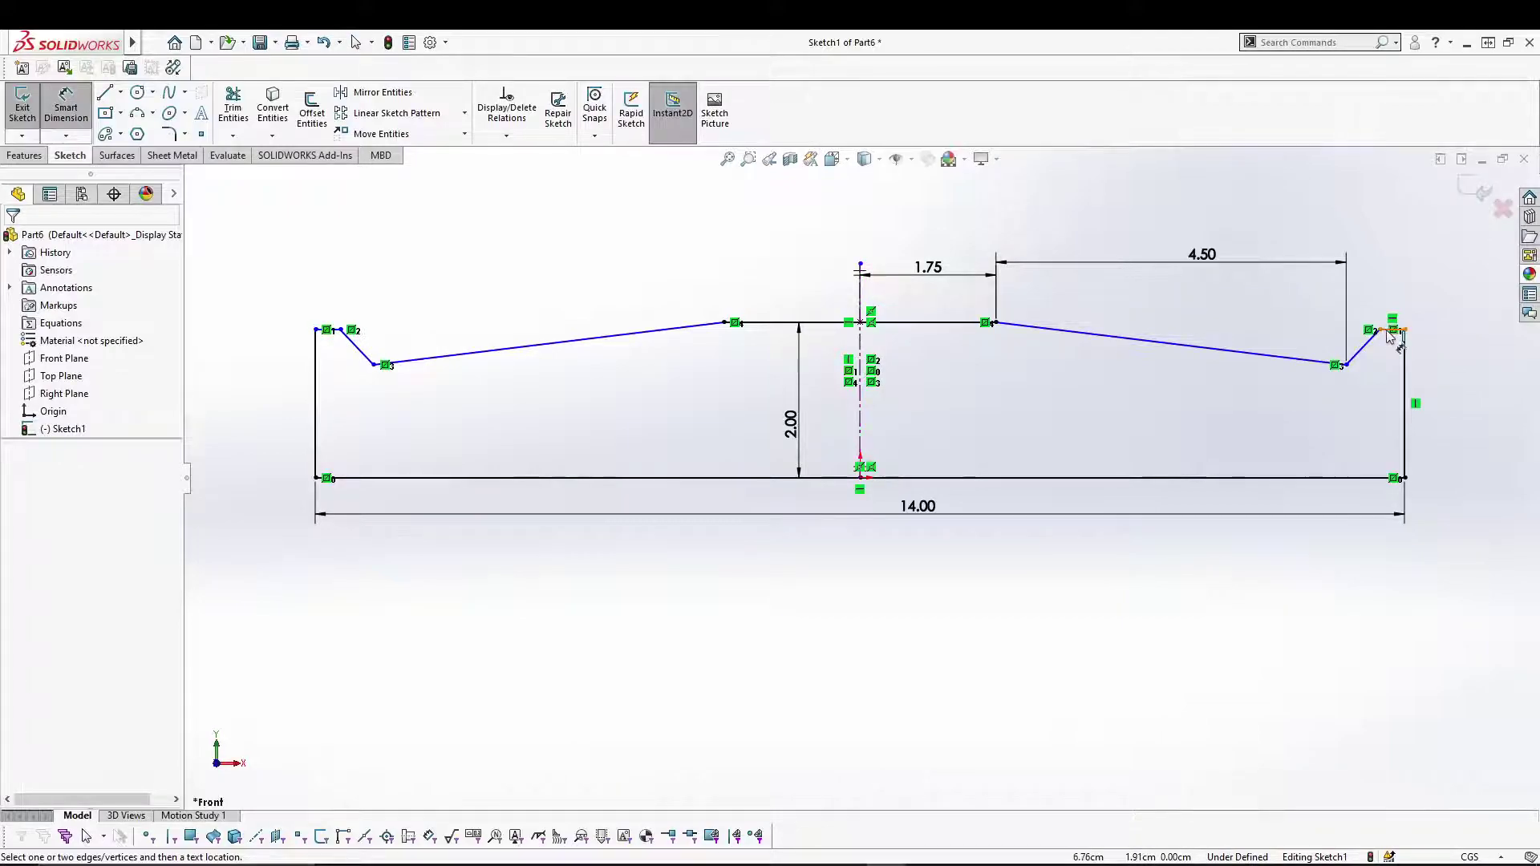
left_click(1392, 332)
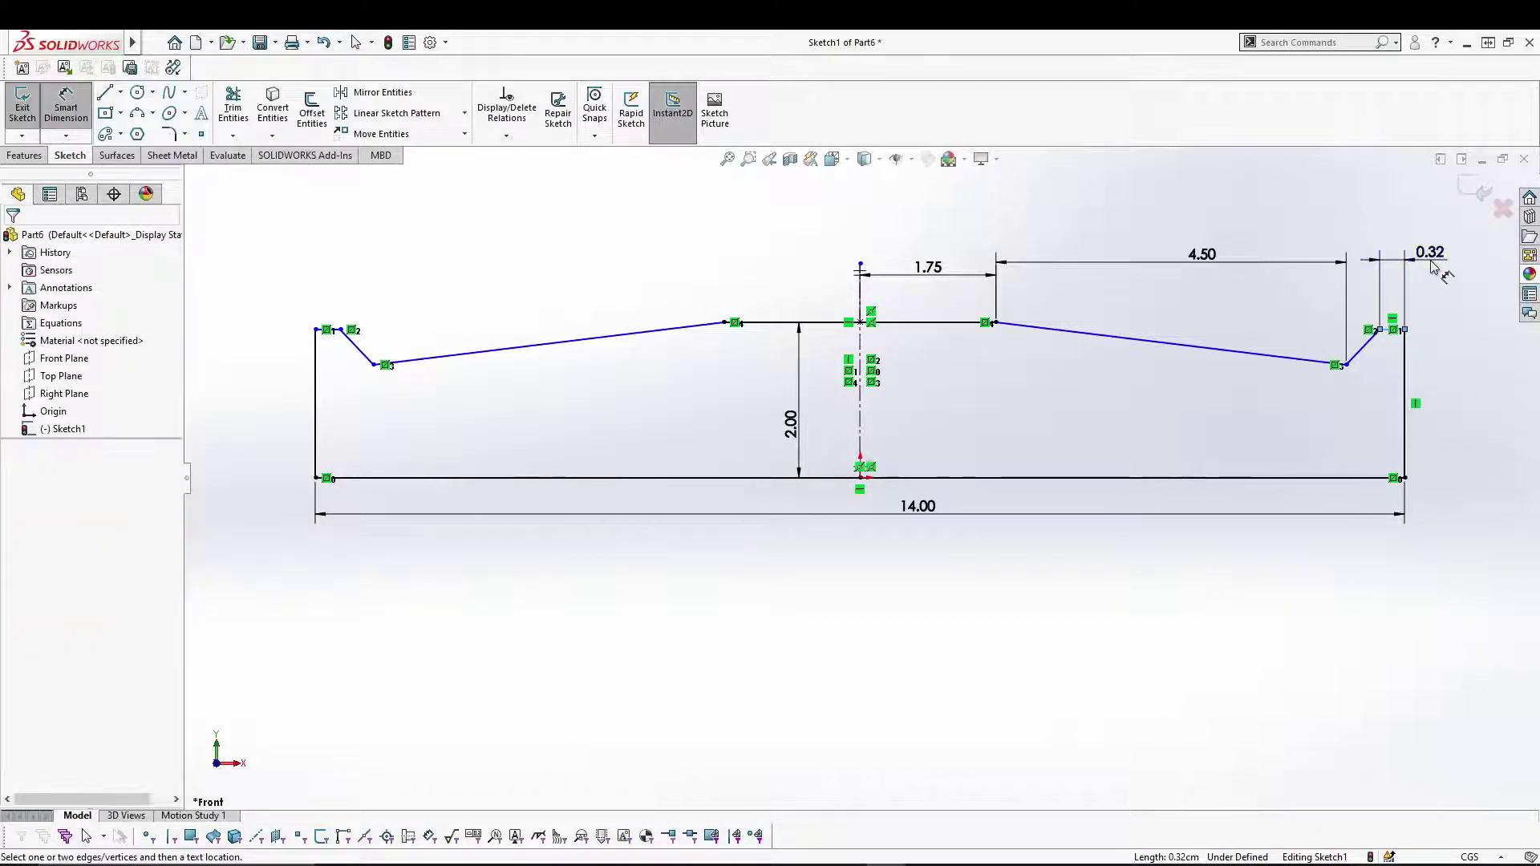
left_click(1435, 267)
key("Return")
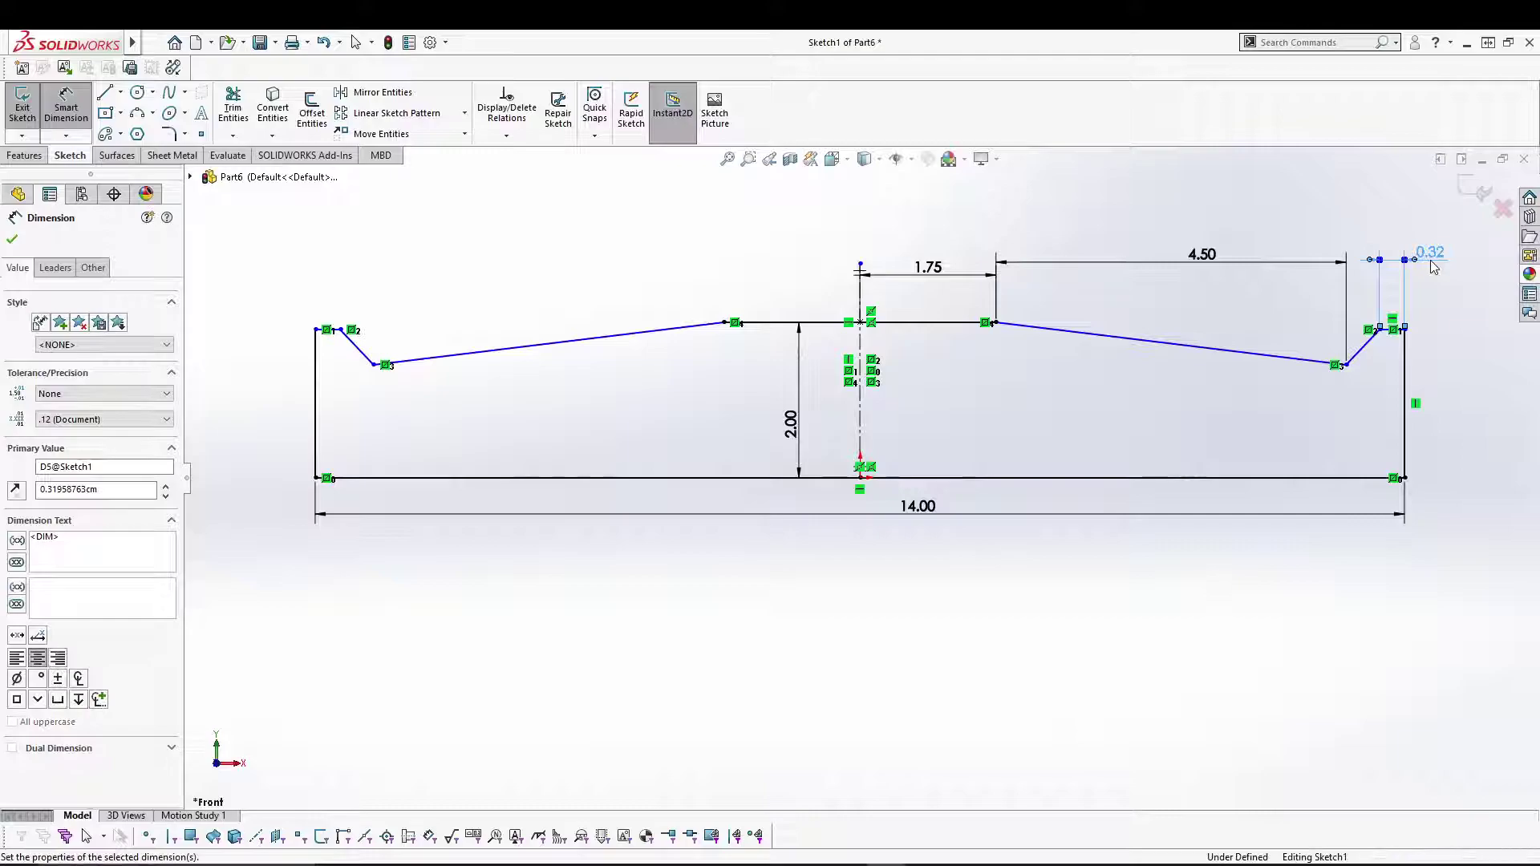
key("Escape")
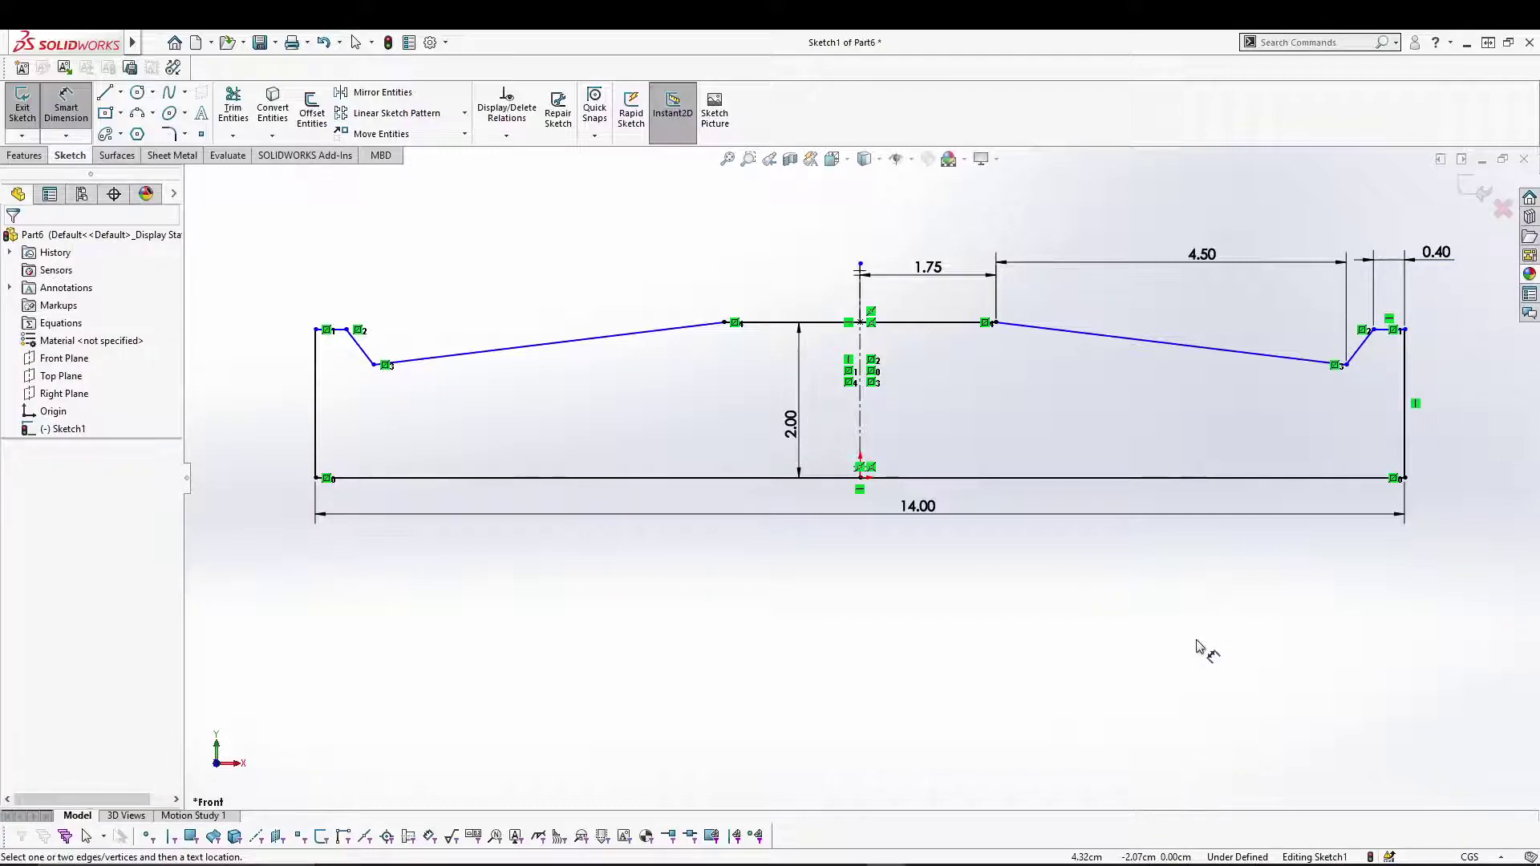
Dimension the angle between the flat middle edge and the long sloped shoulder line at 184 degrees
left_click(1013, 336)
left_click(1031, 325)
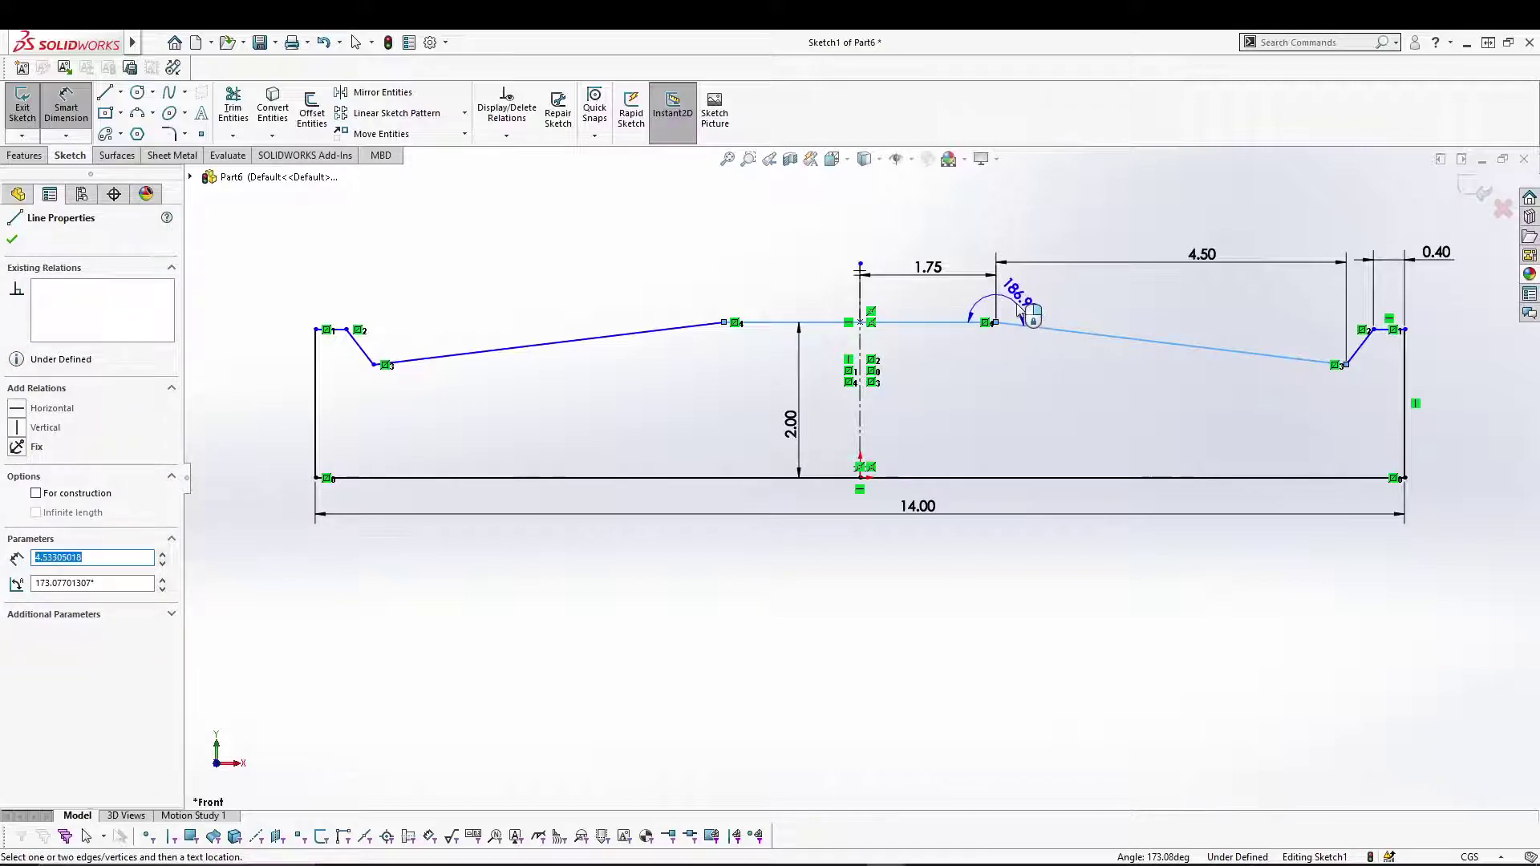
left_click(1019, 309)
type("184")
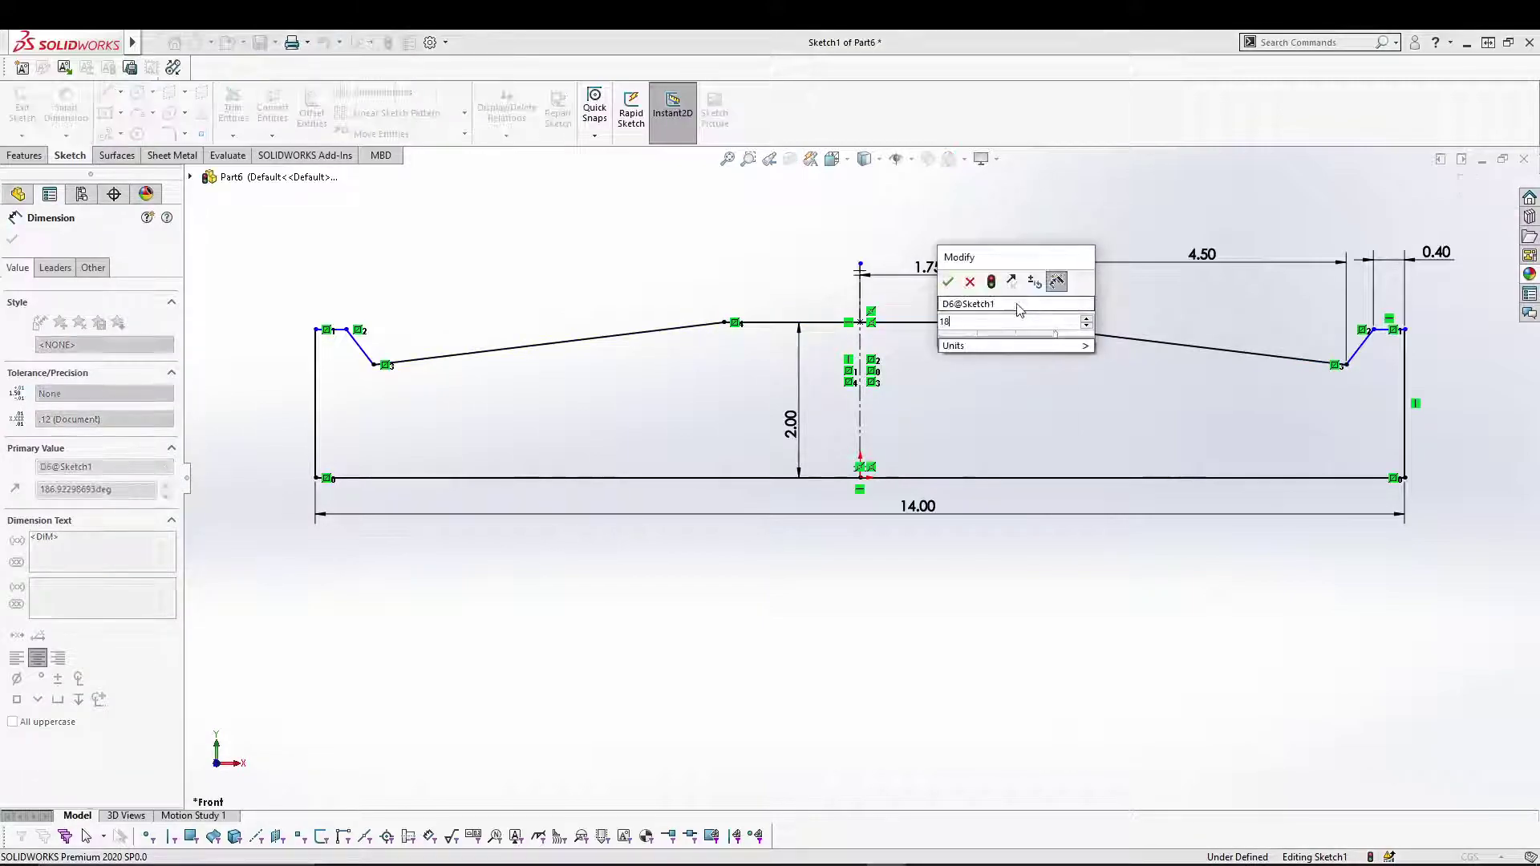
key("Return")
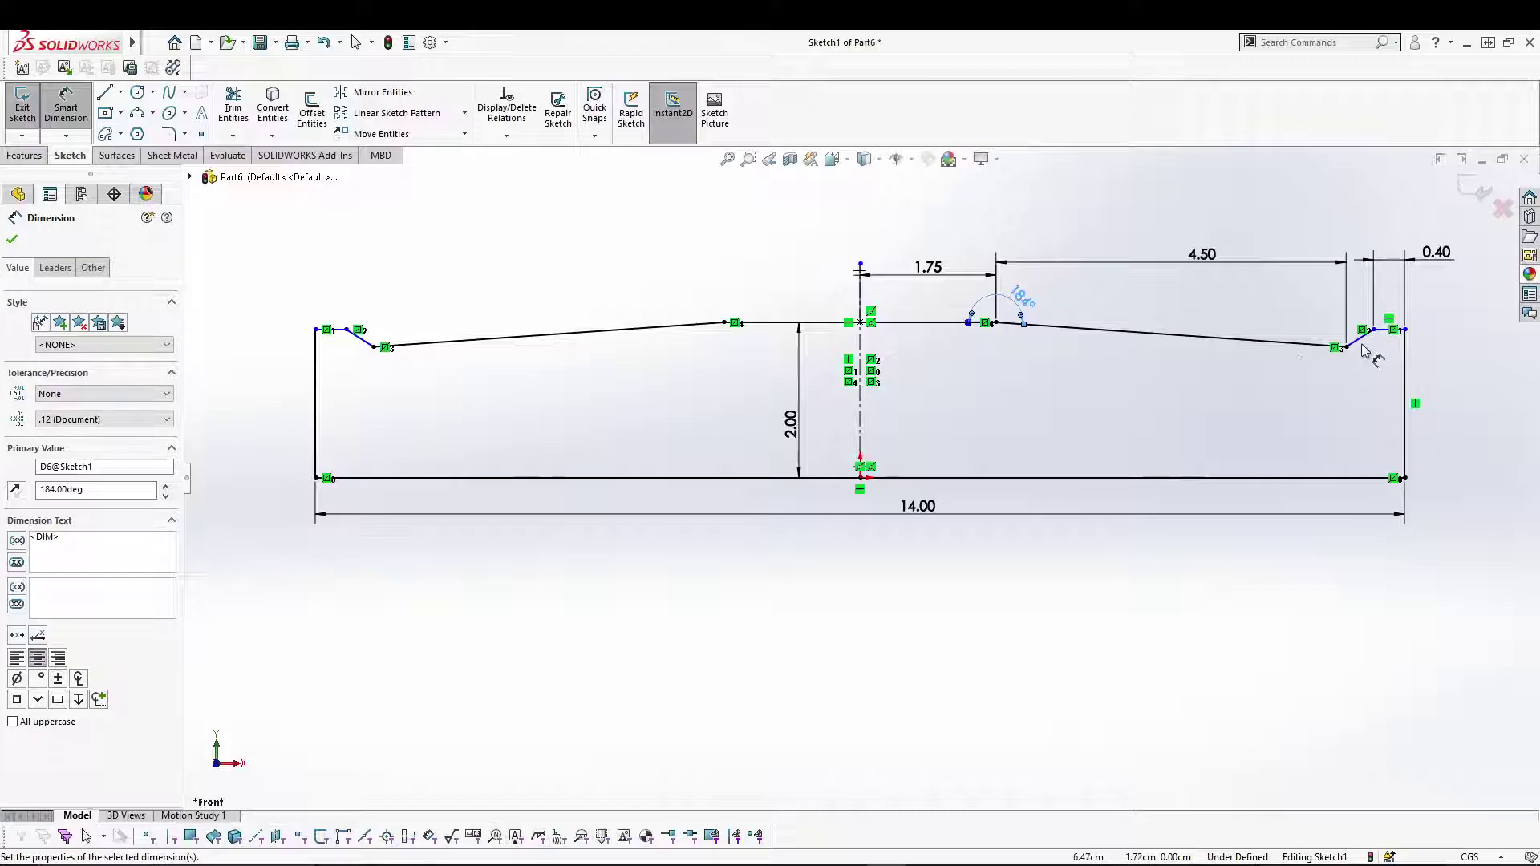
left_click(1324, 345)
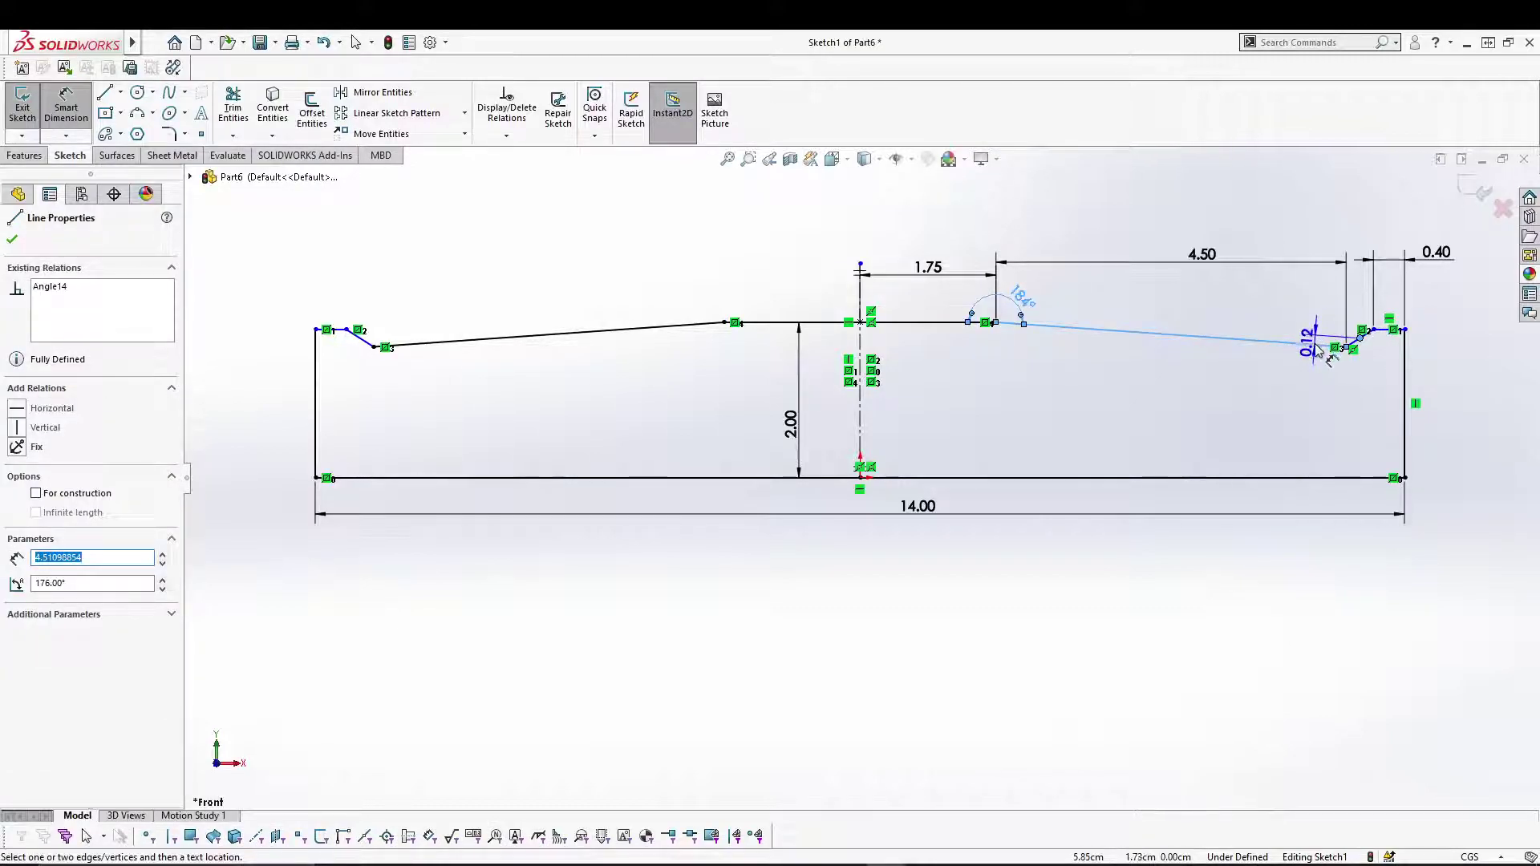
key("Escape")
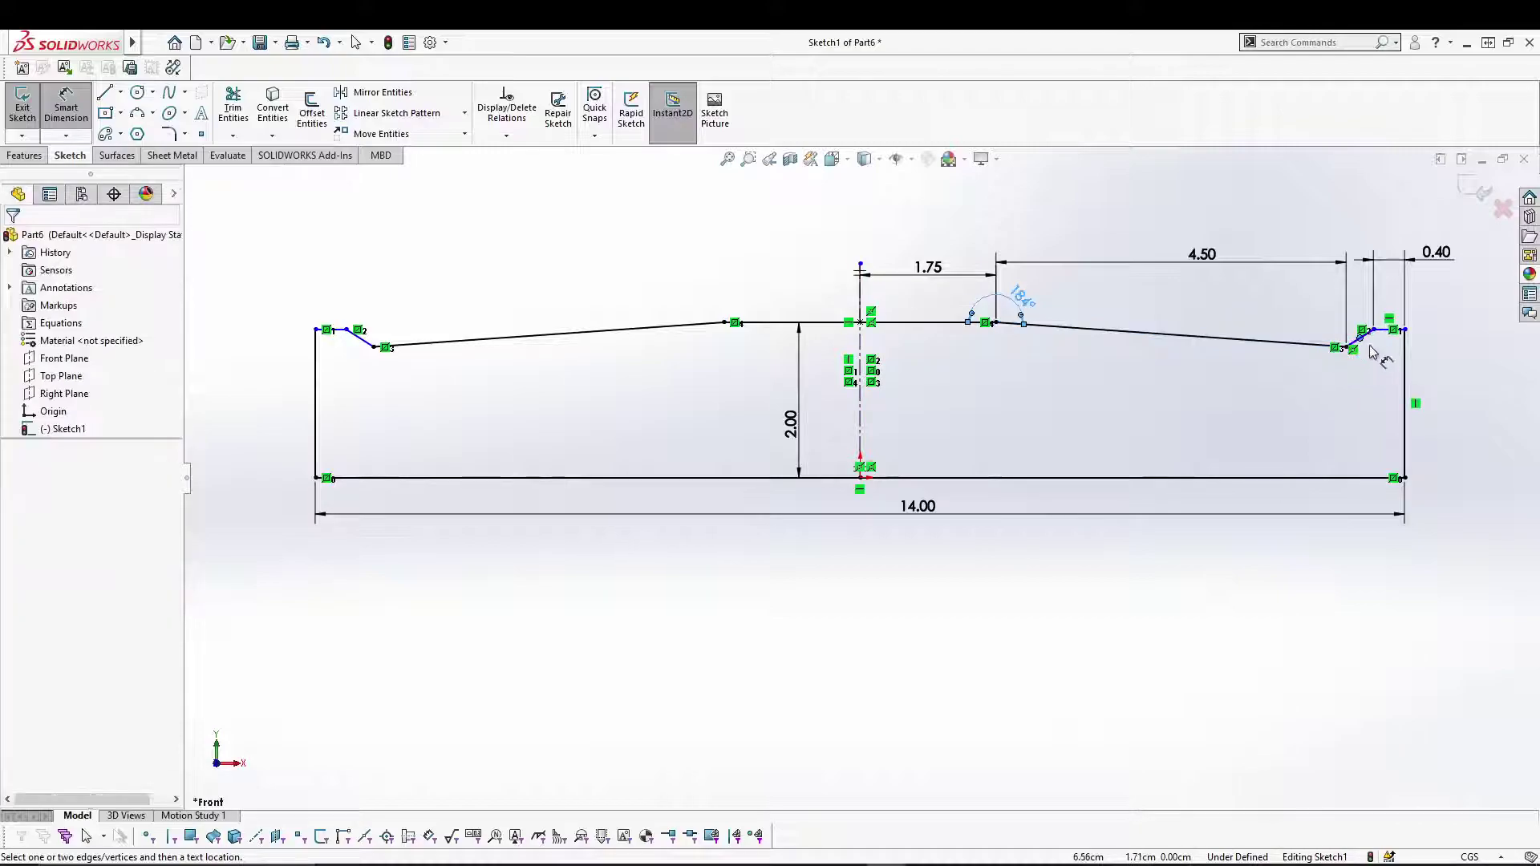
left_click(1331, 347)
key("Escape")
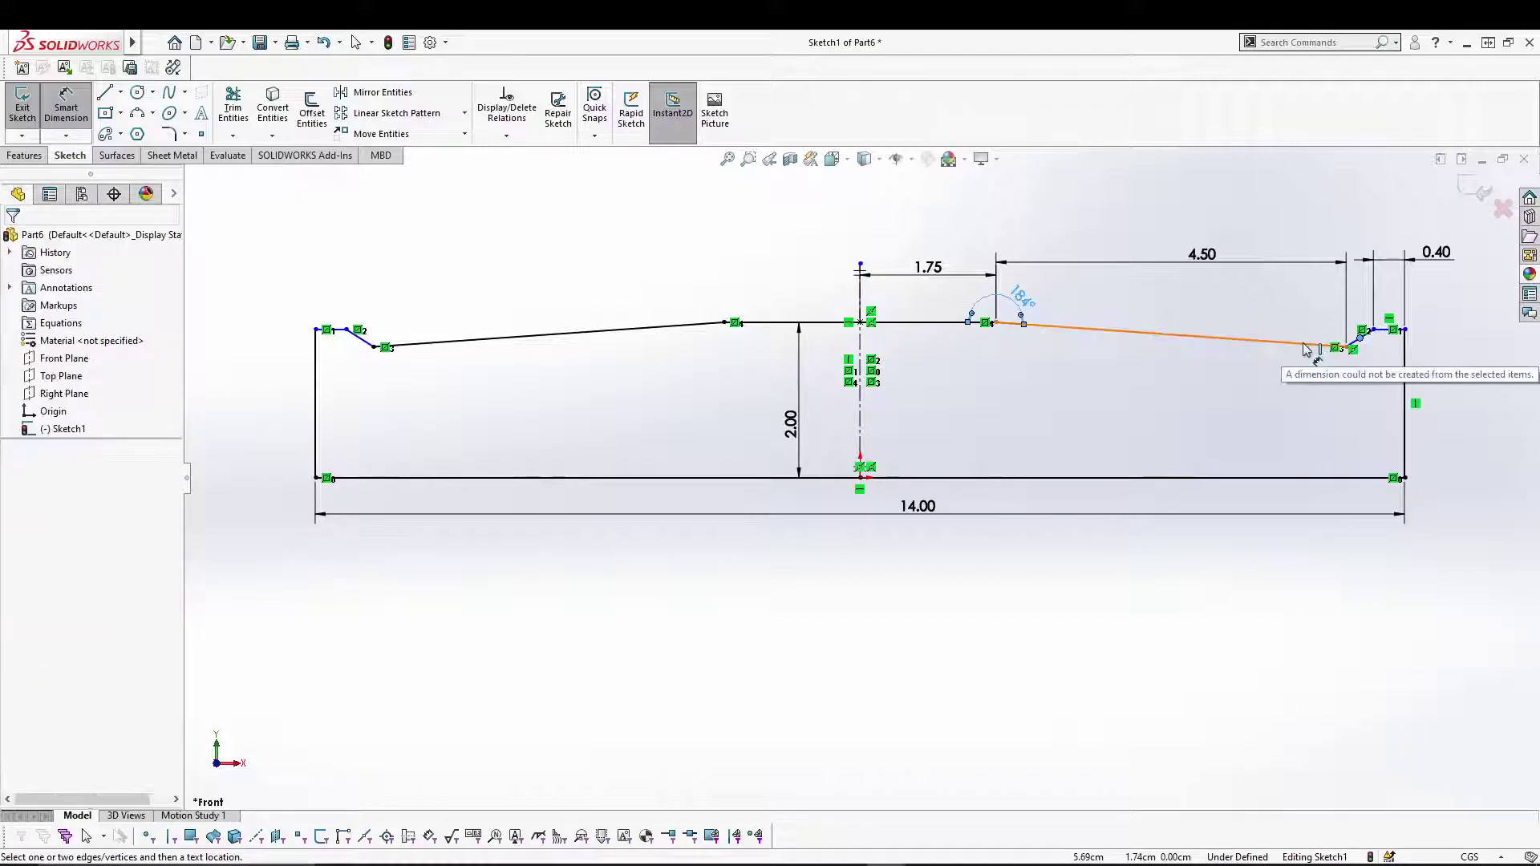
left_click(1328, 346)
key("Escape")
scroll(1283, 345, "down", 8)
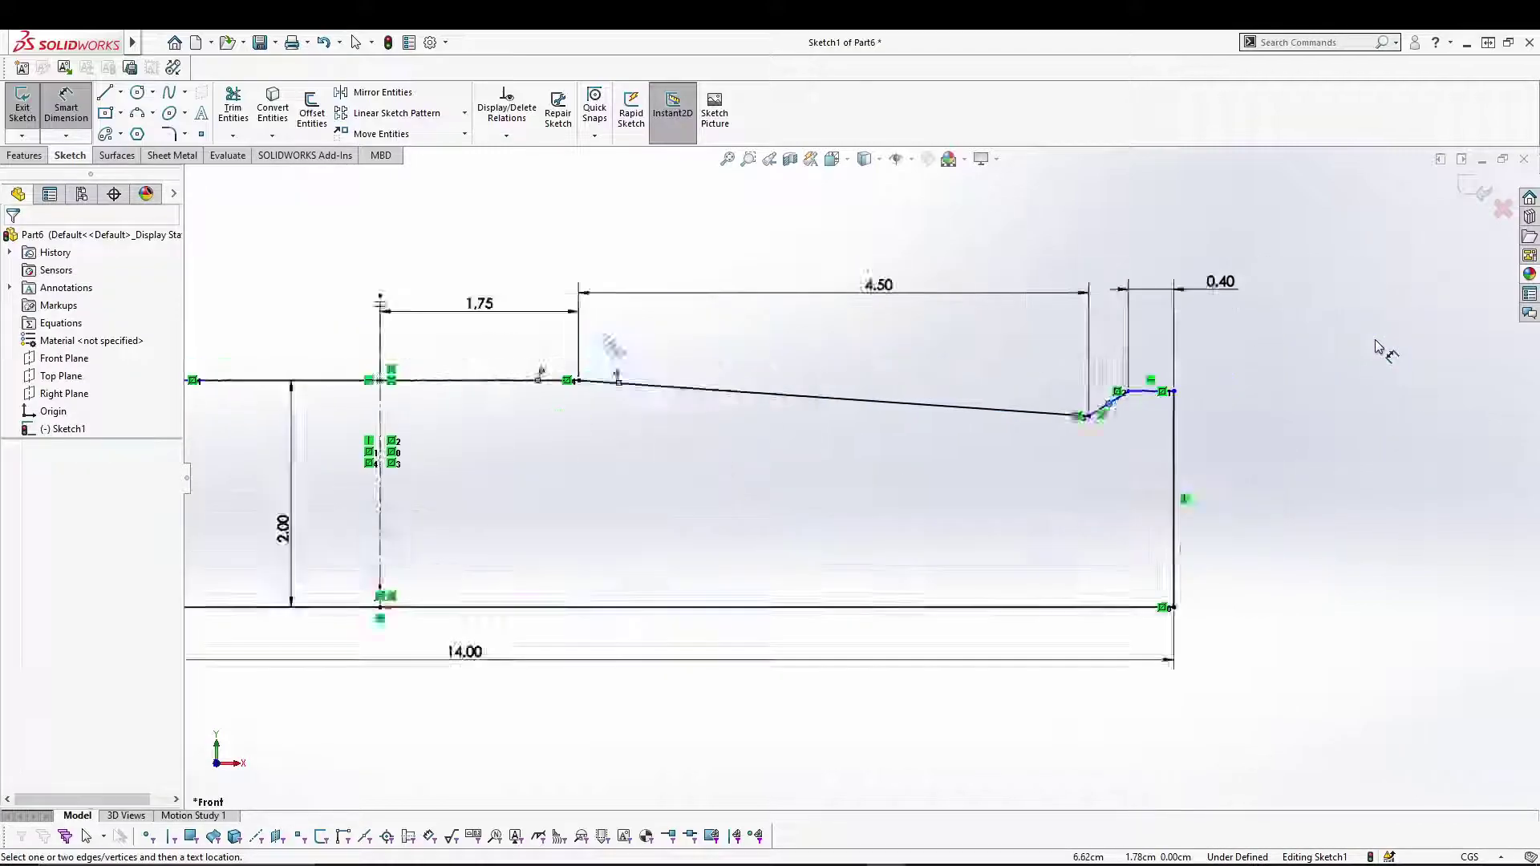
left_click(923, 444)
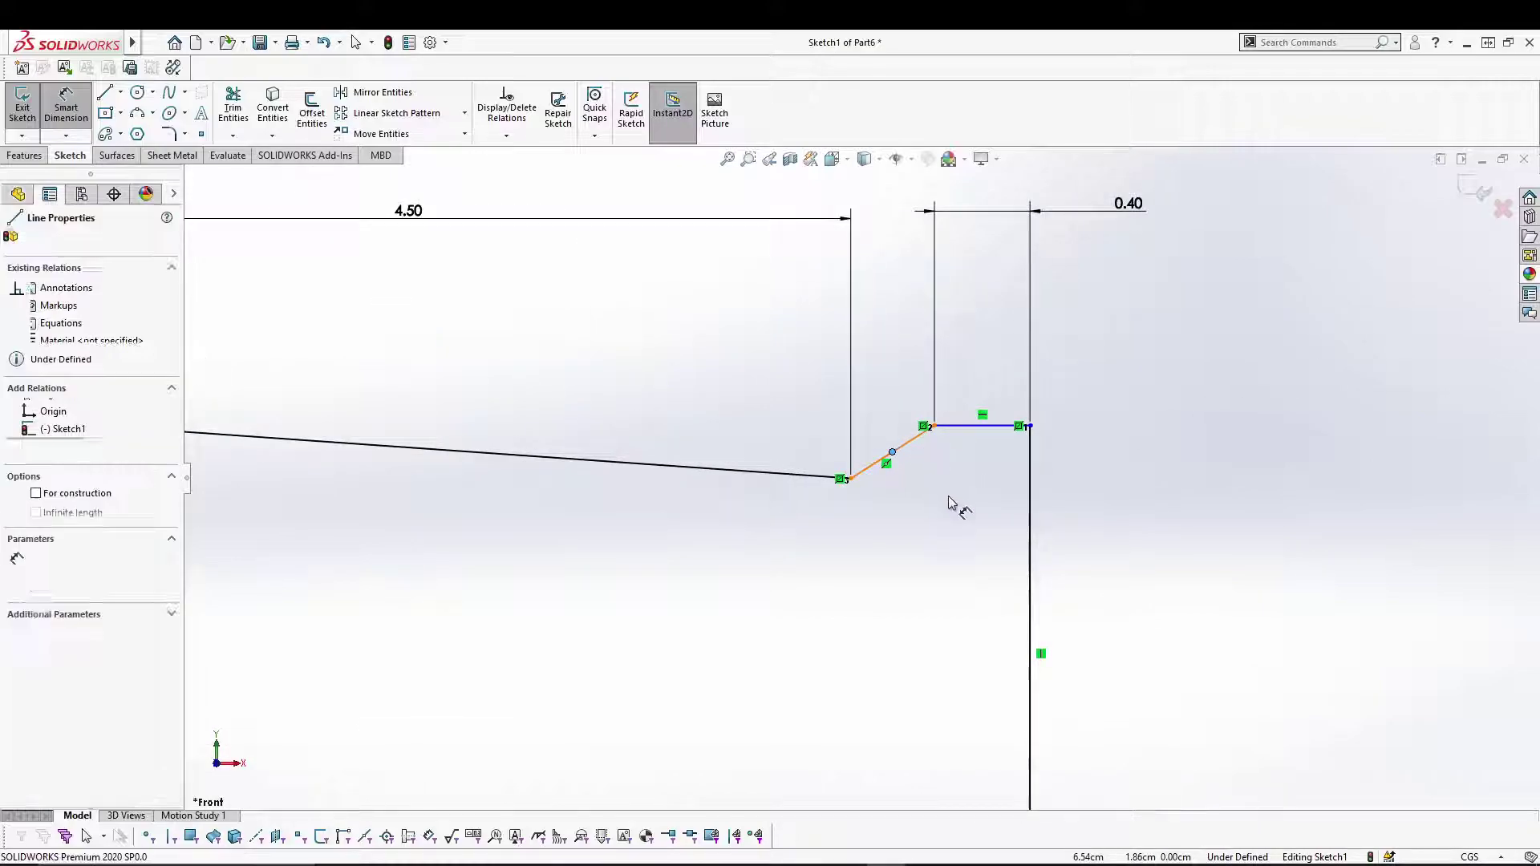
key("Escape")
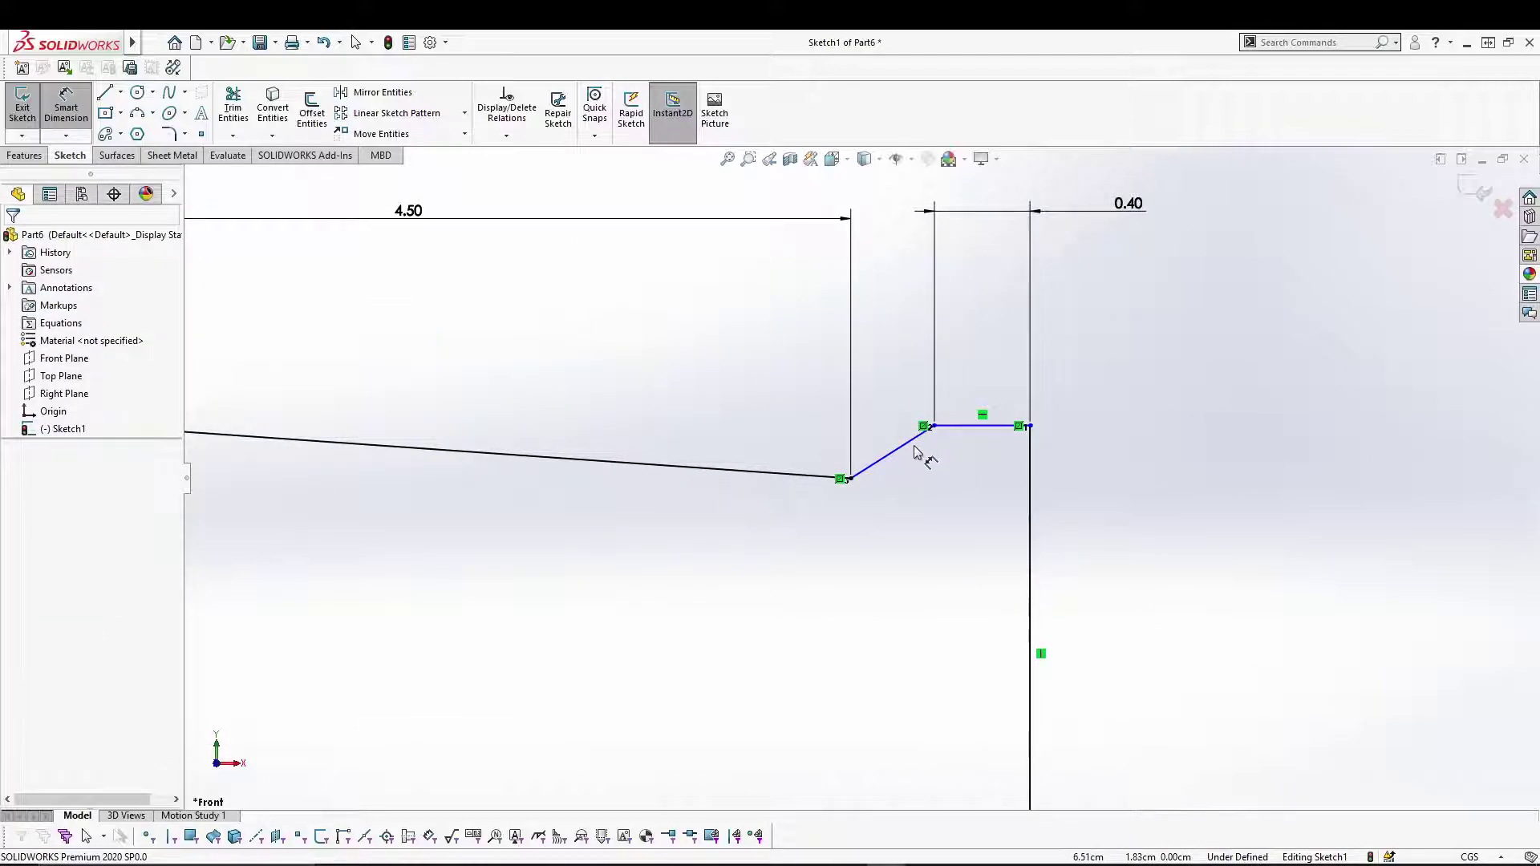
Dimension the angle between the long shoulder line and the short slope at the end at 145 degrees, and exit the sketch
left_click(857, 474)
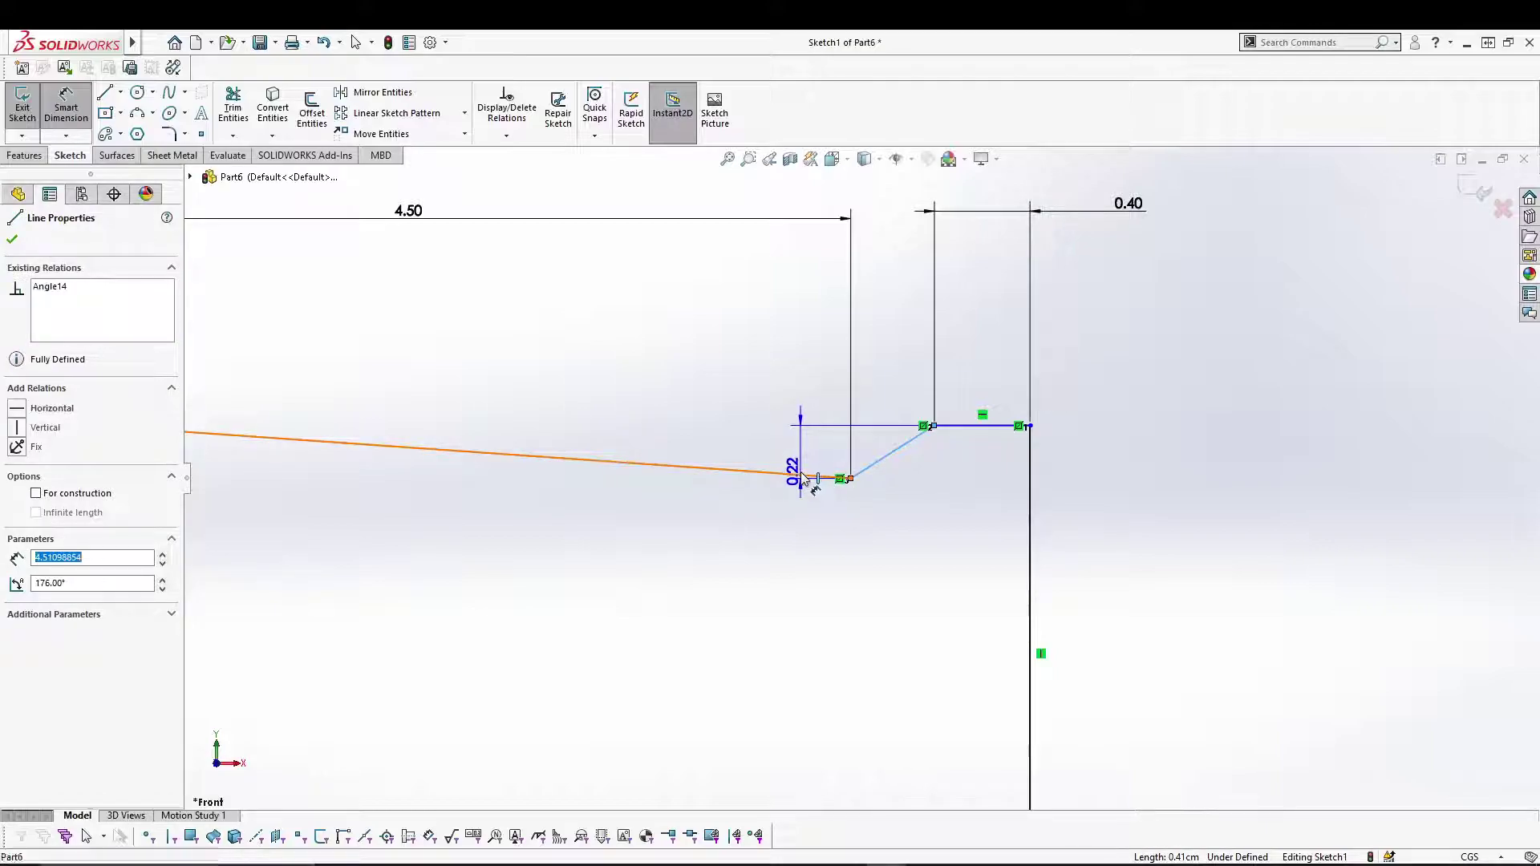
left_click(805, 477)
left_click(829, 414)
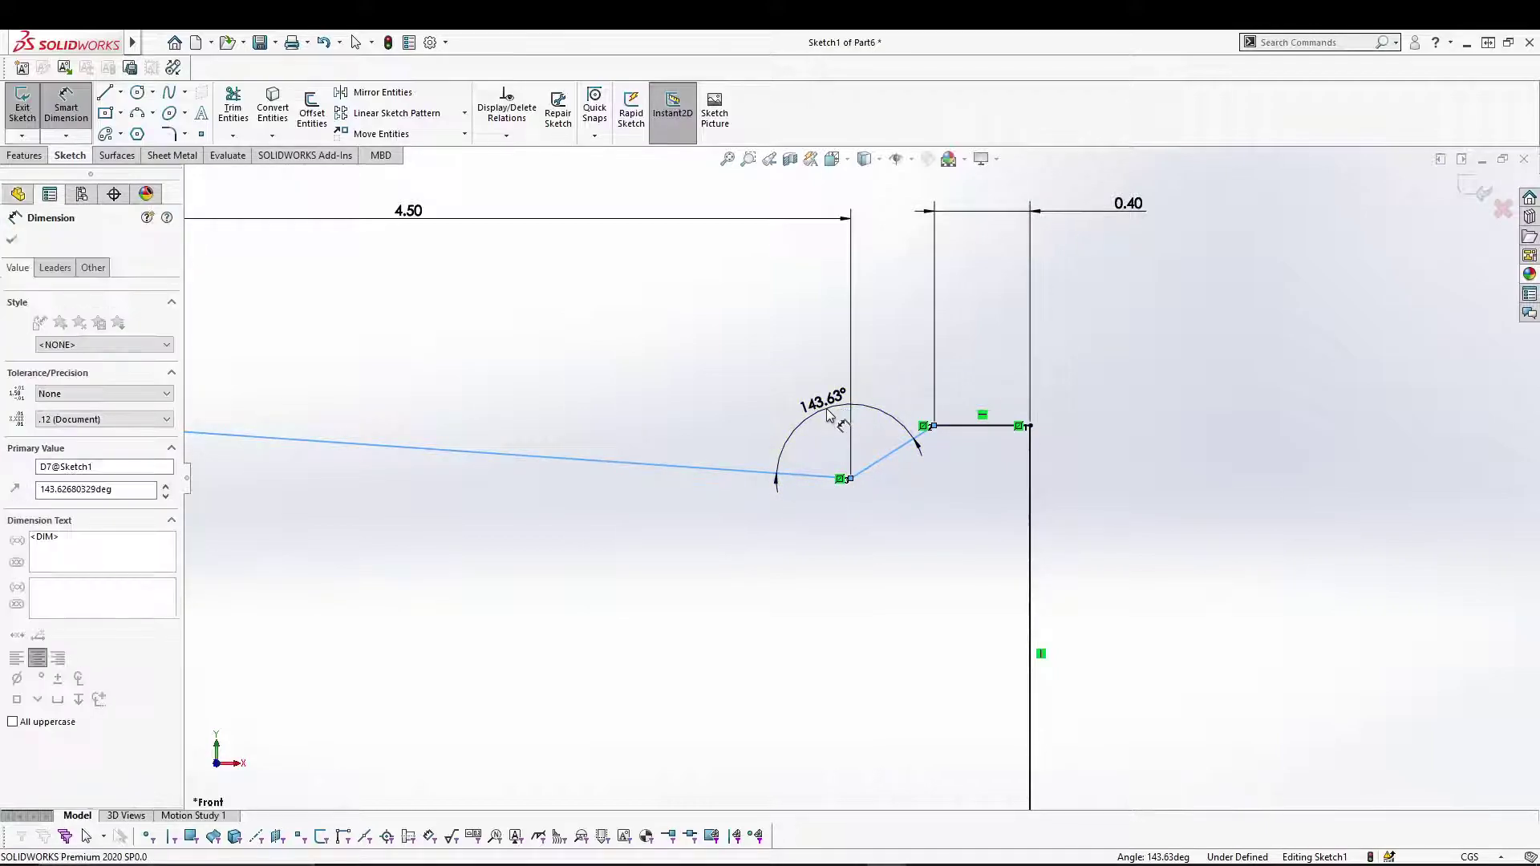
type("145")
key("Return")
scroll(828, 423, "up", 5)
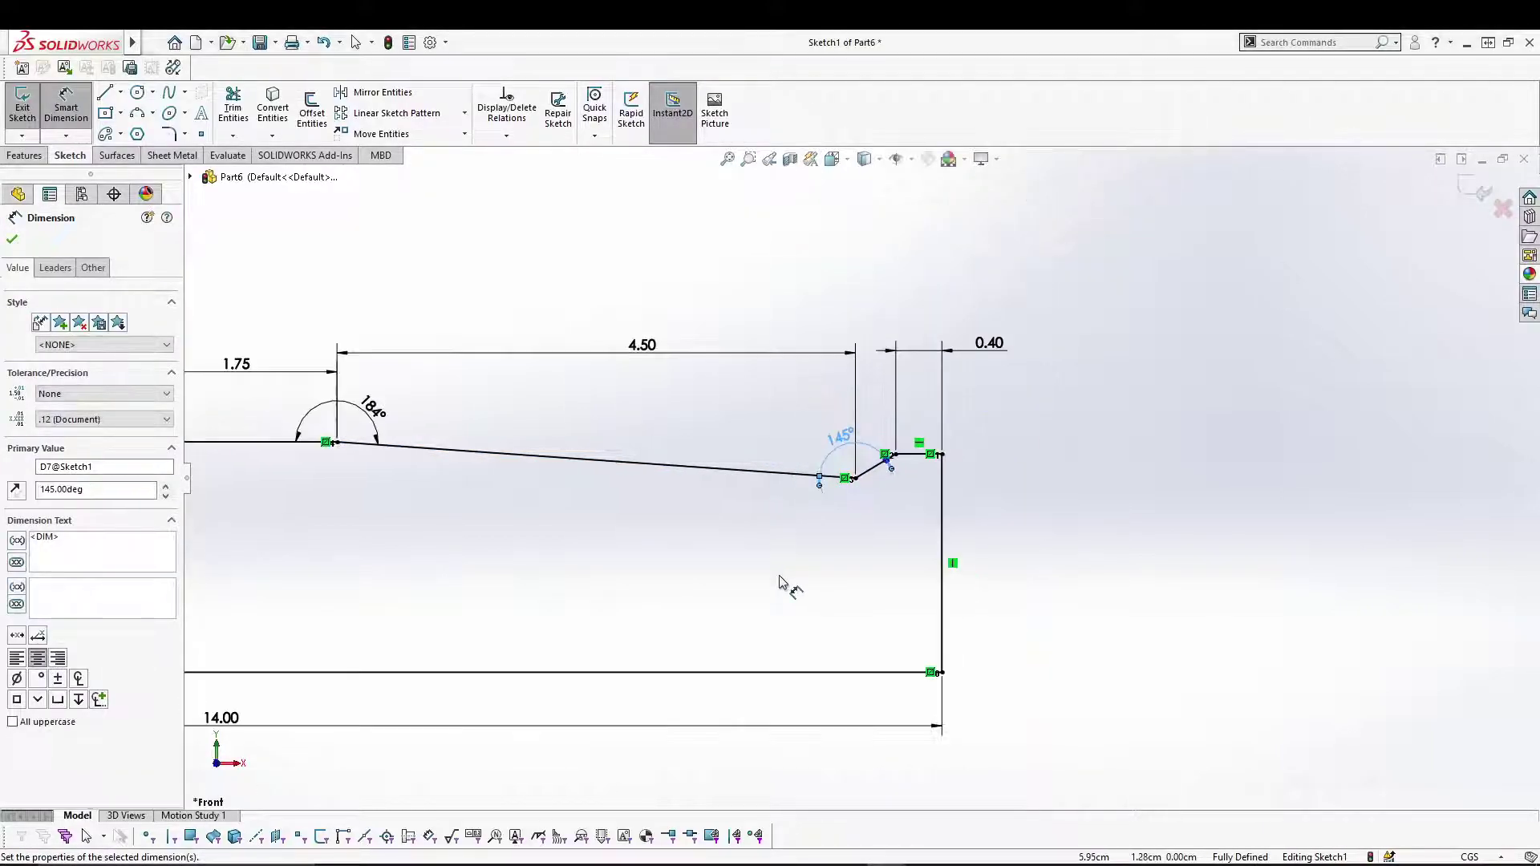
scroll(433, 546, "up", 1)
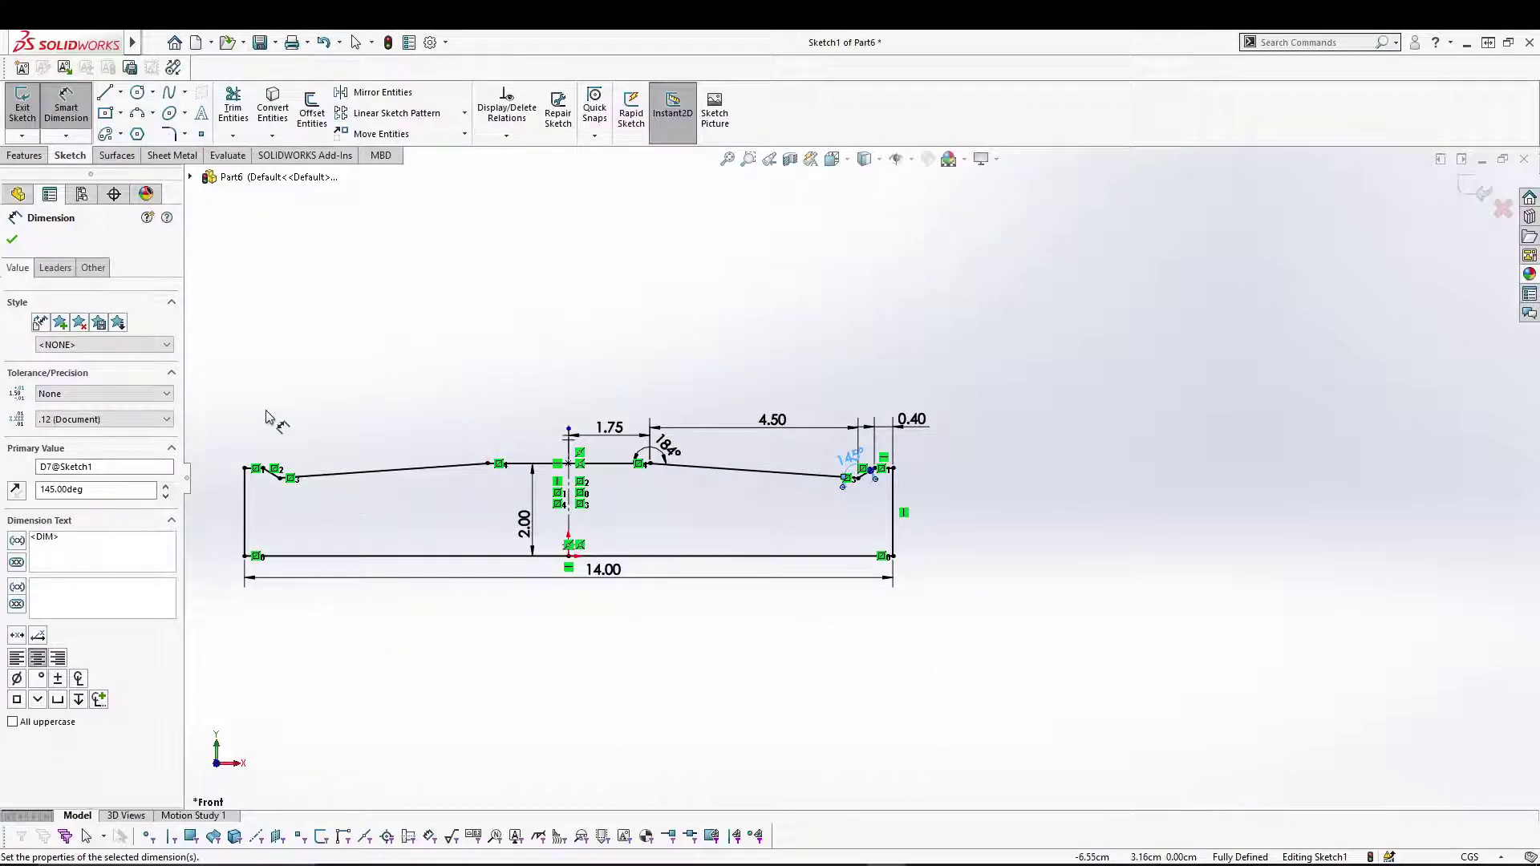
left_click(22, 105)
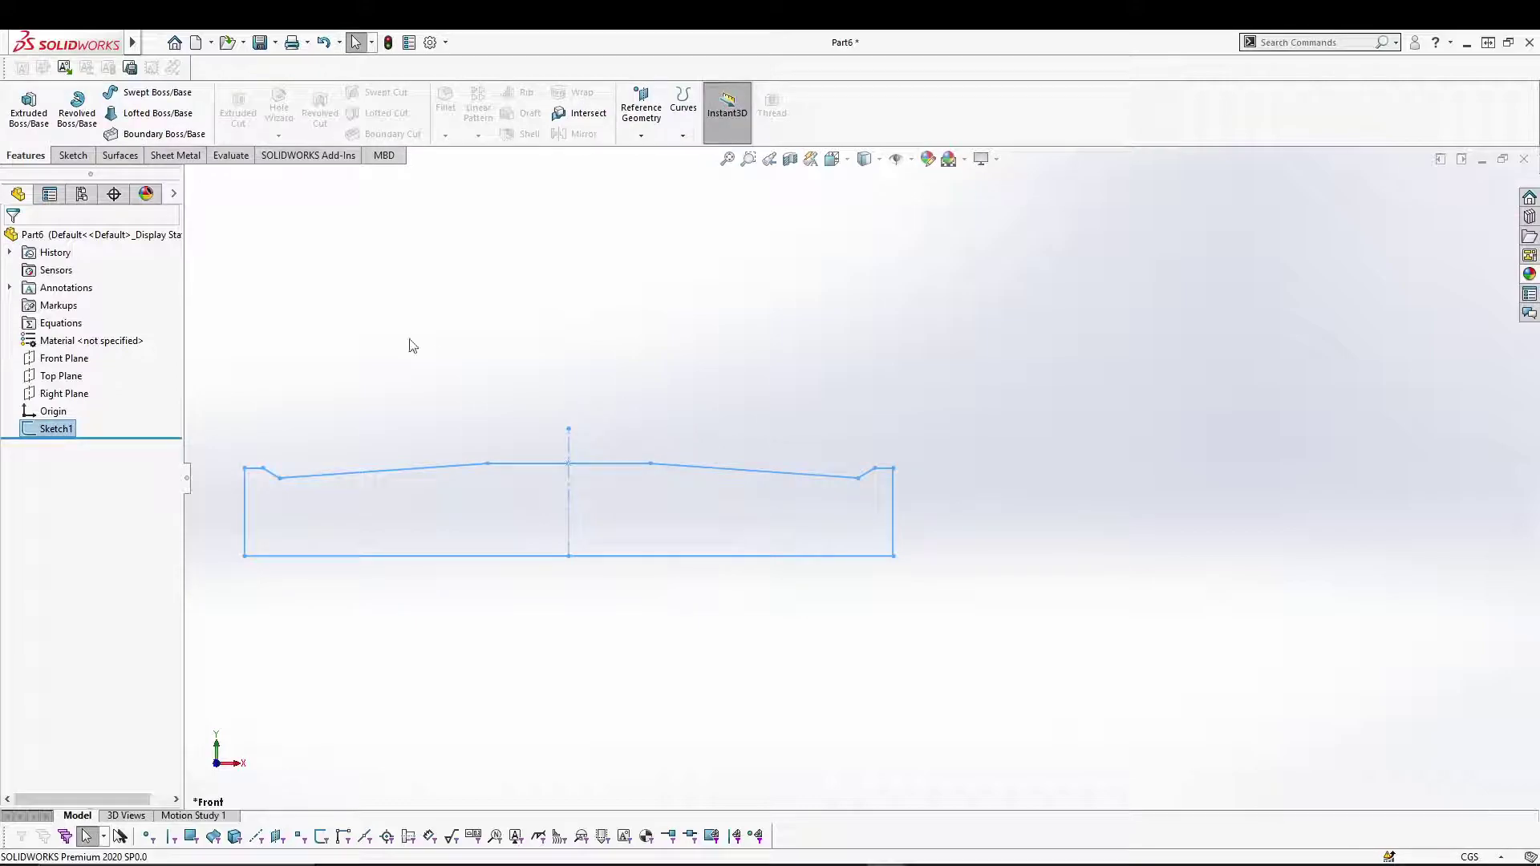
Revolve the handle profile 360 degrees about its long bottom line
left_click(77, 108)
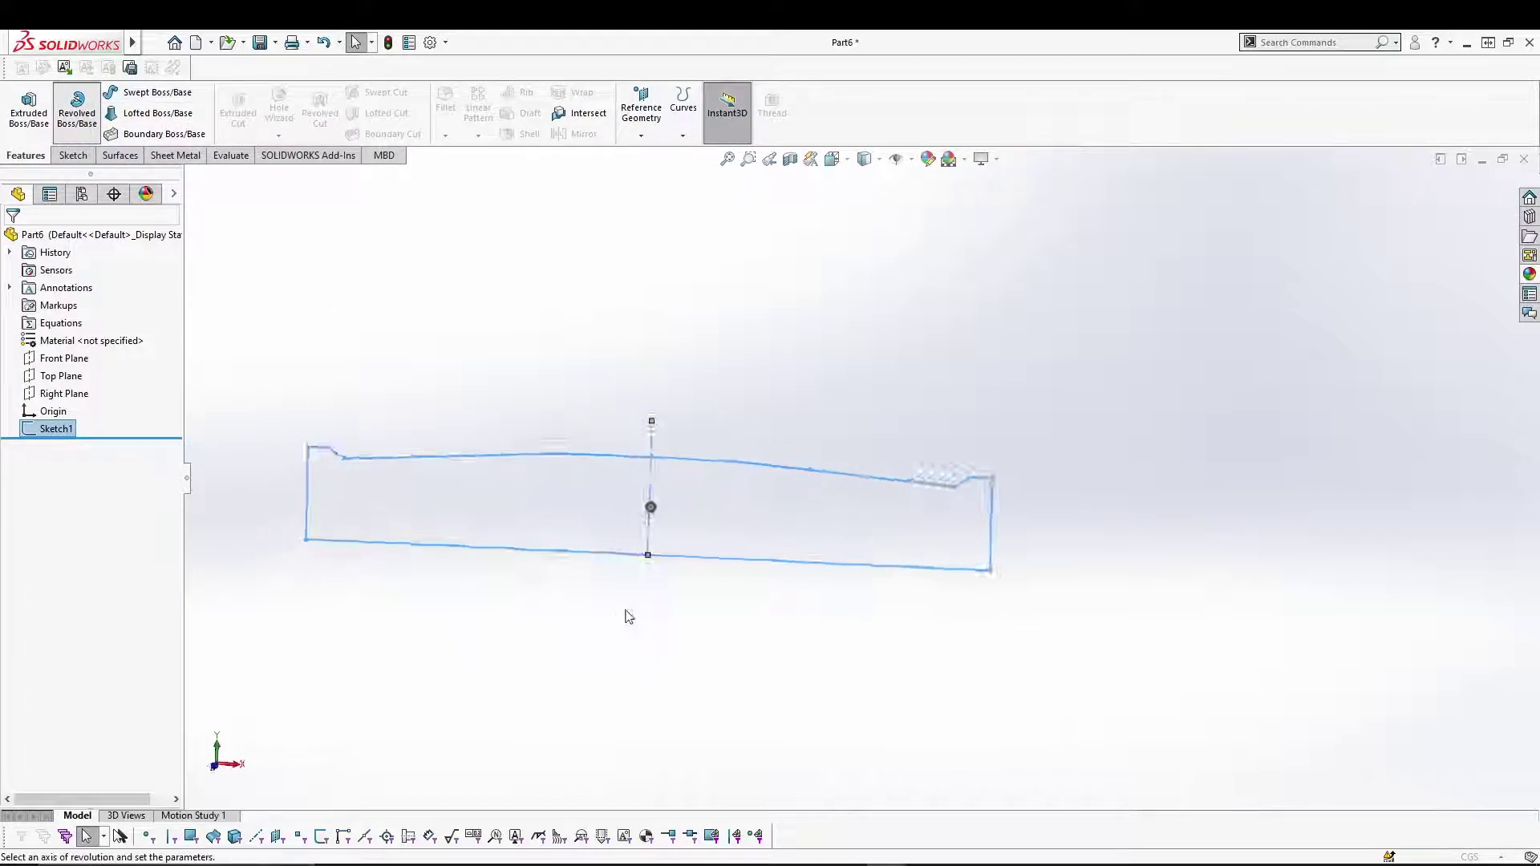
left_click(921, 581)
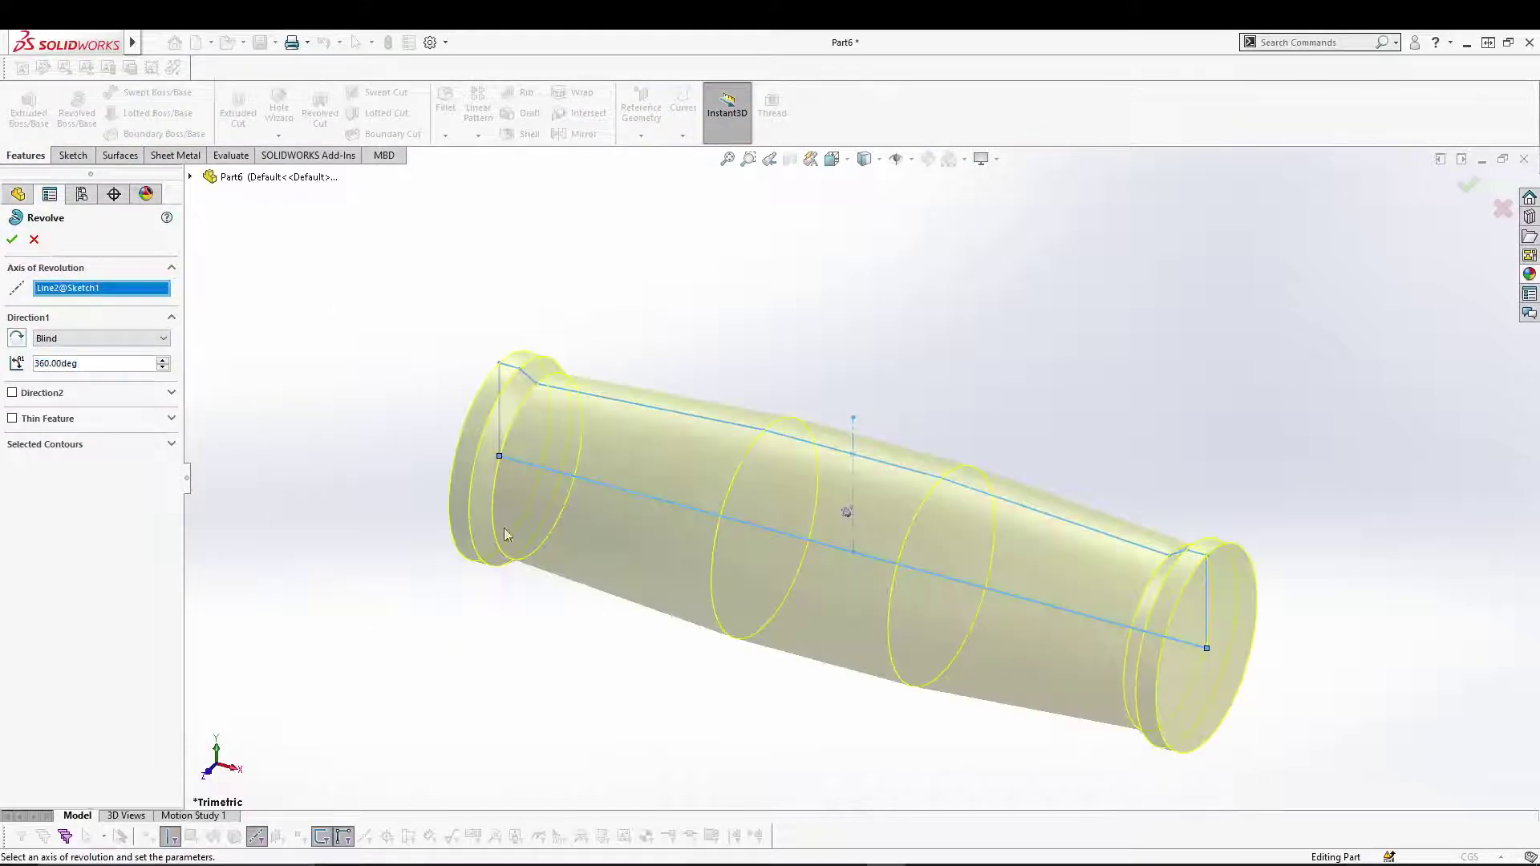
left_click(12, 239)
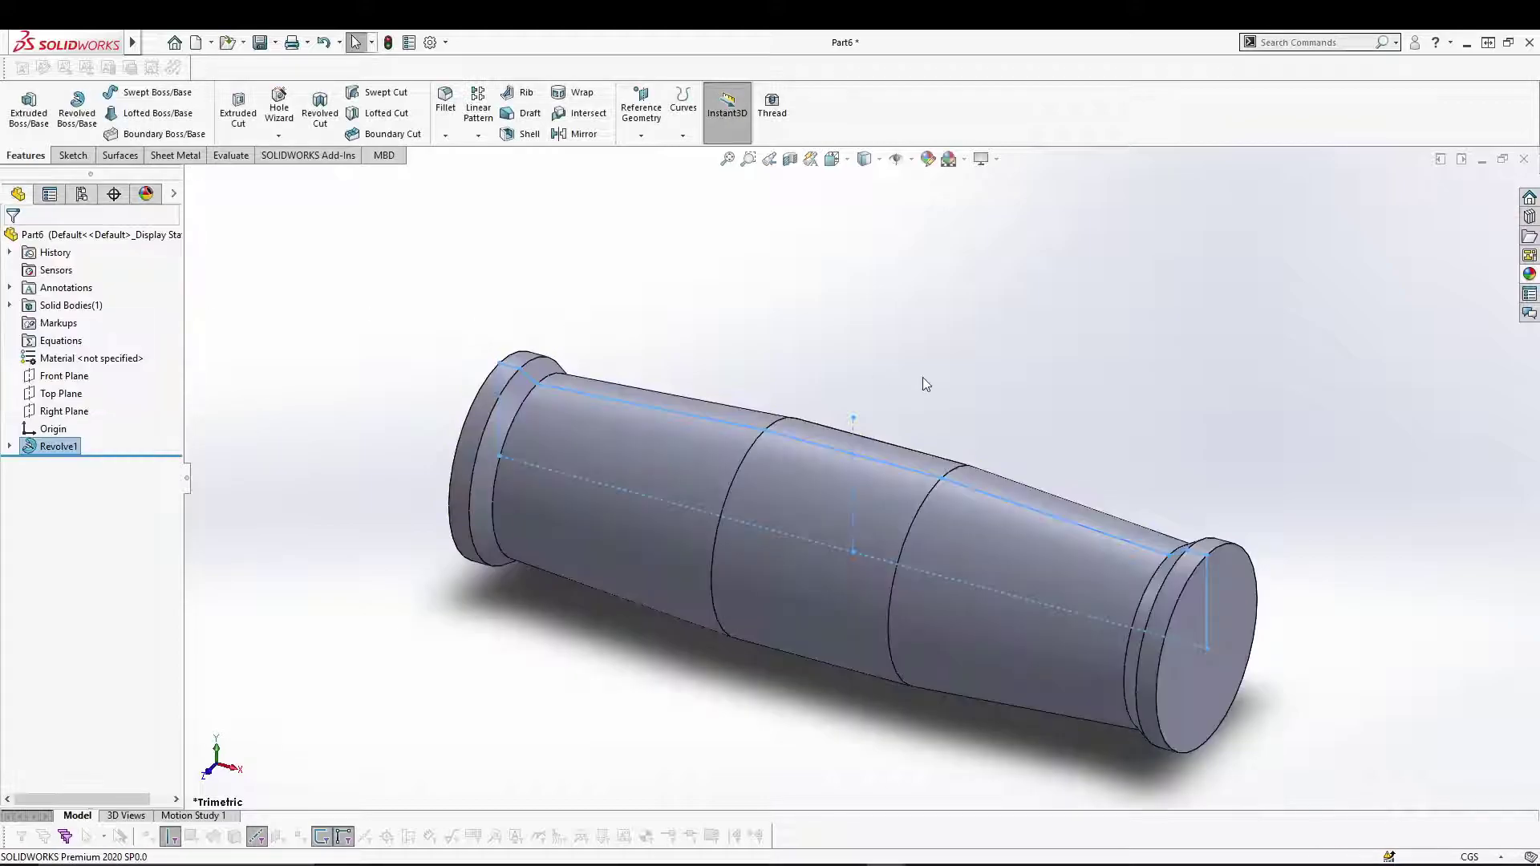
Sketch a circle about 1.56 cm in diameter on the Right Plane, centred on the origin
mouse_move(1080, 407)
middle_mouse_down()
mouse_move(1027, 416)
mouse_move(904, 361)
mouse_move(1093, 344)
mouse_move(1124, 396)
mouse_move(1064, 415)
mouse_move(1075, 404)
middle_mouse_up()
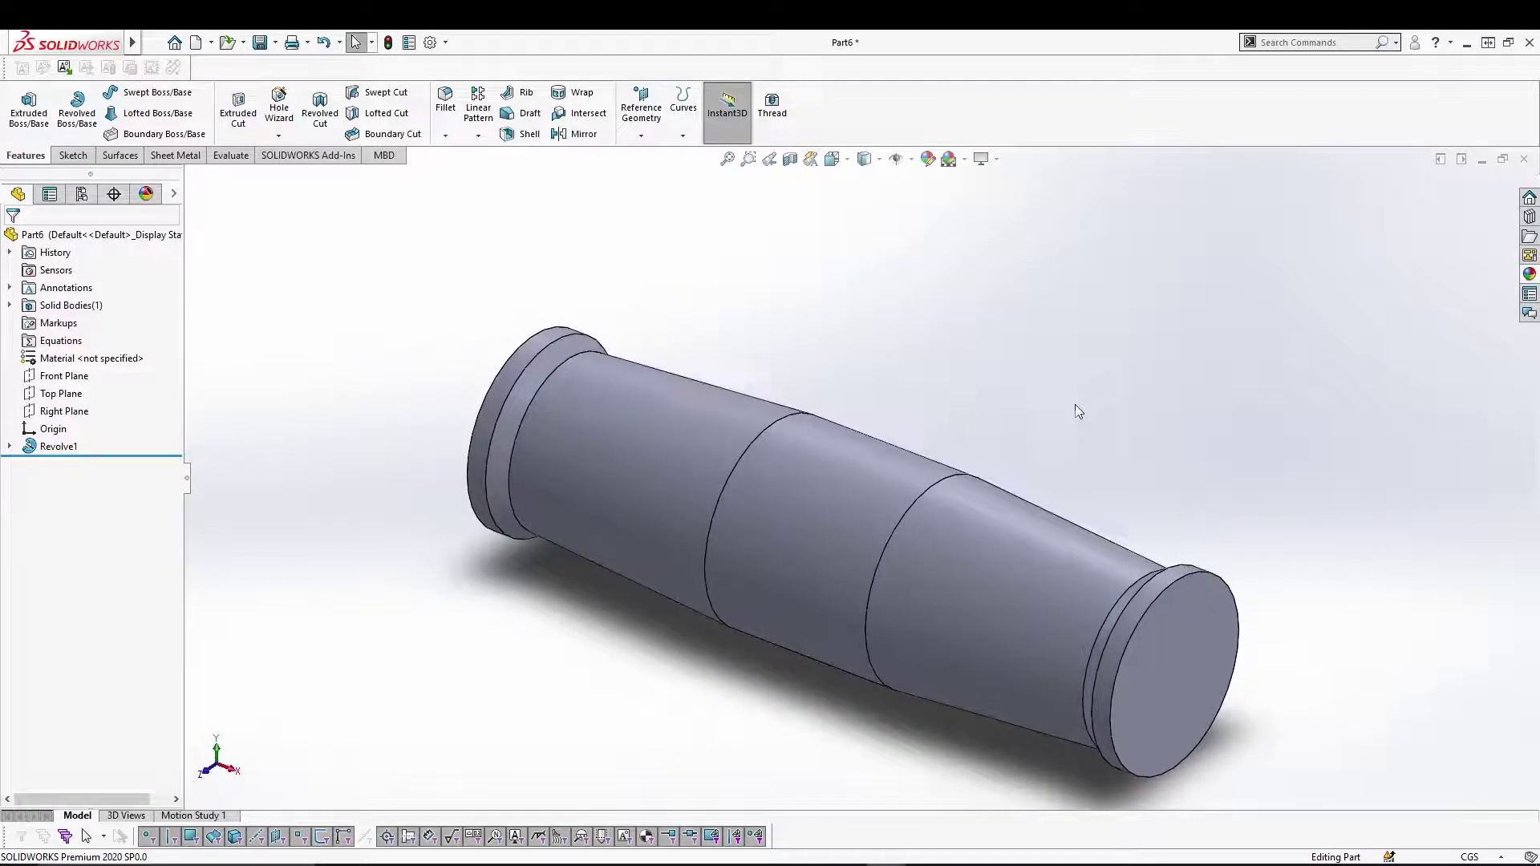
scroll(1110, 470, "up", 2)
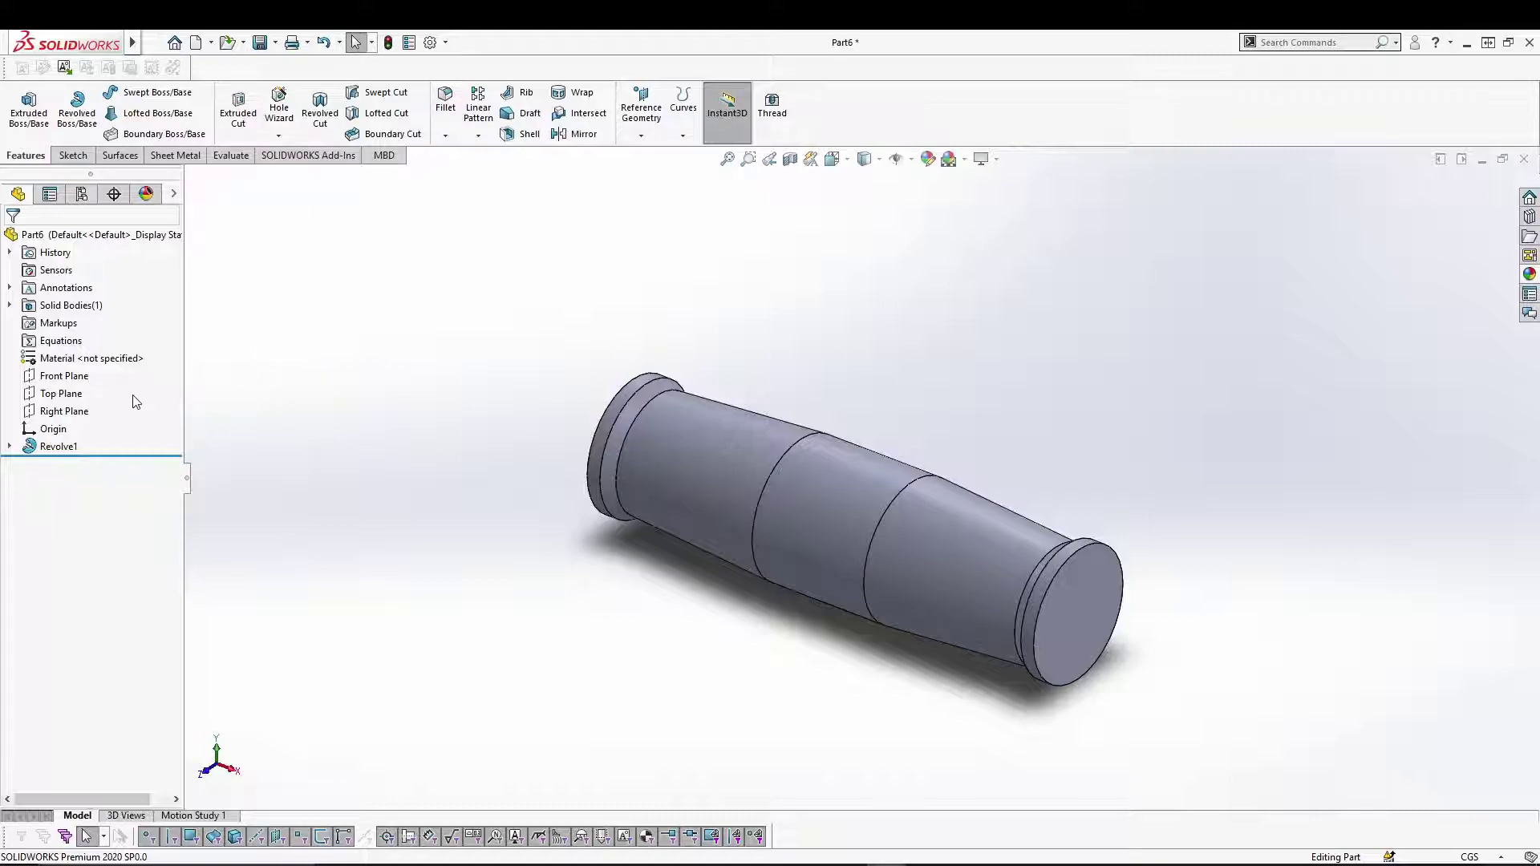
left_click(66, 410)
left_click(94, 383)
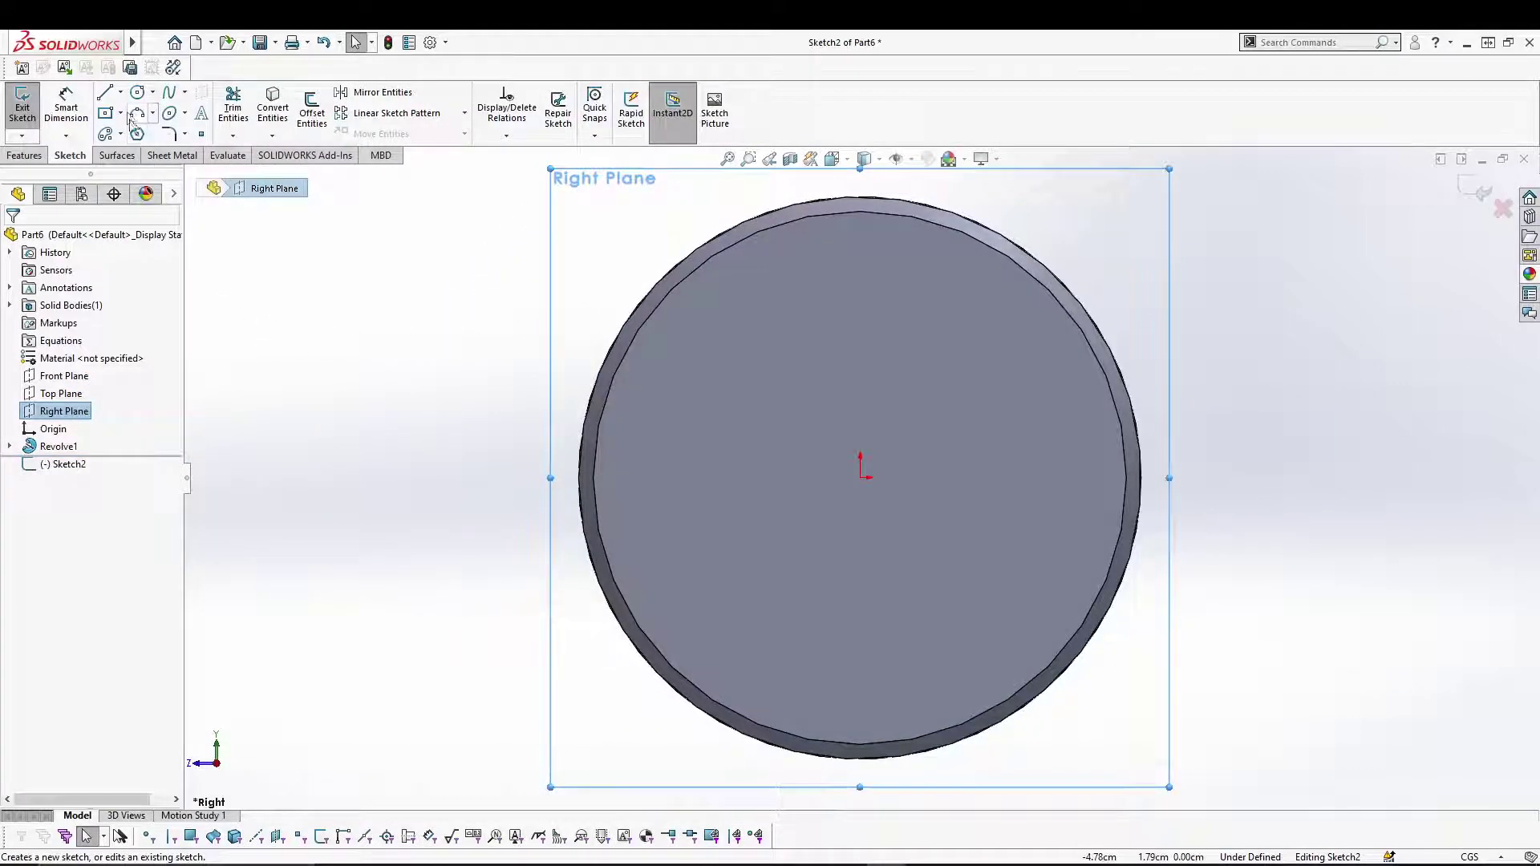
left_click(137, 92)
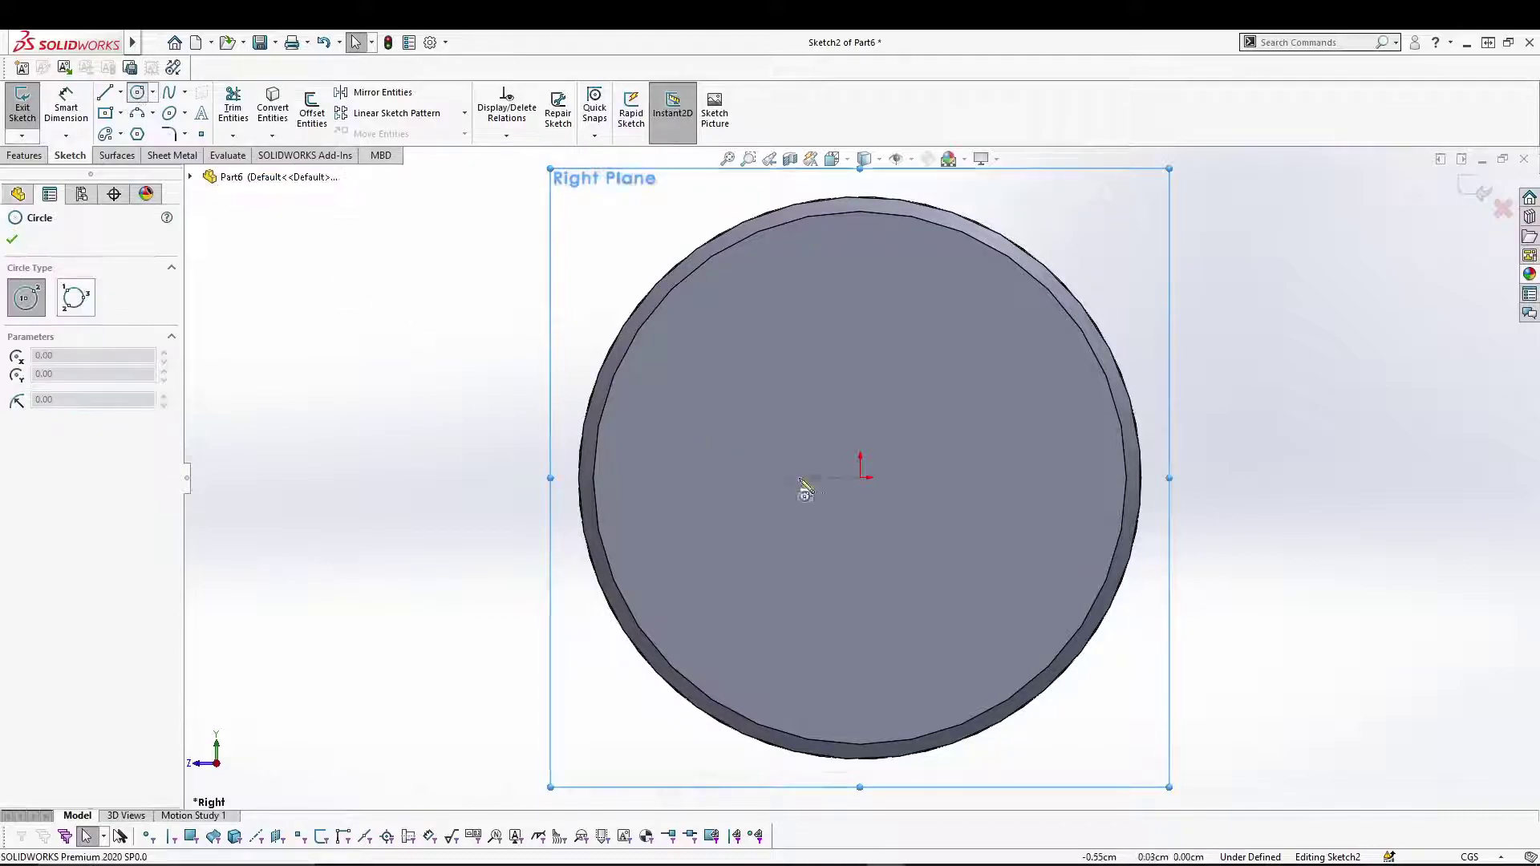
left_click(860, 479)
left_click(911, 383)
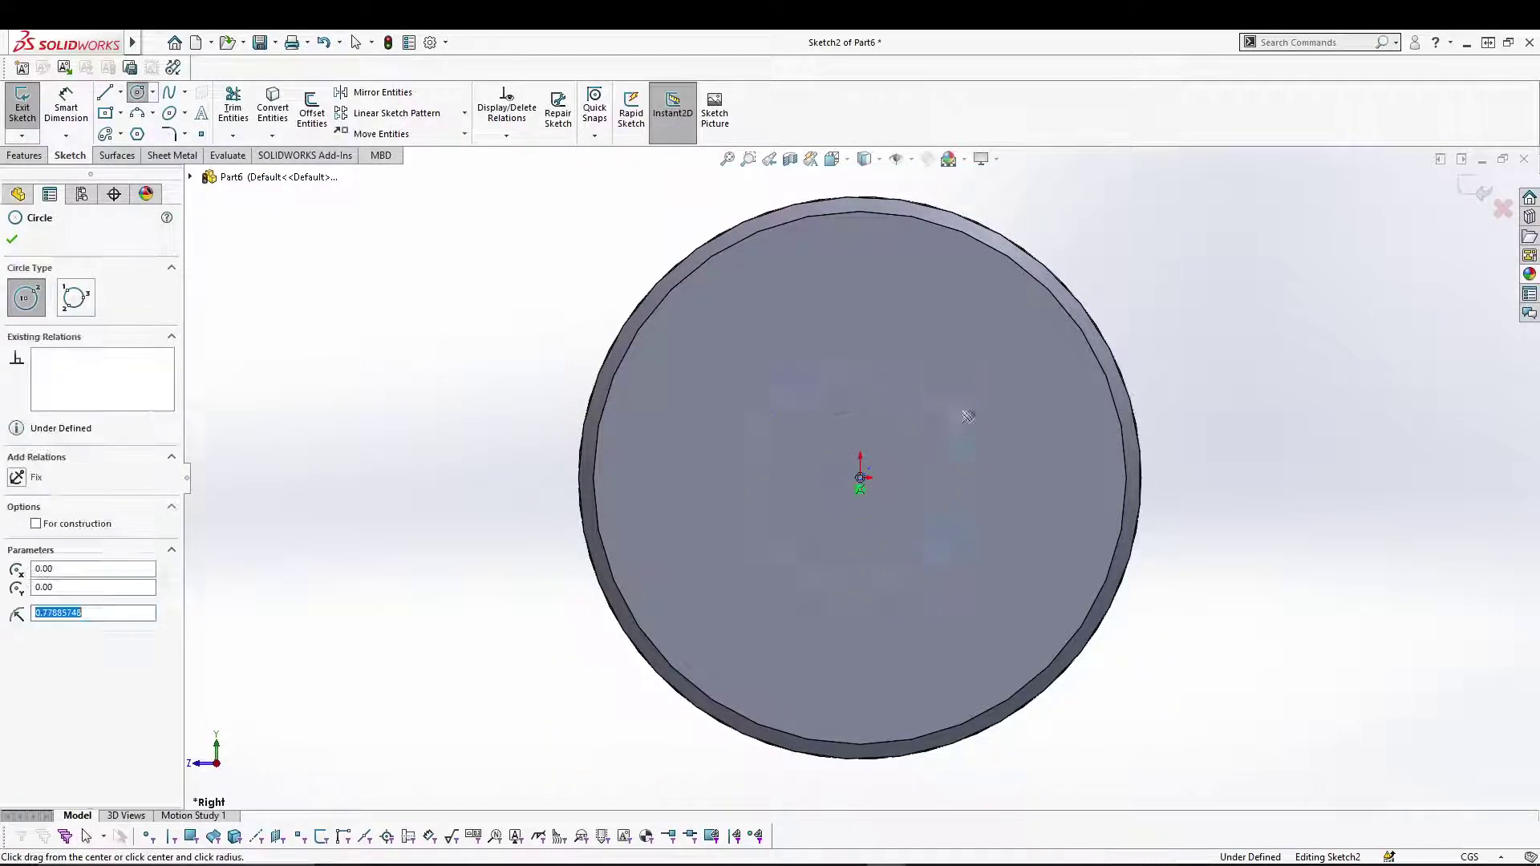
Dimension the circle's diameter at 4 cm and exit the sketch
right_click(1301, 397)
left_click(1449, 358)
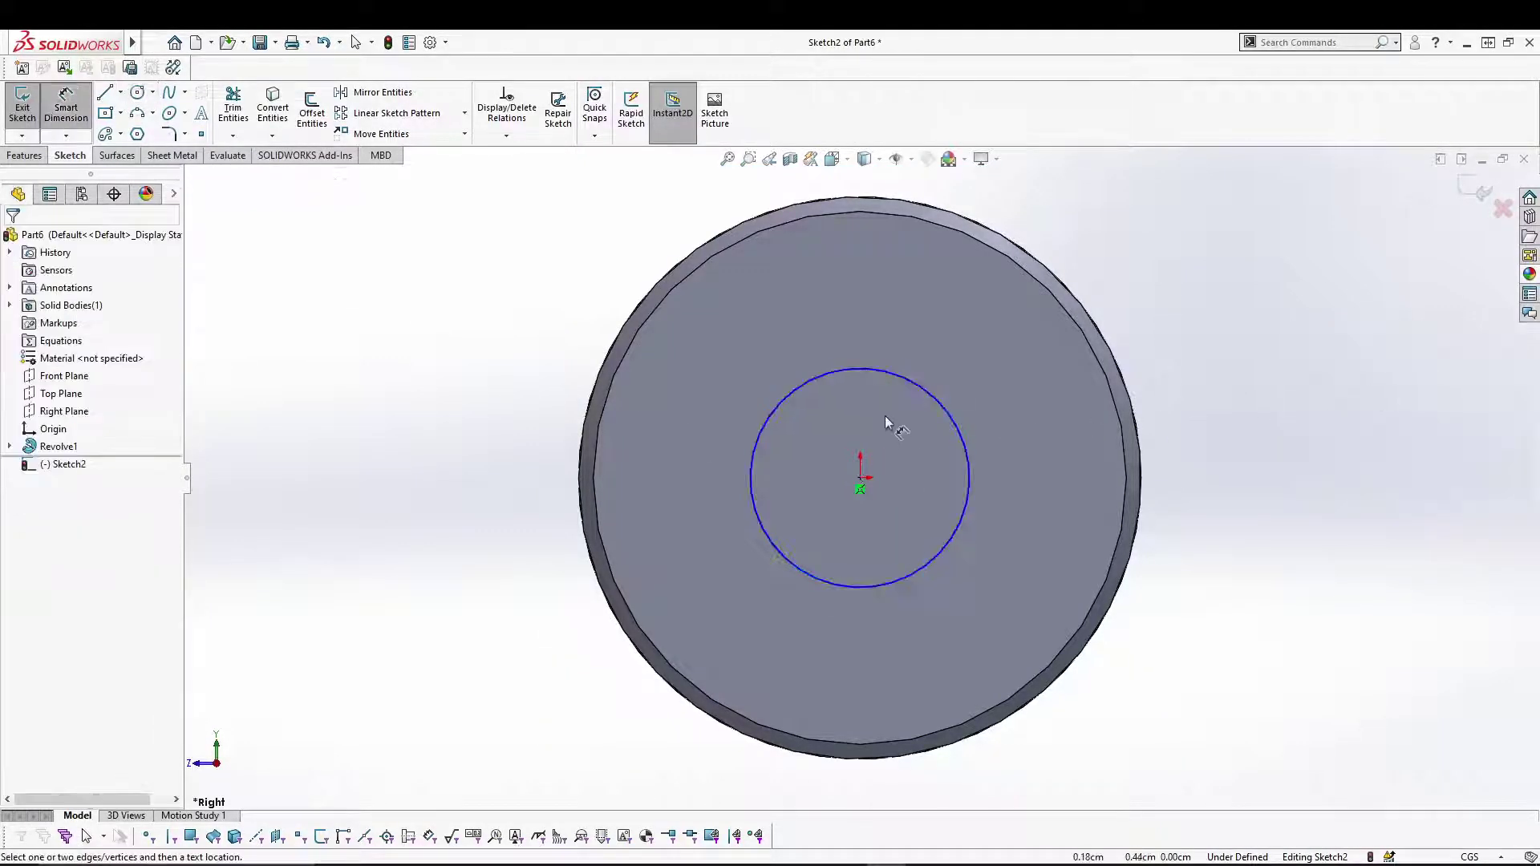
left_click(938, 404)
left_click(1198, 368)
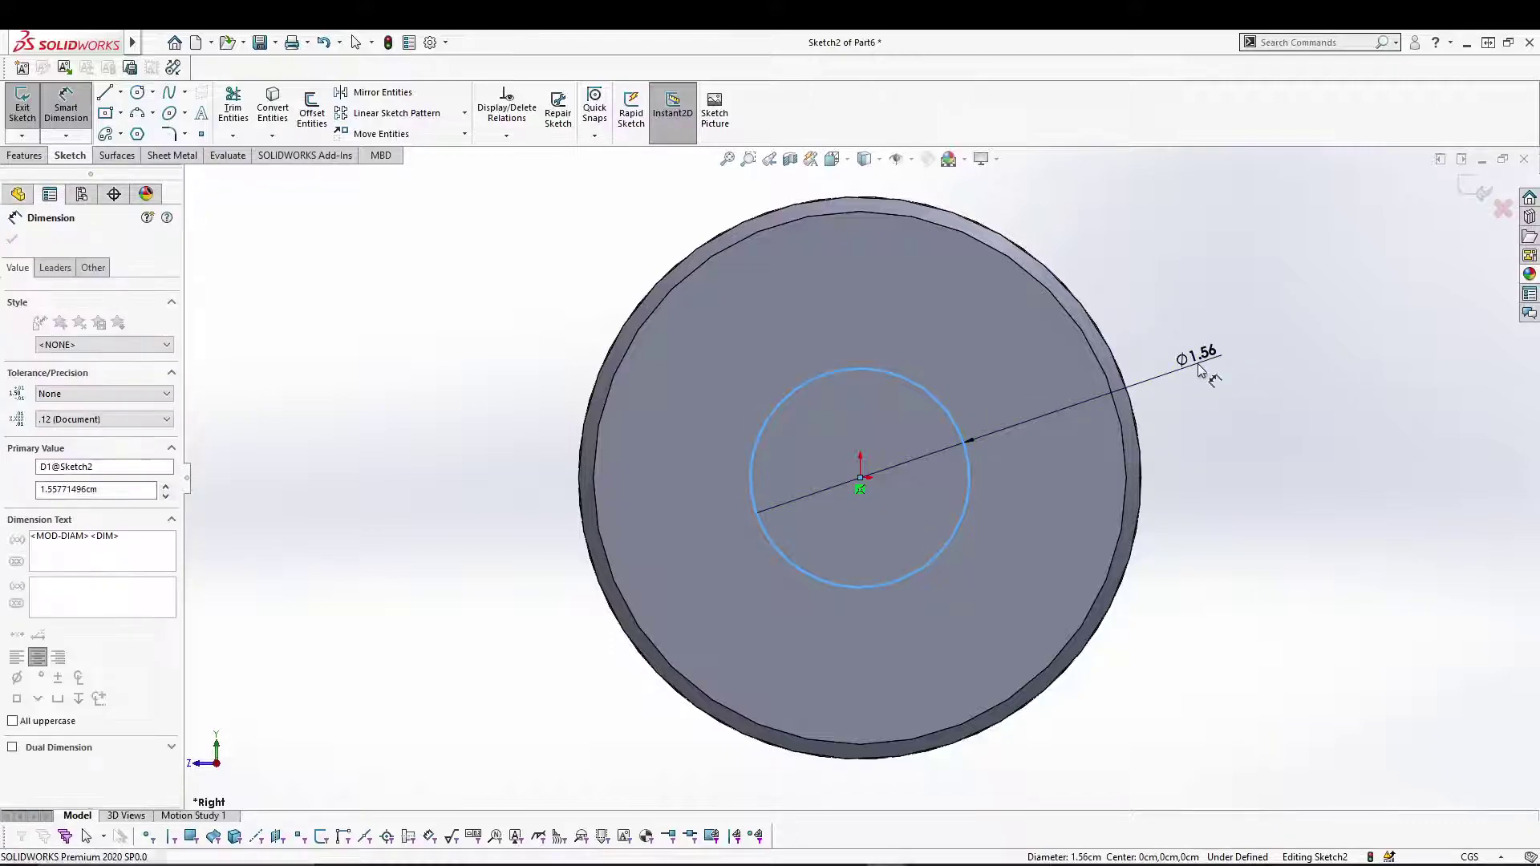
type("4")
key("Return")
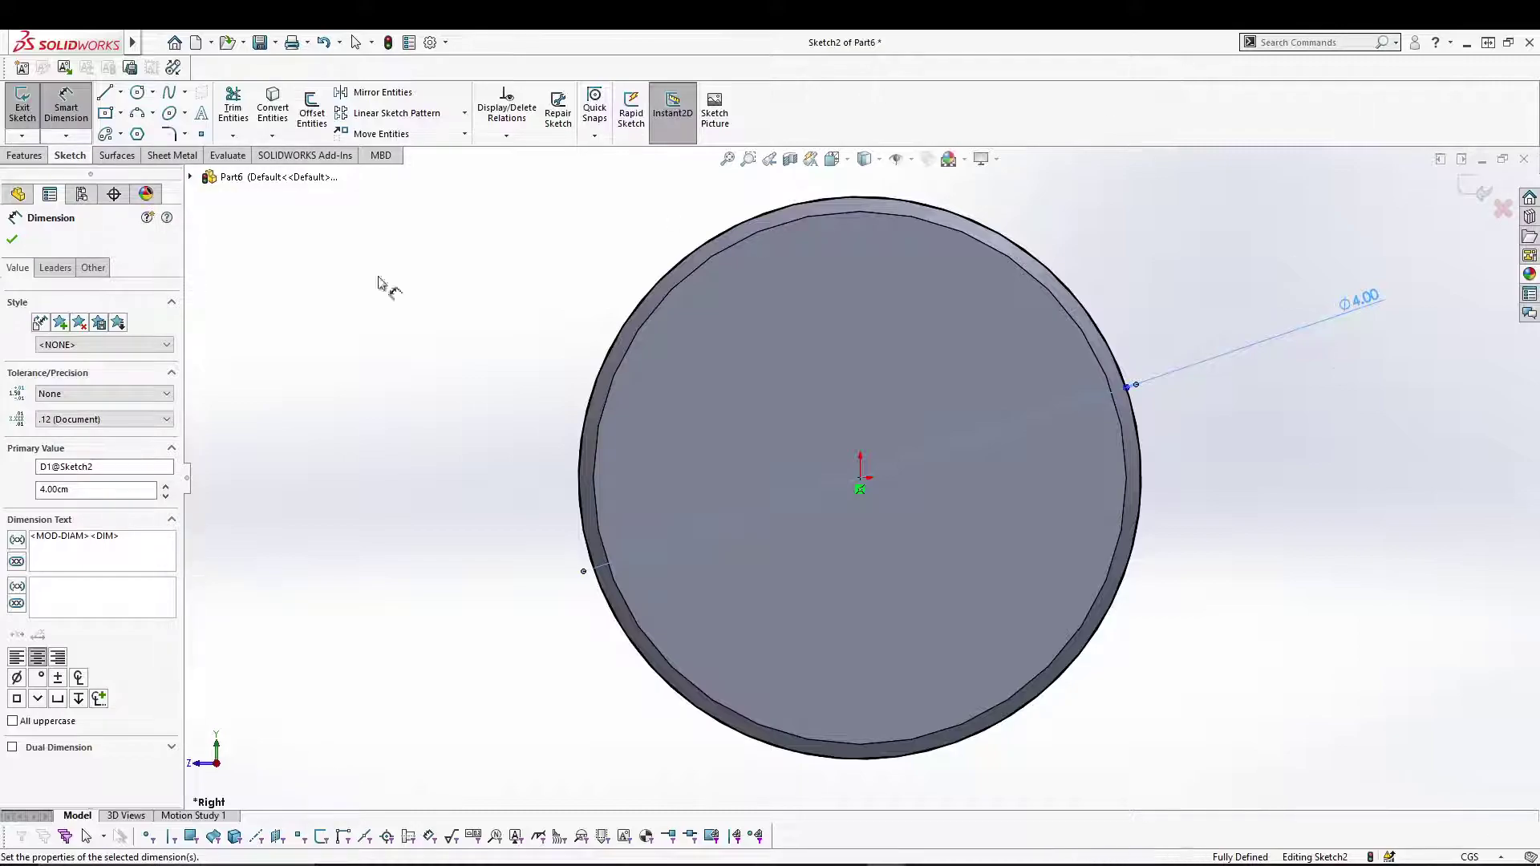
left_click(16, 109)
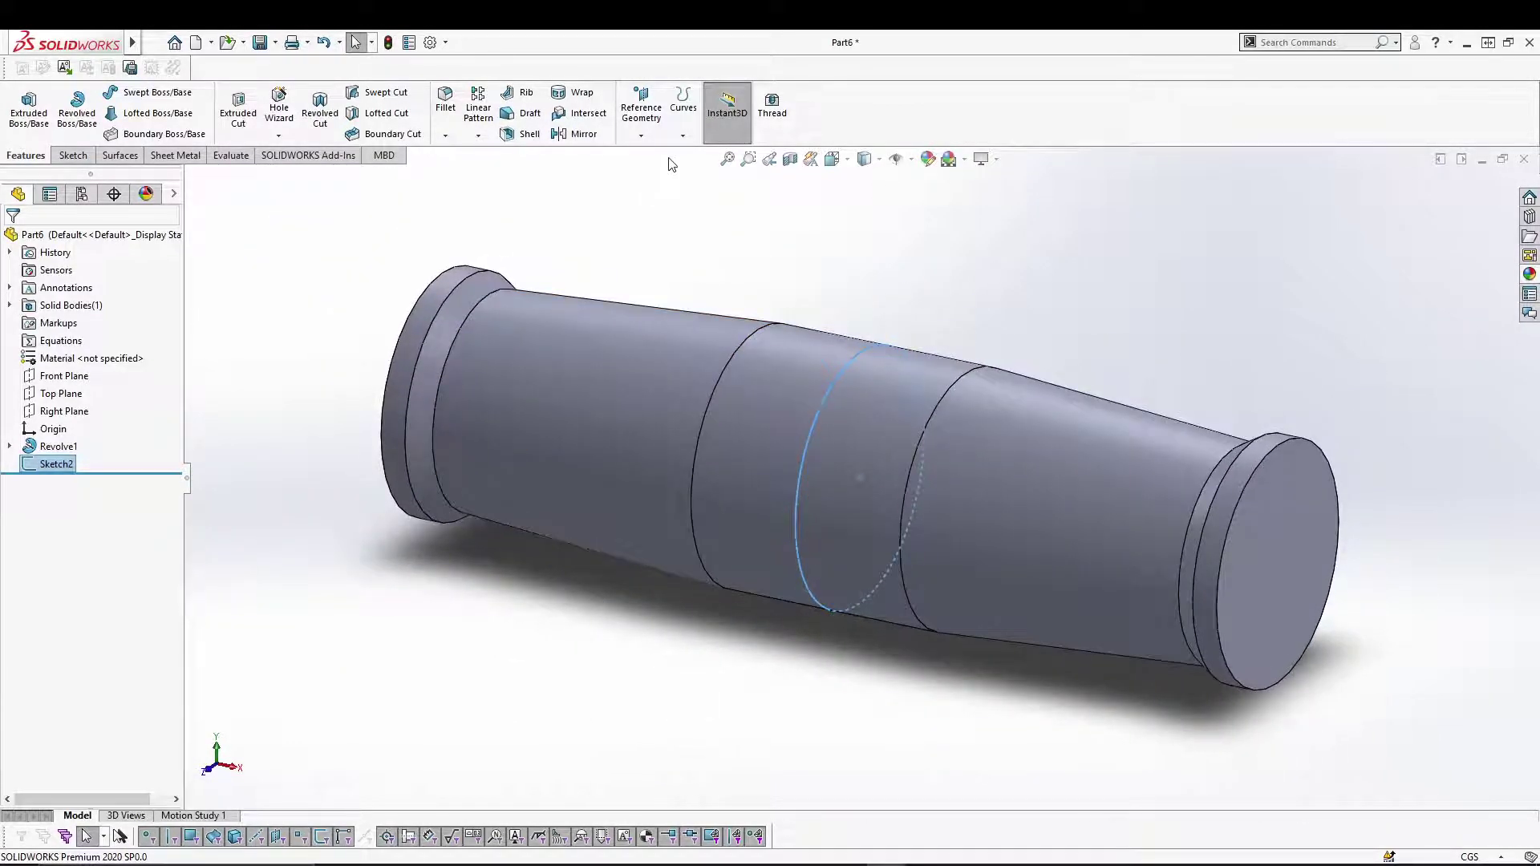
Create a clockwise constant-pitch helix from the 4 cm circle with height 1.75 cm, pitch 10 cm and start angle 135 degrees
left_click(683, 102)
left_click(698, 255)
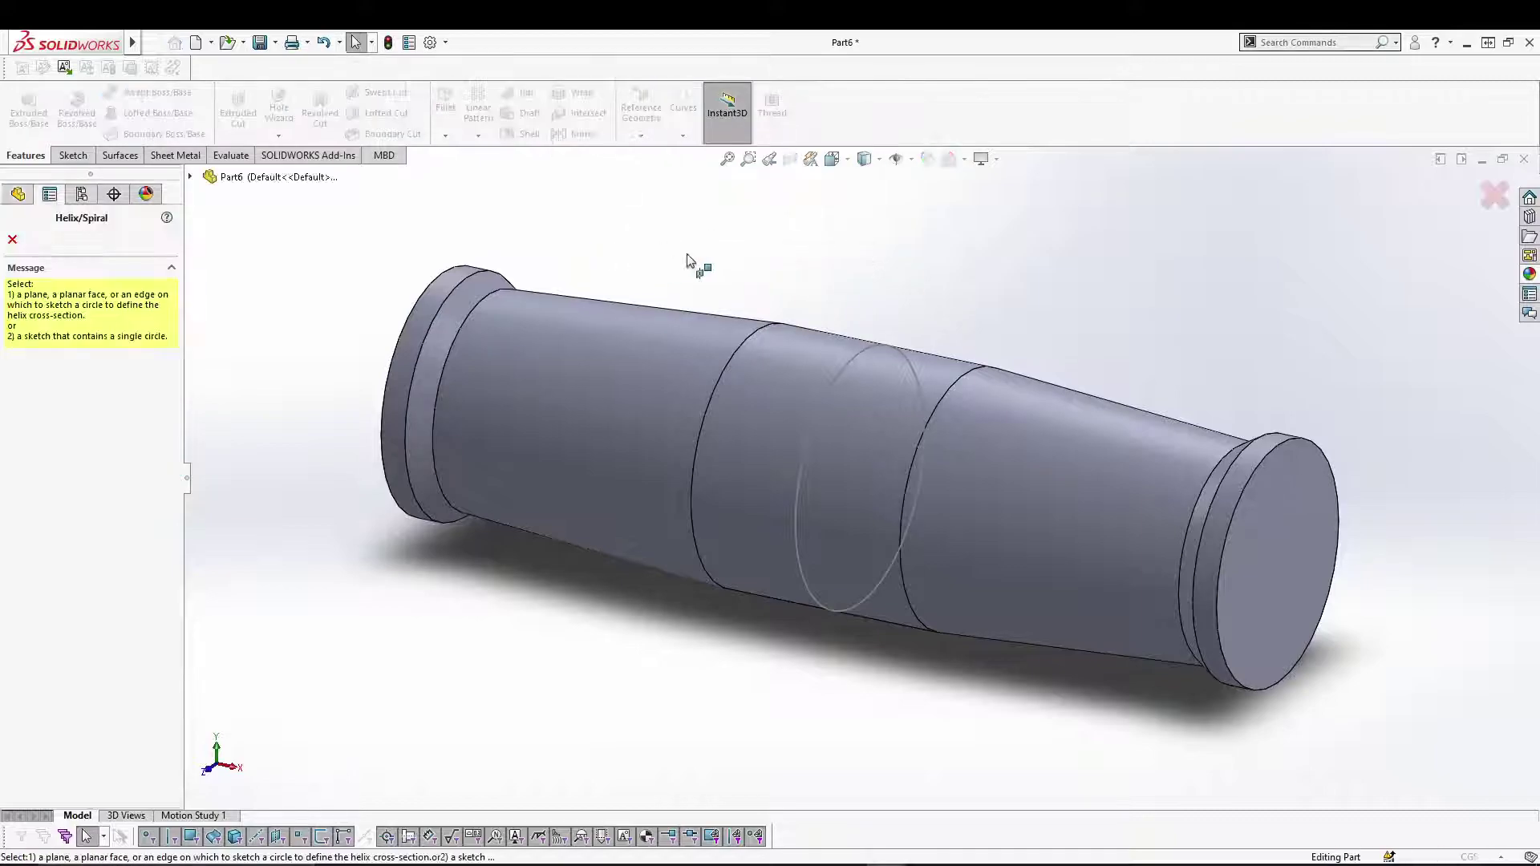
left_click(876, 343)
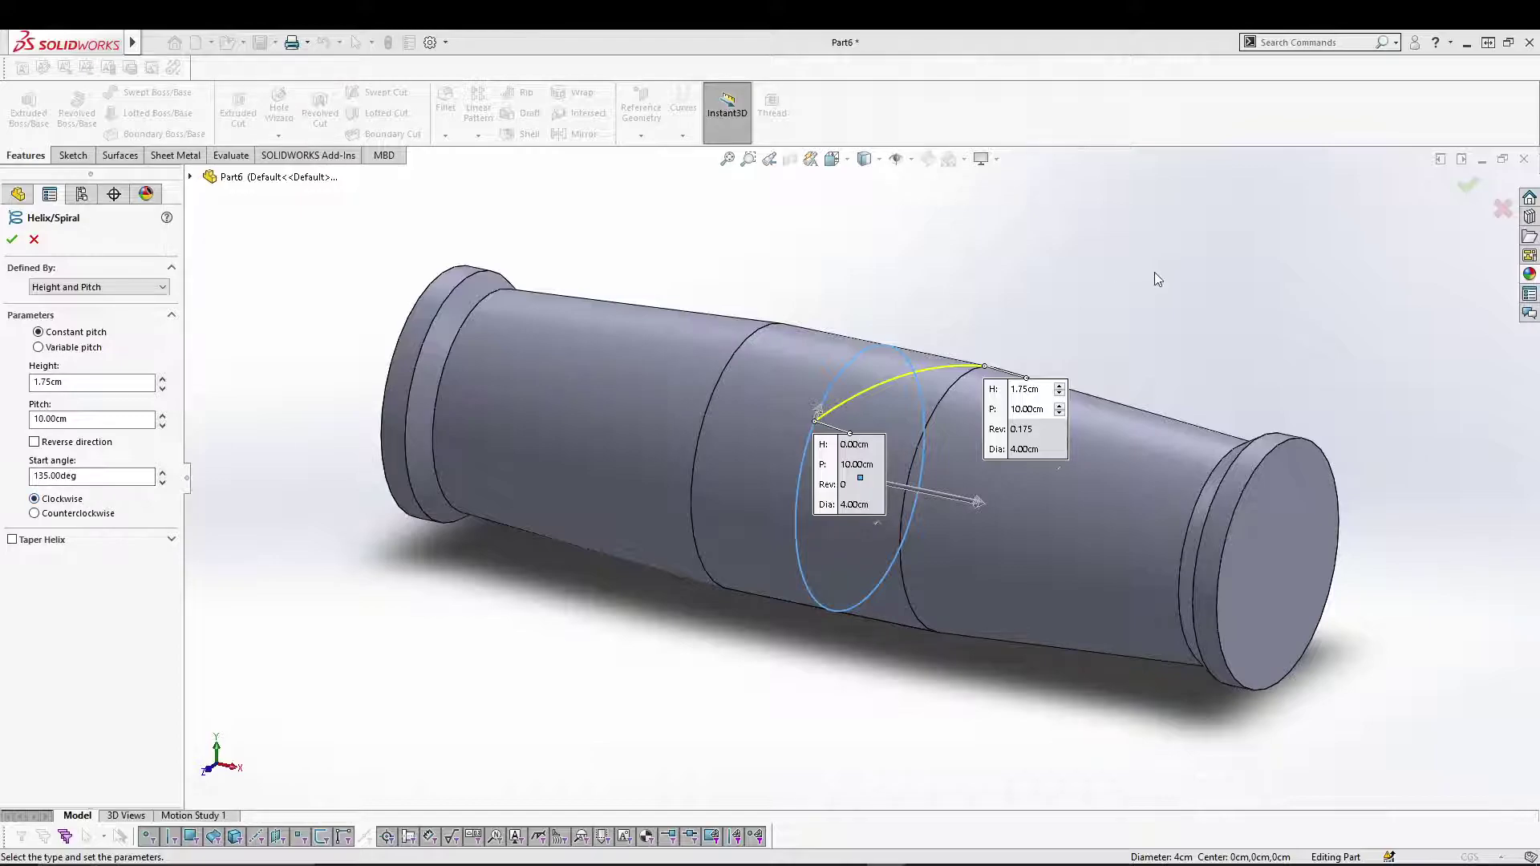
middle_click_drag(1154, 272, 1159, 334)
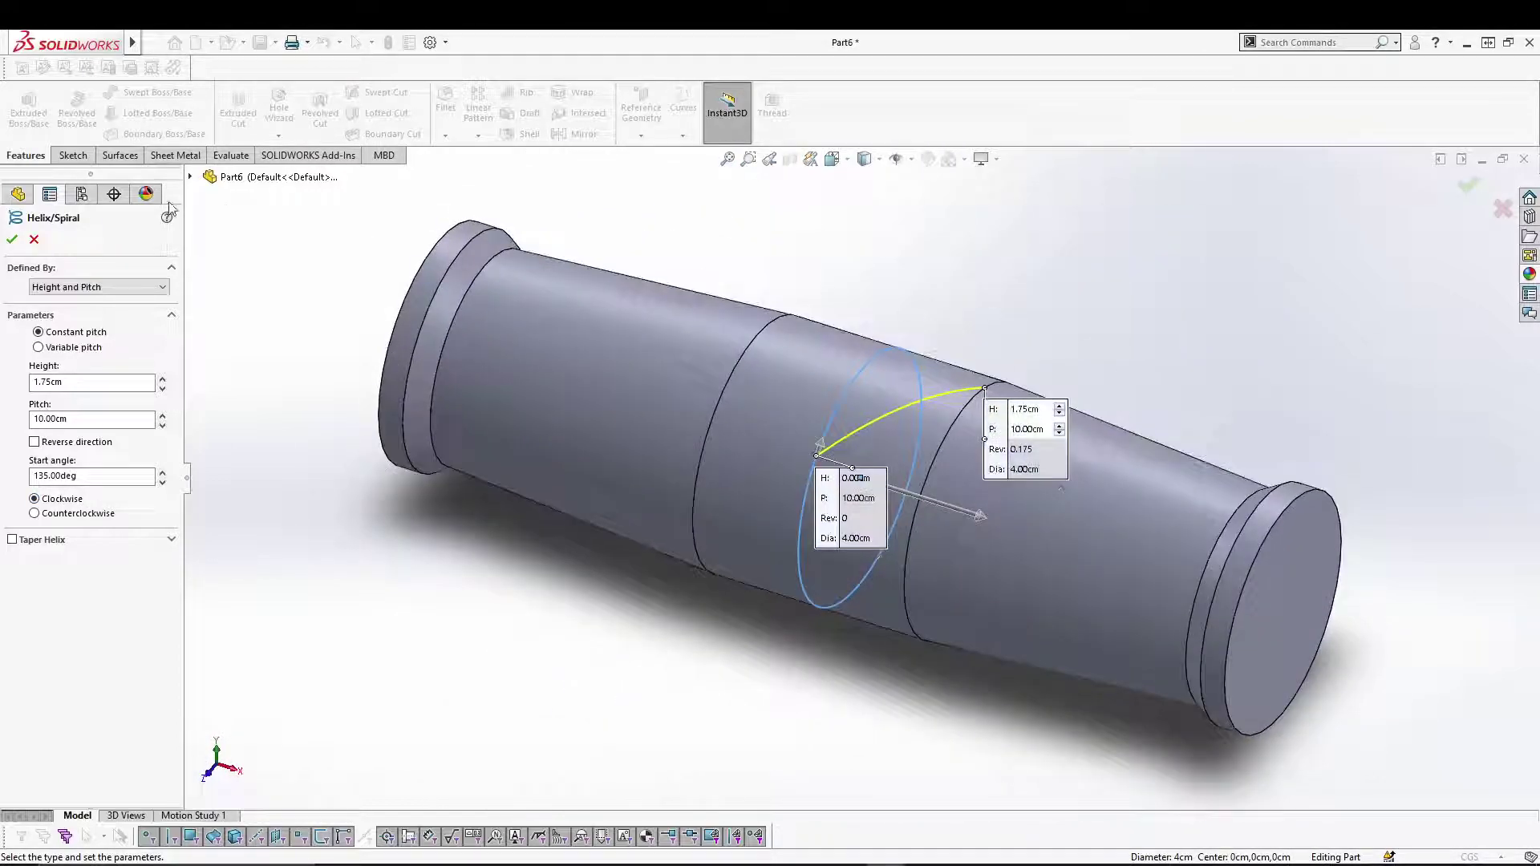
key("Return")
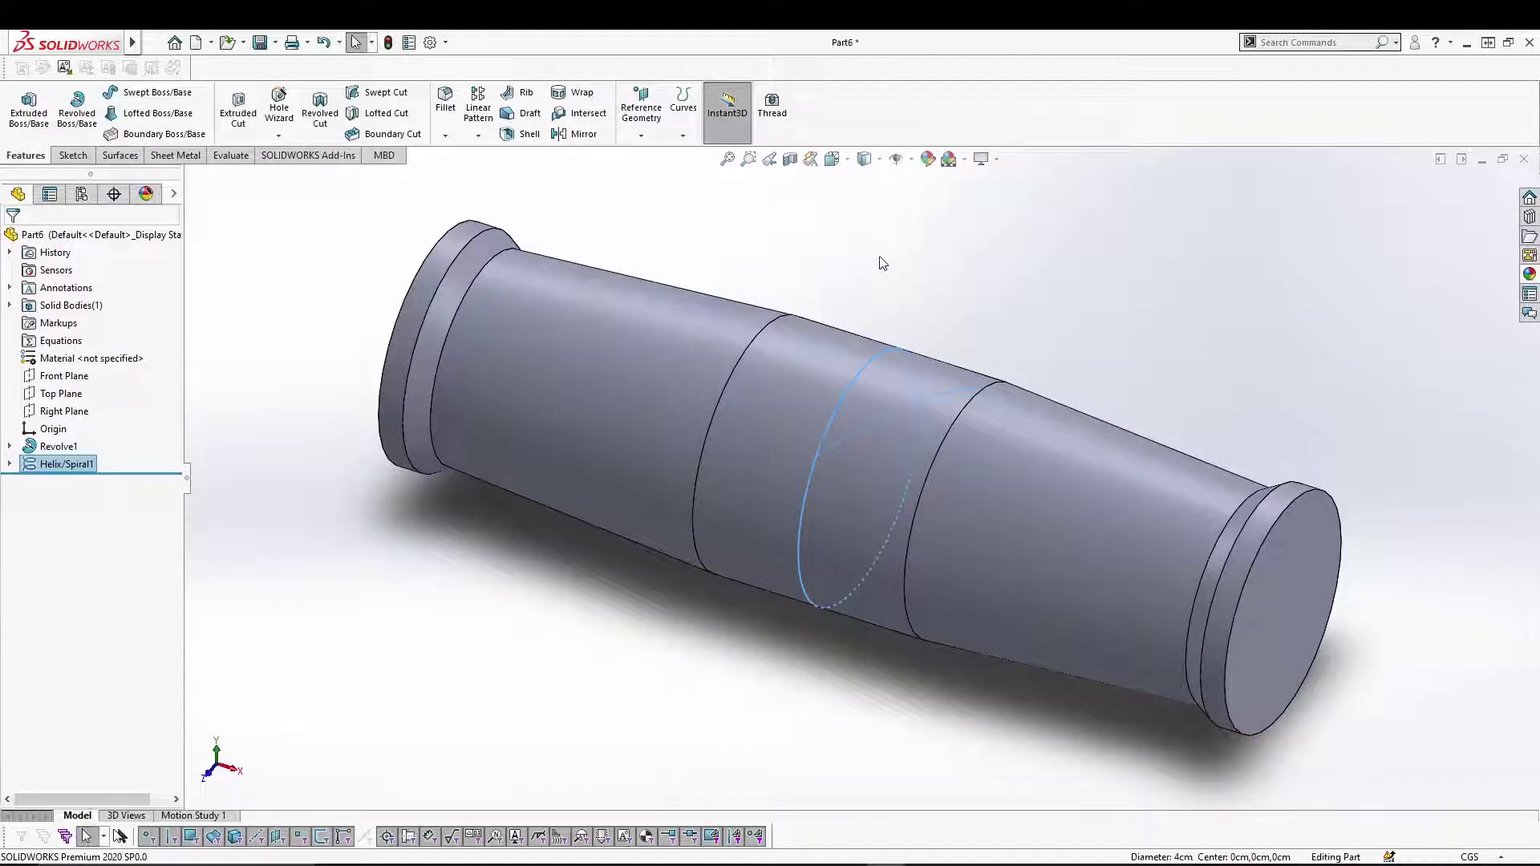
middle_click_drag(877, 257, 904, 320)
left_click(1030, 332)
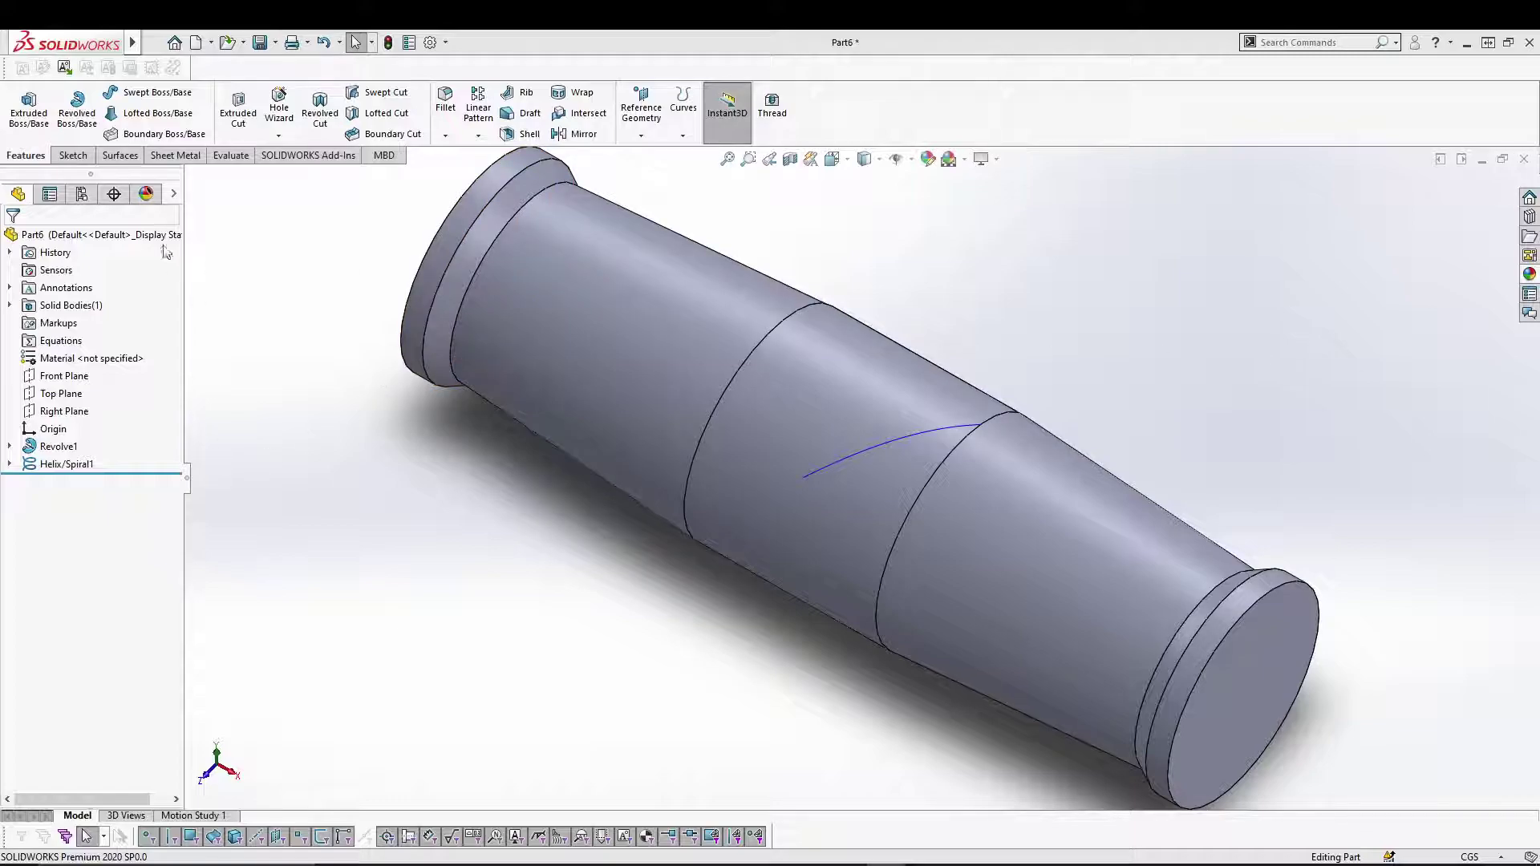
Sketch a centre rectangle about 0.24 by 0.23 cm on the Right Plane, just outside the handle's circular outline
left_click(64, 411)
left_click(157, 434)
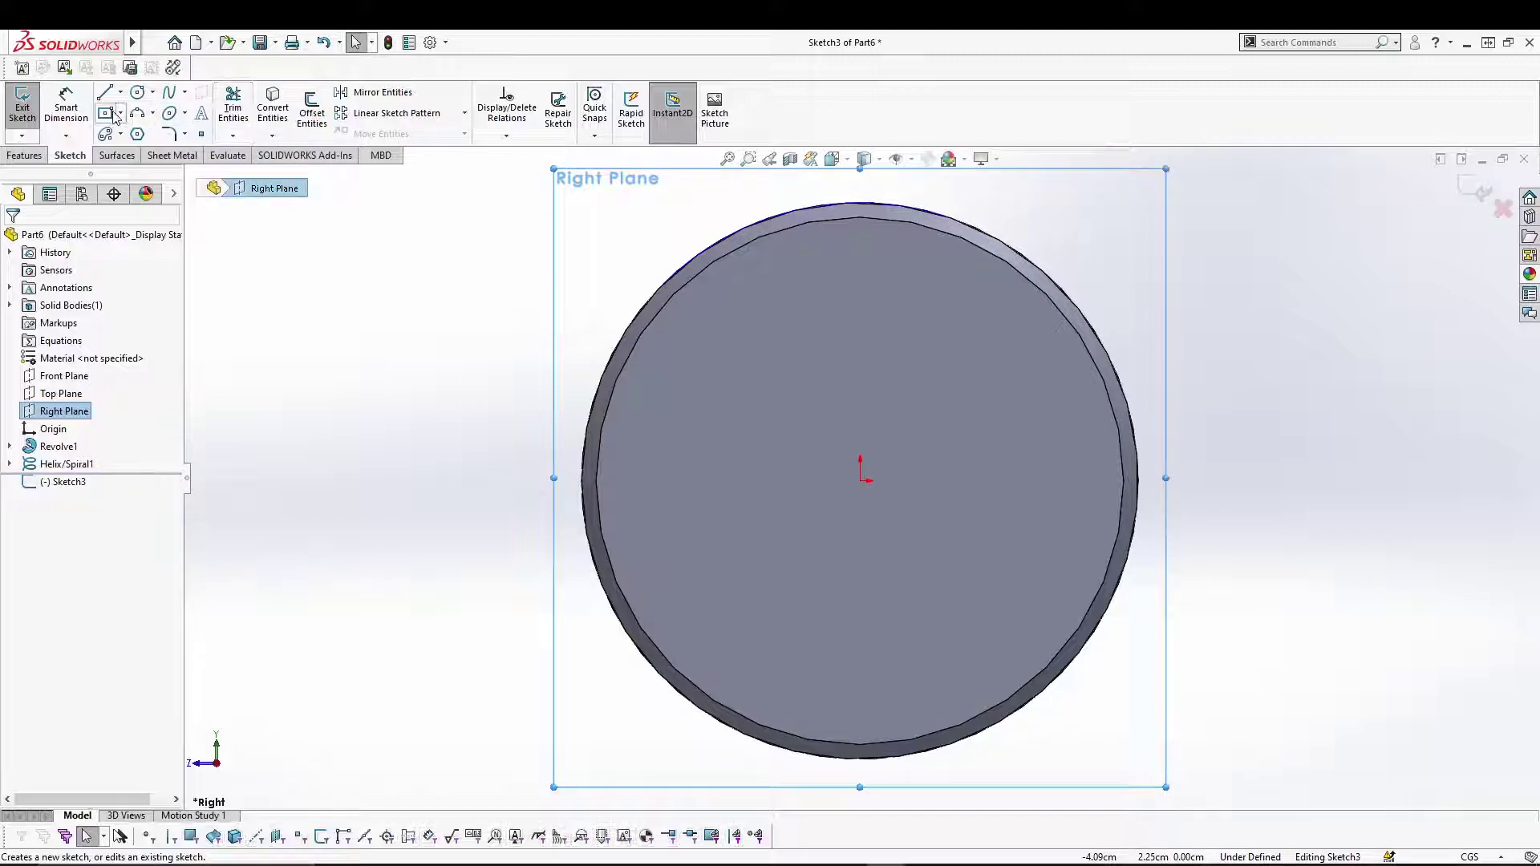
left_click(112, 114)
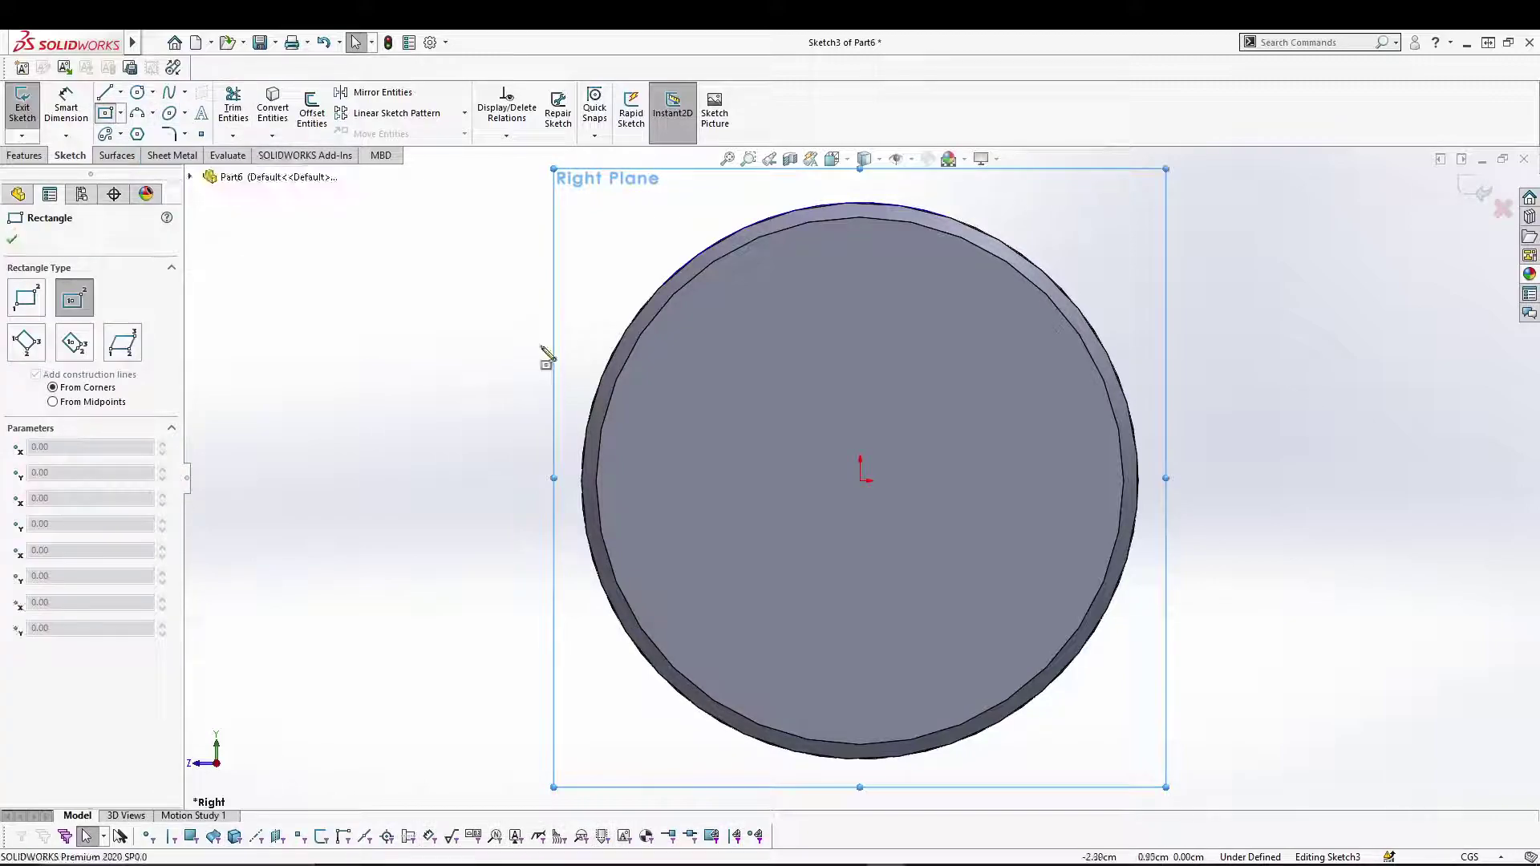
left_click(590, 289)
left_click(565, 266)
Dimension the small rectangle's width at 0.1 cm
right_click(505, 257)
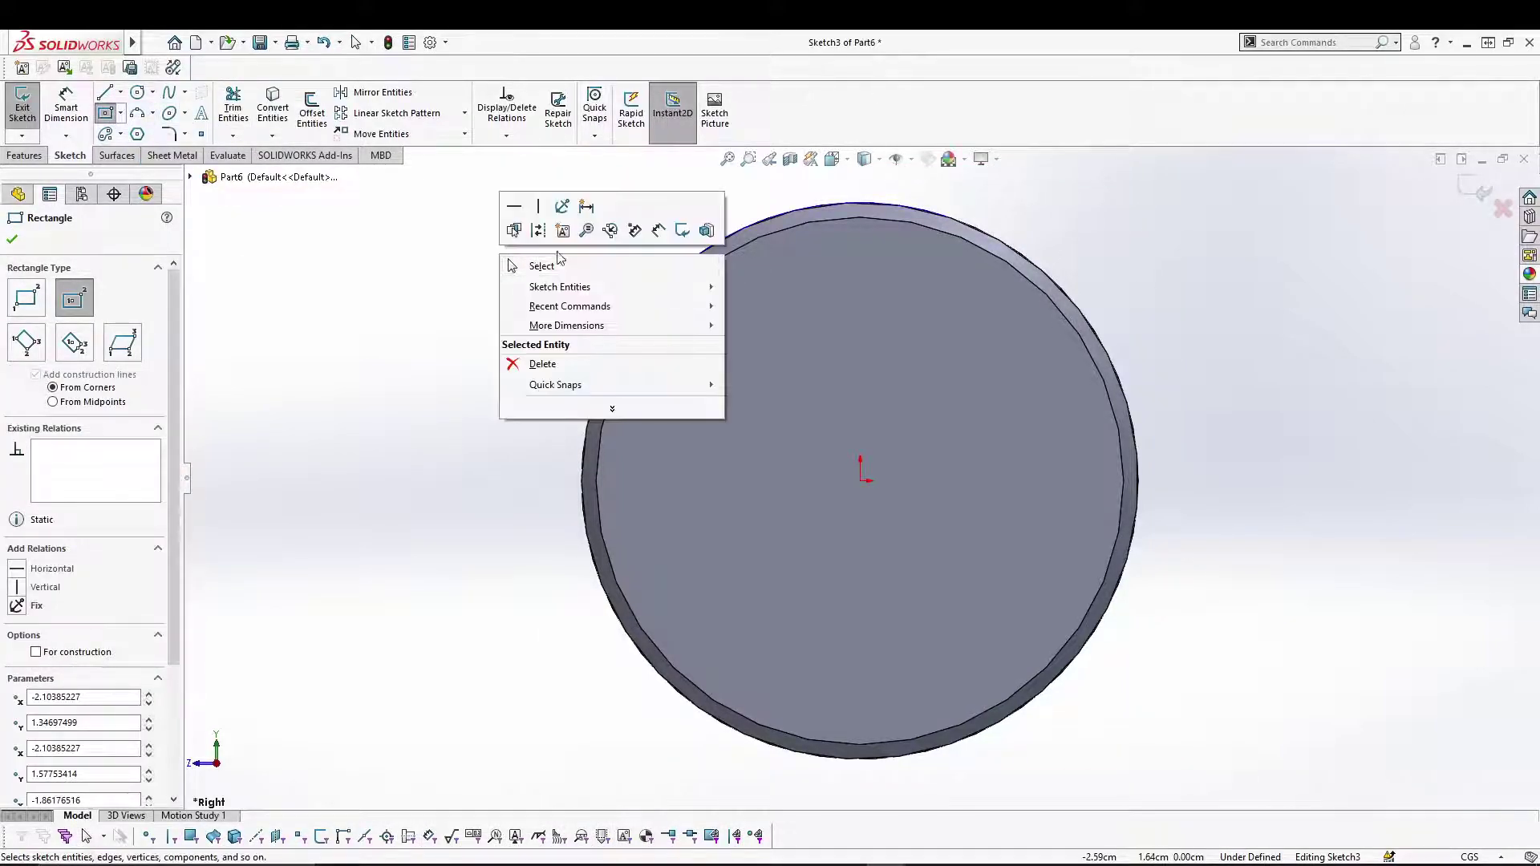
left_click(634, 232)
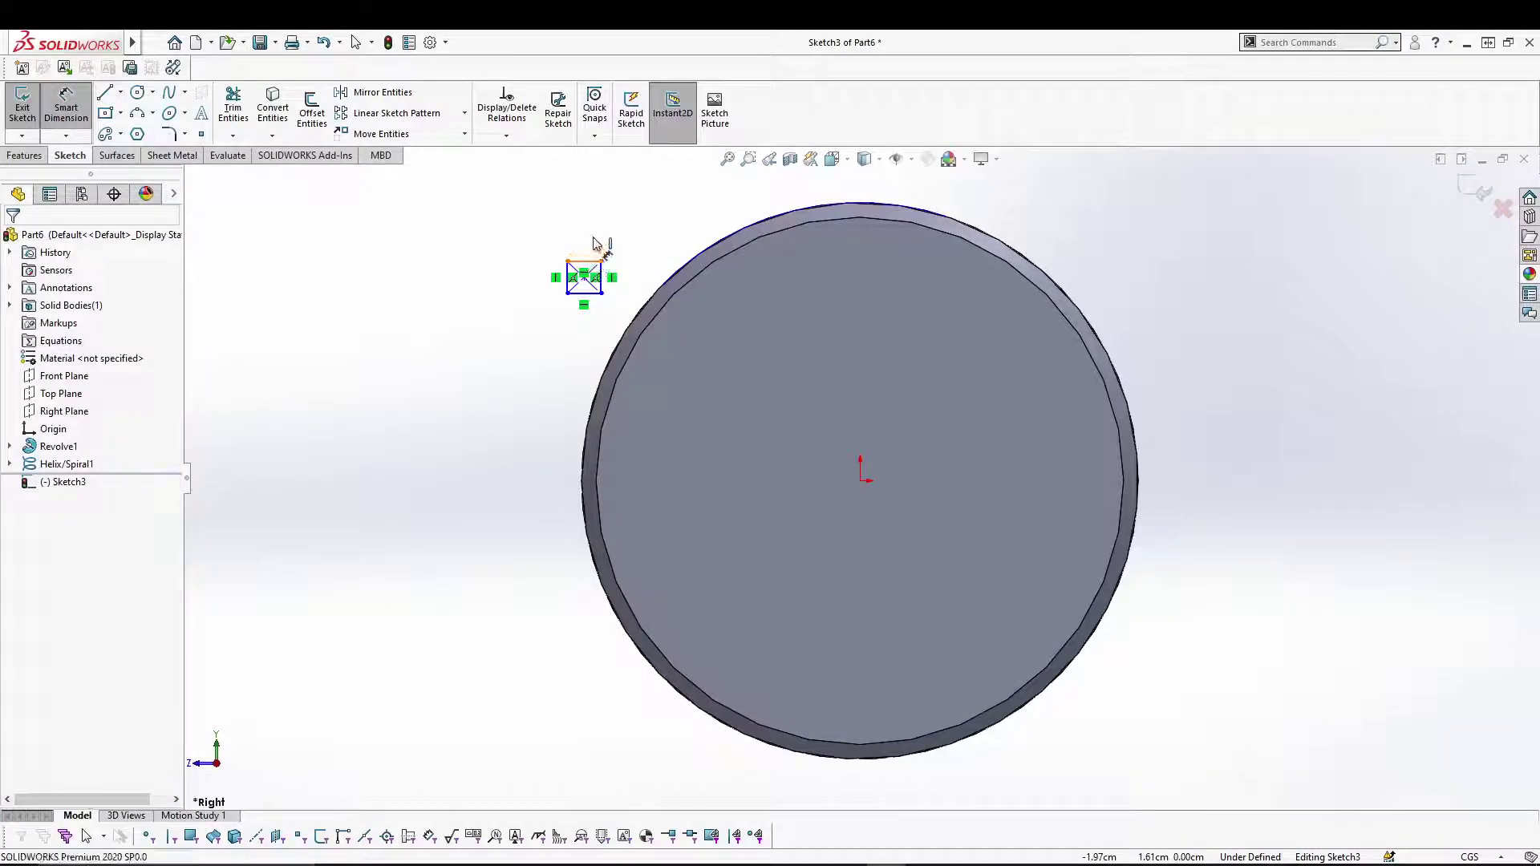
left_click(592, 256)
left_click(634, 237)
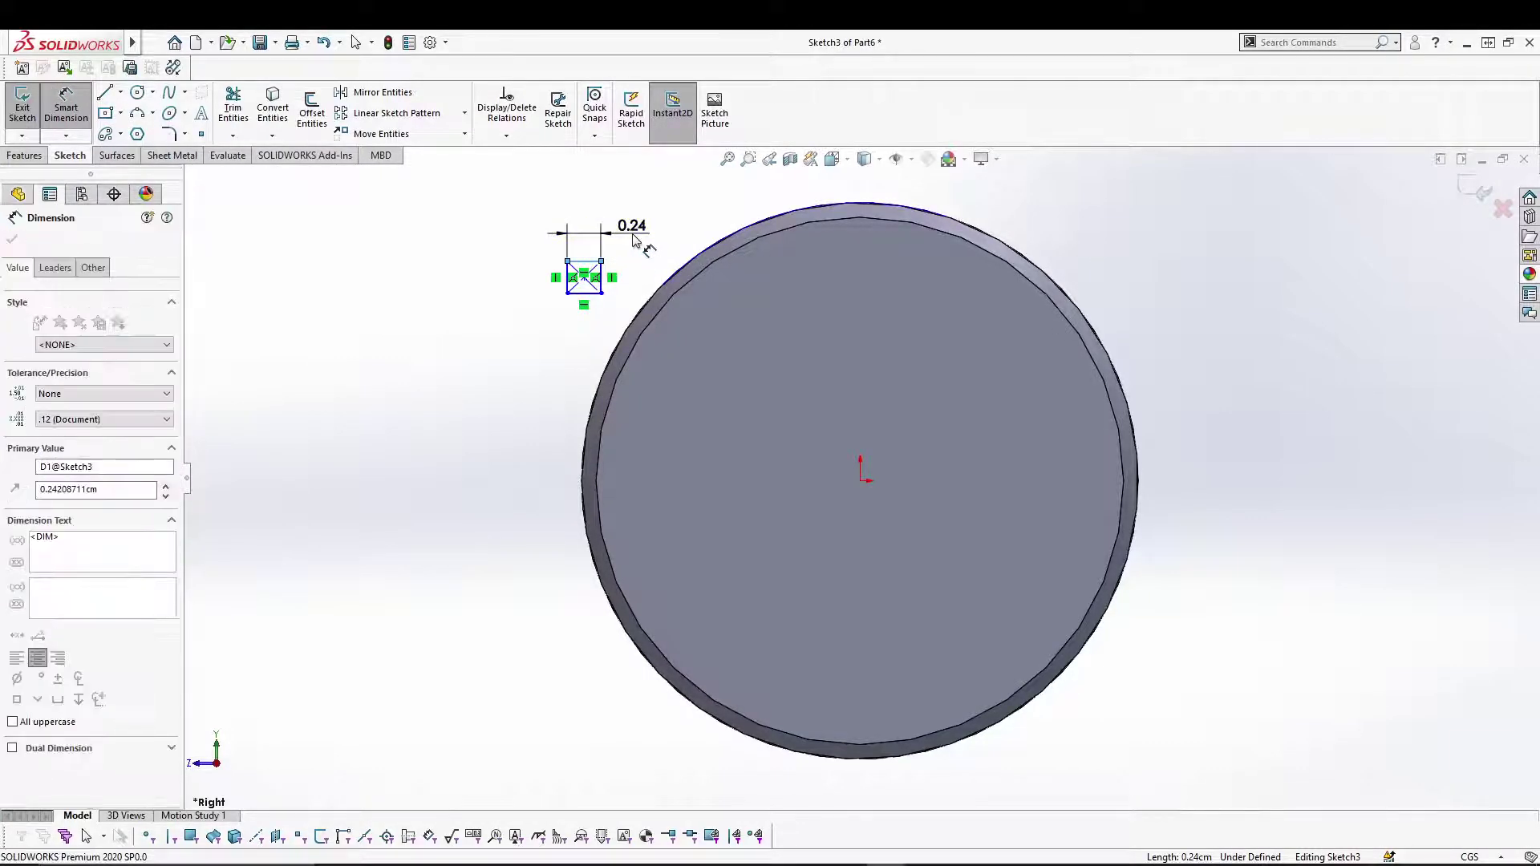
type("0.1")
key("Return")
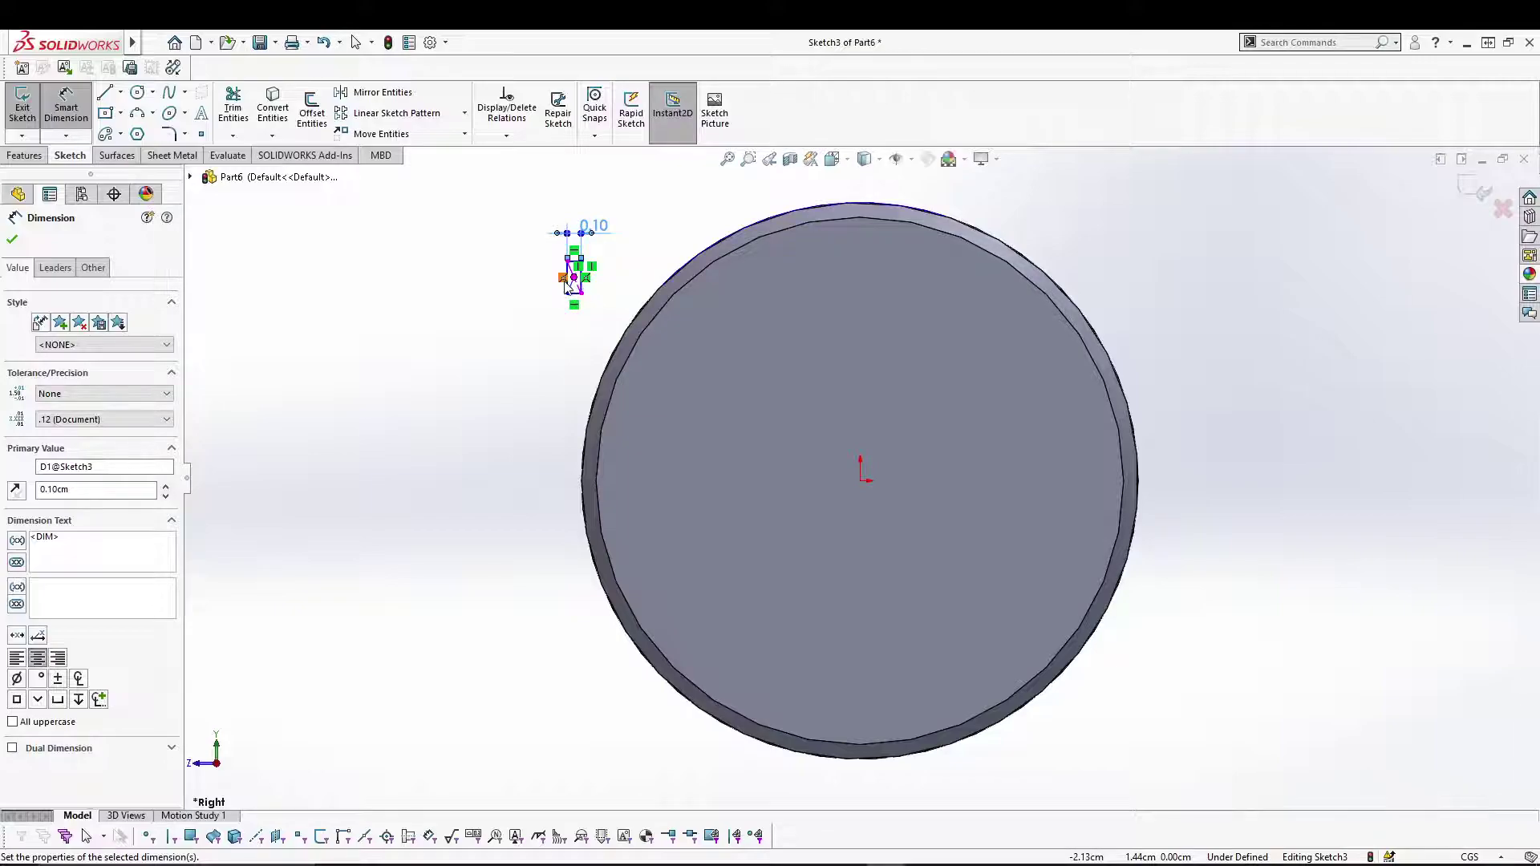
Dimension the small rectangle's height at 0.1 cm
scroll(574, 292, "down", 5)
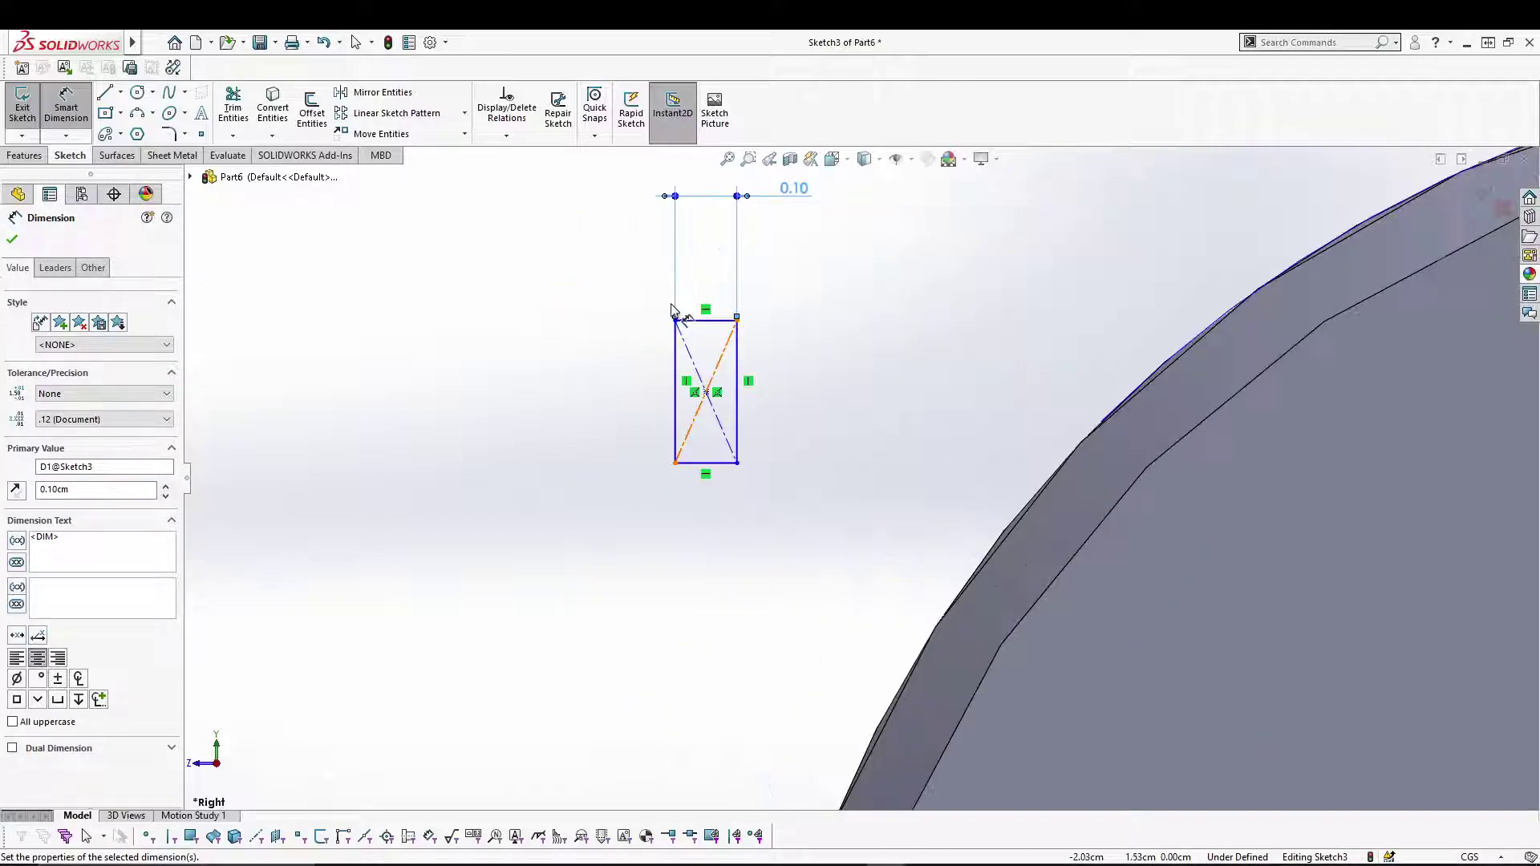
left_click(675, 377)
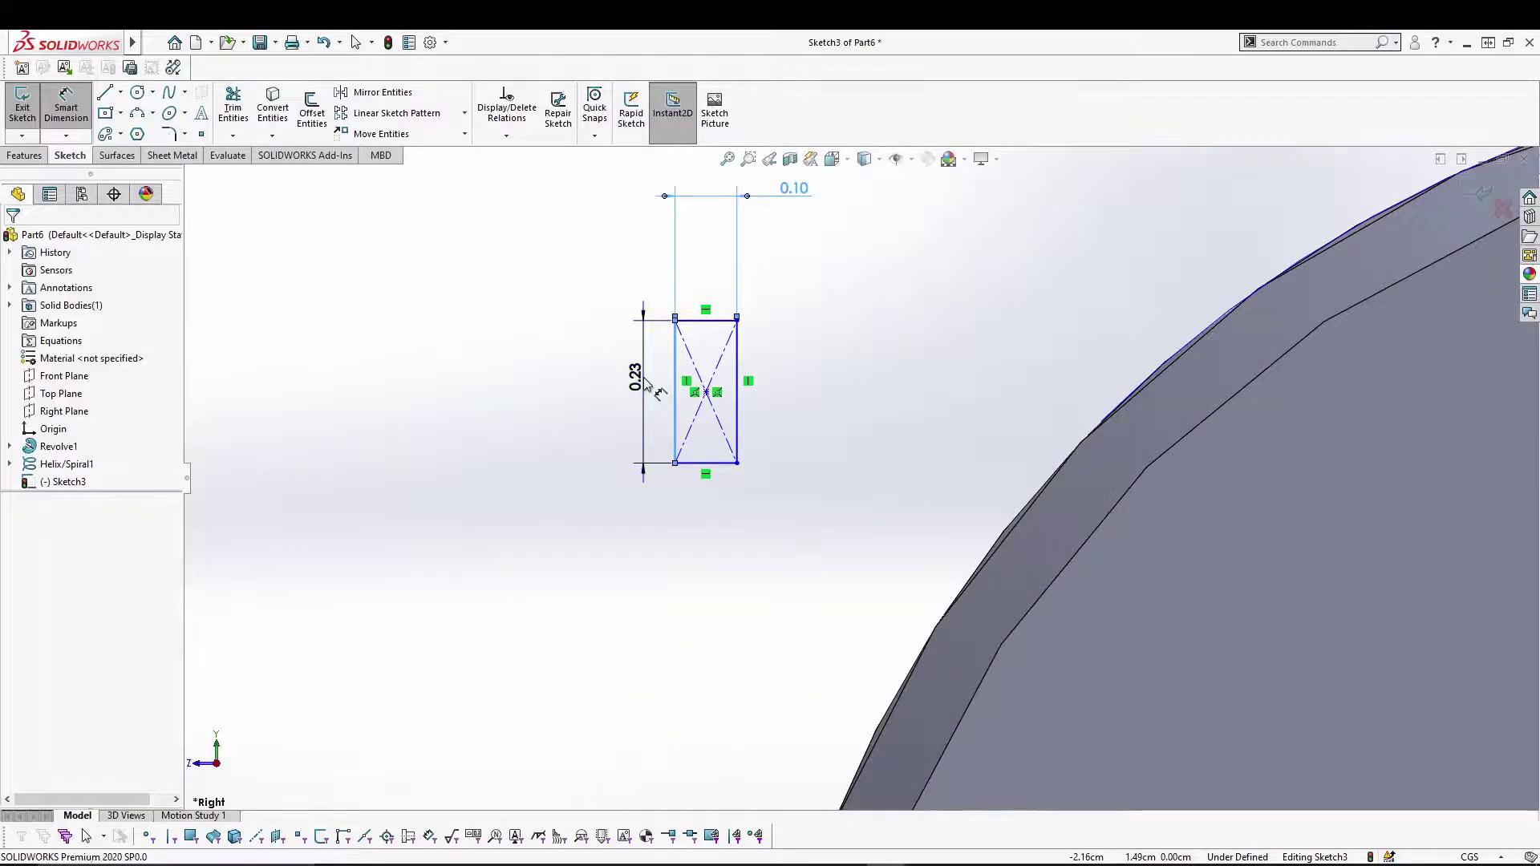
left_click(644, 382)
type("0.1")
key("Return")
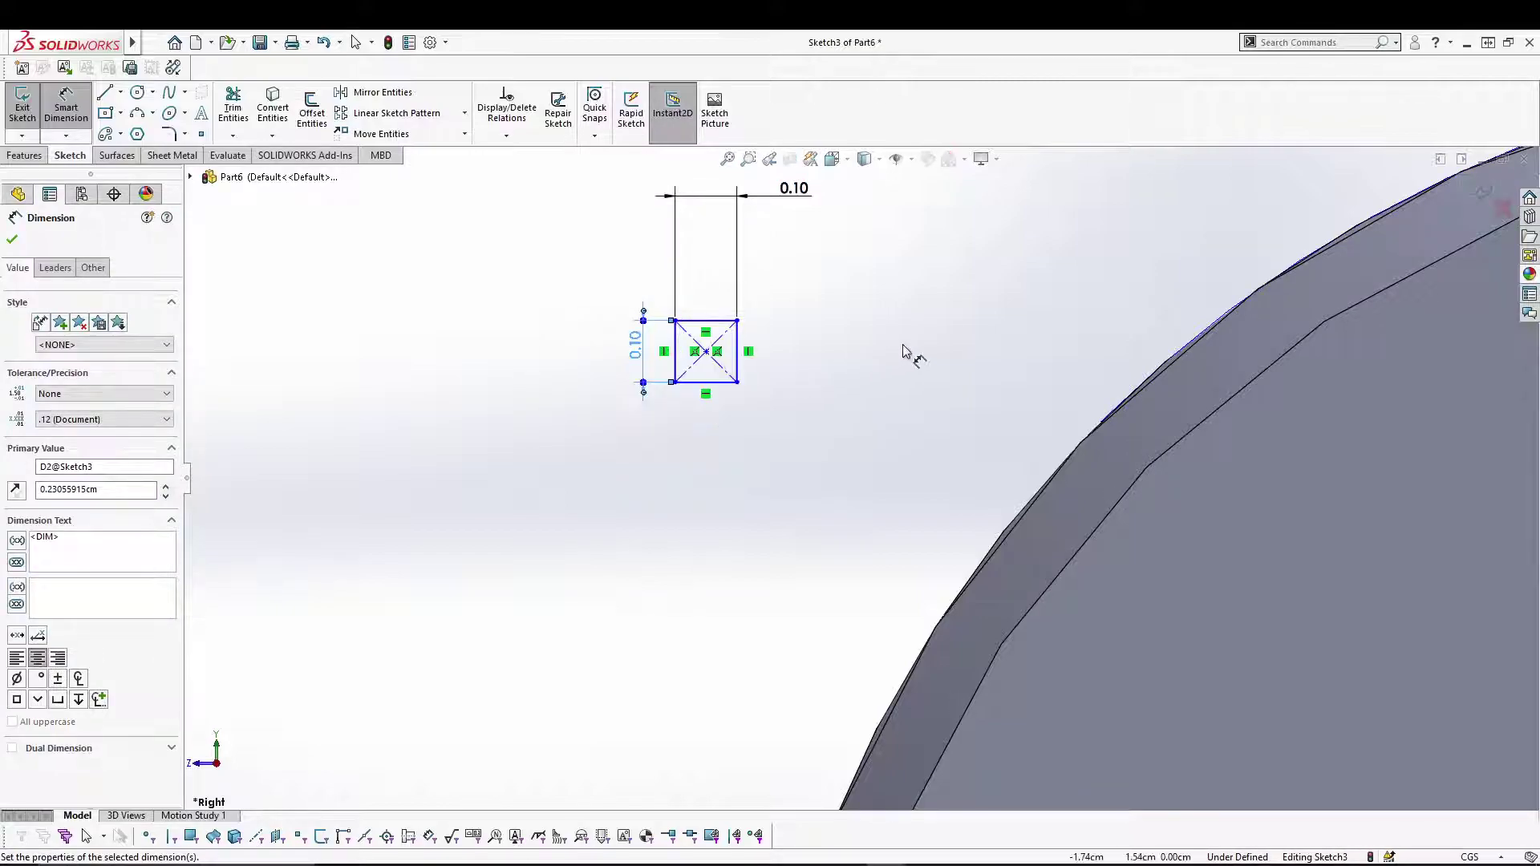
key("Escape")
key("Escape")
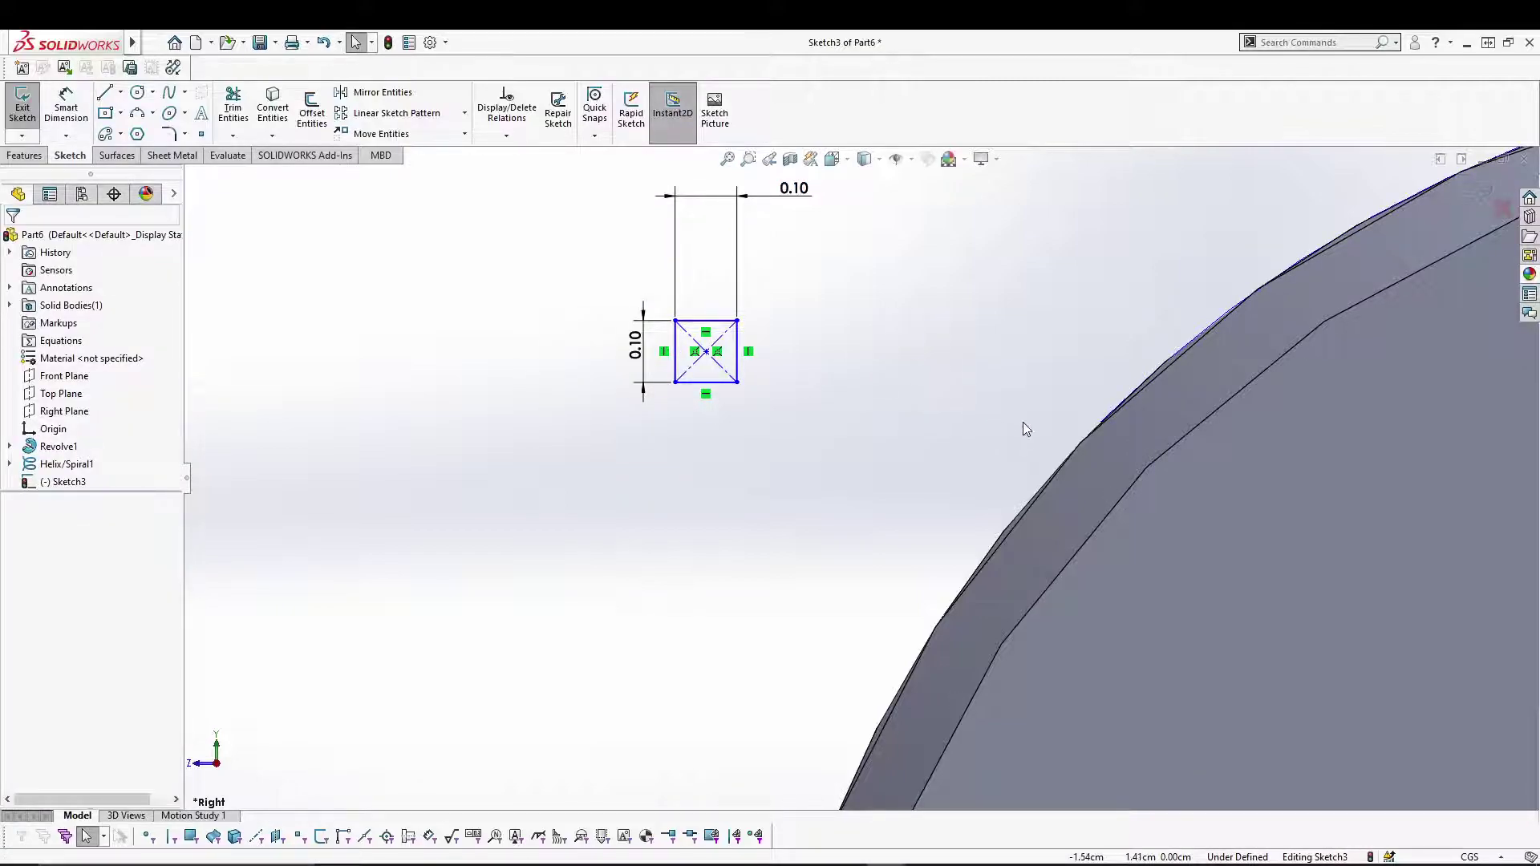
left_click(705, 358)
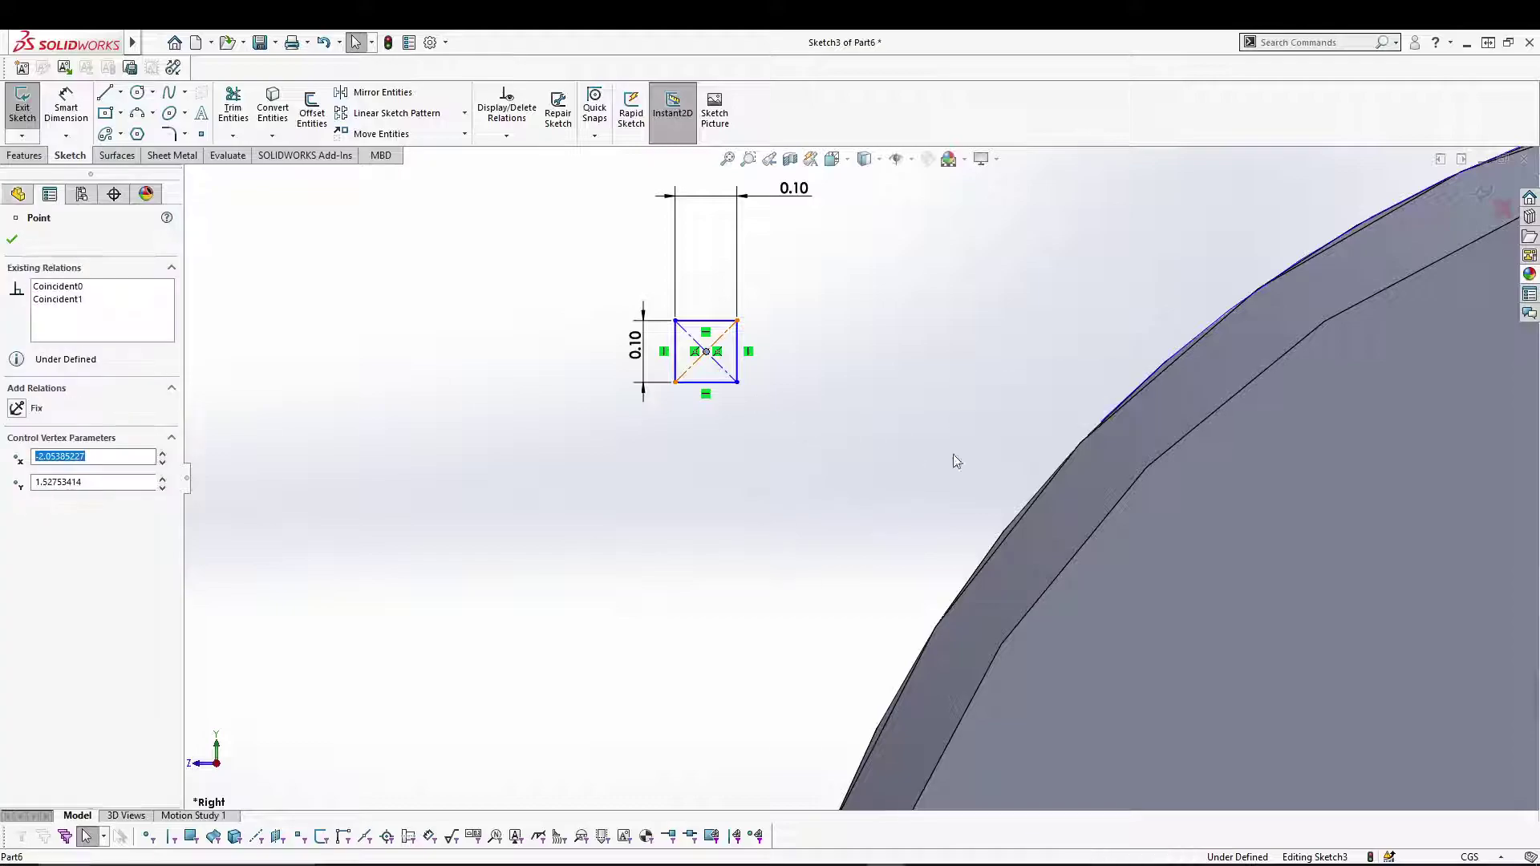
left_click(1101, 423)
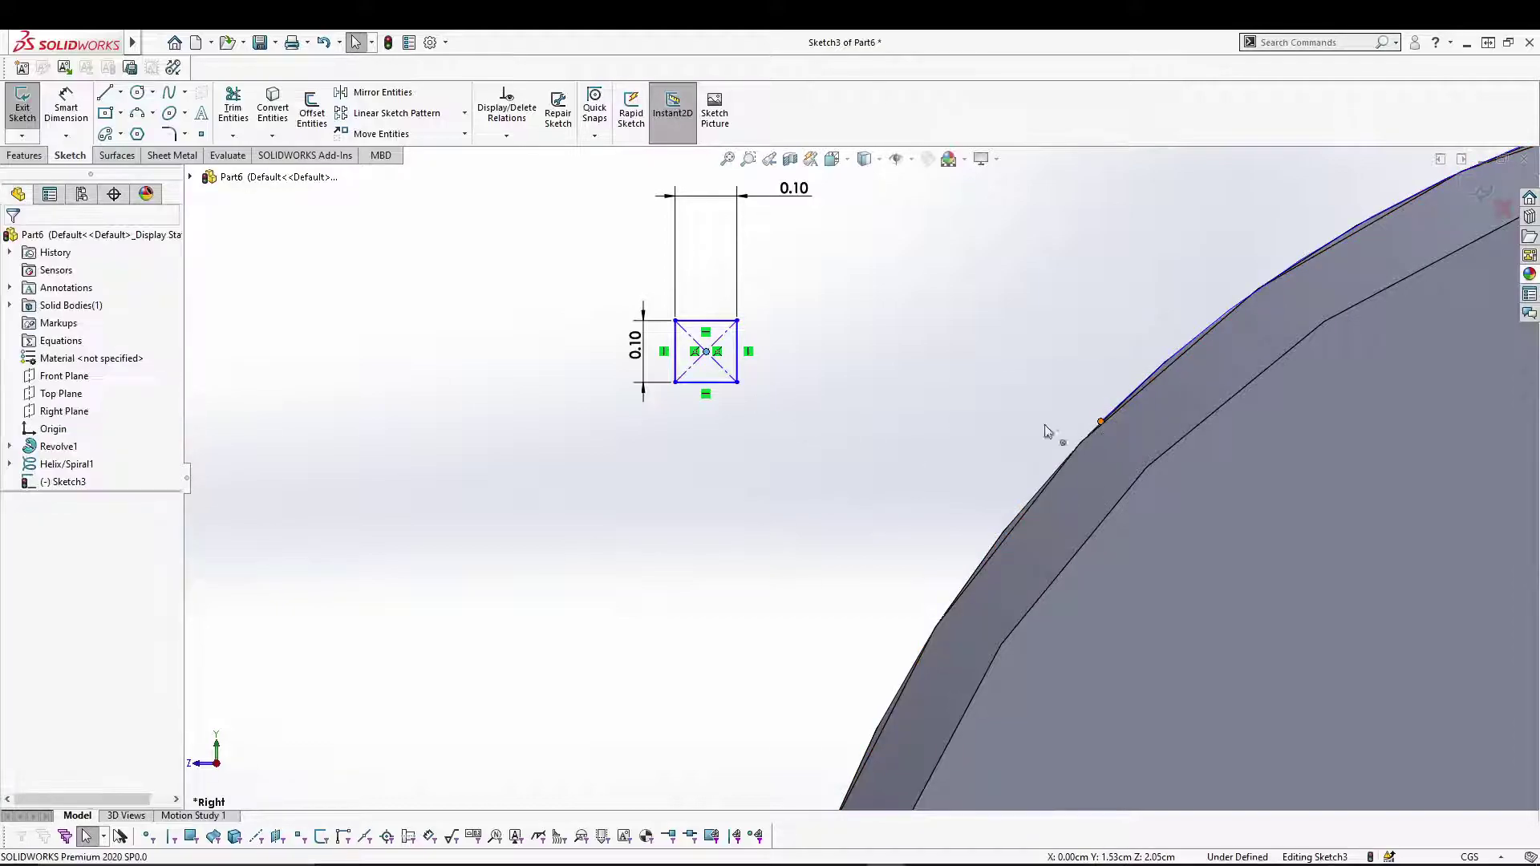
left_click(1129, 398, "ctrl")
left_click(859, 384)
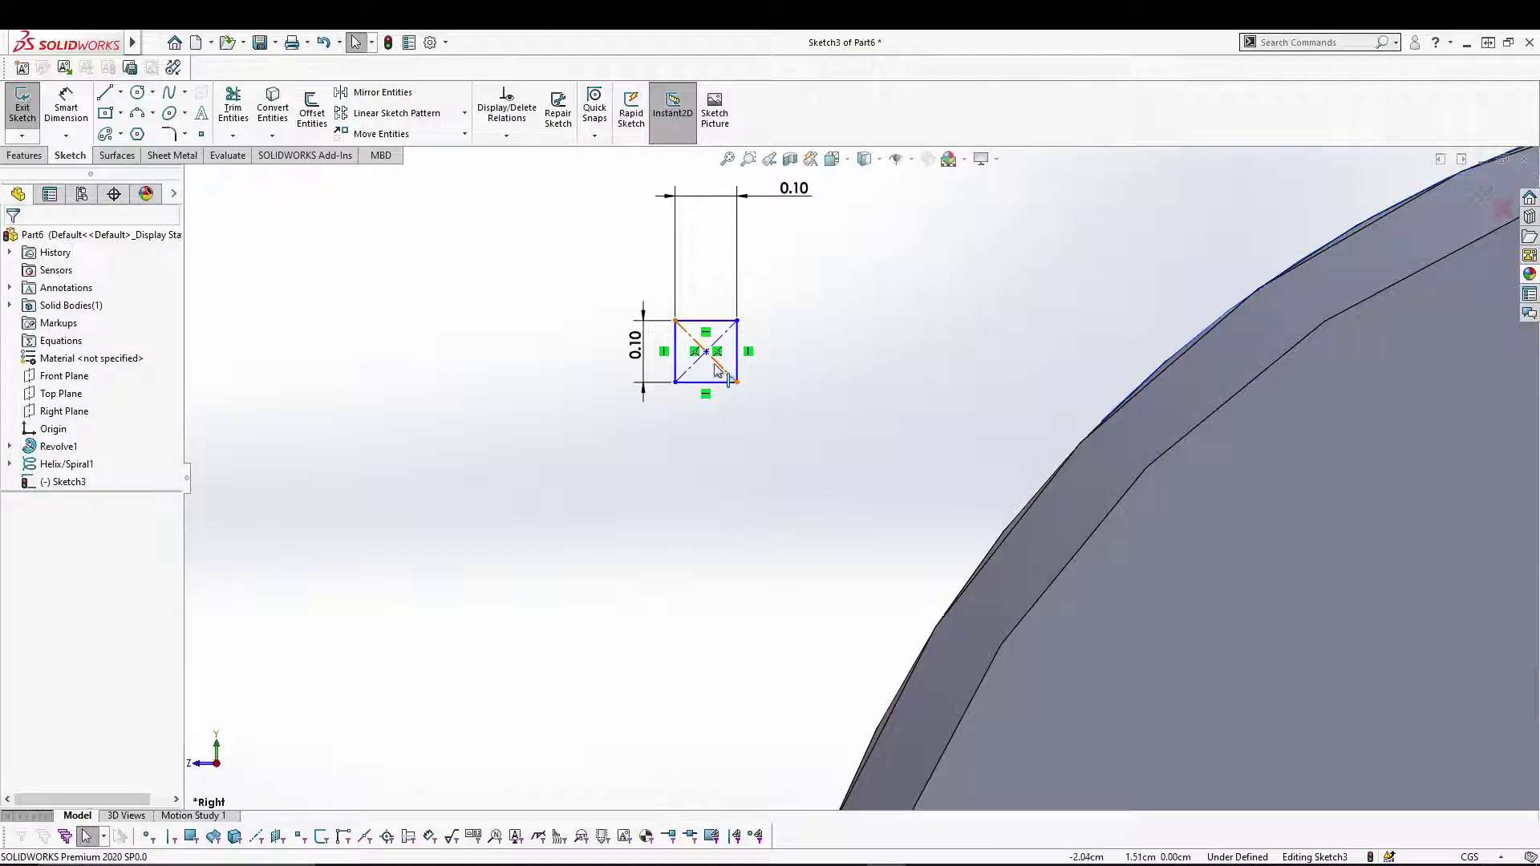
Add a Pierce relation between the small square's centre point and the helix curve
left_click(709, 354)
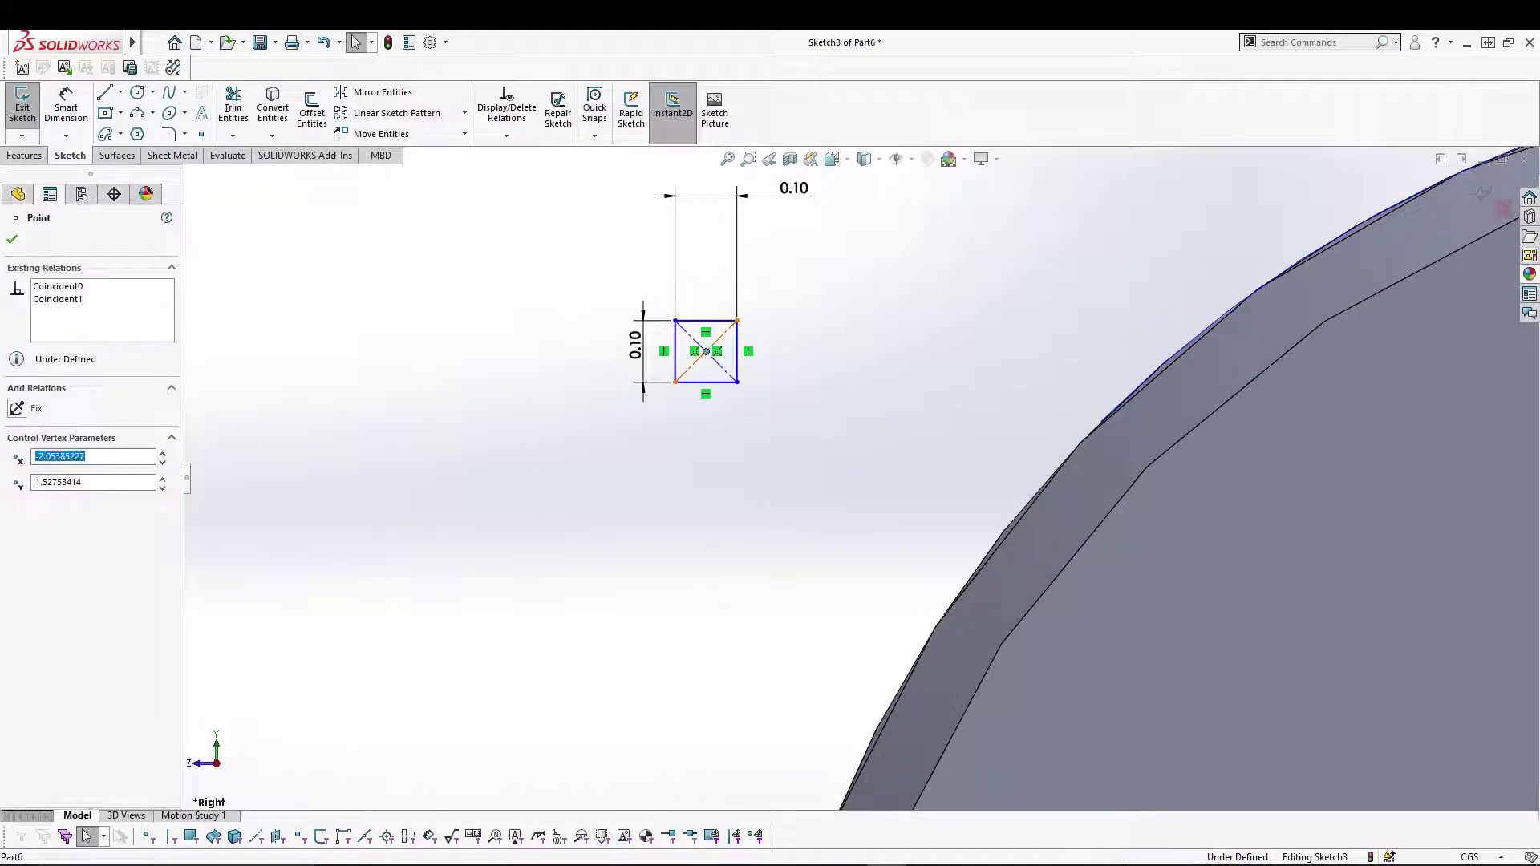
left_click(1121, 413, "ctrl")
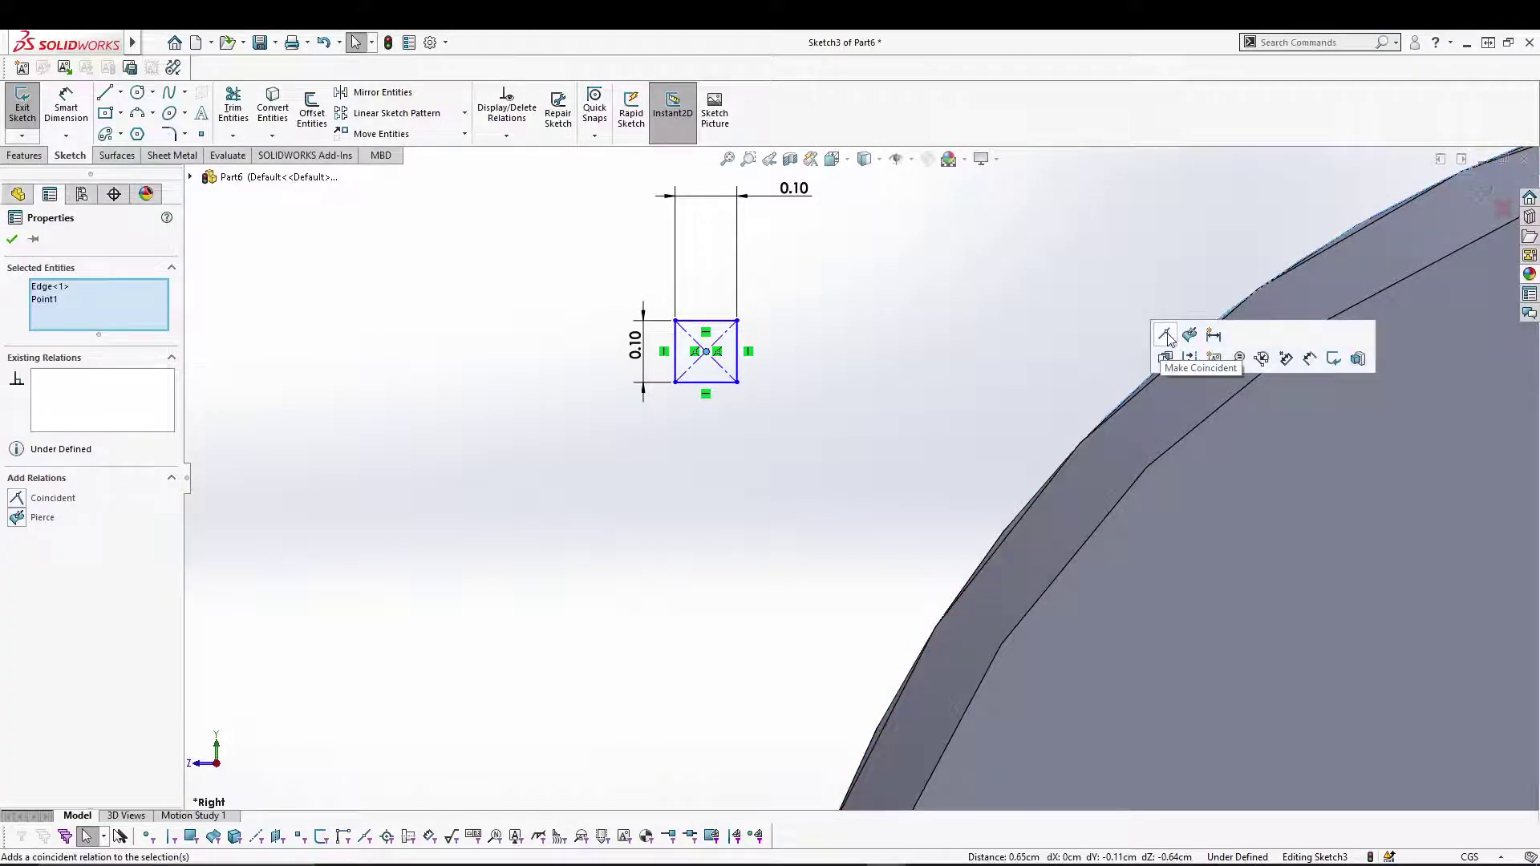
left_click(1167, 335)
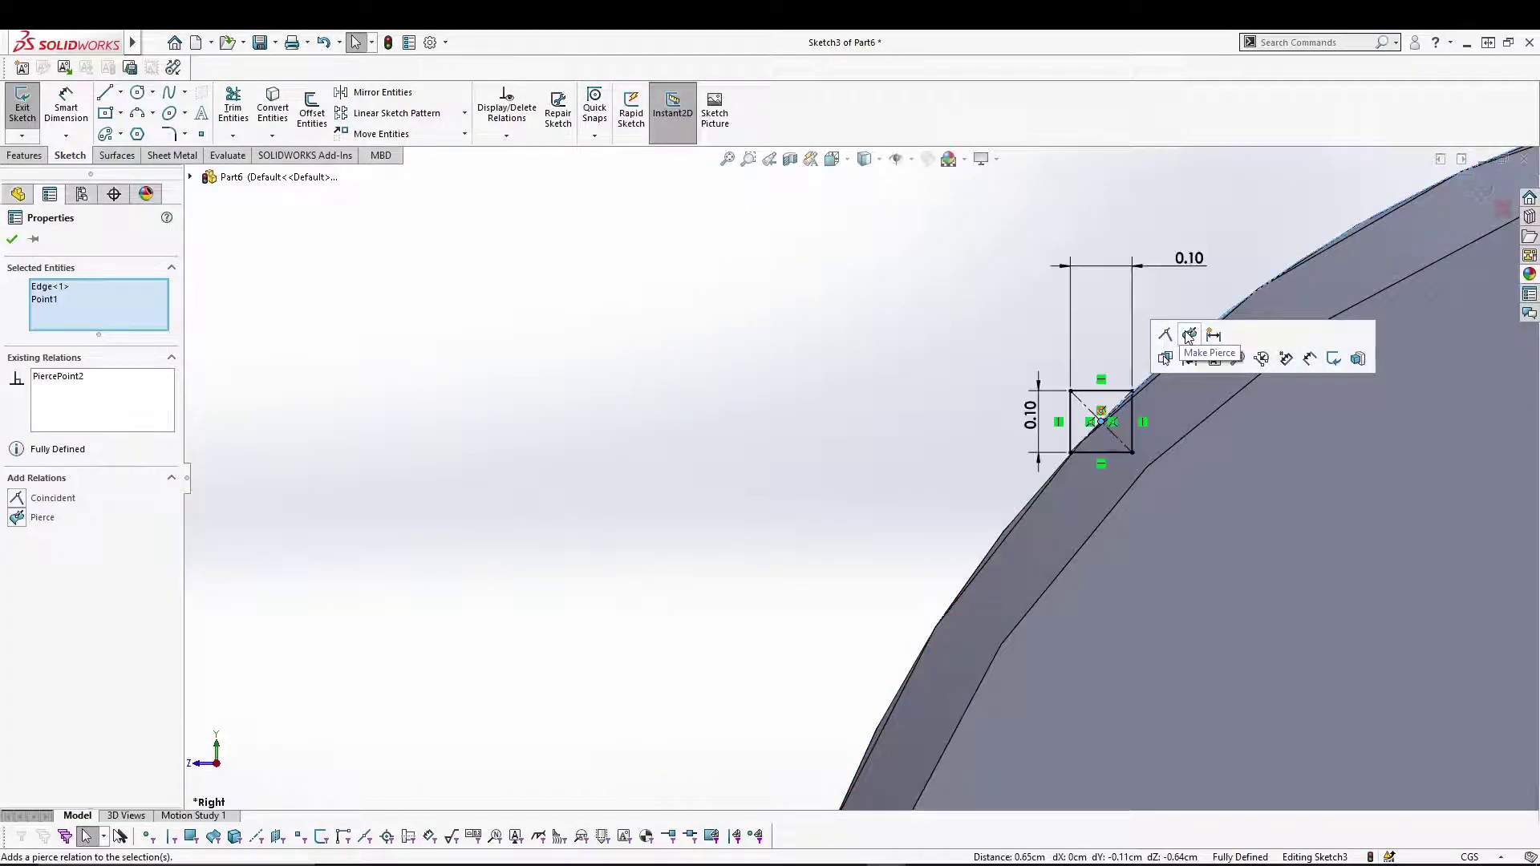
scroll(582, 329, "down", 10)
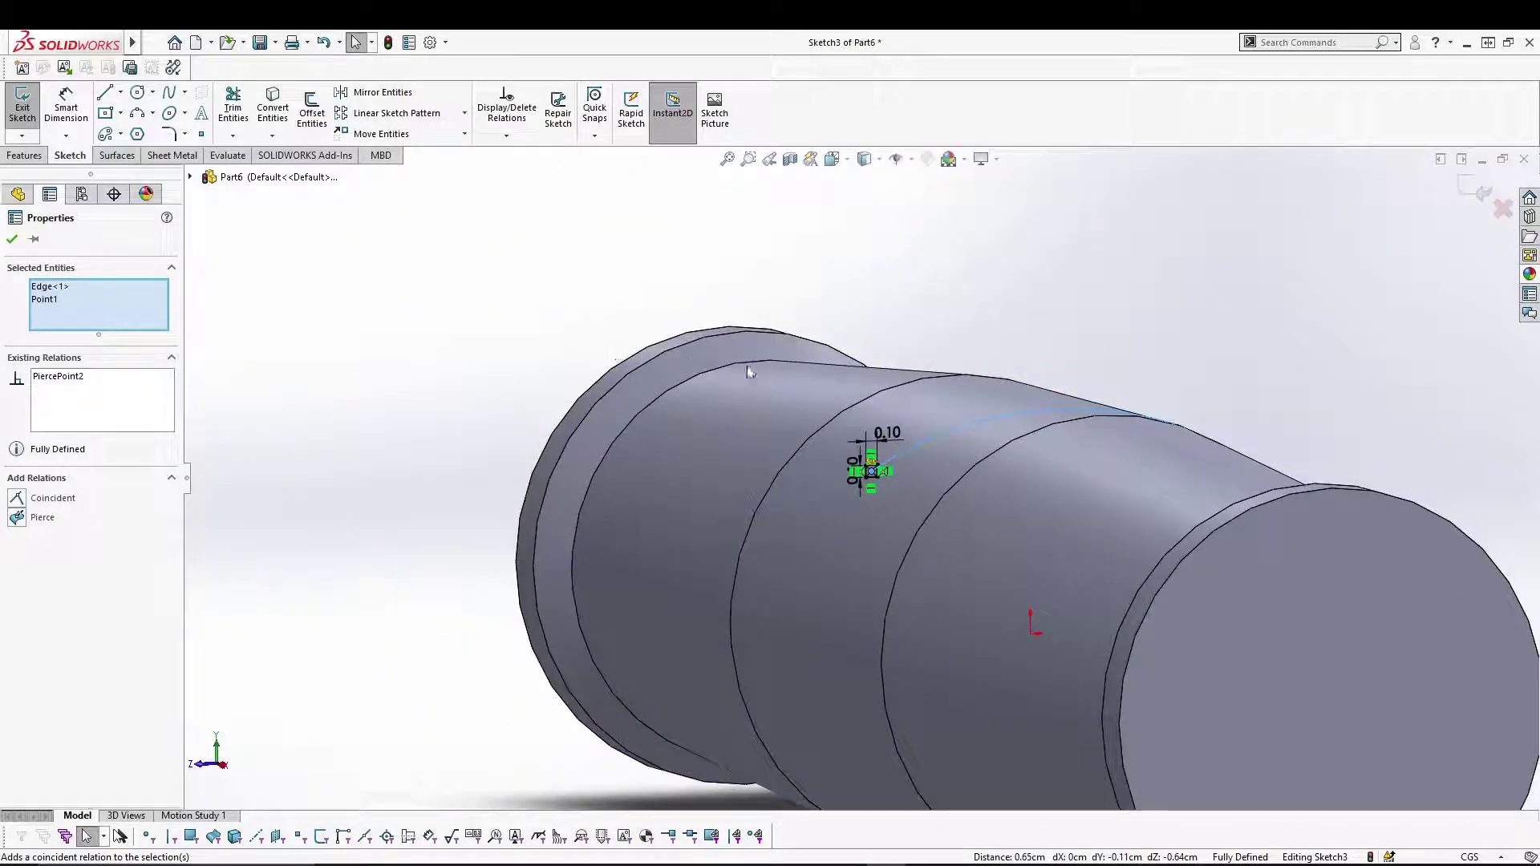
middle_click_drag(748, 366, 1021, 459)
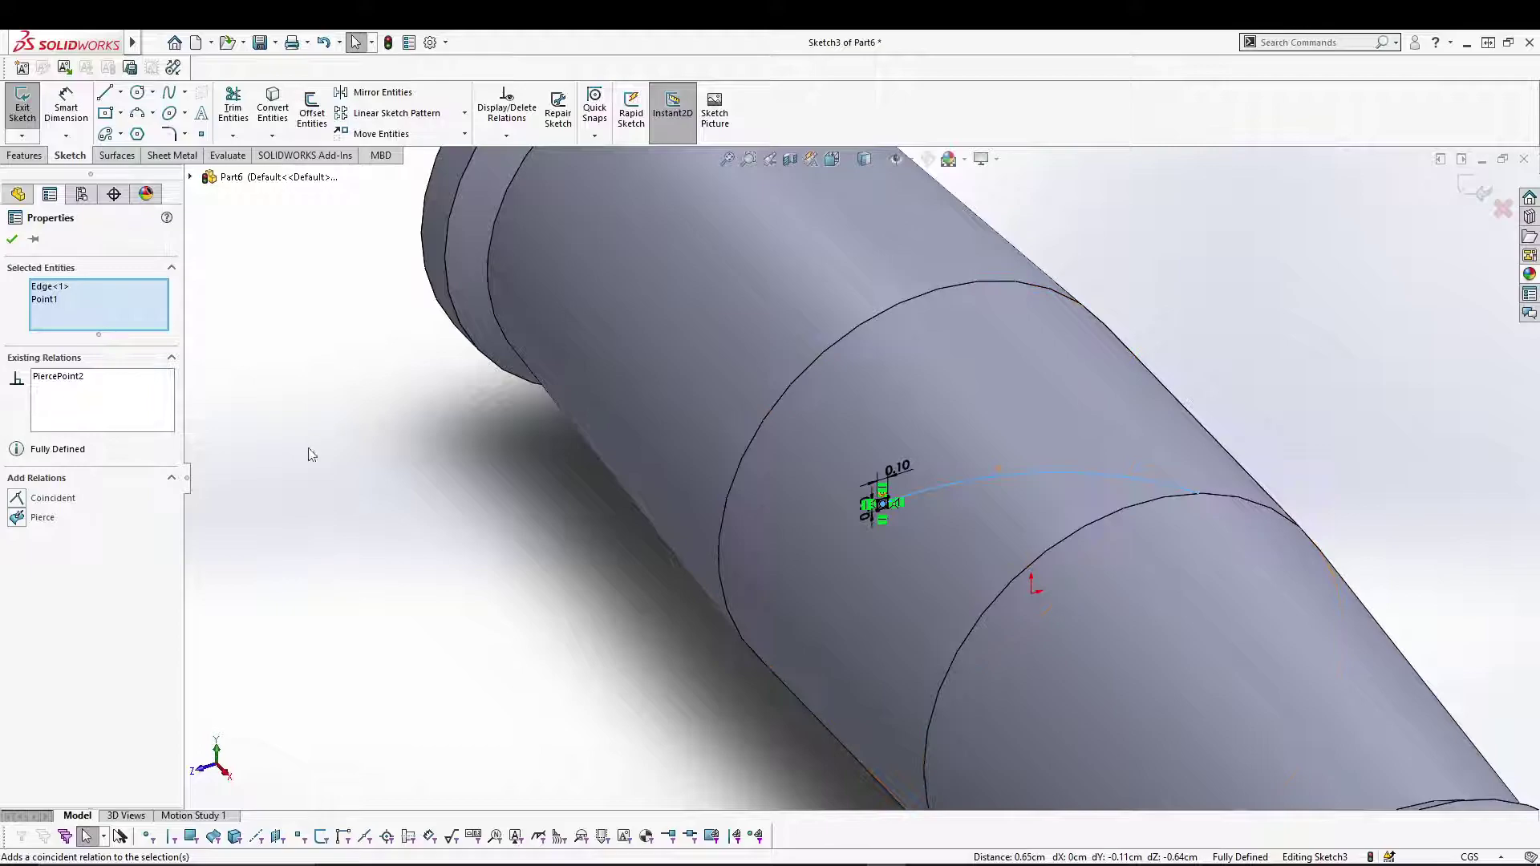
Create a swept cut with the small square sketch along the helix, with Align with end faces turned off
left_click(10, 240)
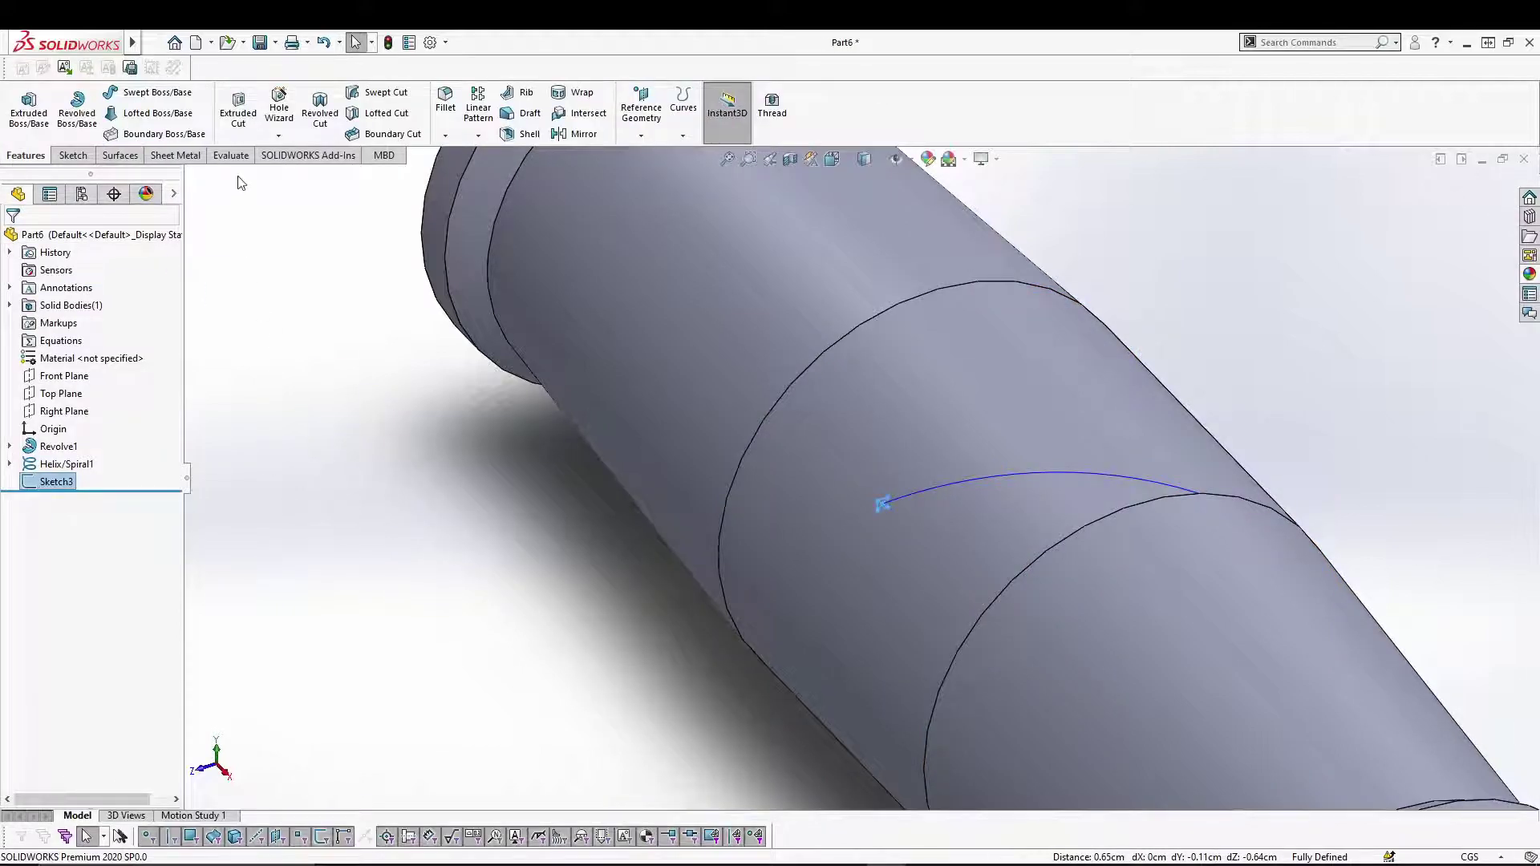
left_click(388, 93)
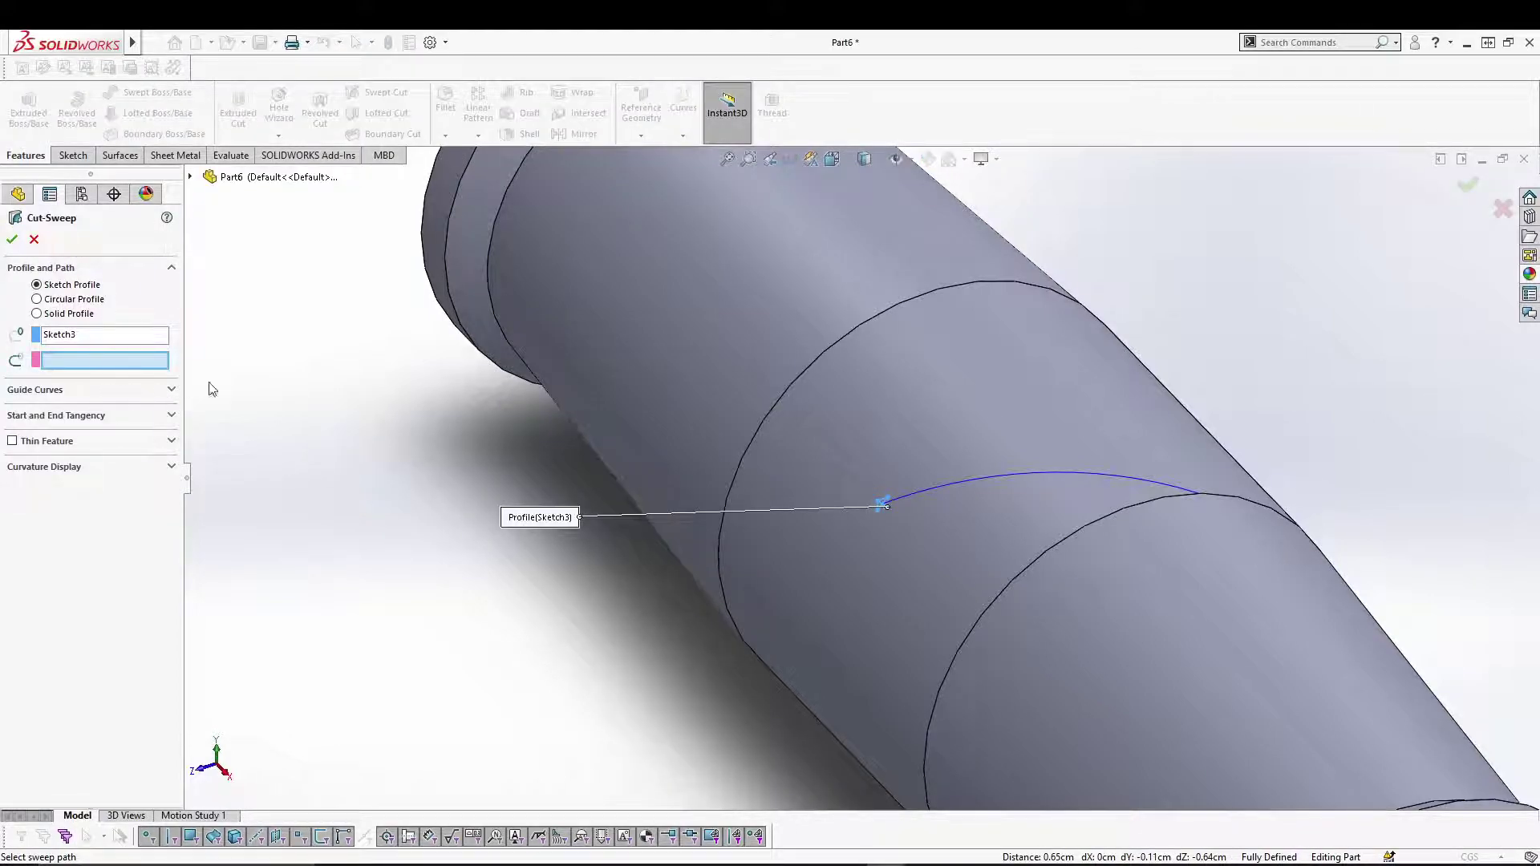
left_click(986, 487)
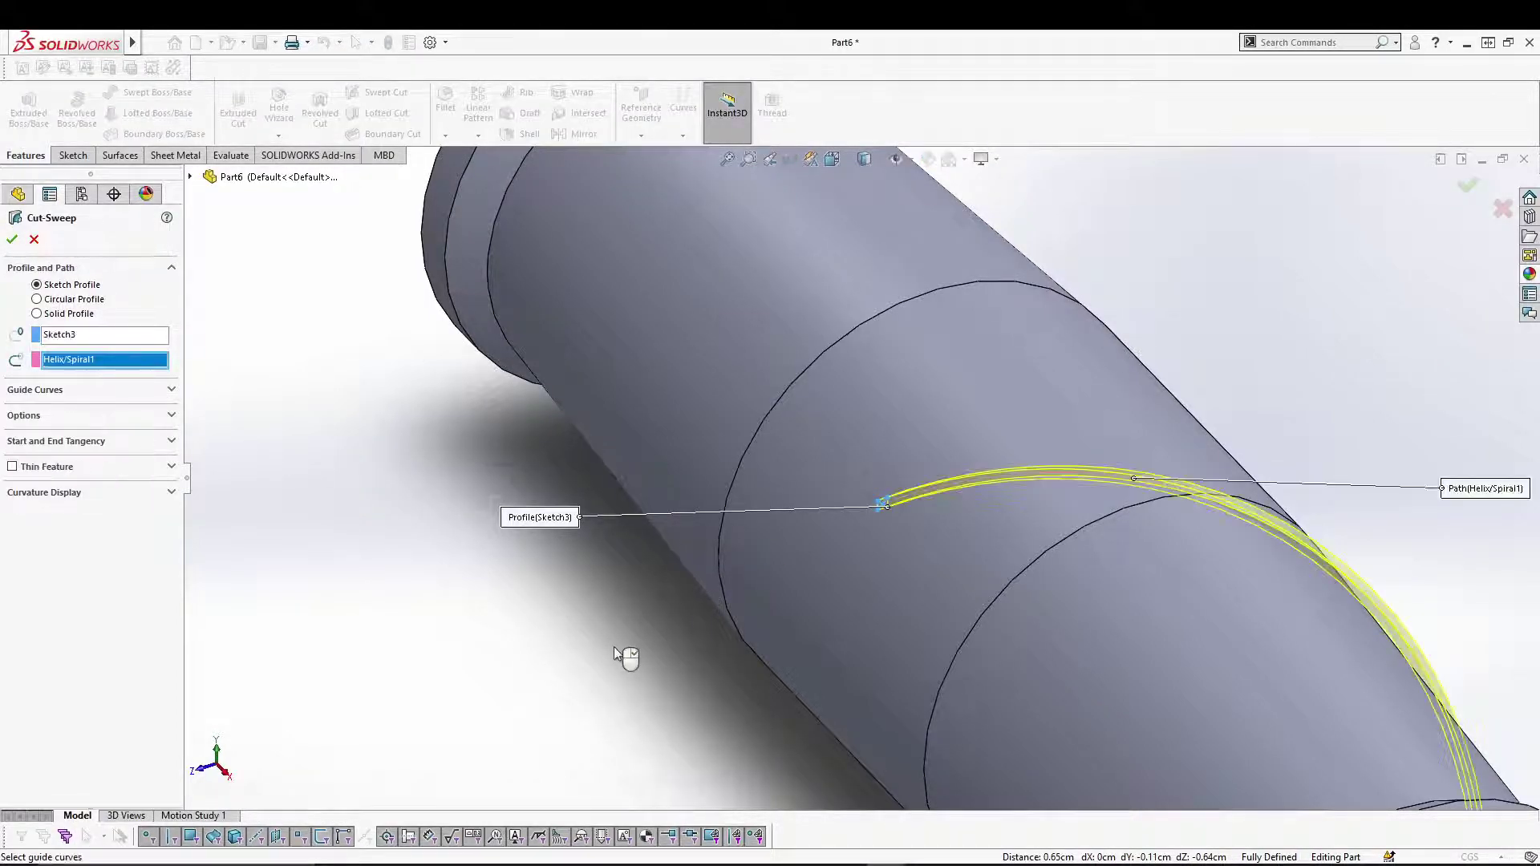
scroll(622, 653, "up", 4)
middle_click_drag(639, 651, 688, 647)
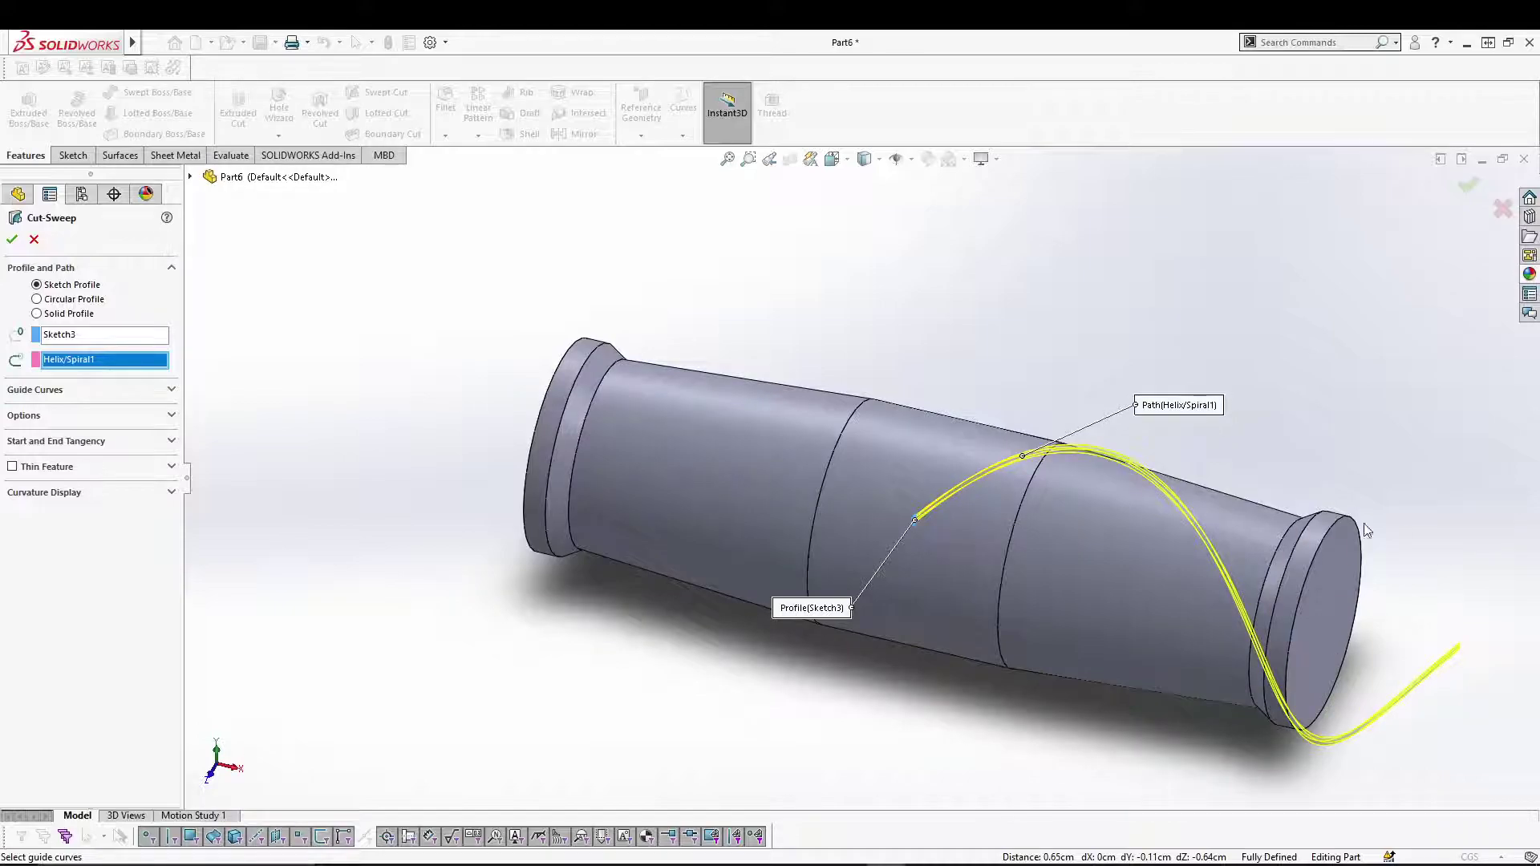
left_click(173, 417)
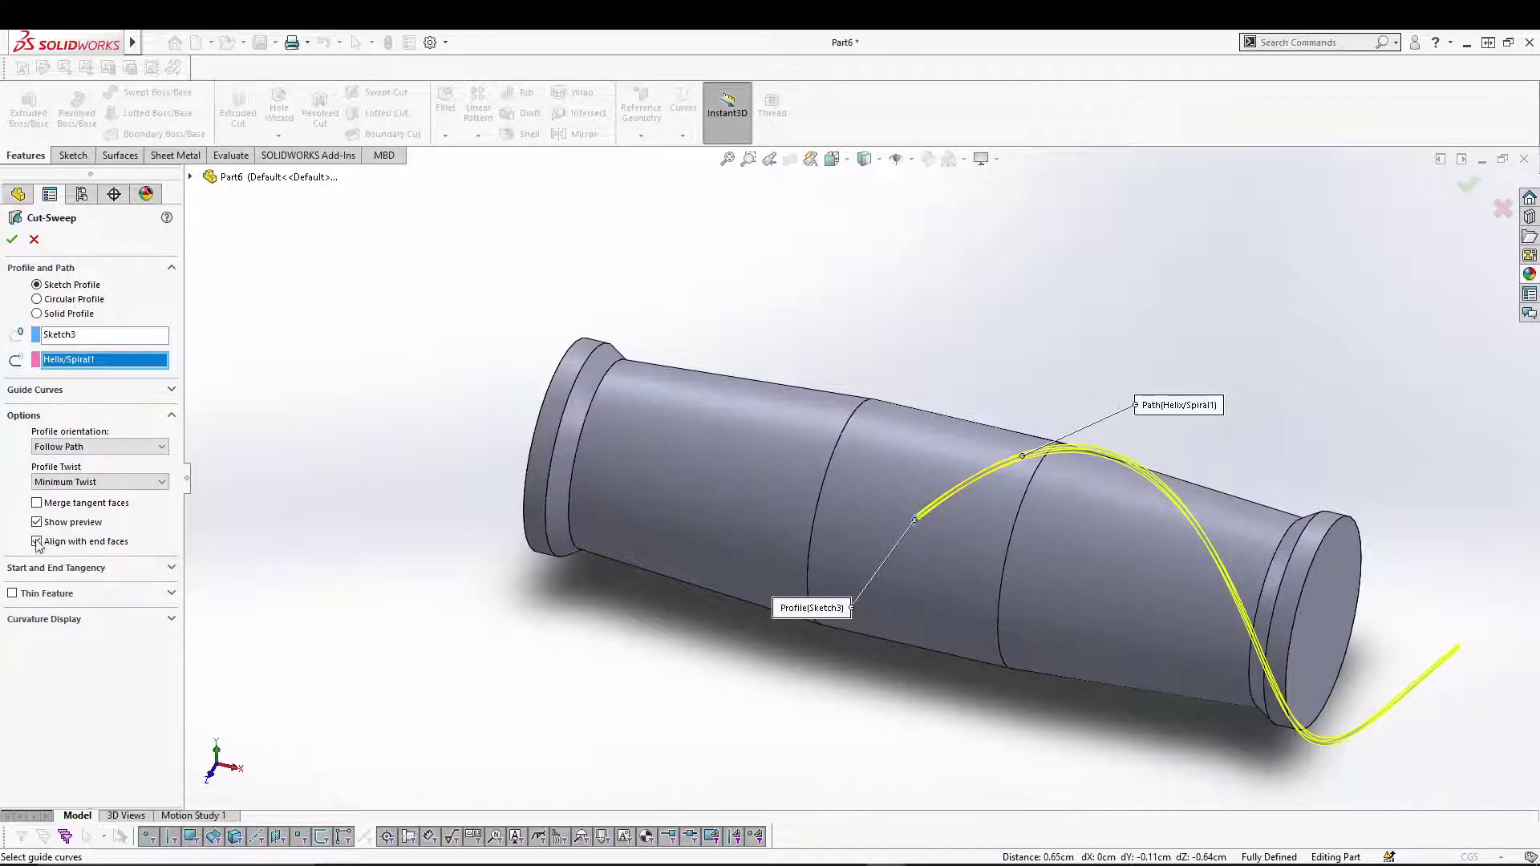
left_click(36, 543)
left_click(37, 543)
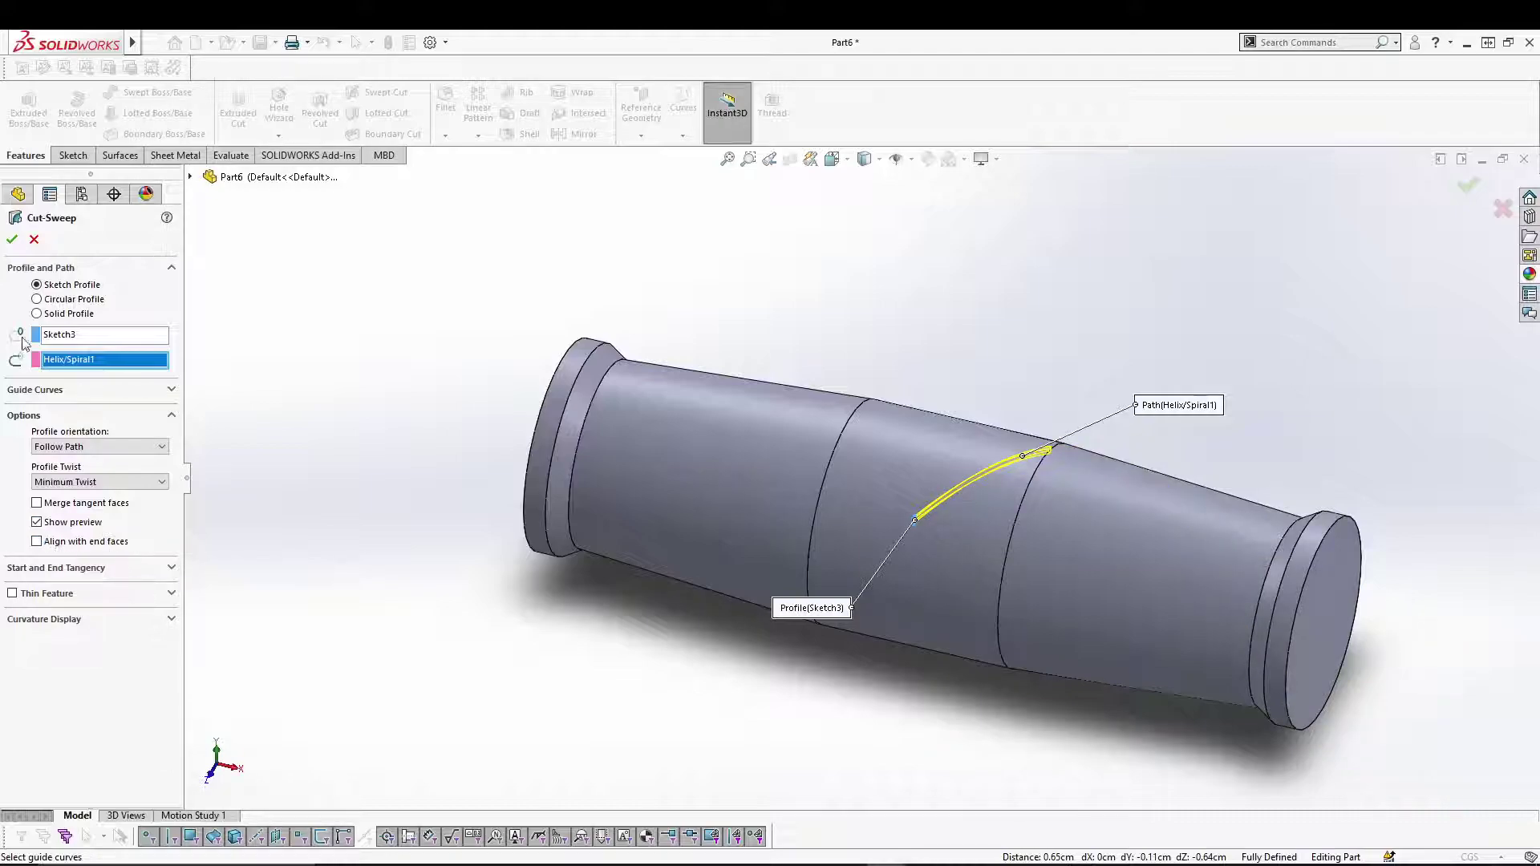
left_click(14, 240)
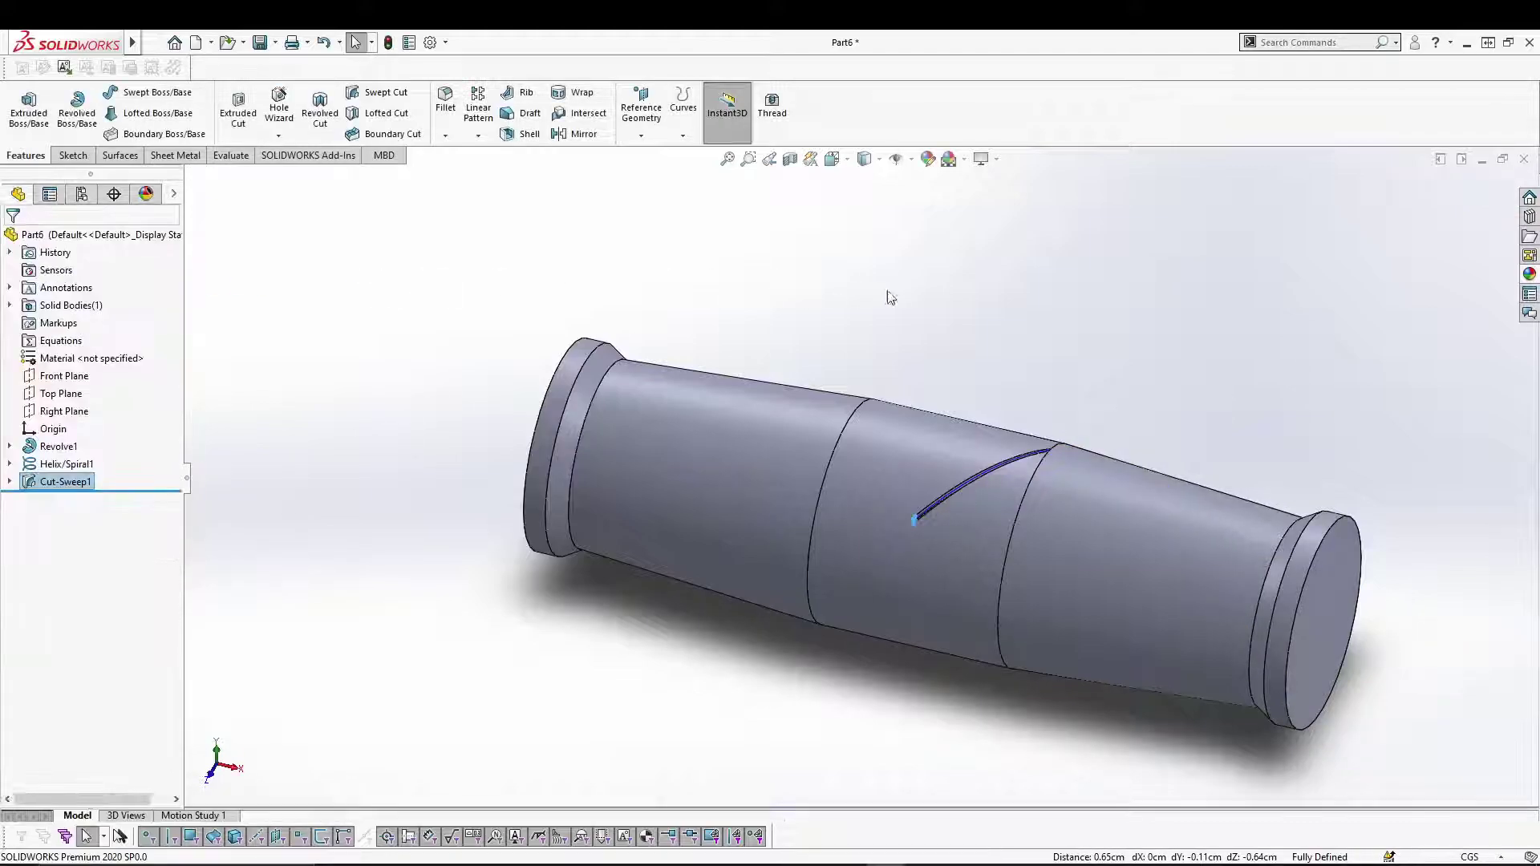
Start a circular pattern and set its number of instances to 20
middle_click_drag(888, 296, 962, 347)
scroll(954, 337, "down", 8)
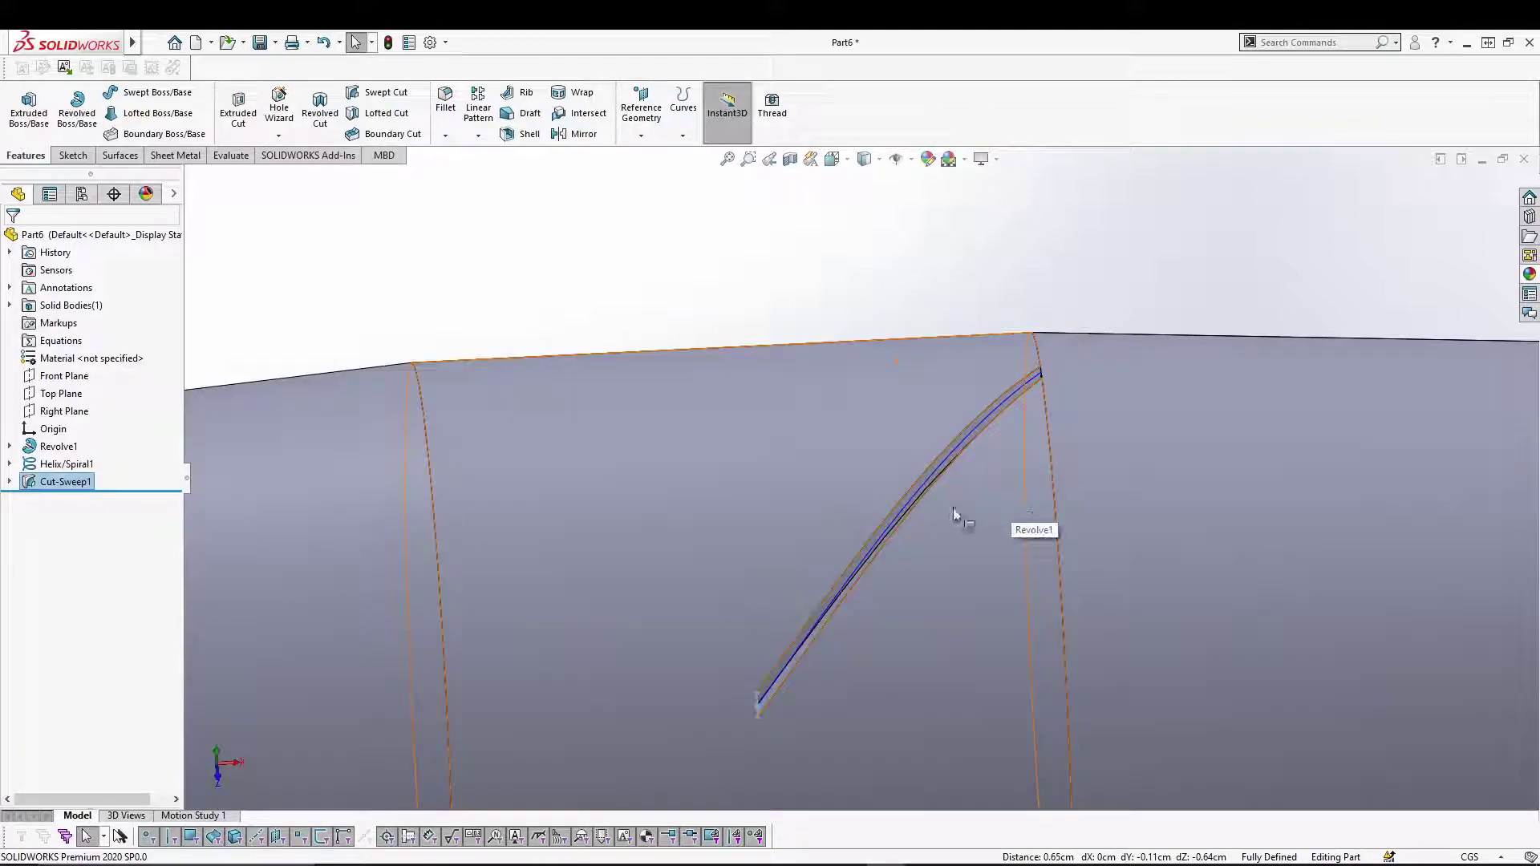
scroll(935, 530, "up", 2)
middle_click_drag(1056, 341, 994, 303)
left_click(290, 581)
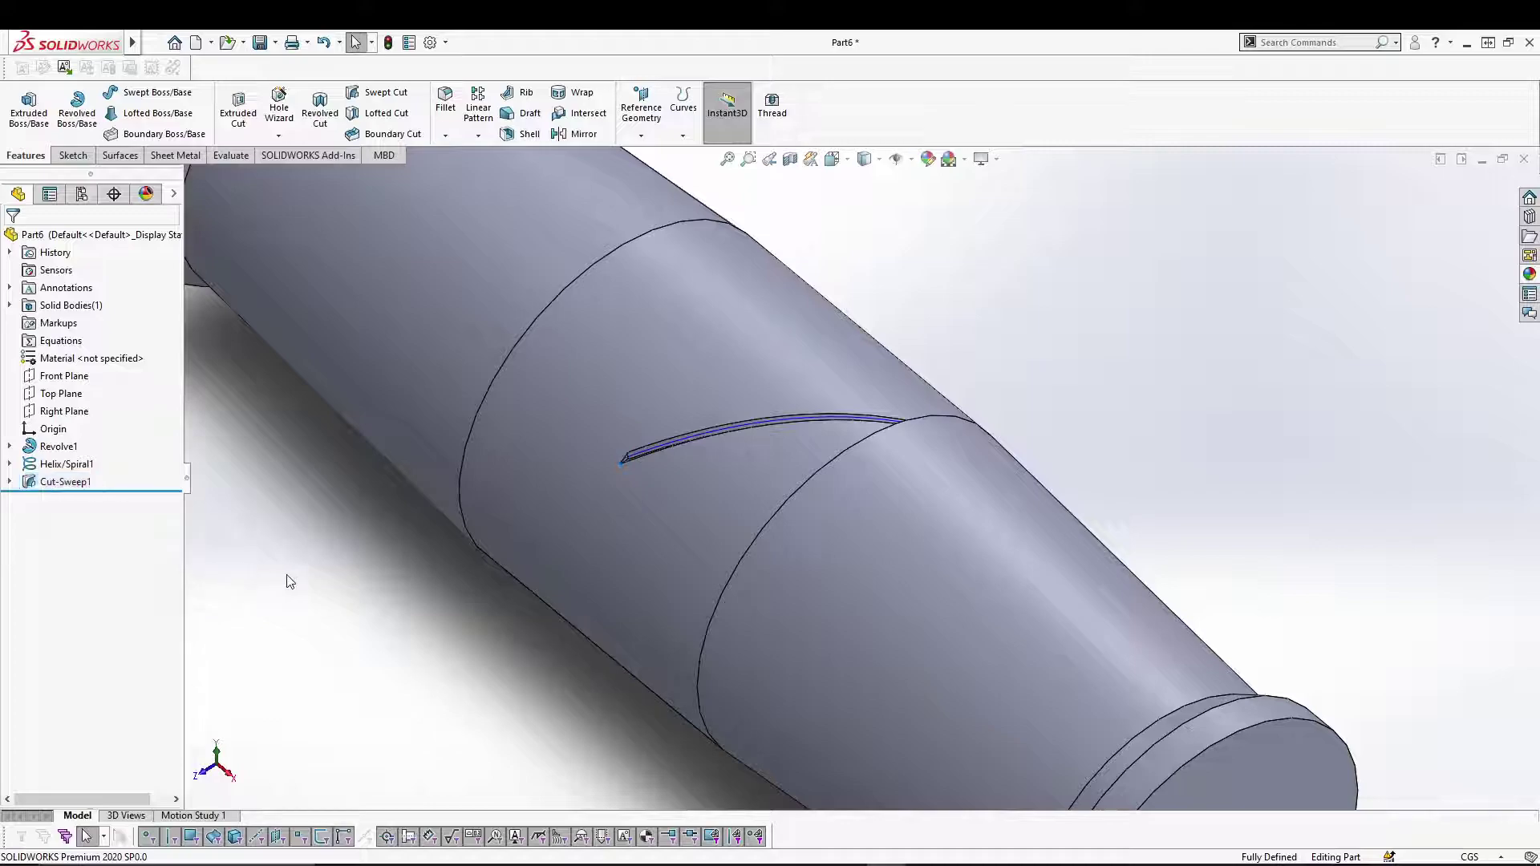
left_click(479, 136)
left_click(522, 173)
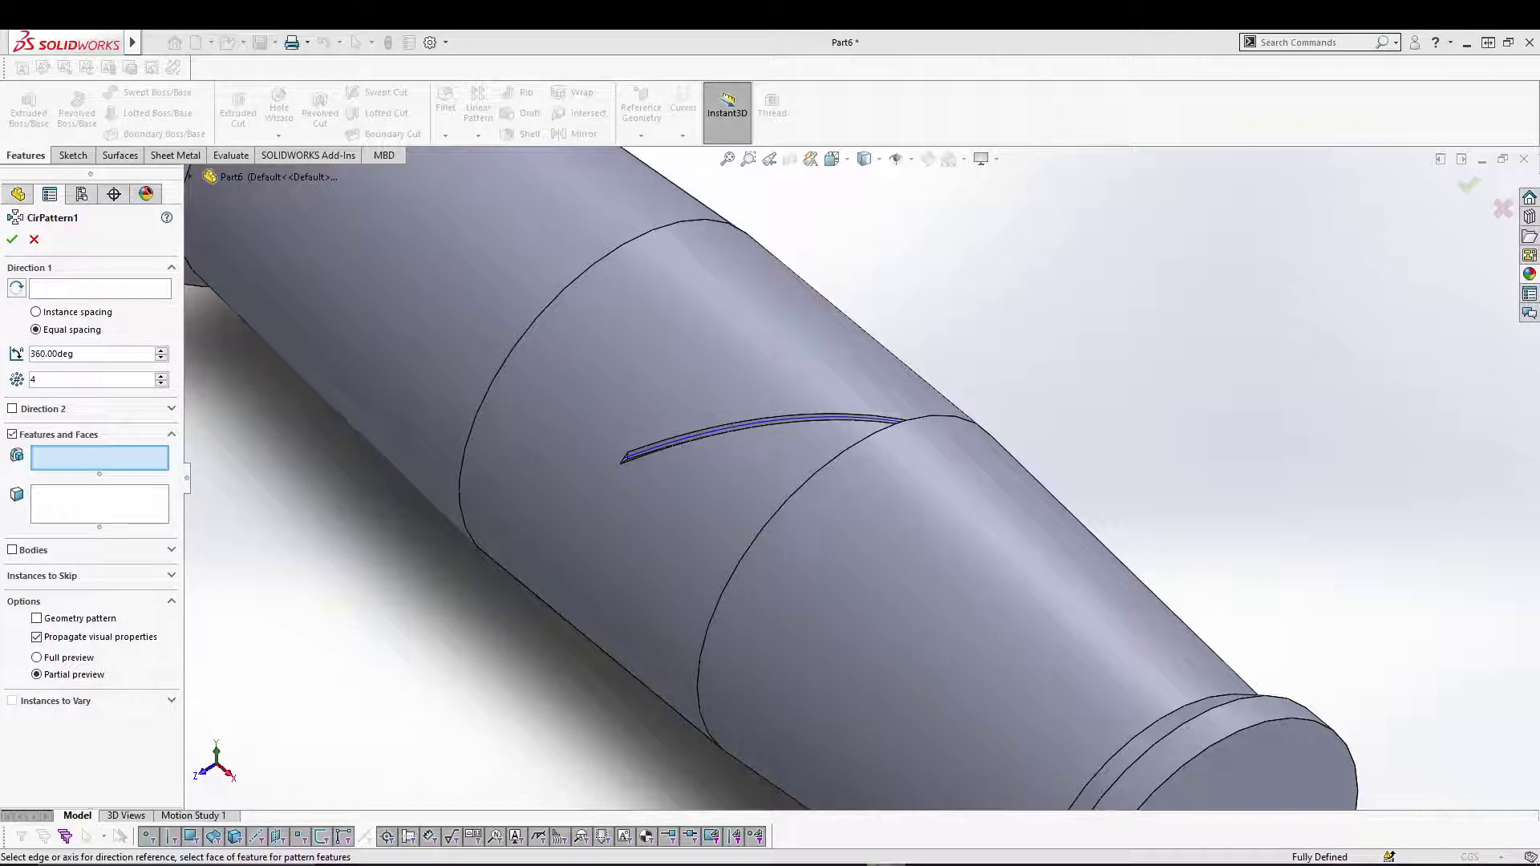
double_click(52, 388)
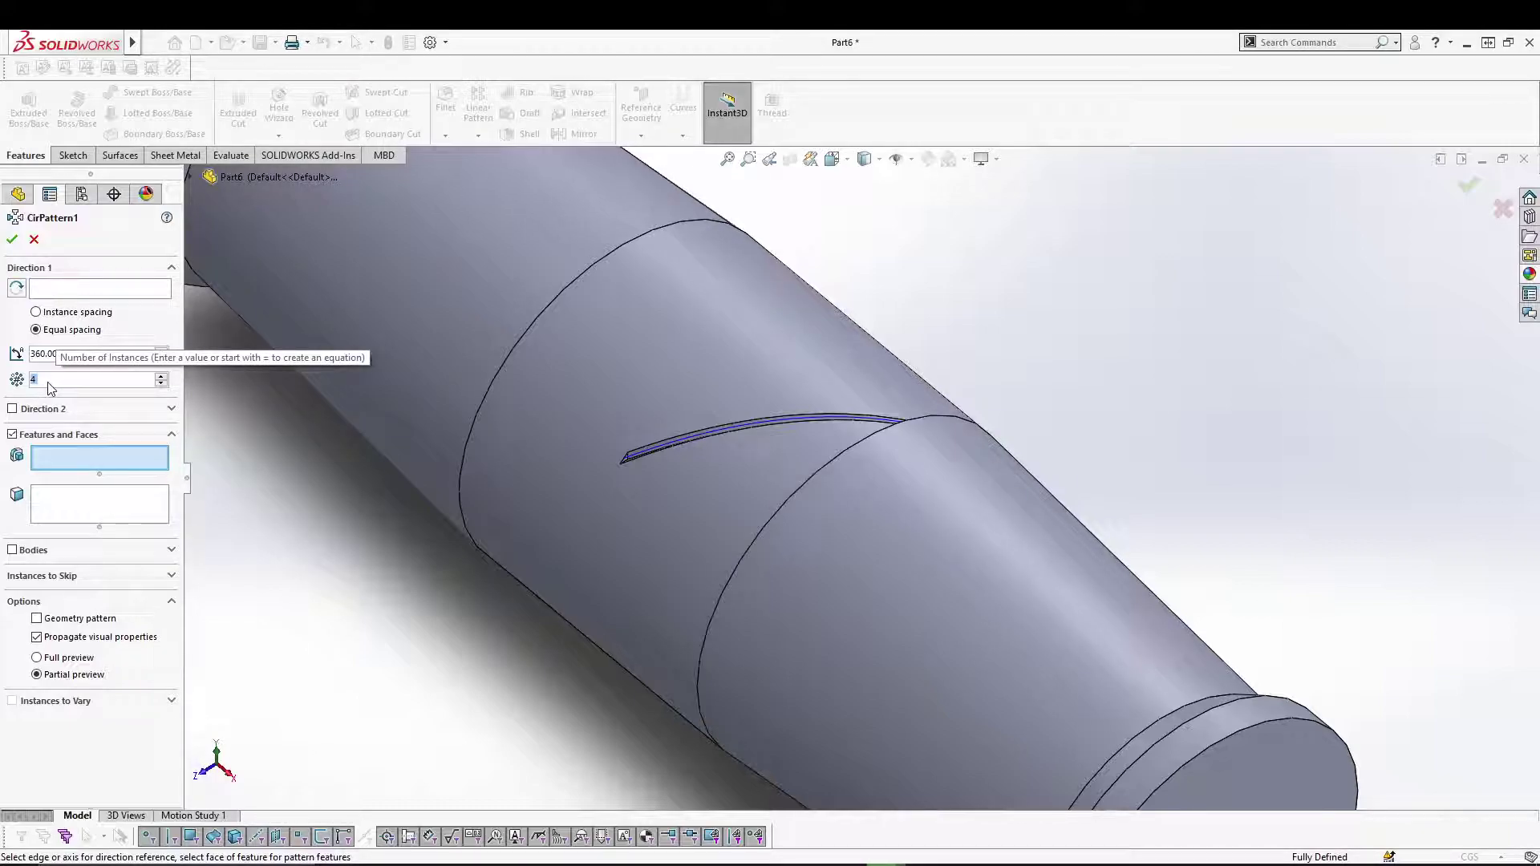
type("2")
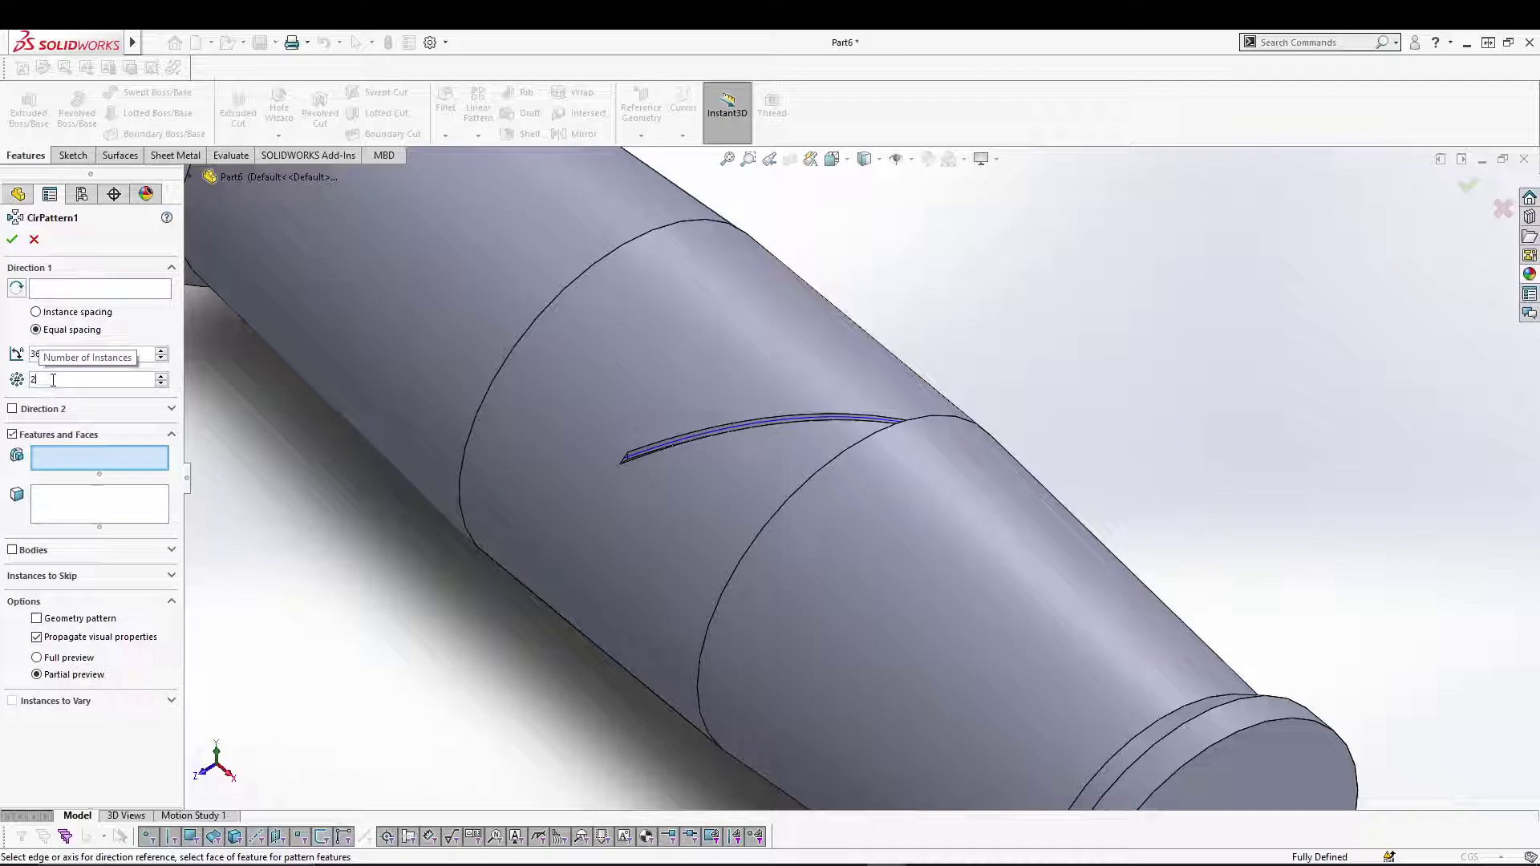
type("0")
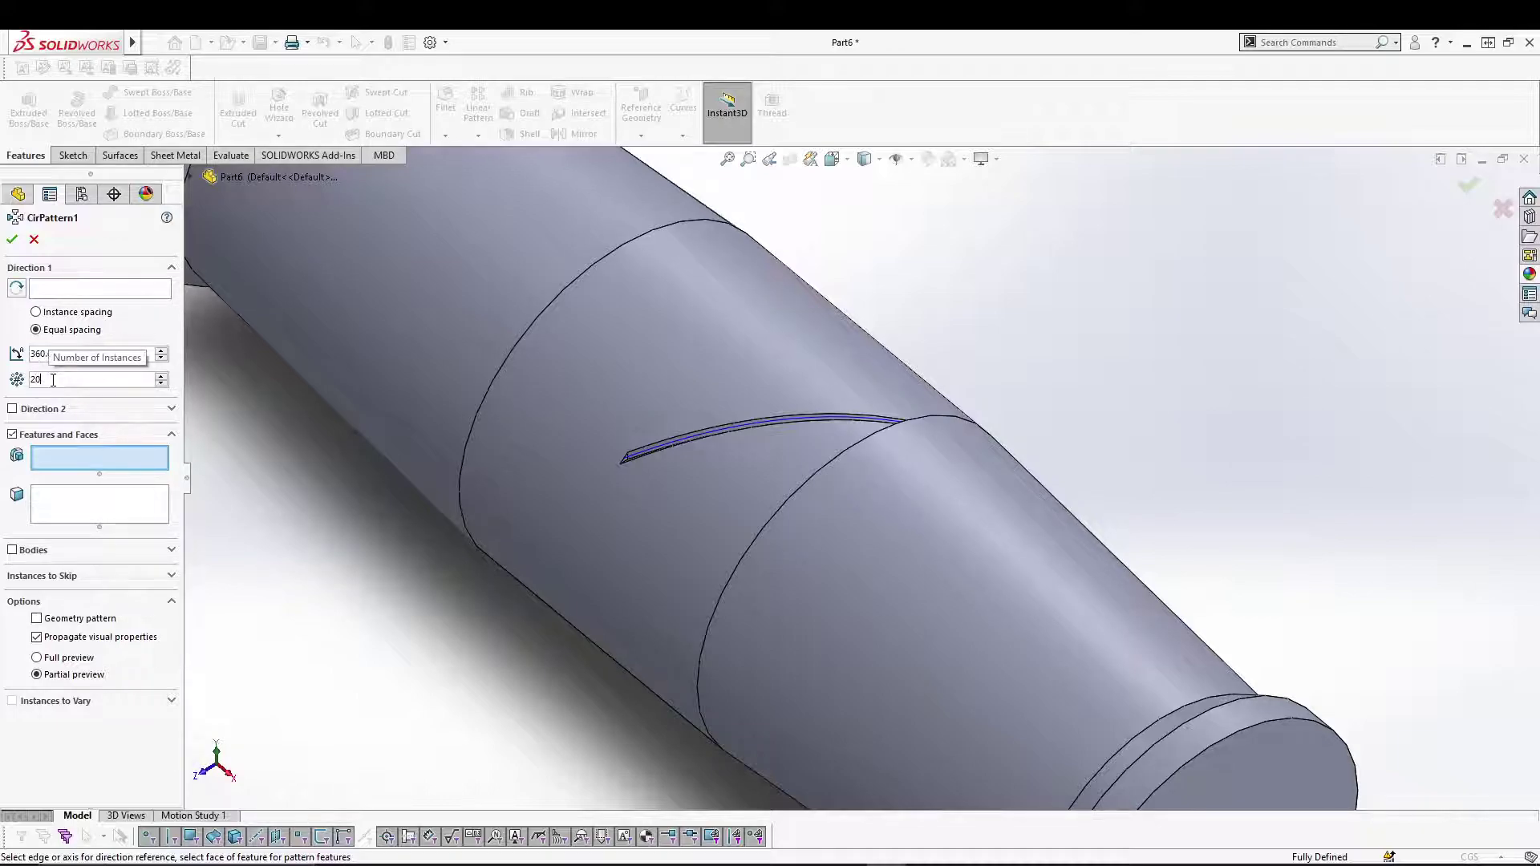
Set the circular edge where the swept groove ends on the handle as the pattern's direction reference
left_click(45, 289)
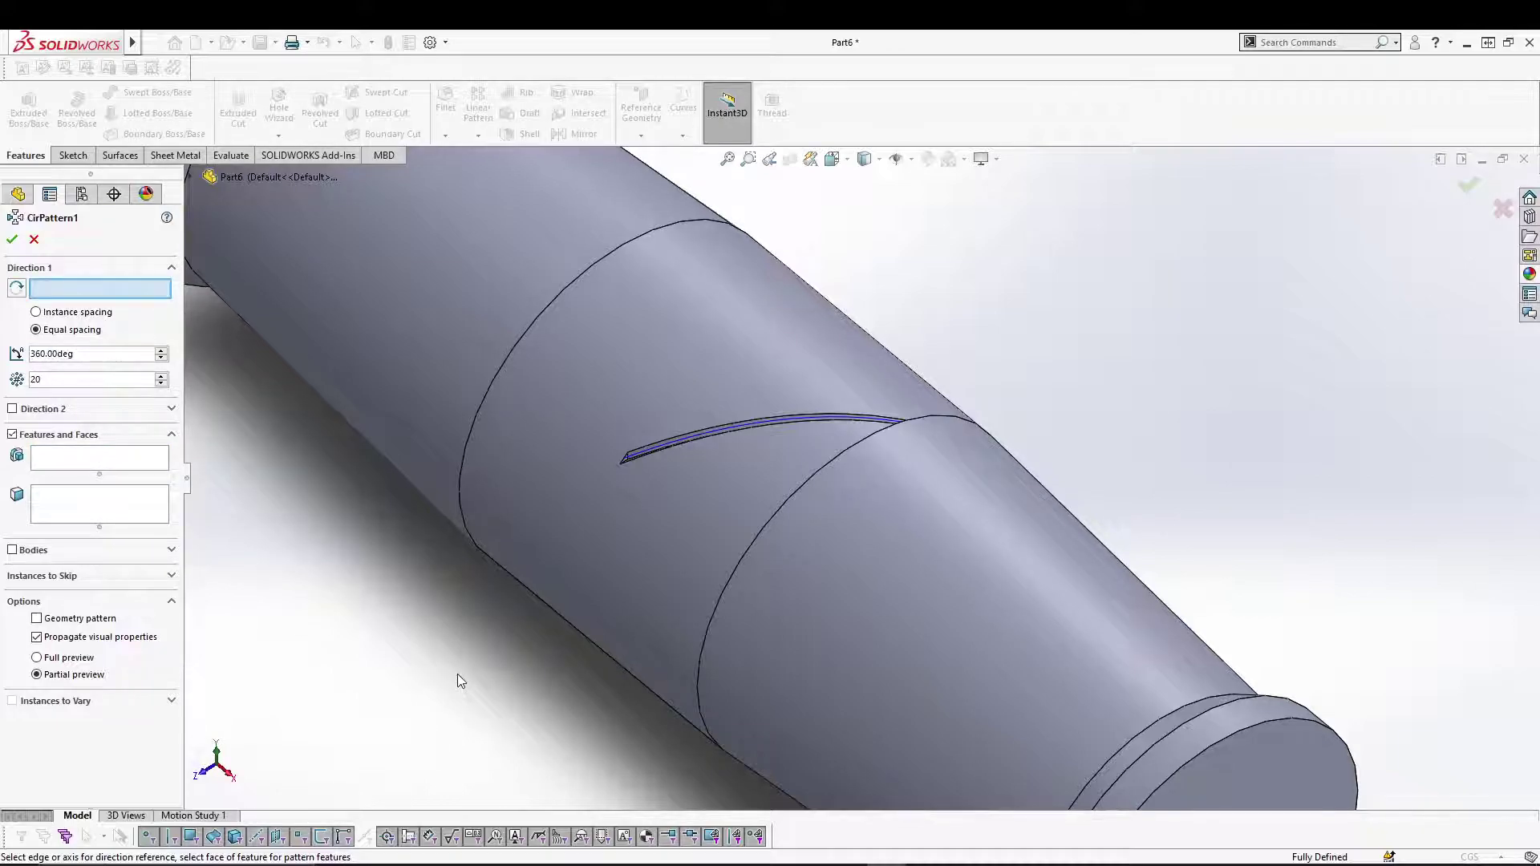
key("f")
middle_click_drag(496, 678, 536, 675)
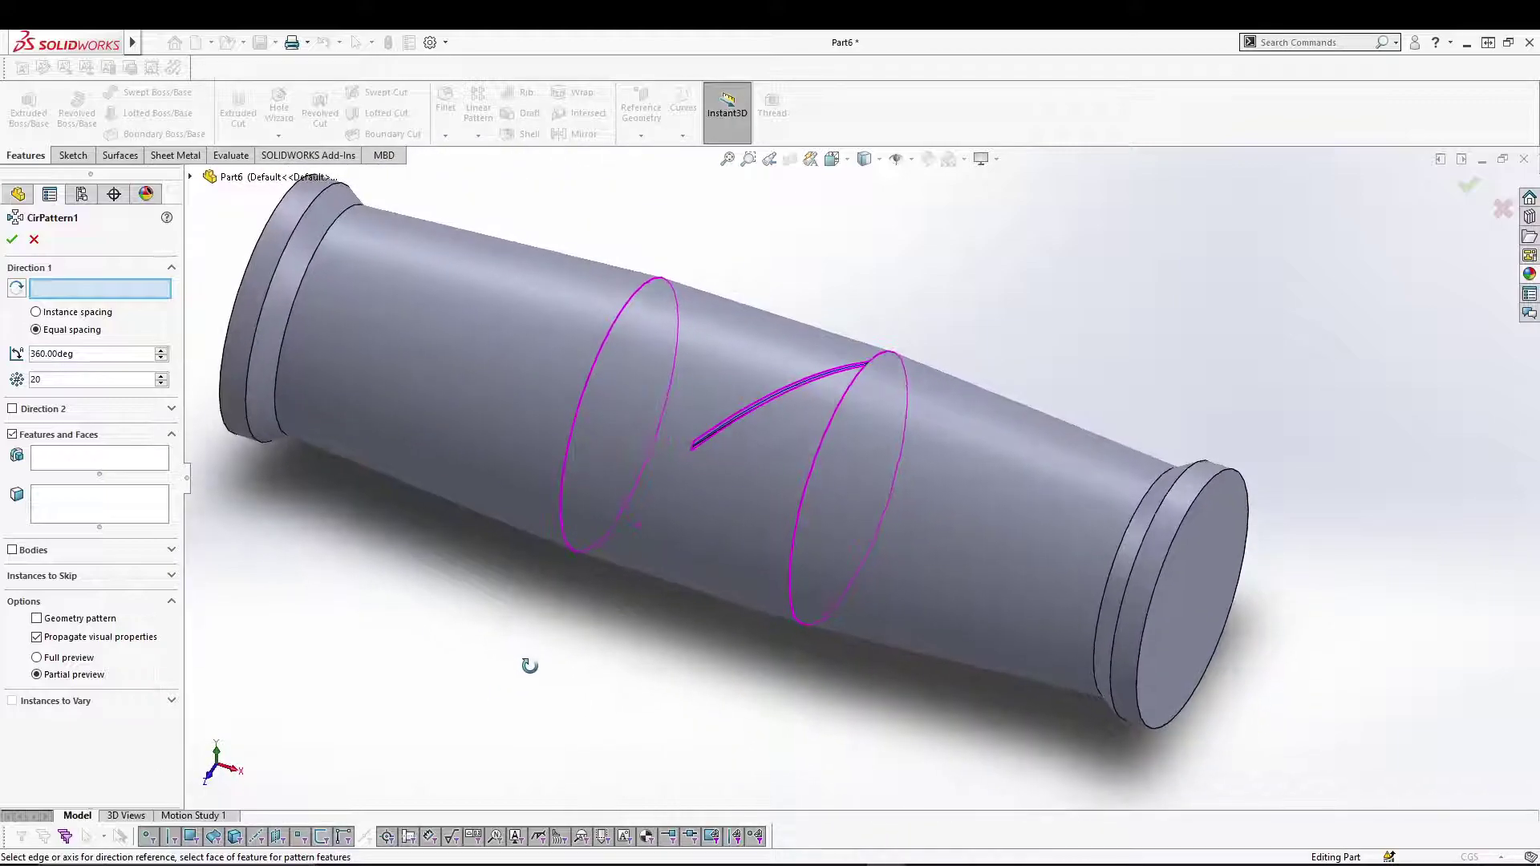
middle_click_drag(750, 591, 762, 449)
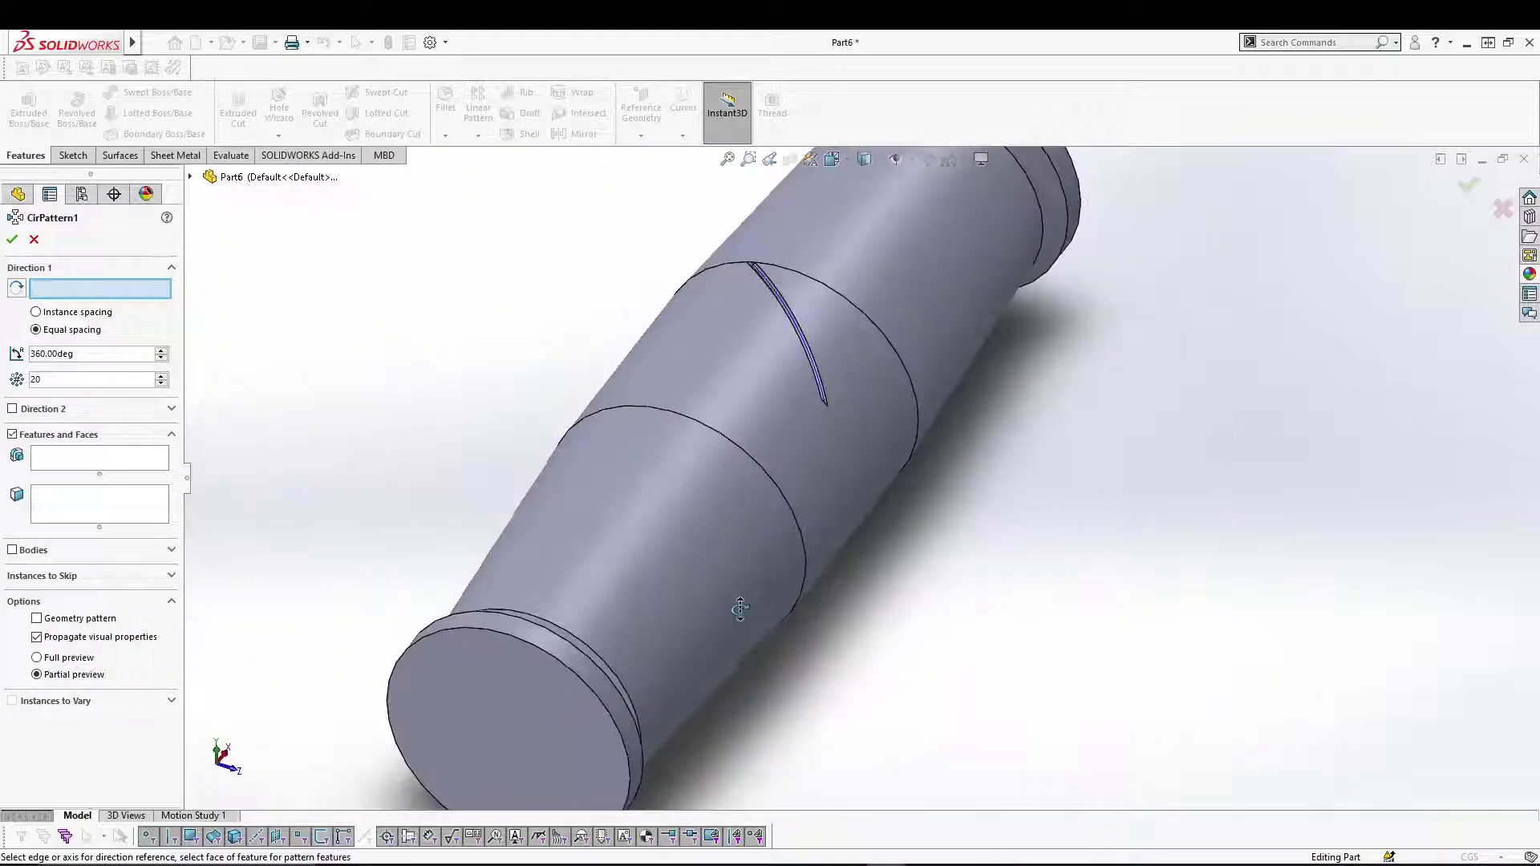
left_click(841, 301)
middle_click_drag(1052, 483, 977, 319)
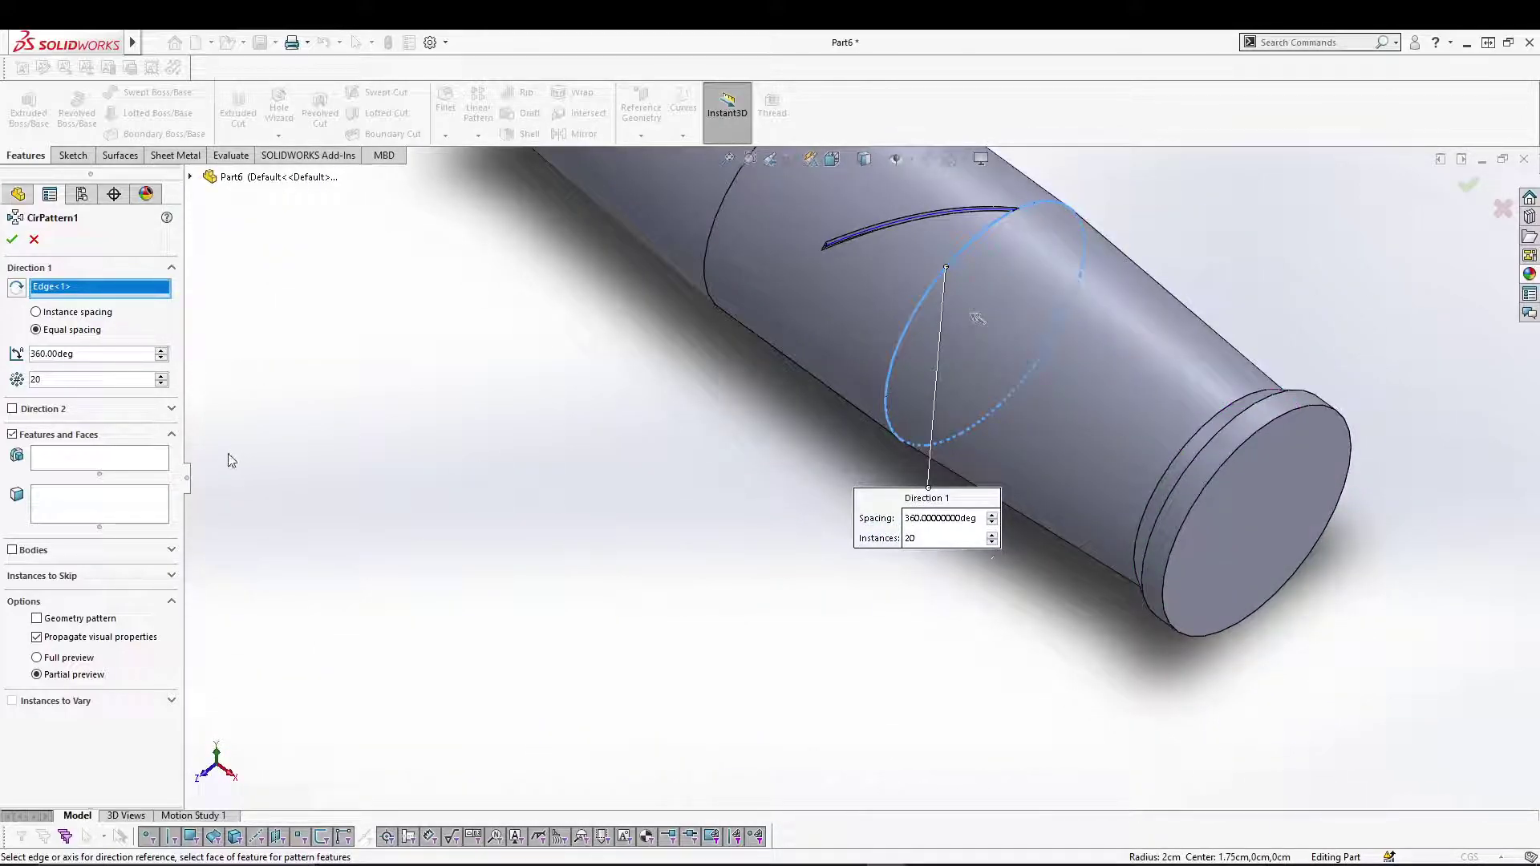
Choose the Cut-Sweep1 groove as the feature to pattern around the handle and complete the circular pattern
left_click(62, 457)
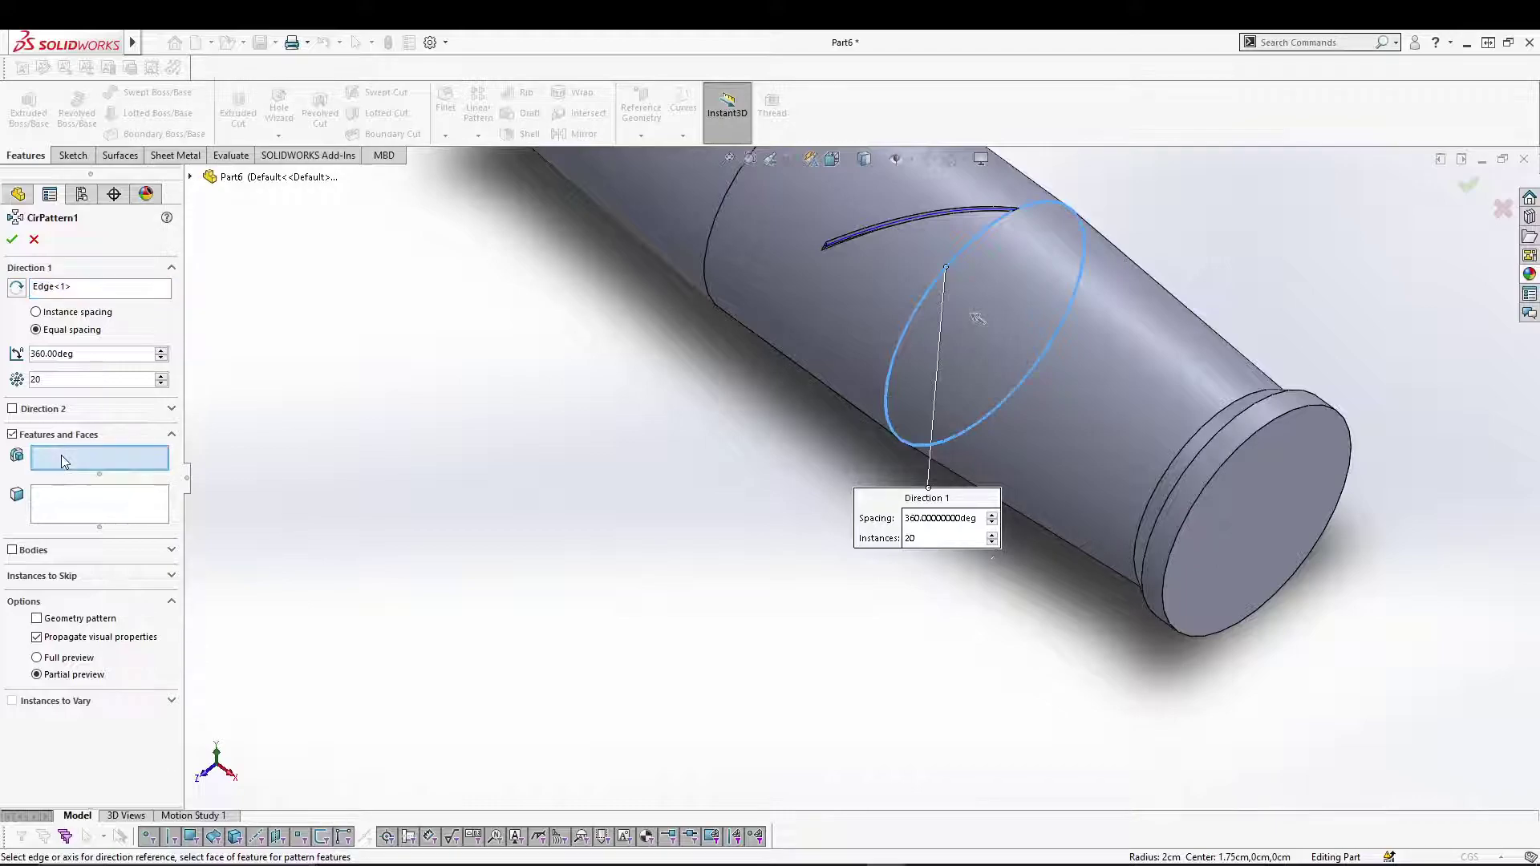
left_click(192, 178)
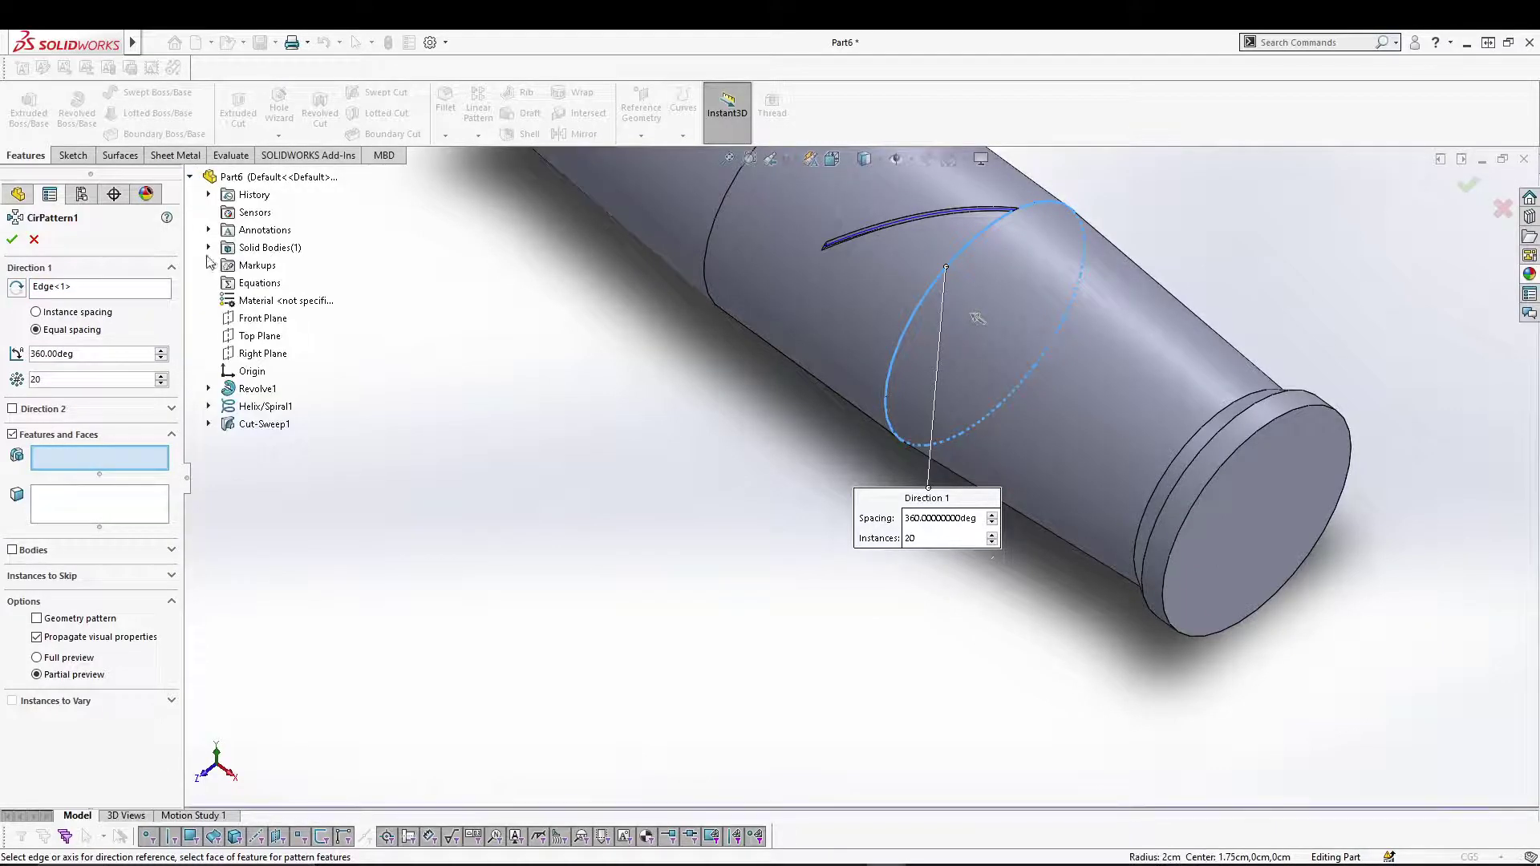
left_click(264, 424)
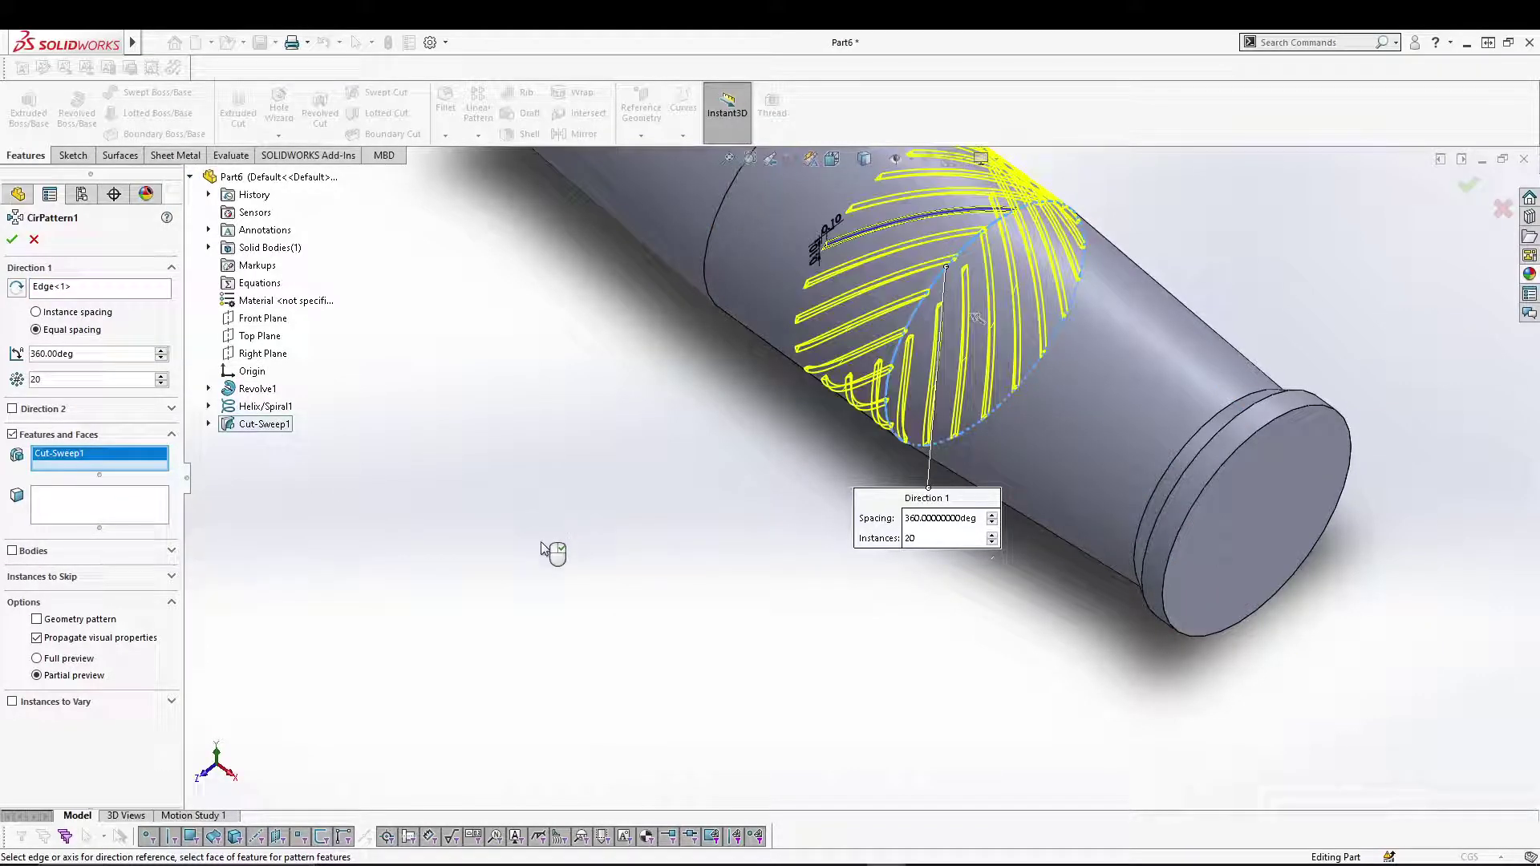
middle_click_drag(546, 544, 570, 494)
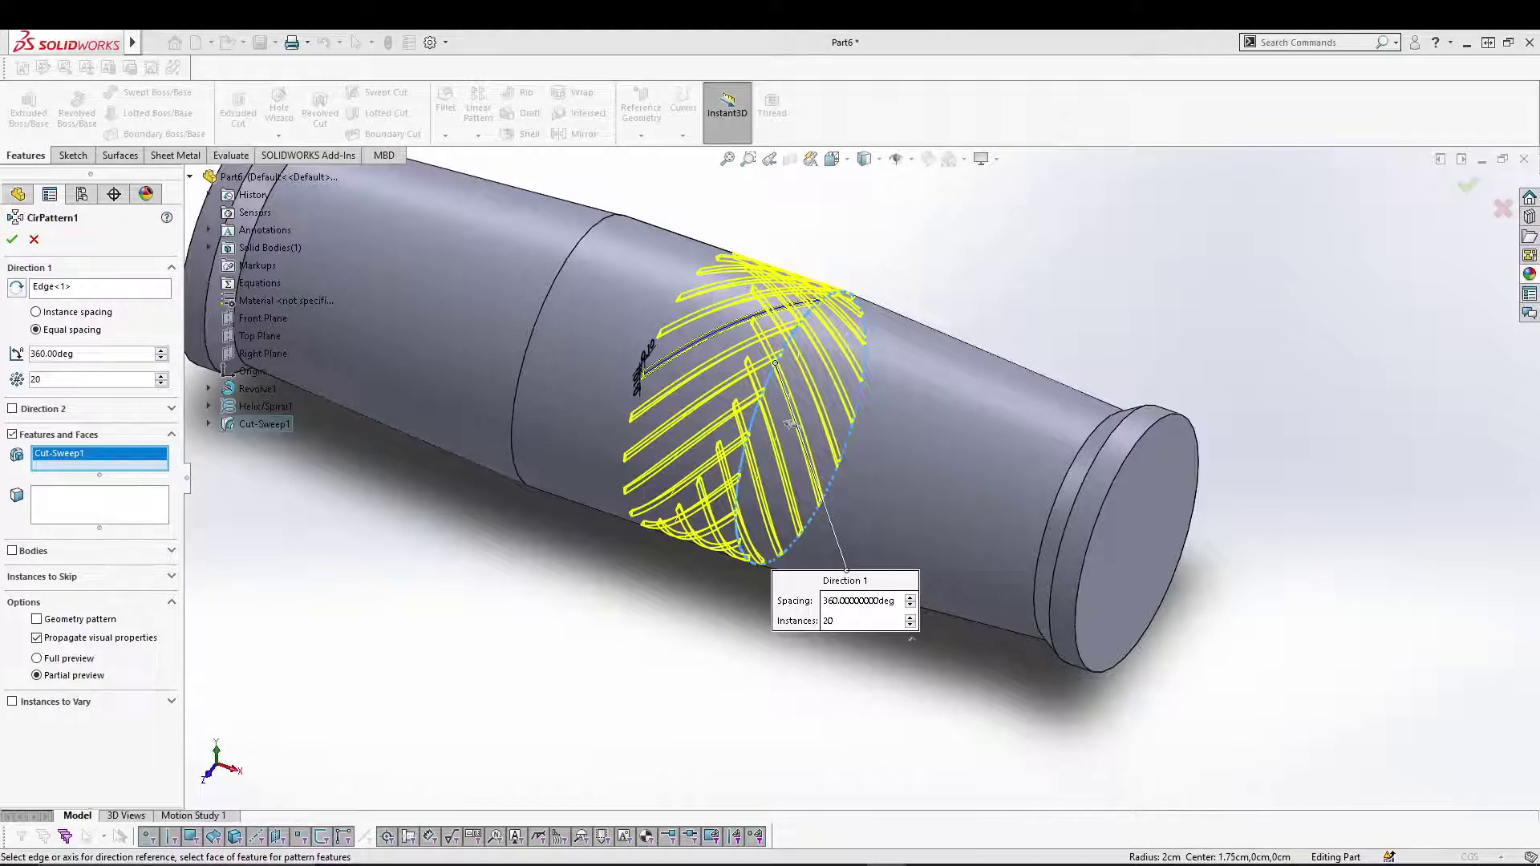
left_click(12, 239)
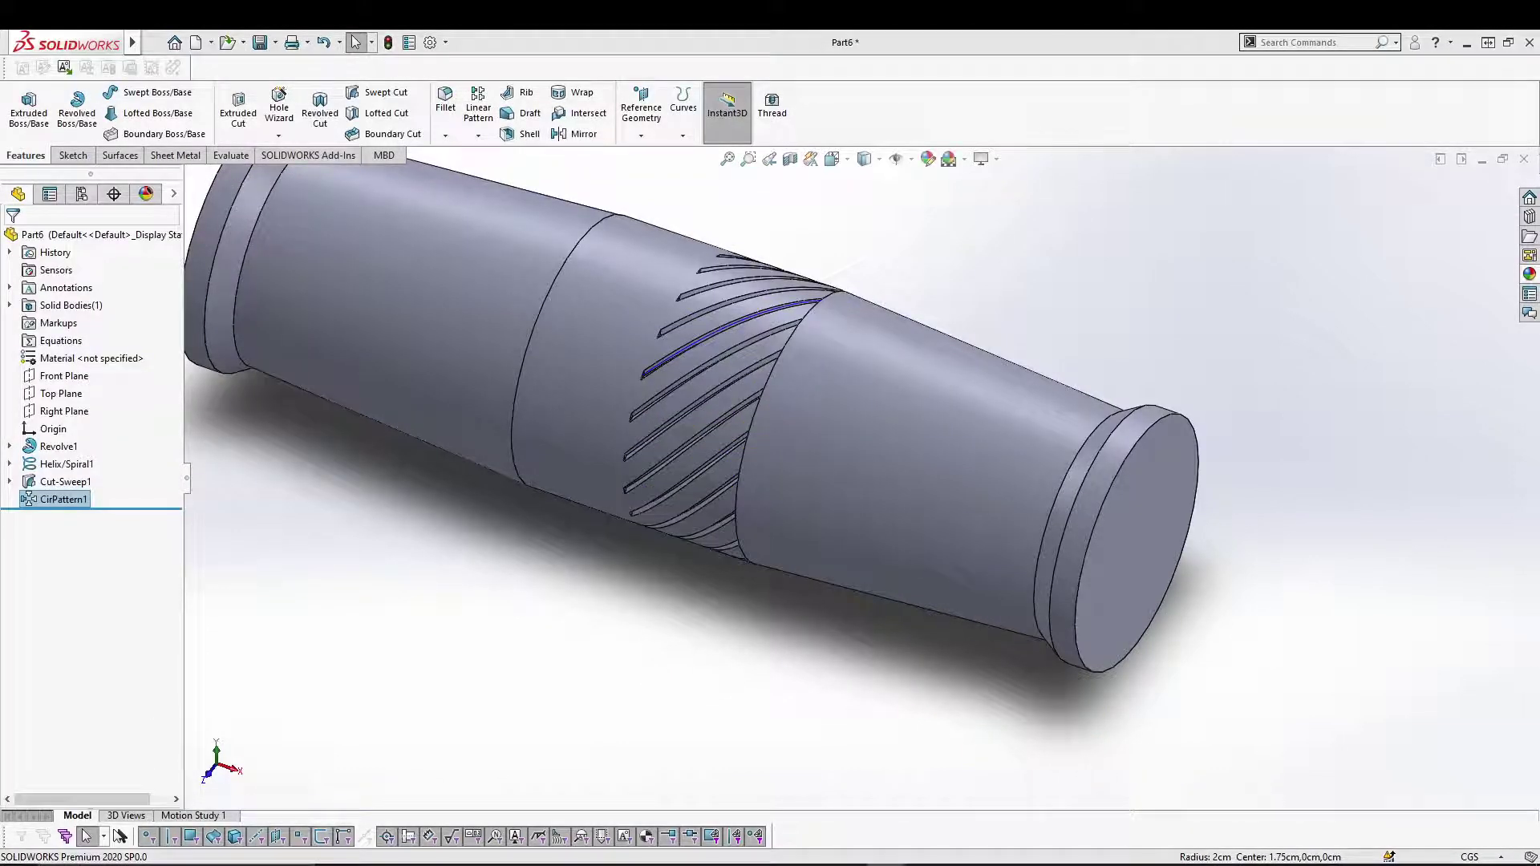
Create a reference plane offset 0.875 cm from the Right Plane, through the middle of the grooved band
mouse_move(585, 633)
middle_mouse_down()
mouse_move(618, 629)
mouse_move(631, 659)
mouse_move(658, 666)
mouse_move(556, 623)
middle_mouse_up()
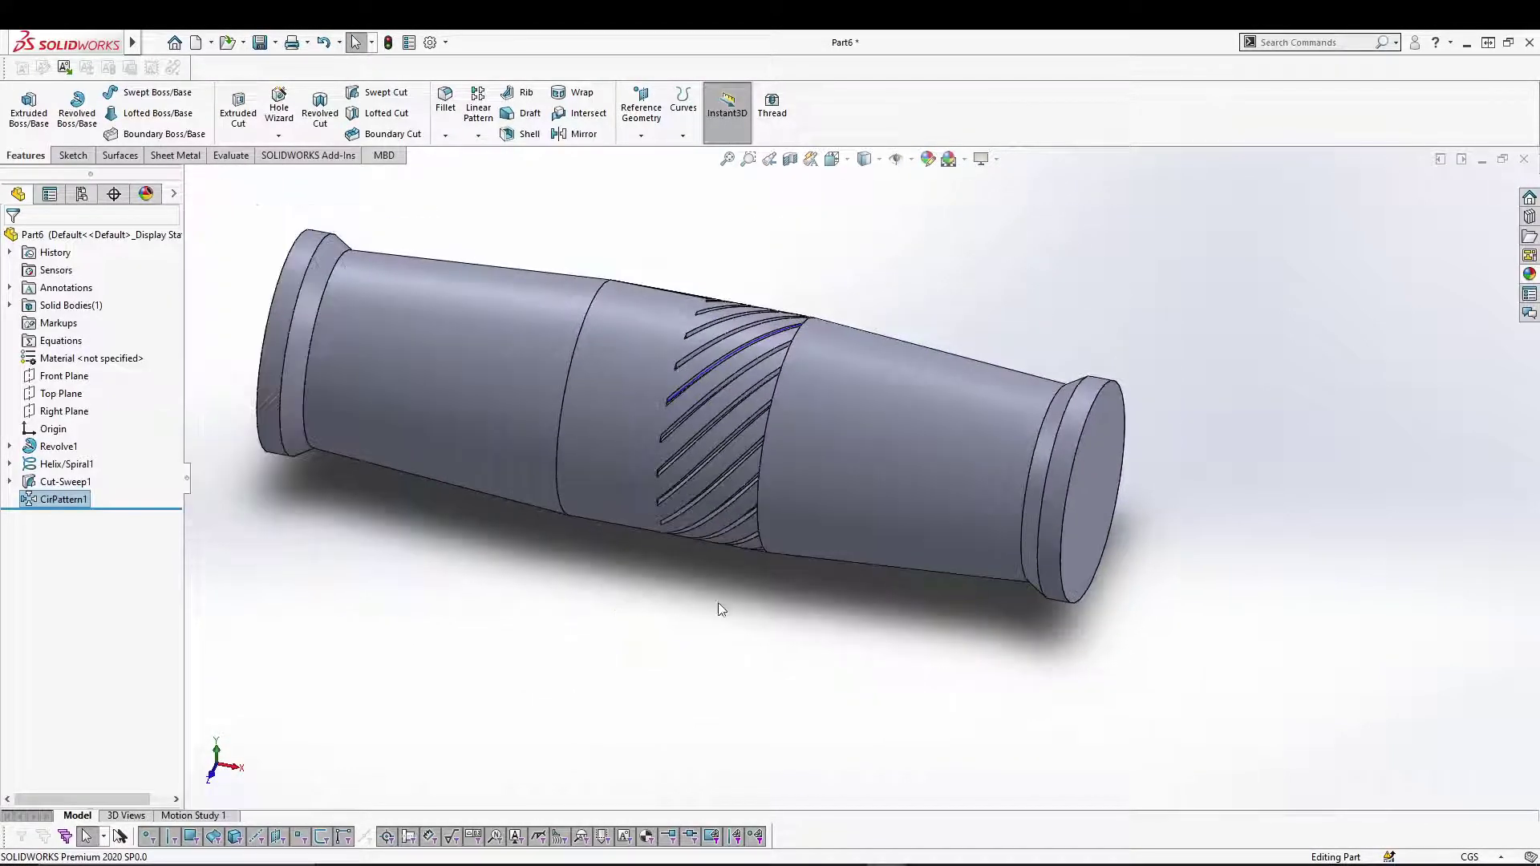
middle_click_drag(763, 614, 750, 623)
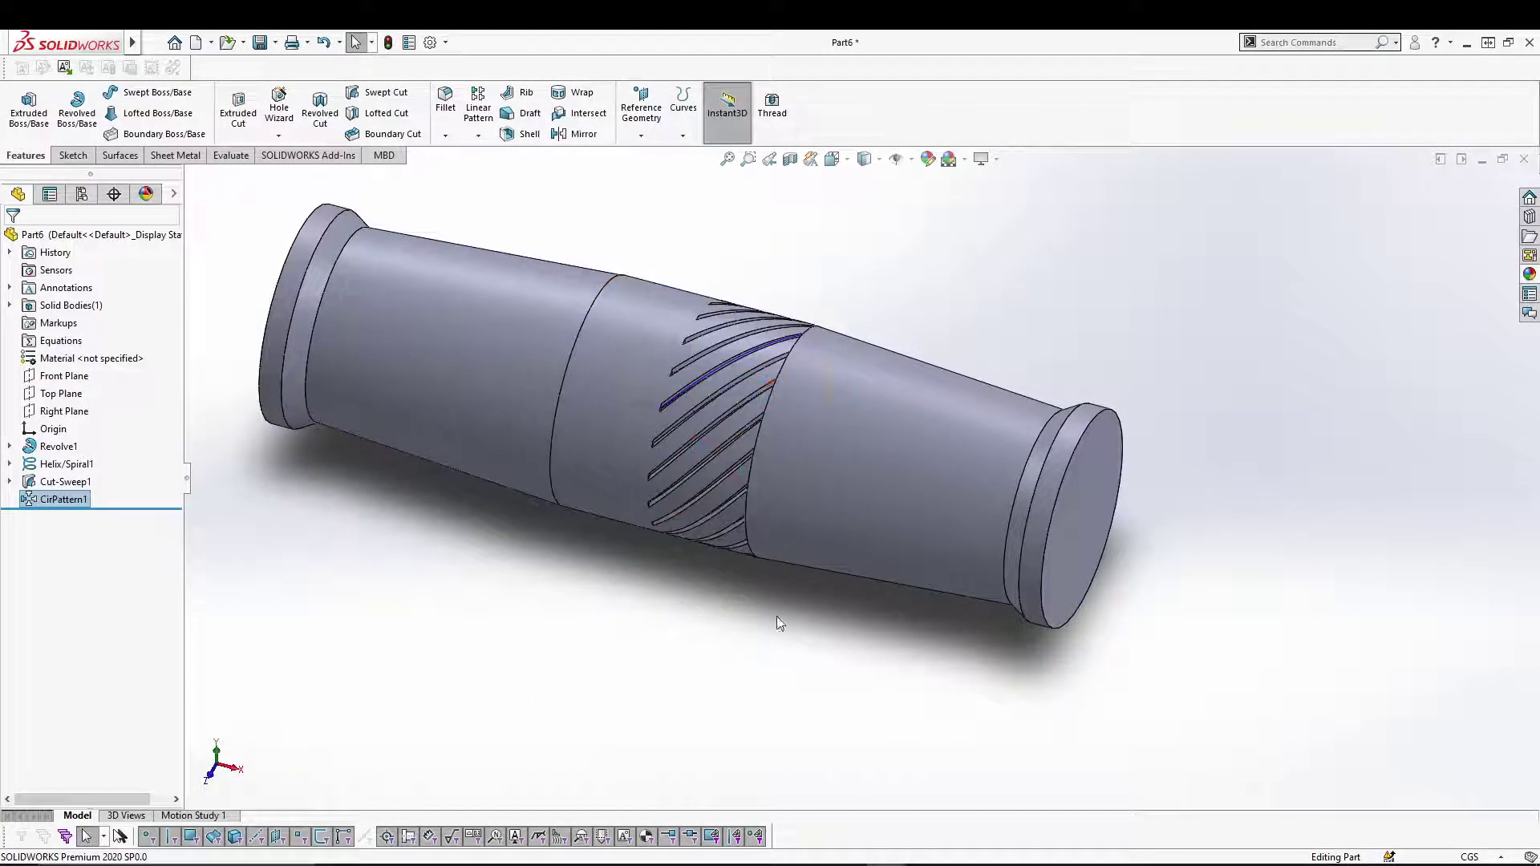
left_click(552, 614)
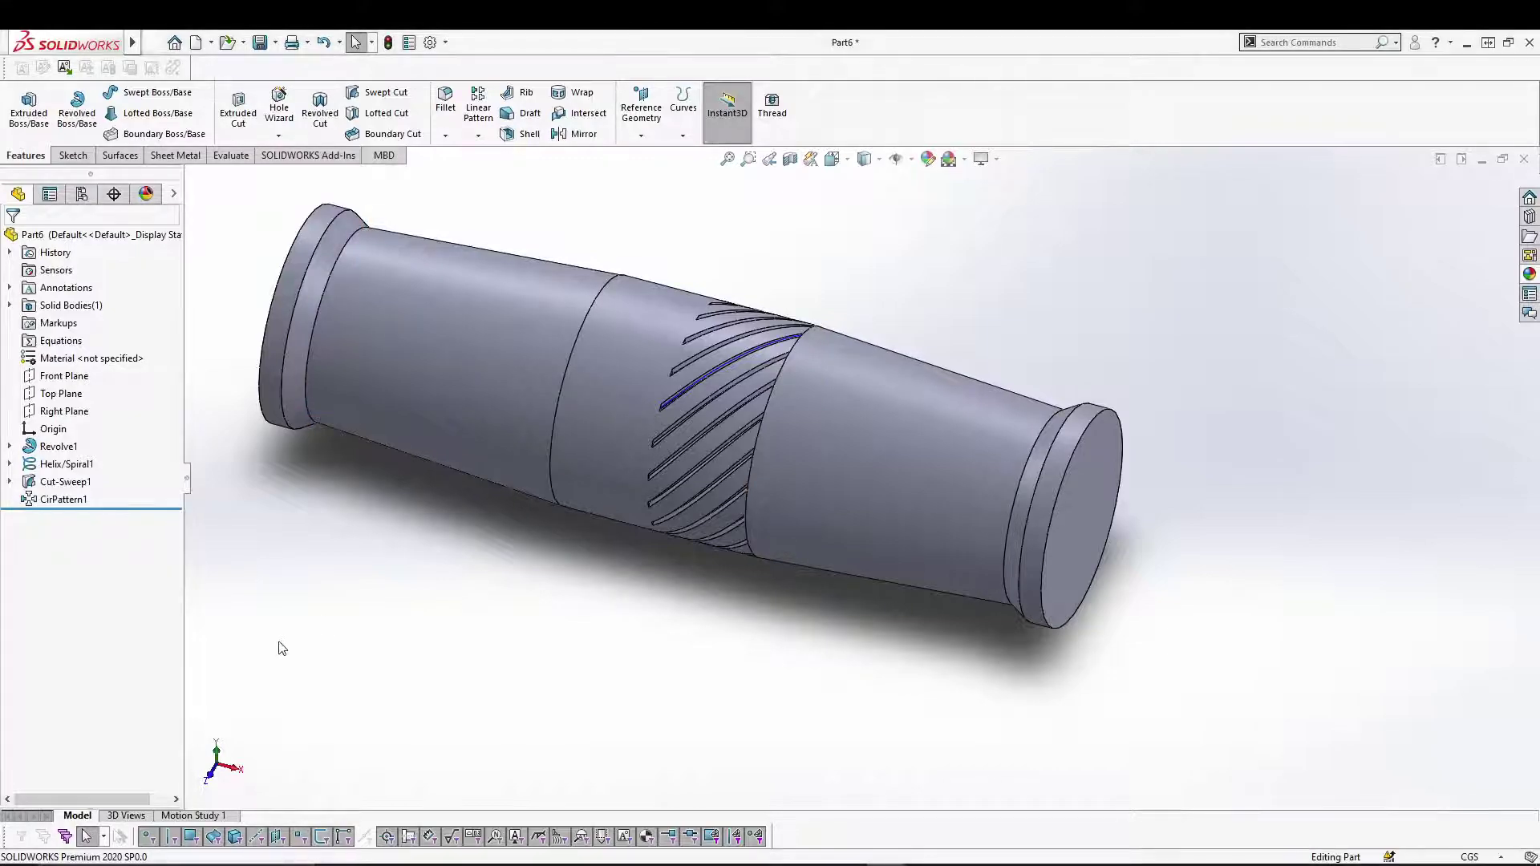
left_click(641, 135)
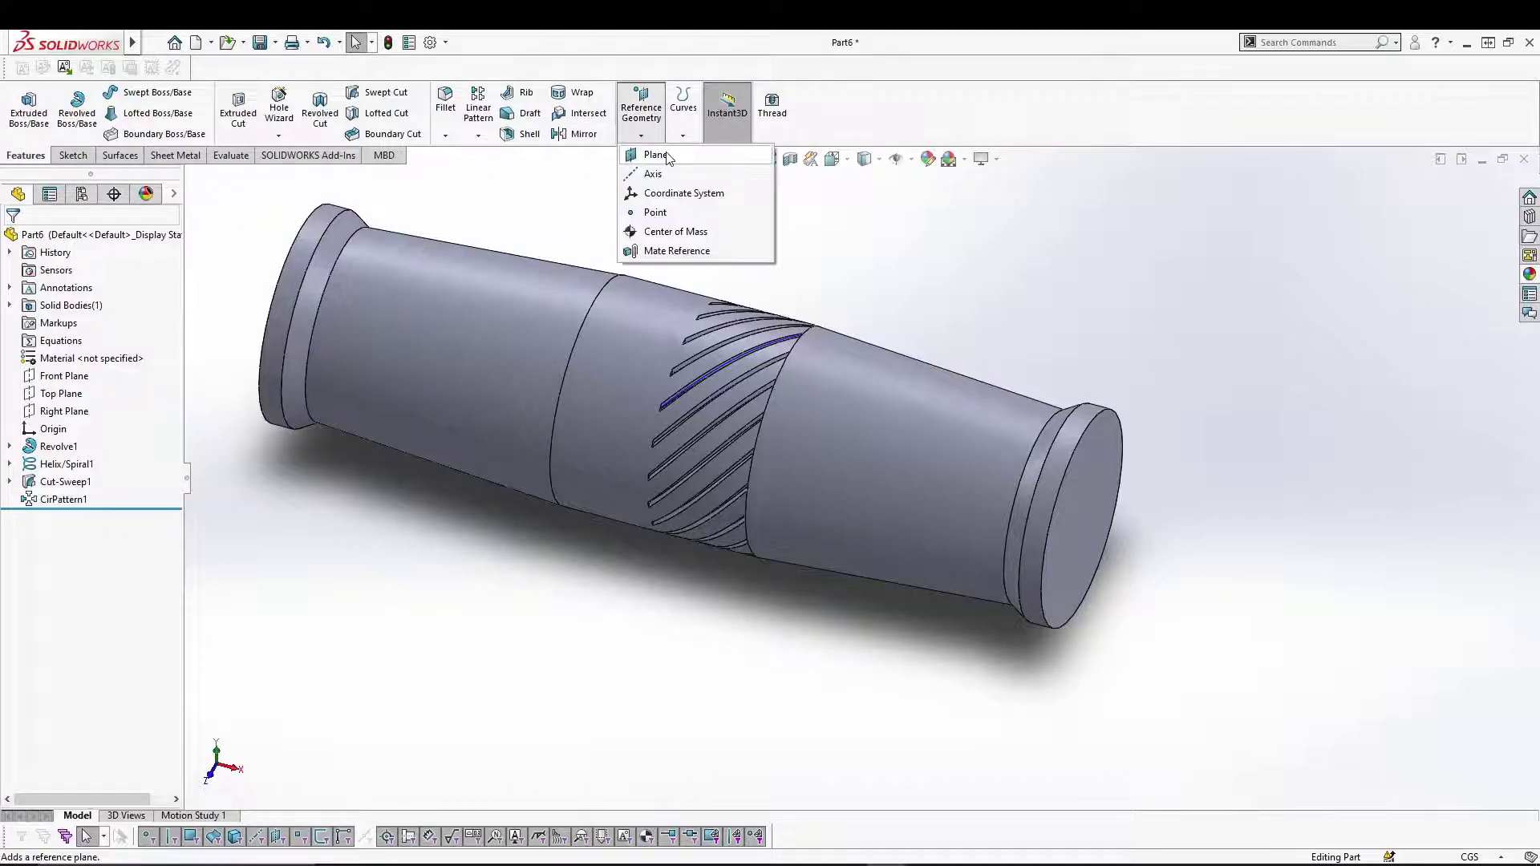
left_click(652, 151)
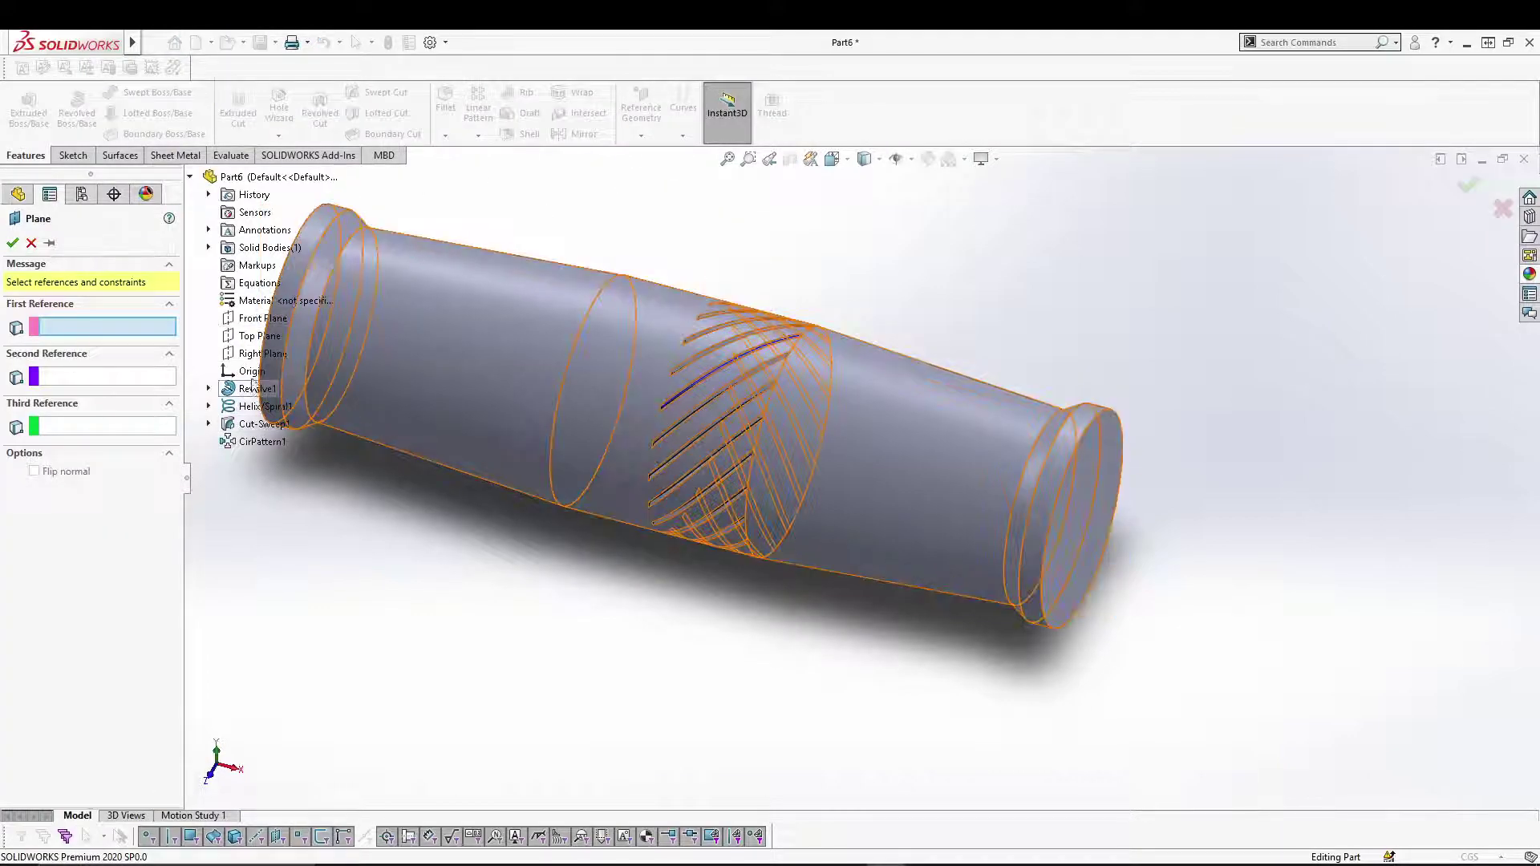
left_click(261, 353)
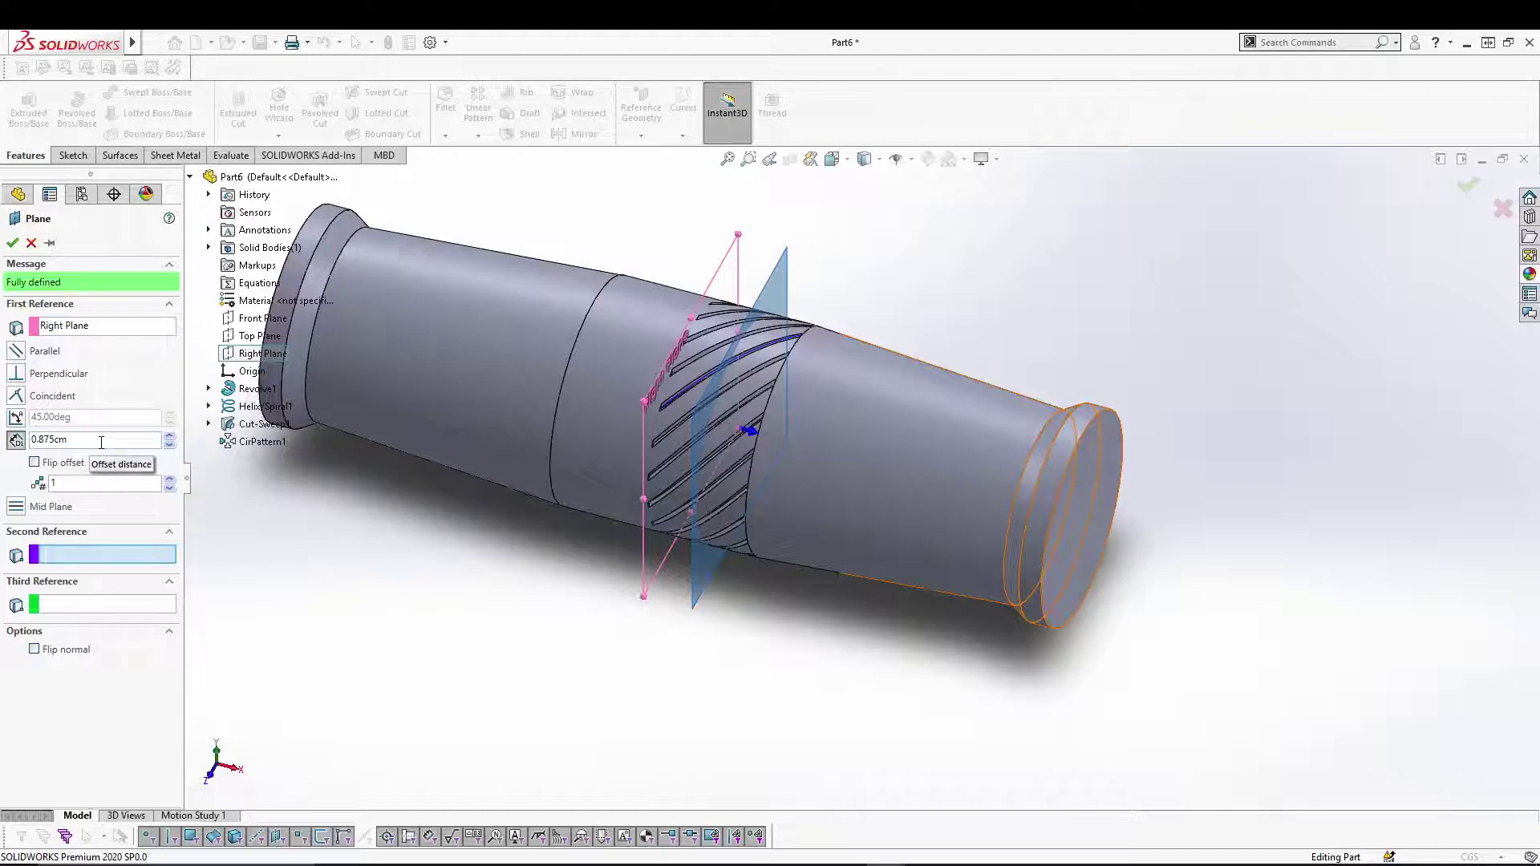
left_click(12, 242)
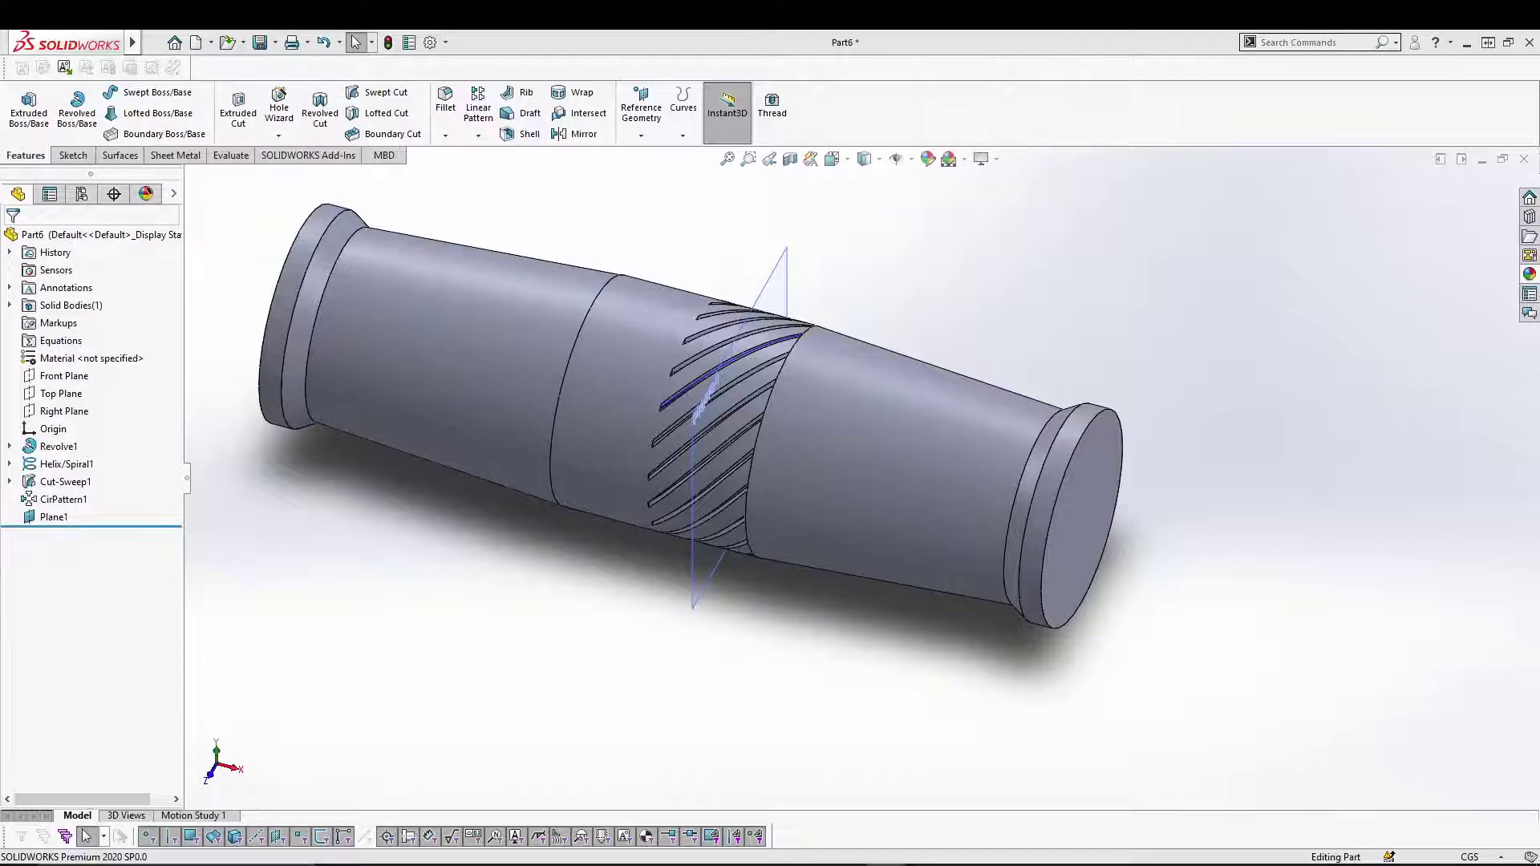
Mirror the circular pattern of grooves about the new offset plane to form a crossed knurl
left_click(584, 134)
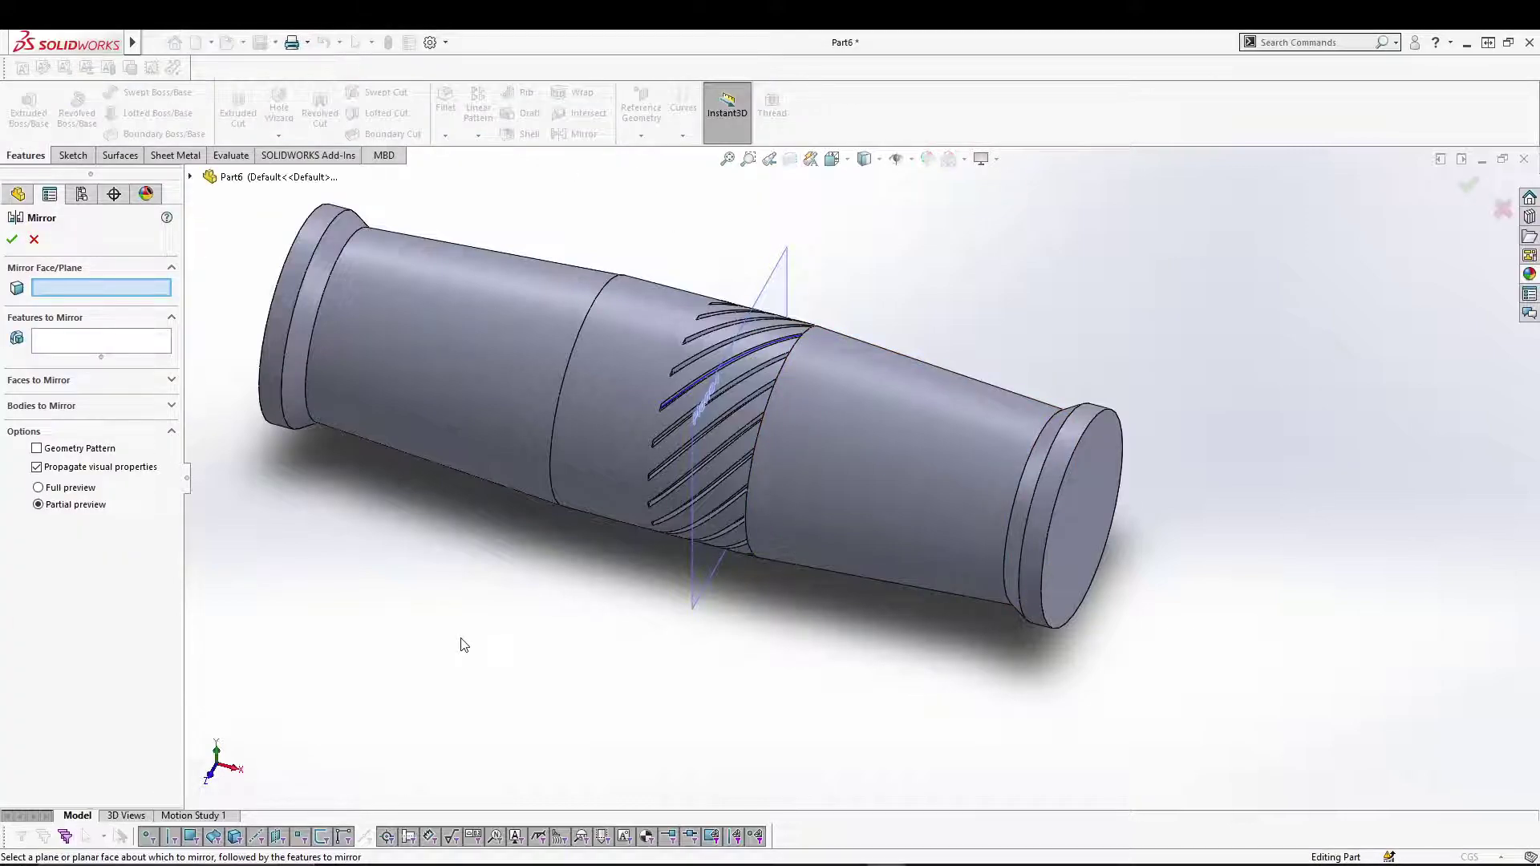
left_click(790, 265)
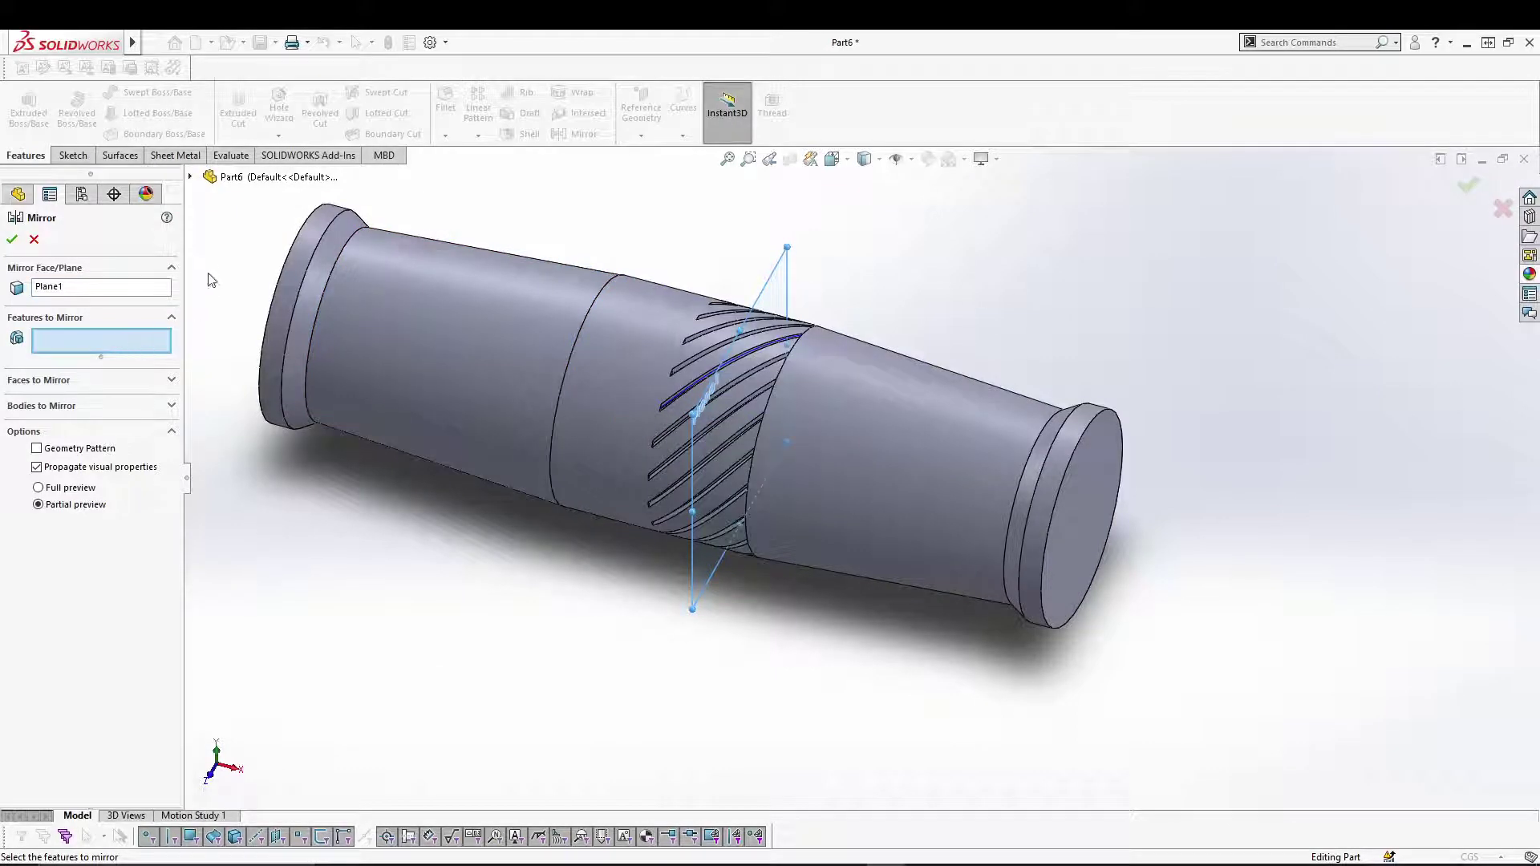
left_click(191, 177)
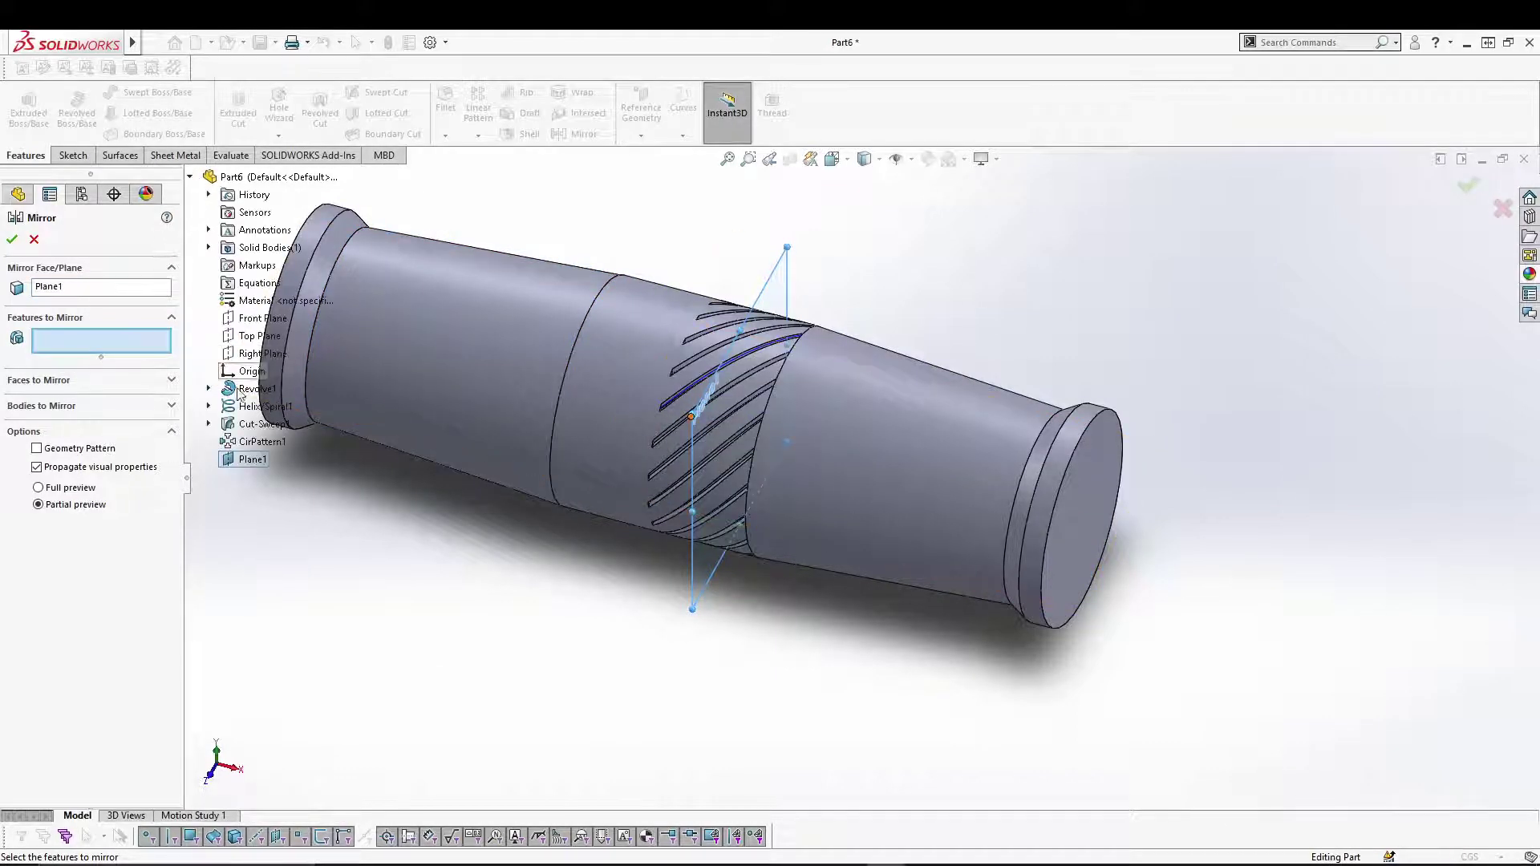
left_click(262, 441)
left_click(12, 239)
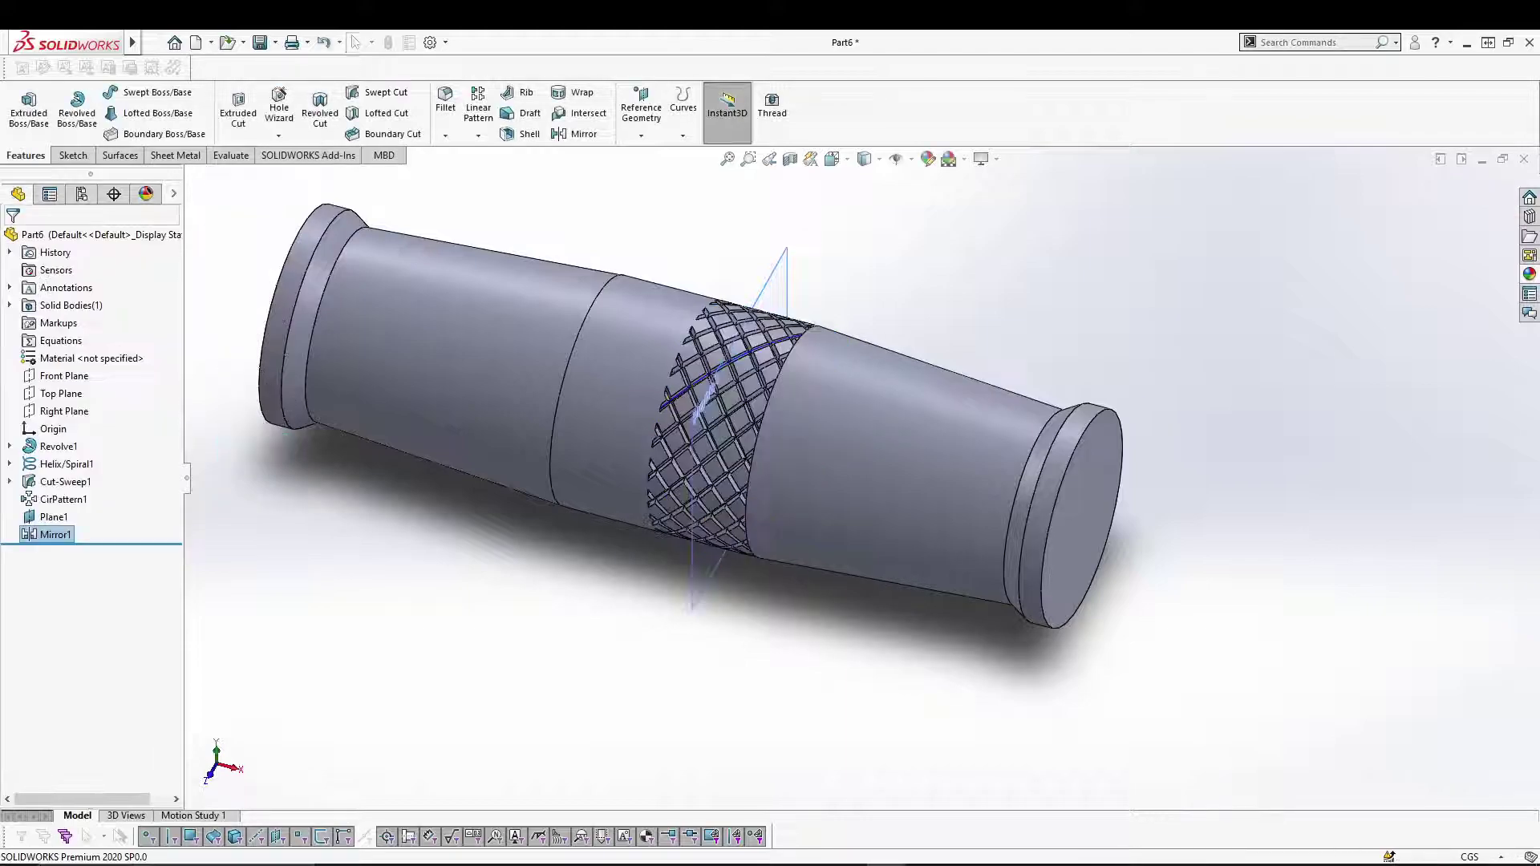
middle_click_drag(581, 596, 630, 576)
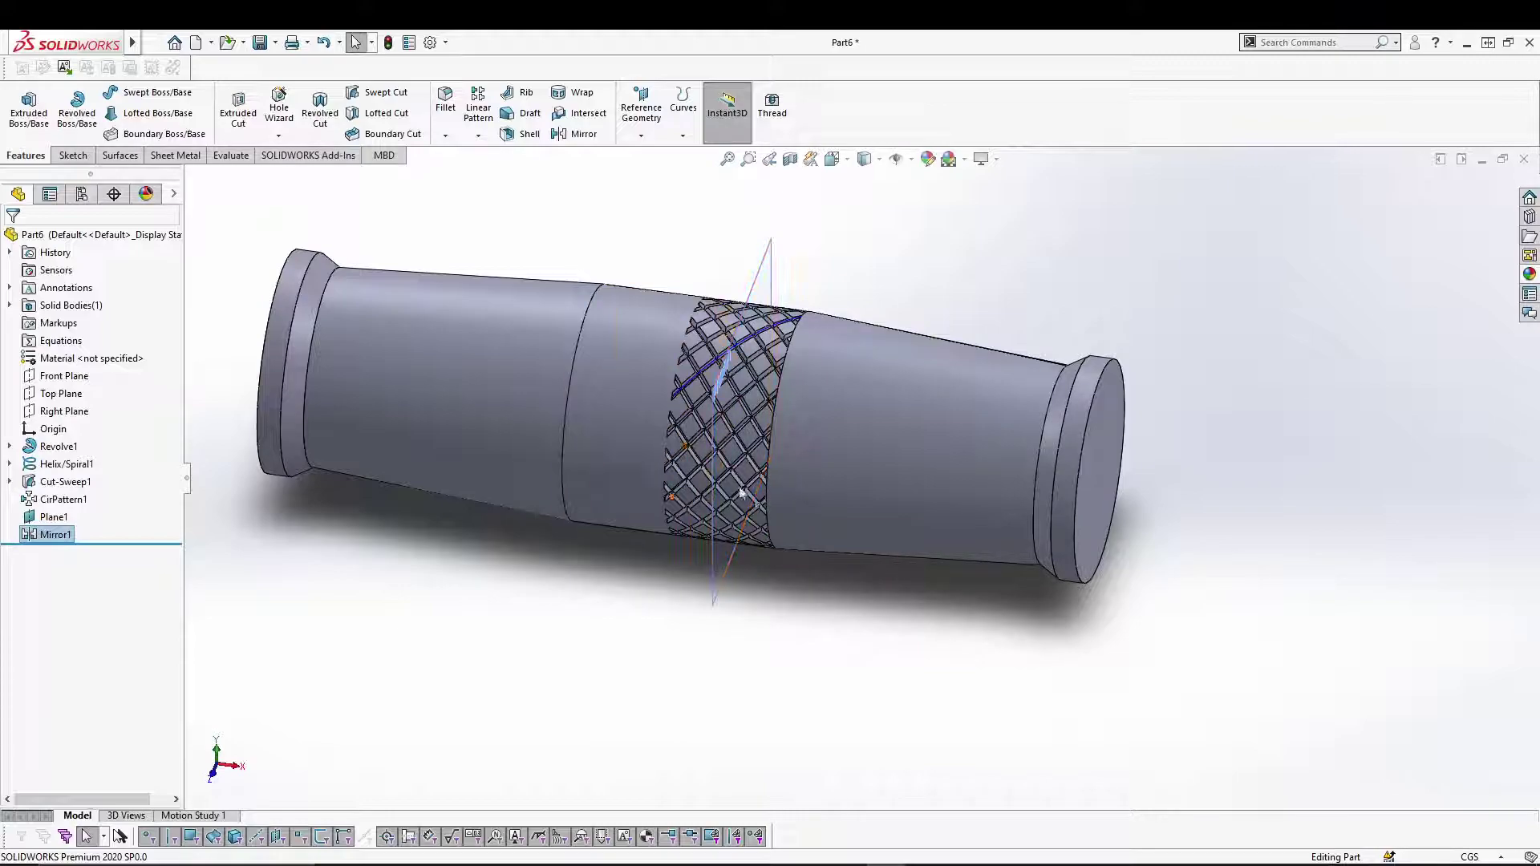
scroll(847, 300, "down", 2)
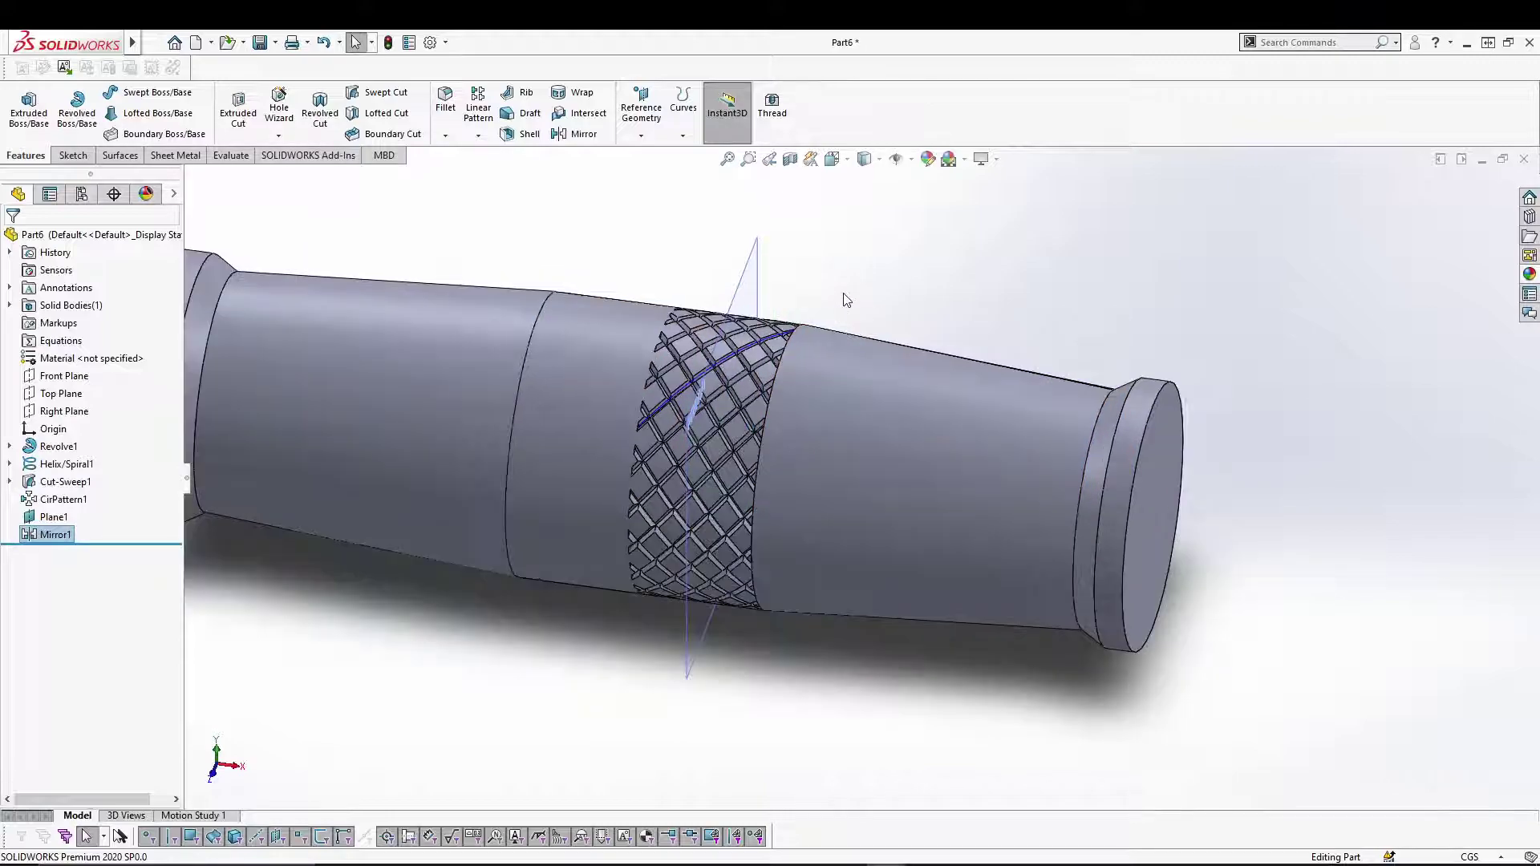
Mirror the Mirror1 groove feature about the Right Plane to extend the crossed knurl over the other half of the band
middle_click_drag(882, 279, 877, 305)
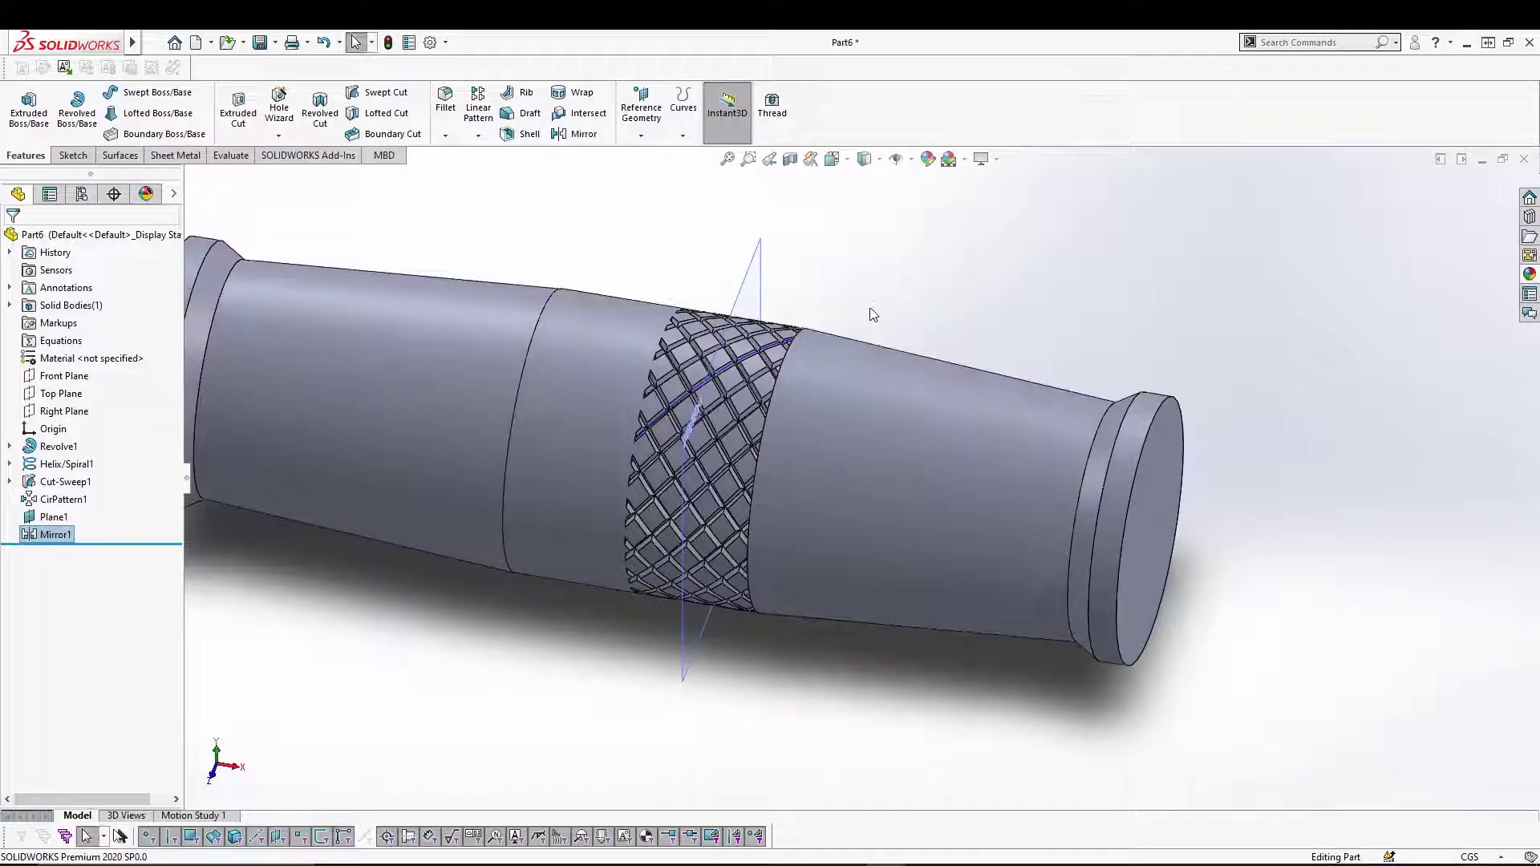
key("f")
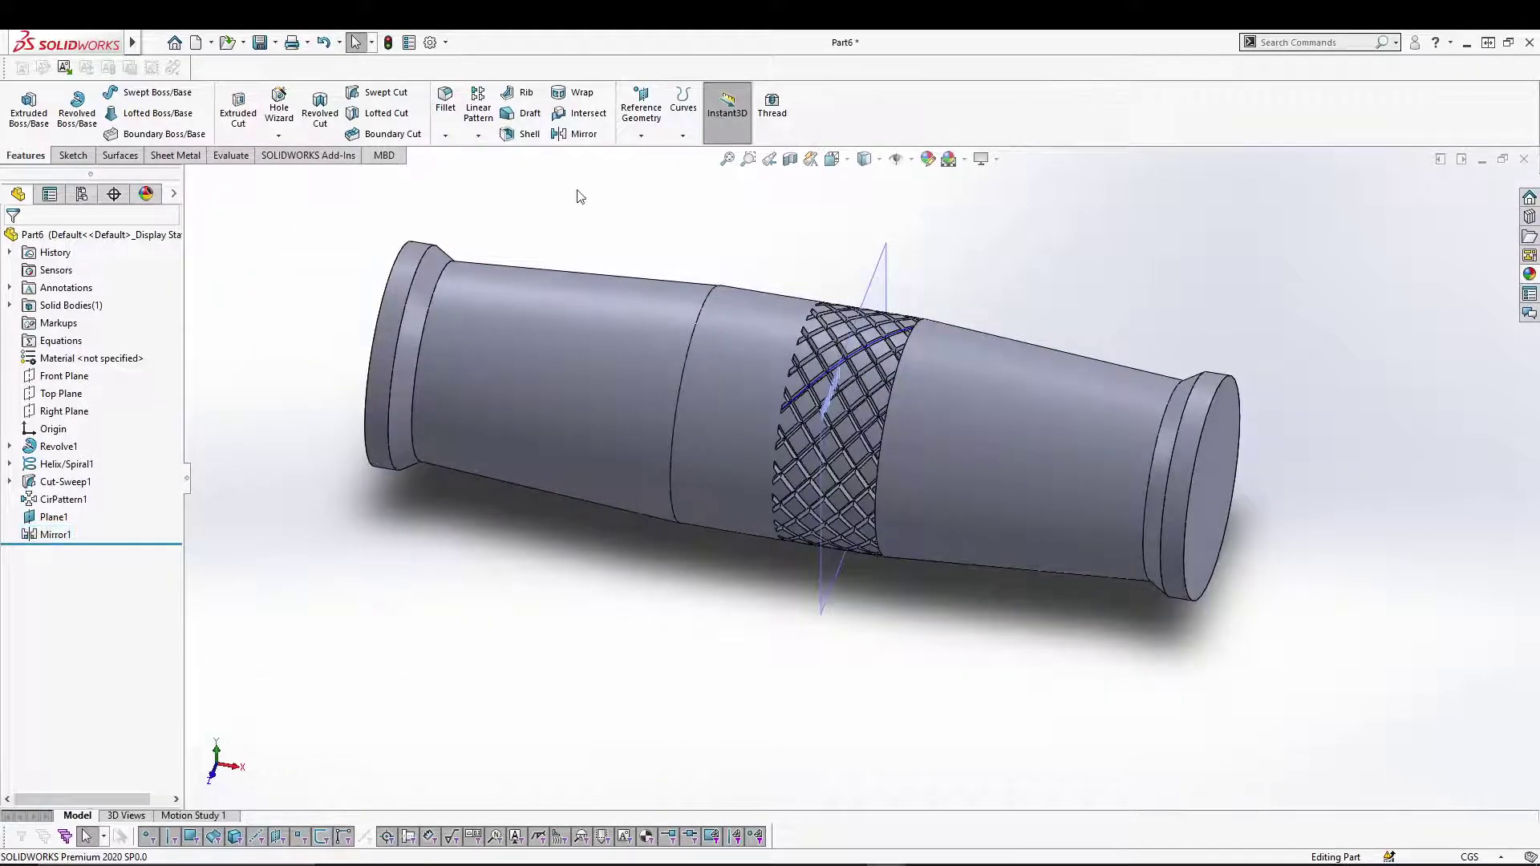
left_click(576, 134)
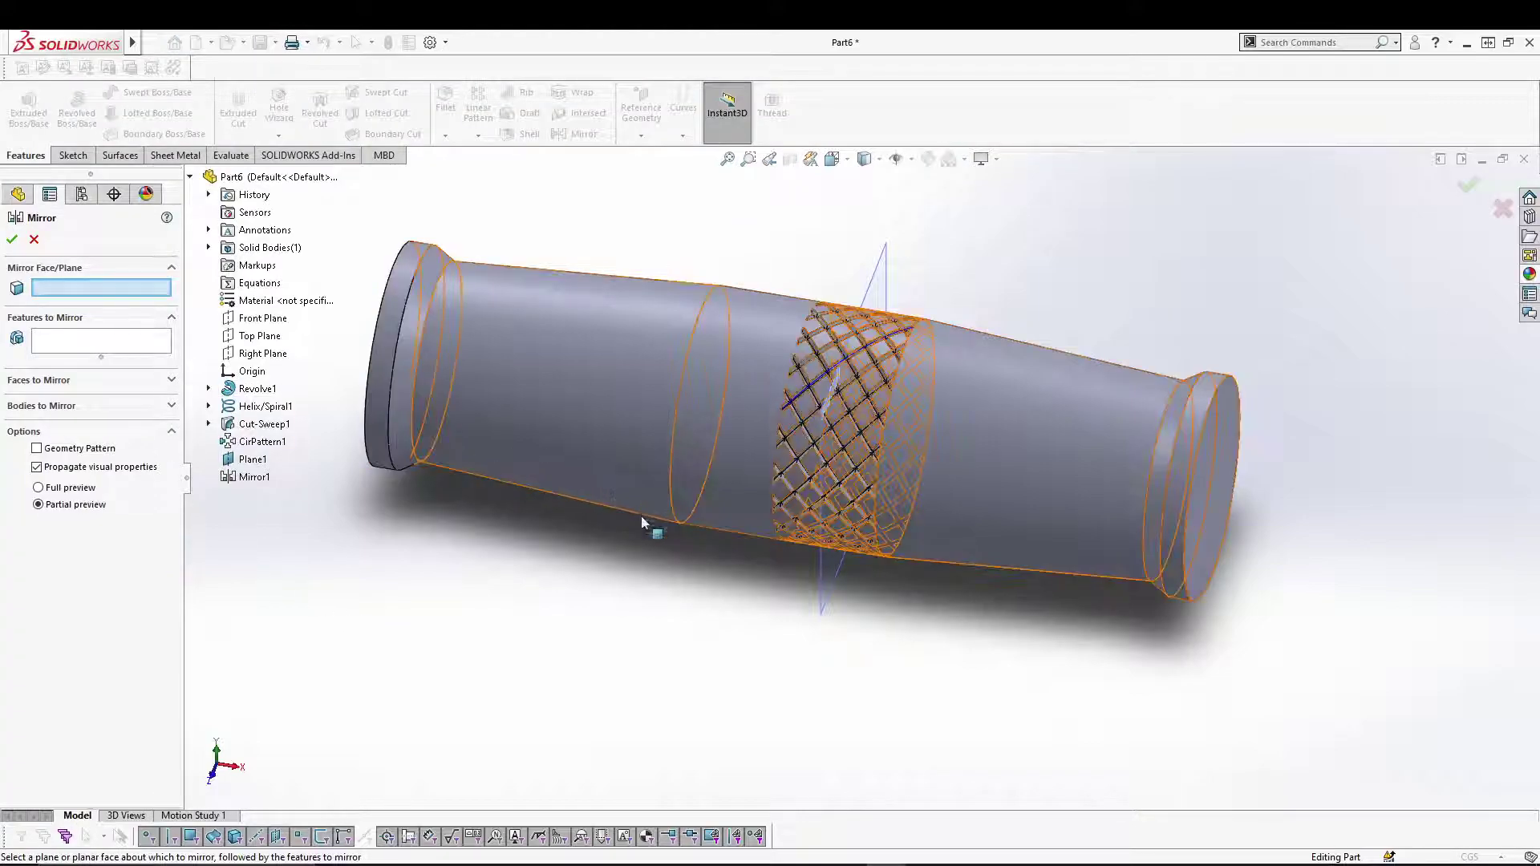
left_click(262, 353)
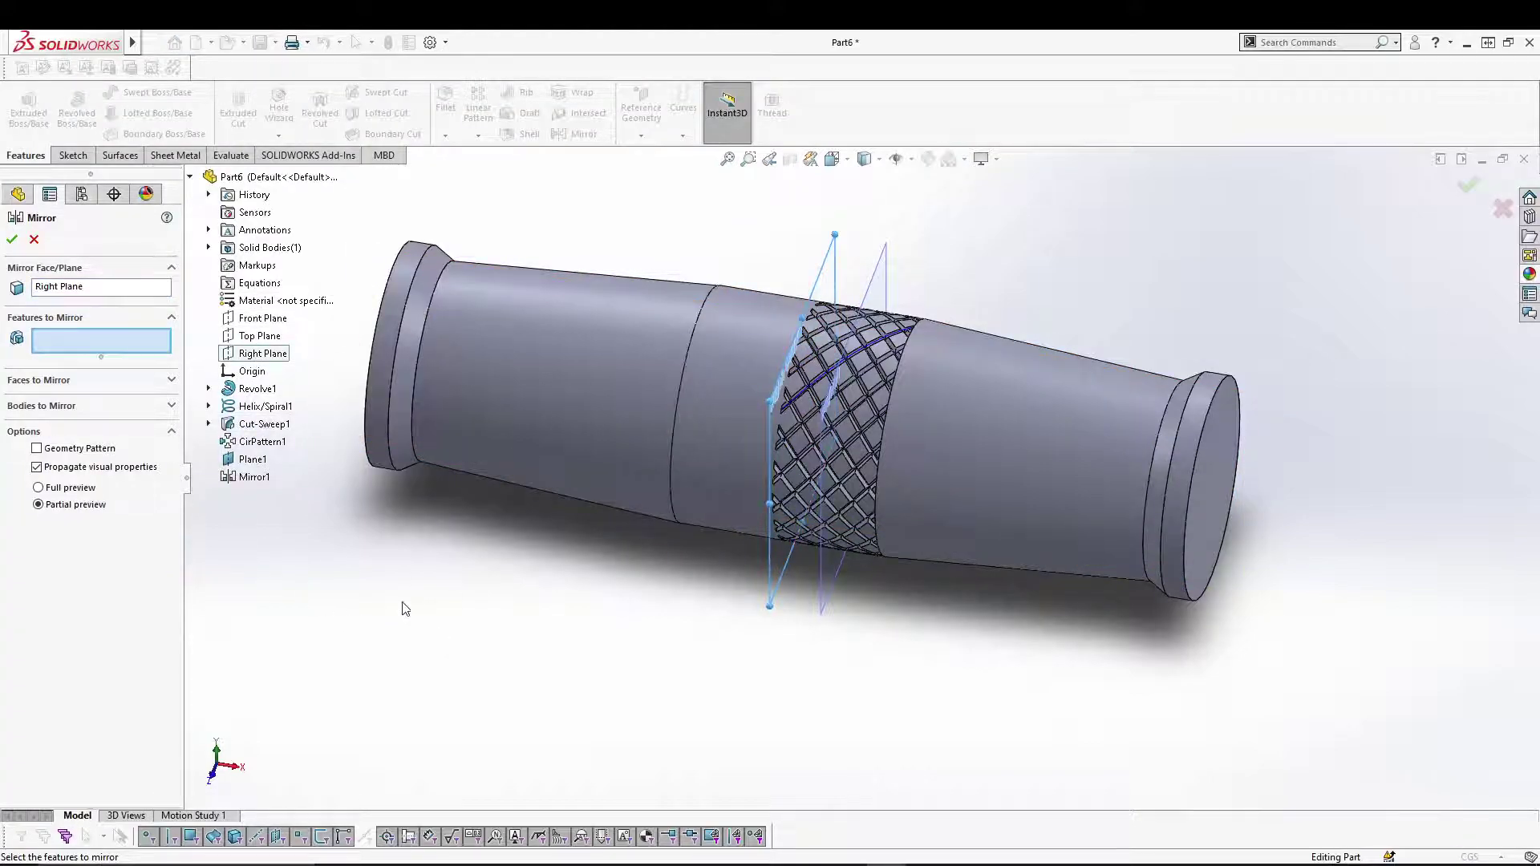
left_click(255, 477)
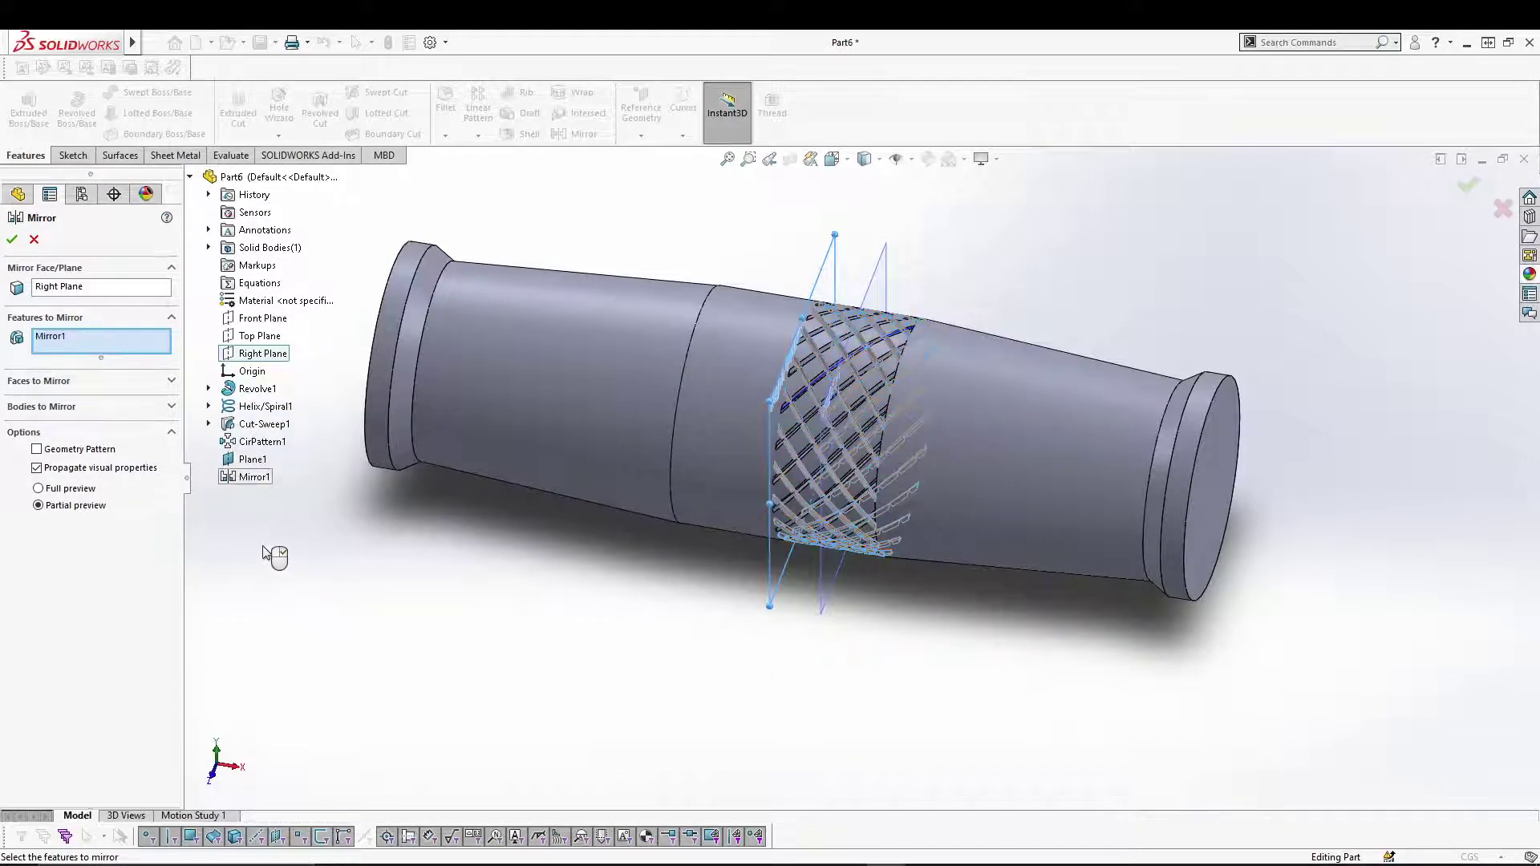
left_click(12, 240)
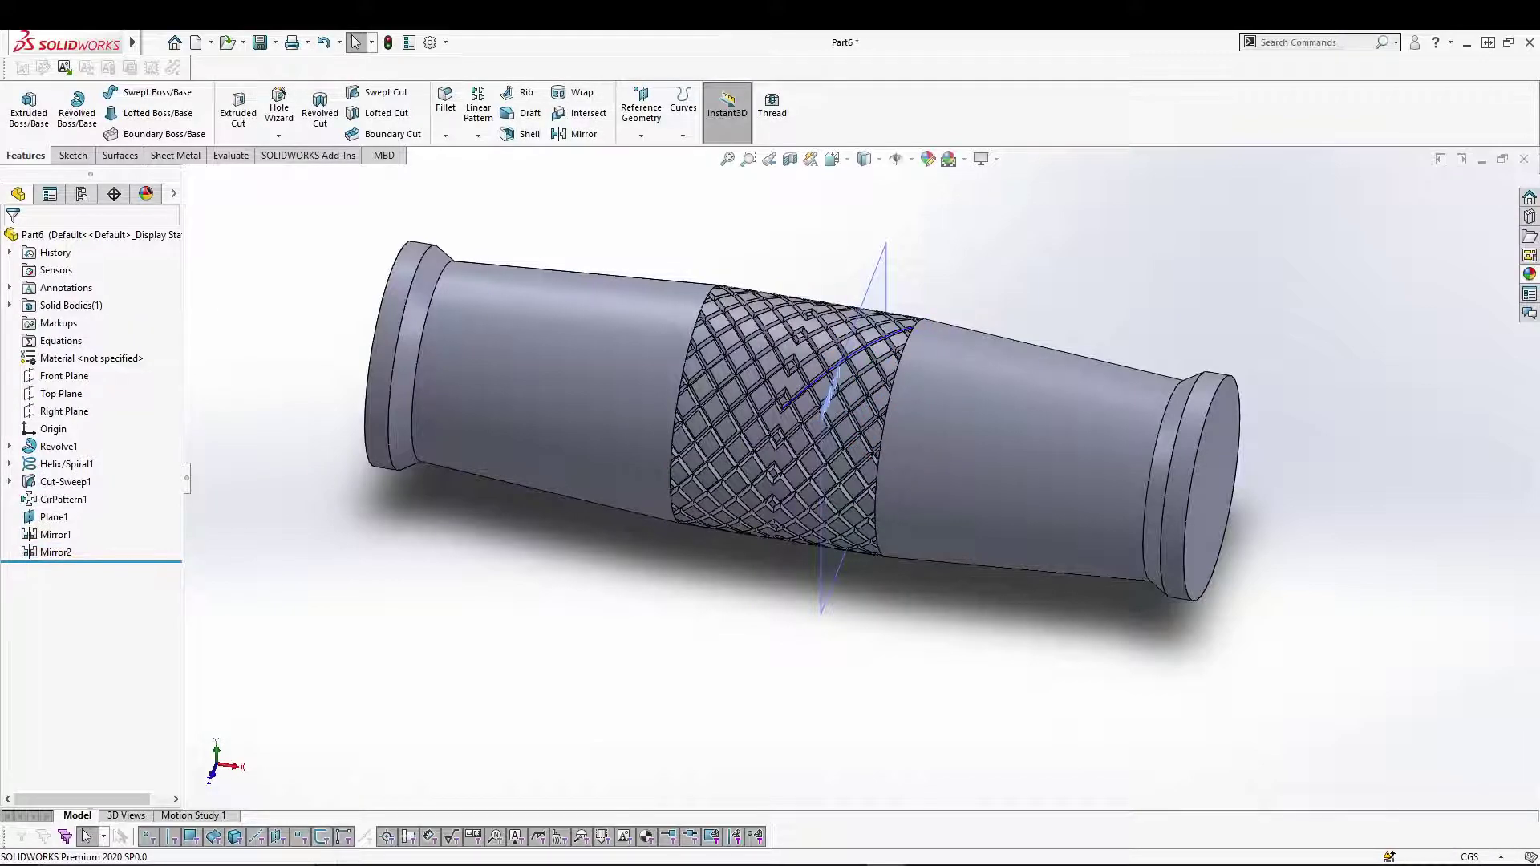
Examine the full knurled band closely from several angles, especially where the two mirrored halves meet
key("z")
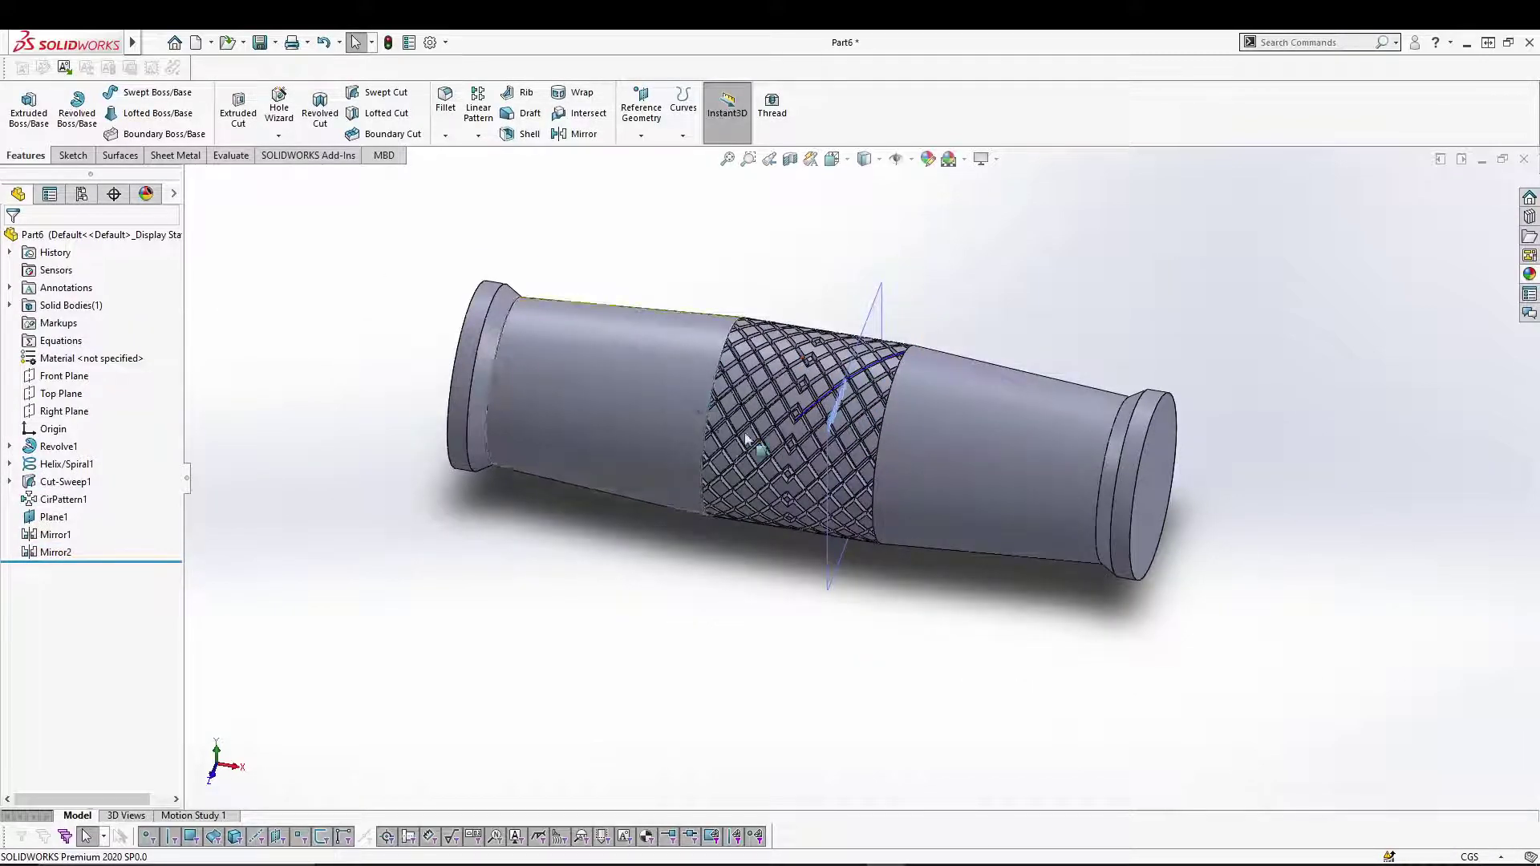
scroll(783, 453, "down", 4)
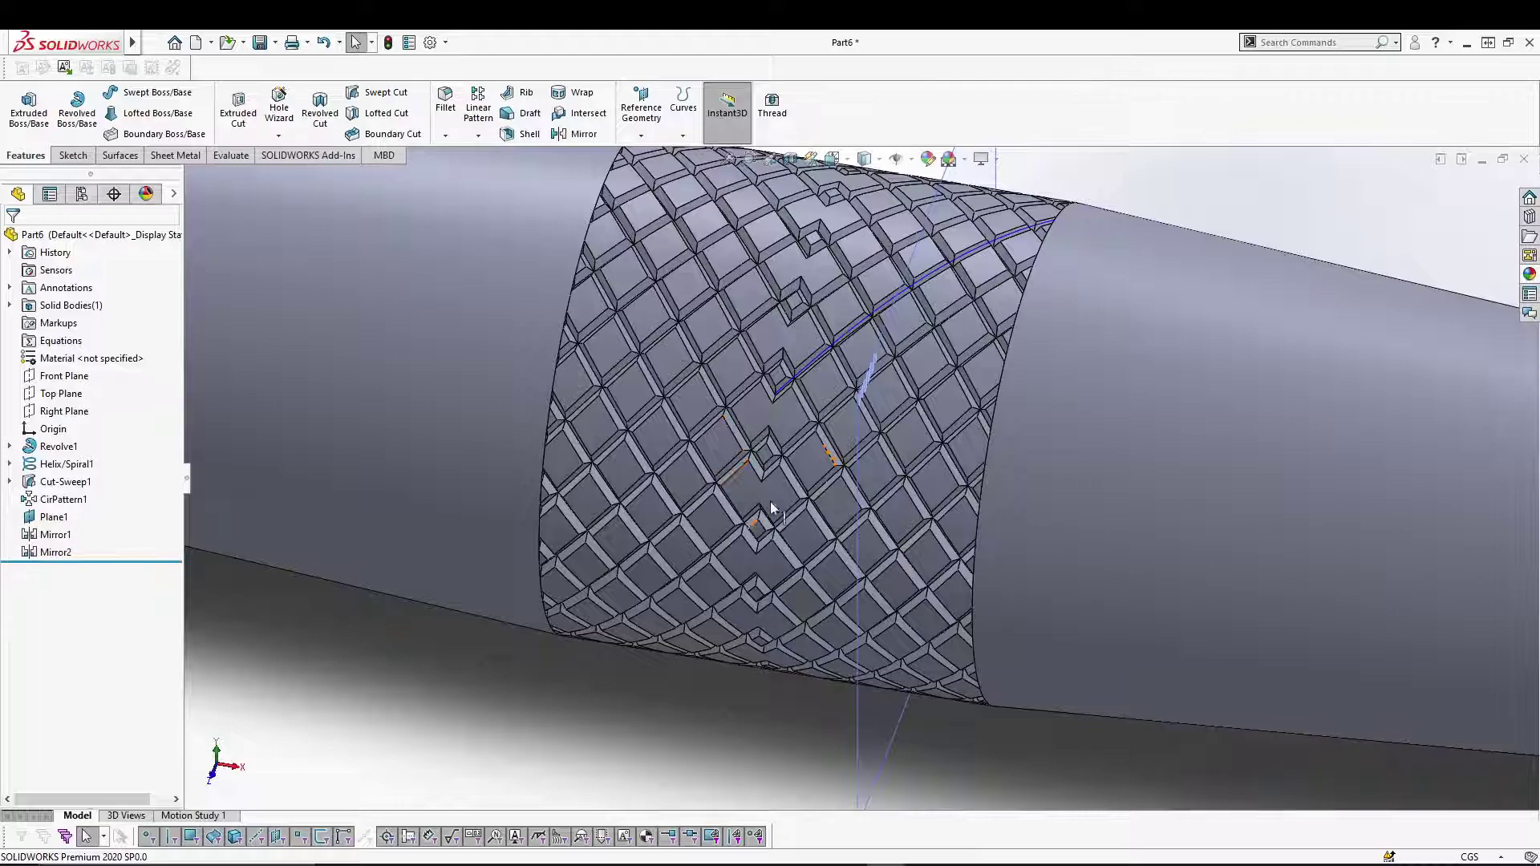
scroll(787, 459, "up", 3)
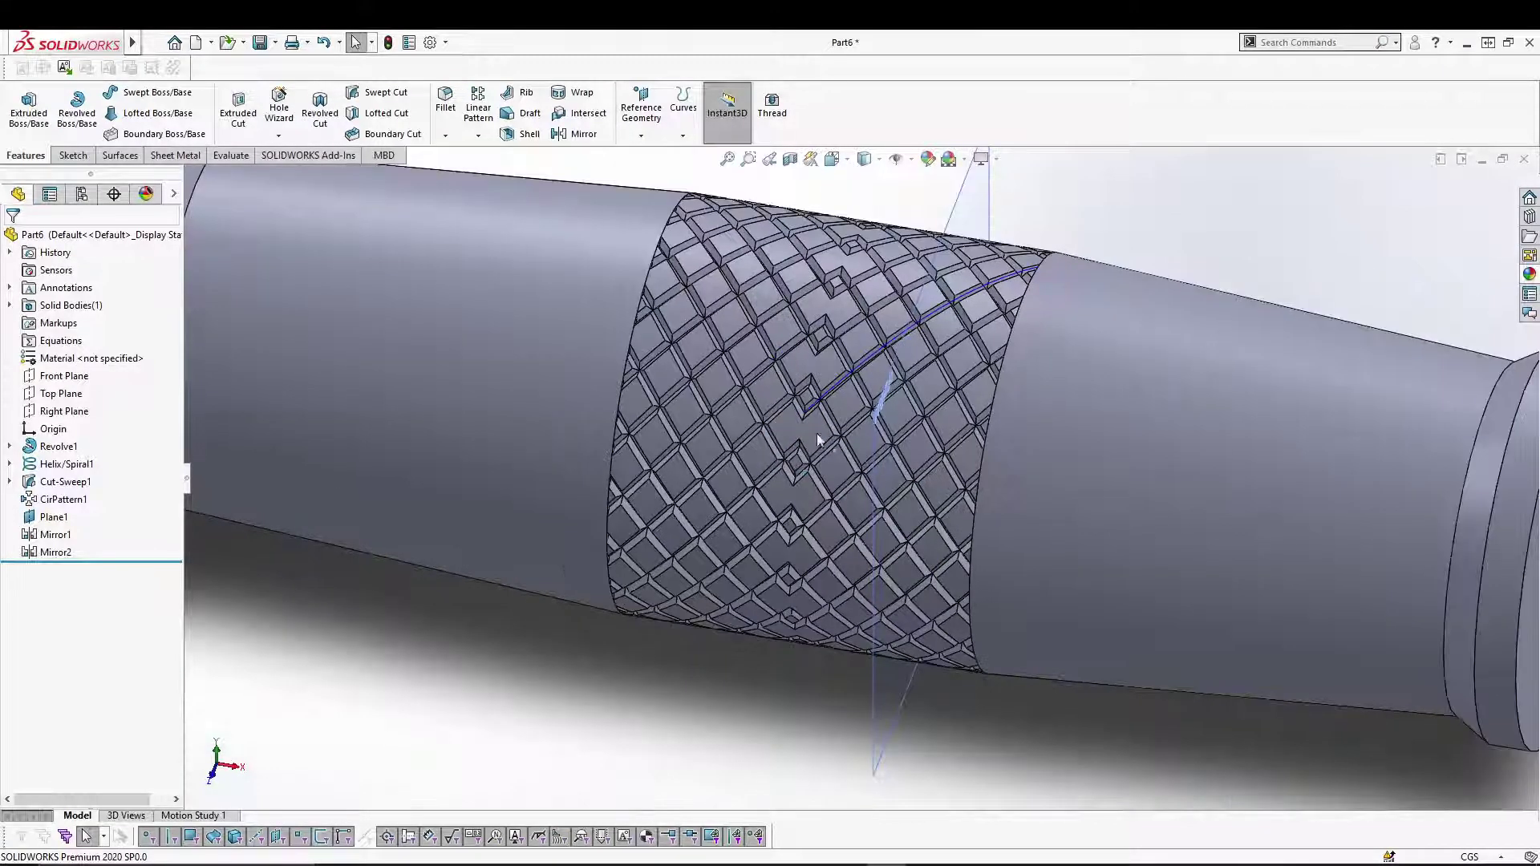
scroll(829, 379, "up", 1)
scroll(829, 378, "up", 1)
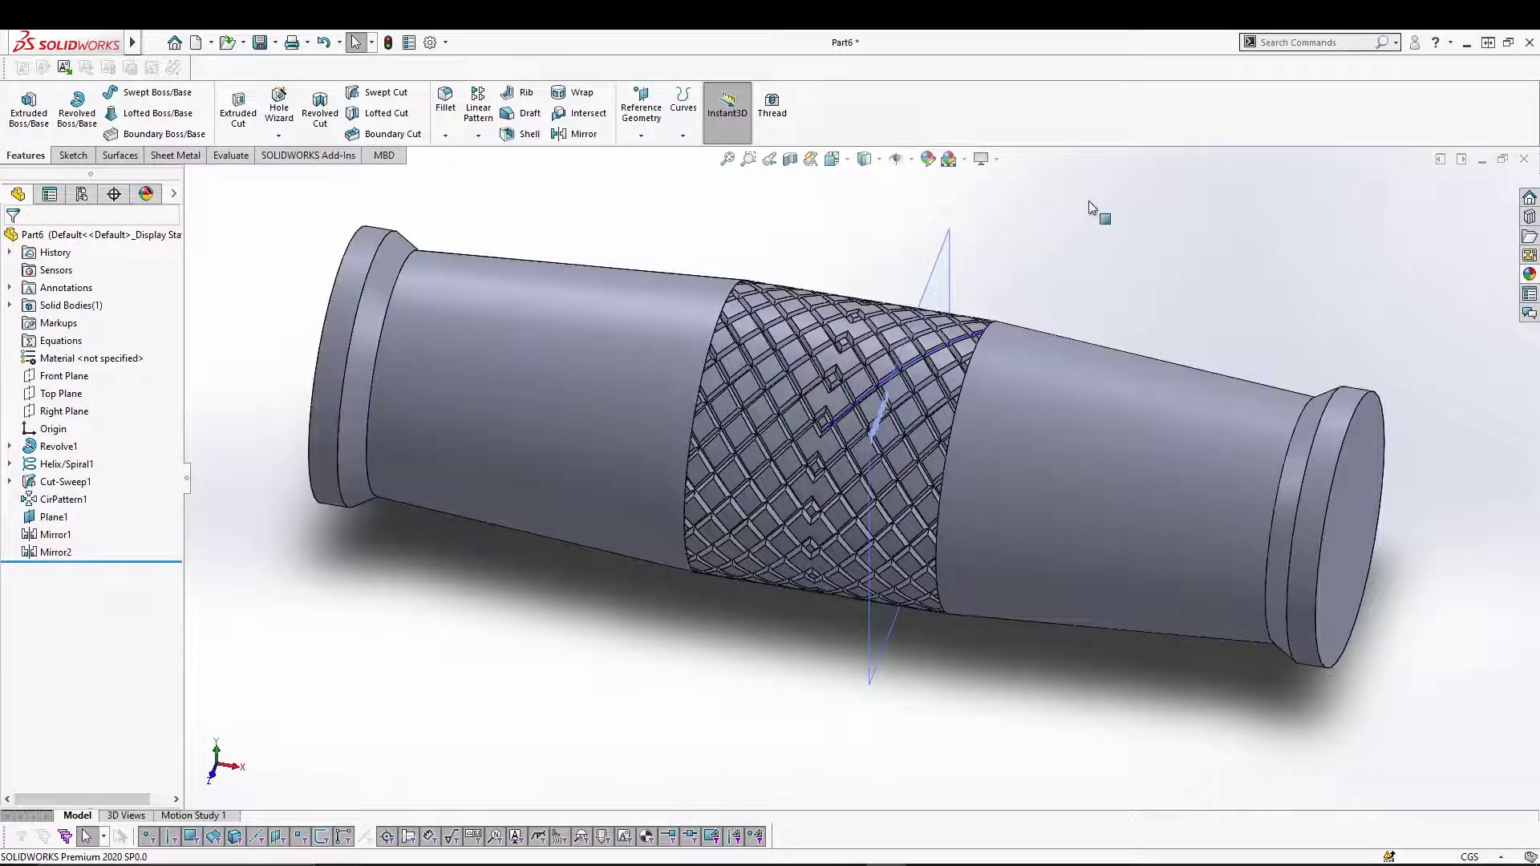
middle_click_drag(1080, 241, 1035, 241)
scroll(928, 349, "down", 3)
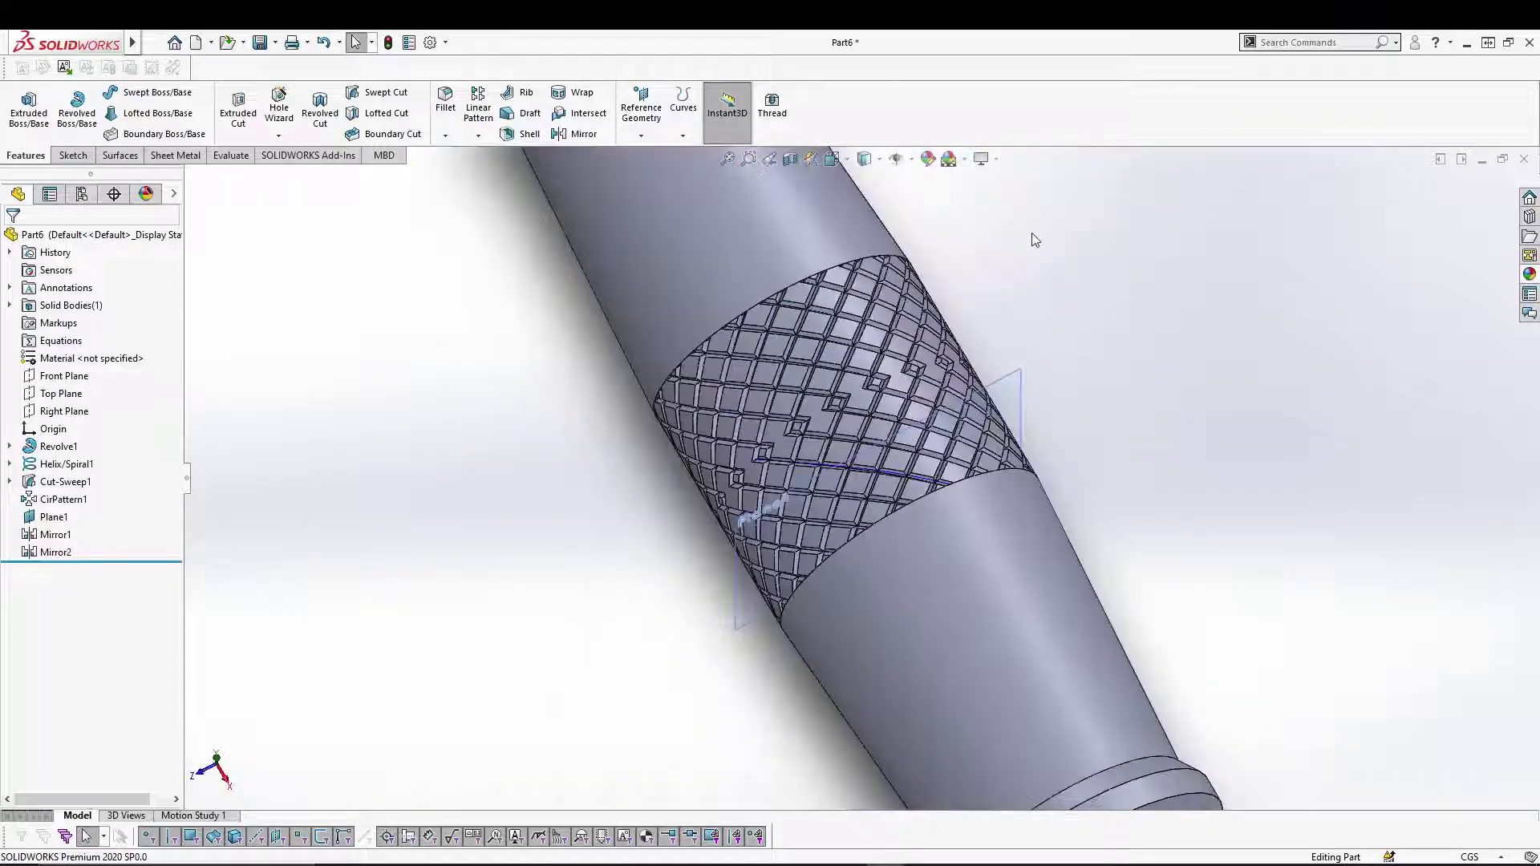
middle_click_drag(1149, 338, 1156, 268)
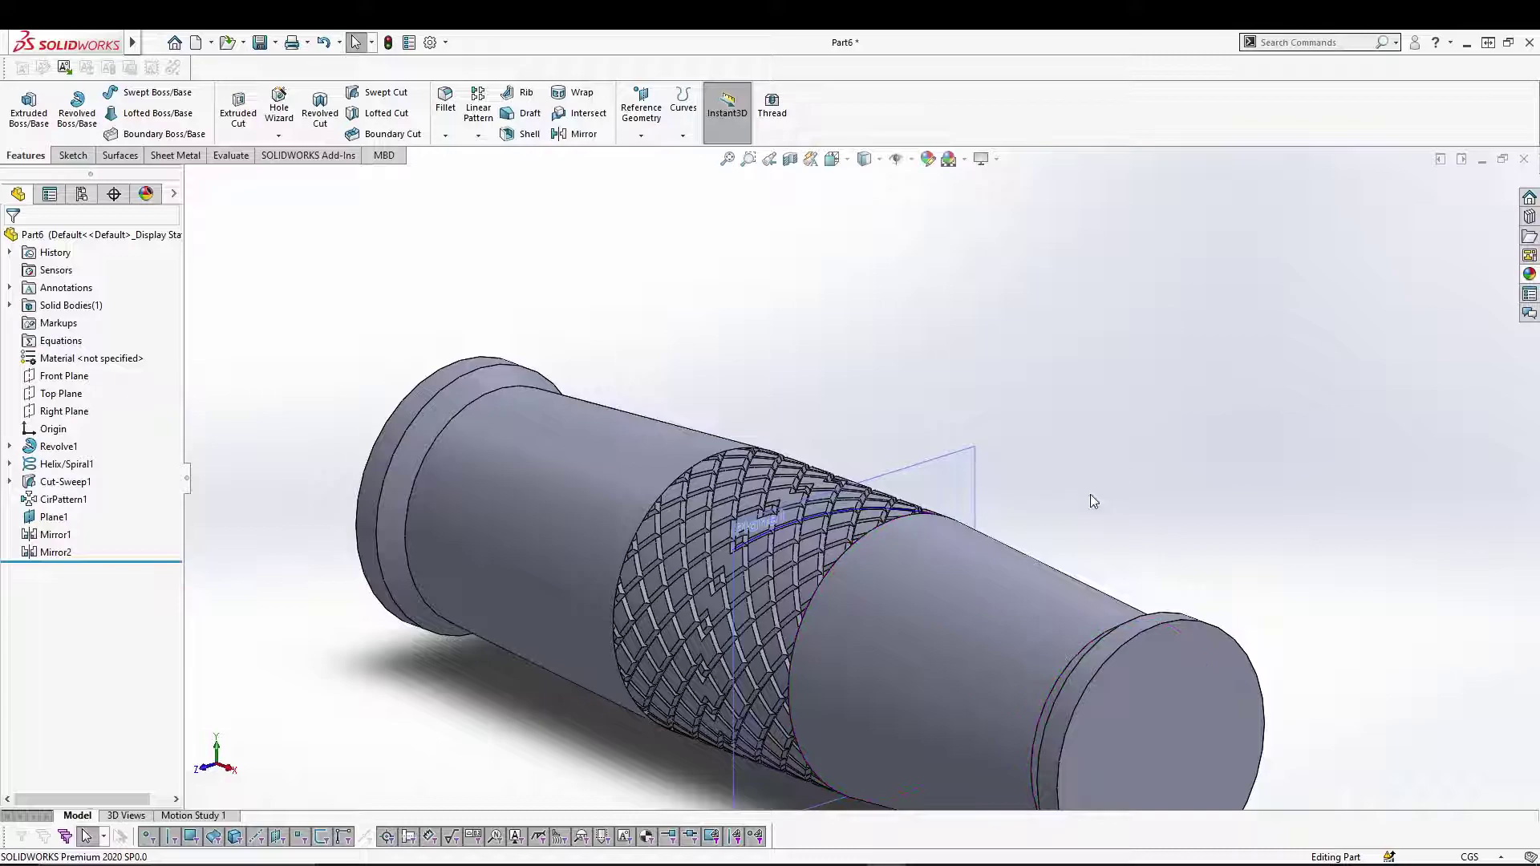
scroll(1090, 497, "up", 1)
key("f")
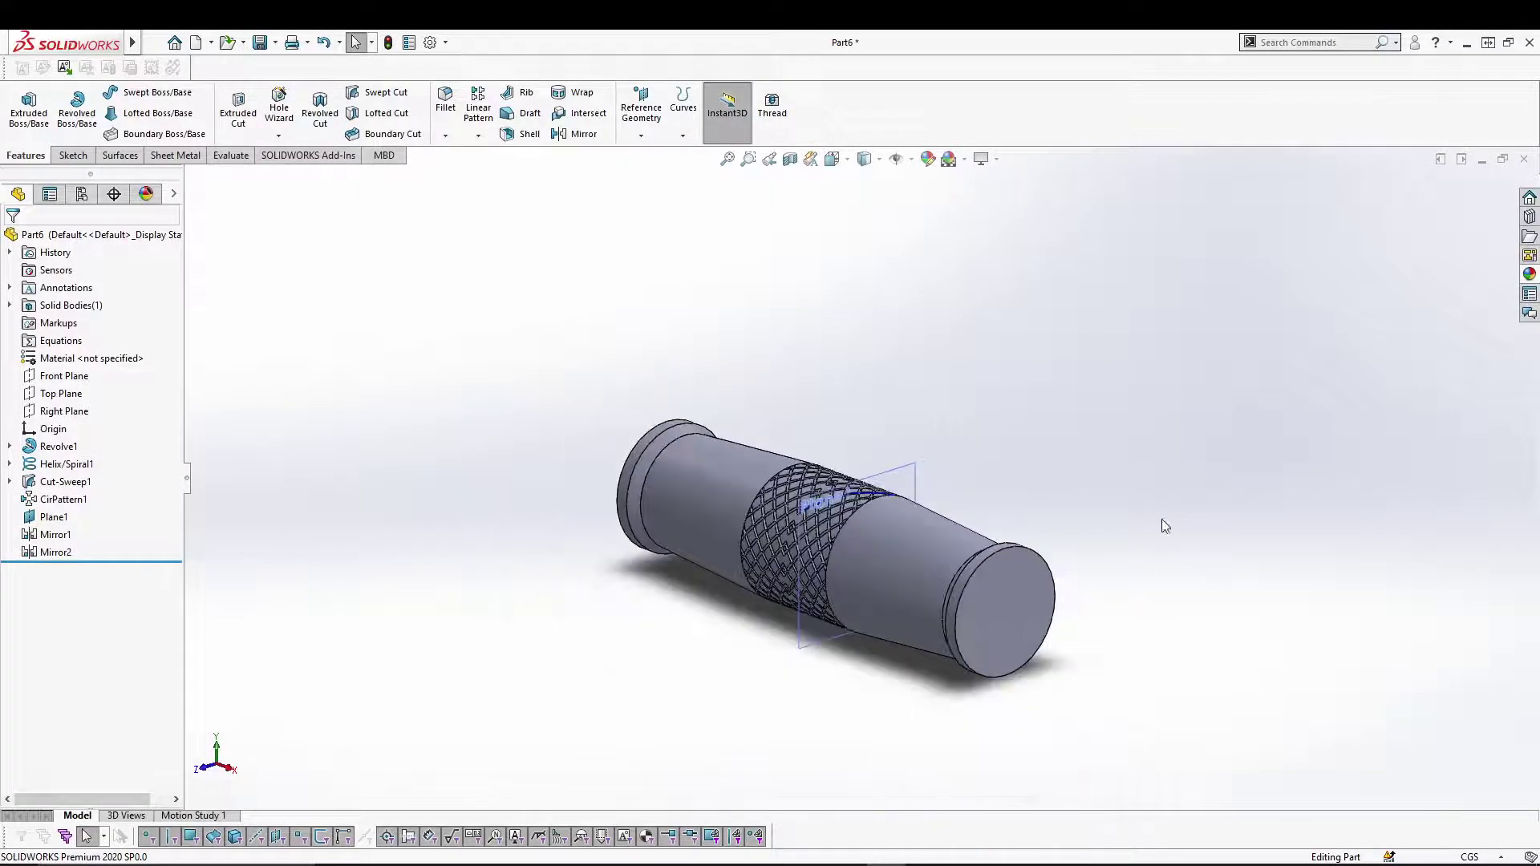
Start a sketch on the handle's flat end face and draw a six-sided polygon about 4.52 cm across flats, centred on the origin
left_click(1019, 613)
left_click(1085, 565)
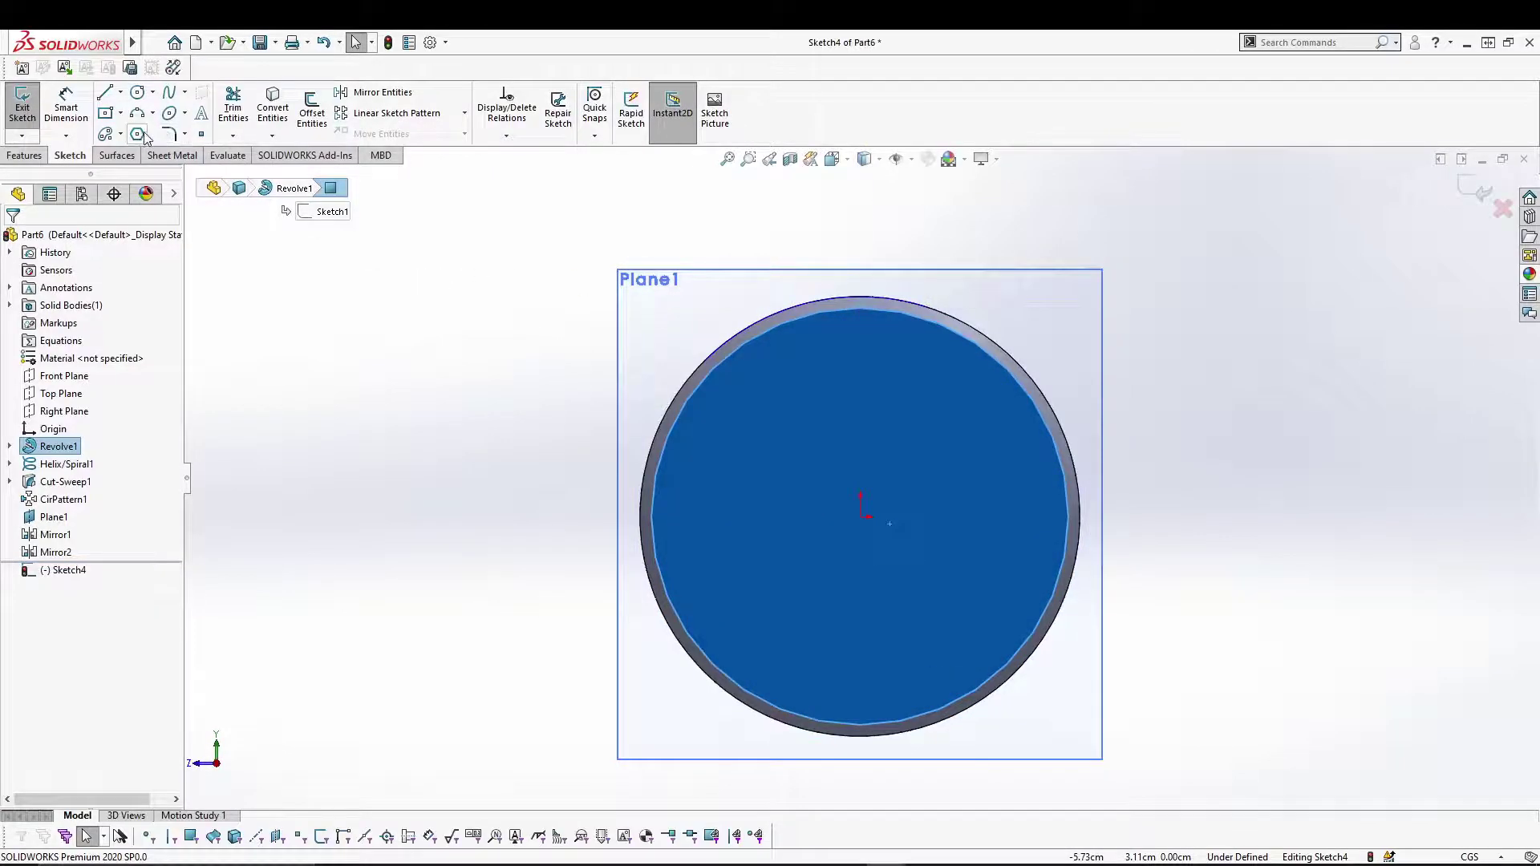
left_click(137, 134)
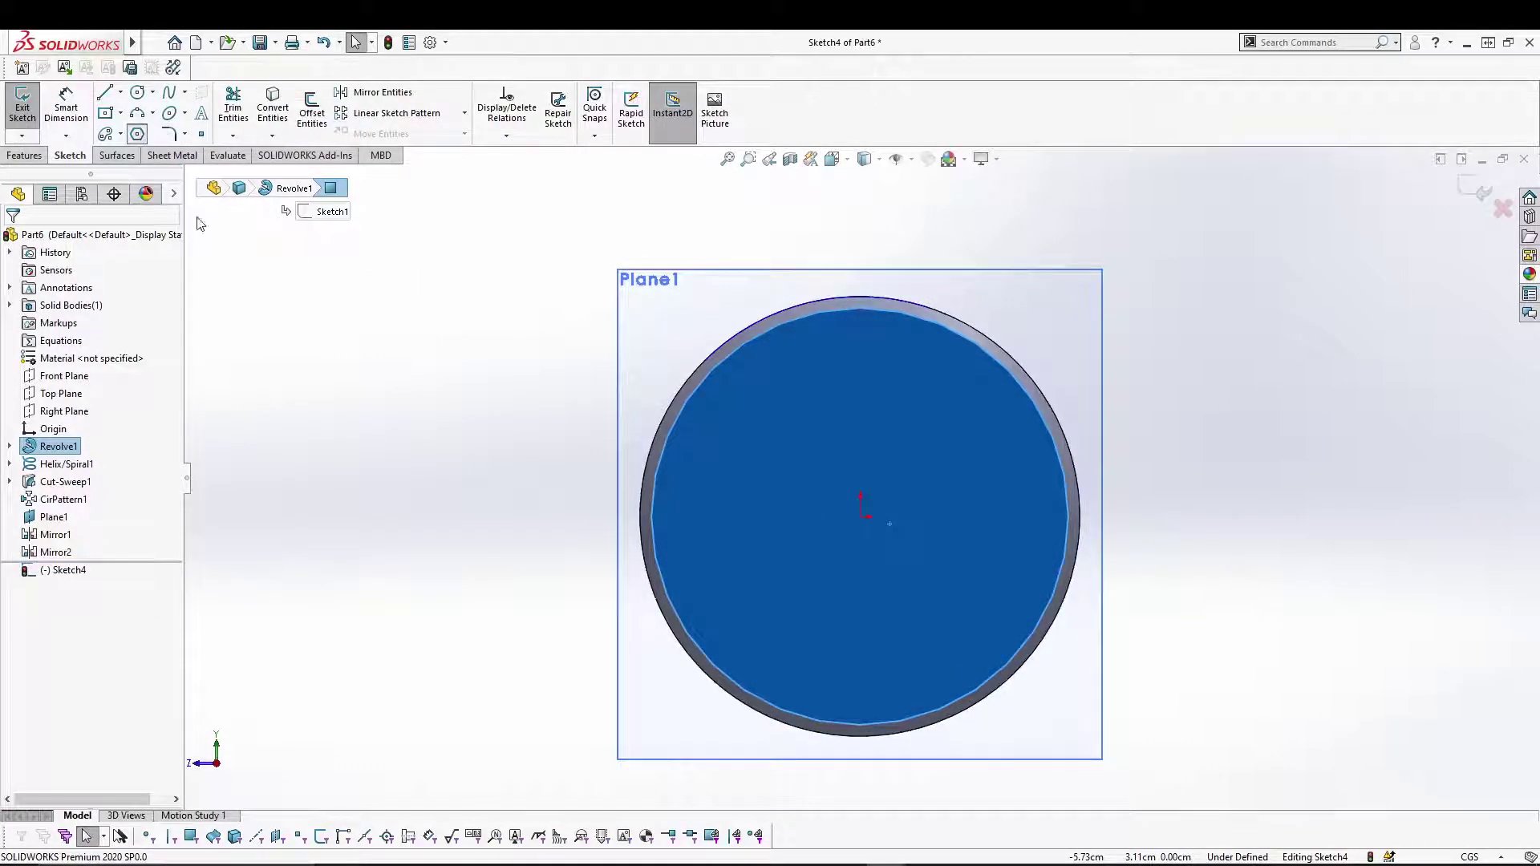
left_click(861, 517)
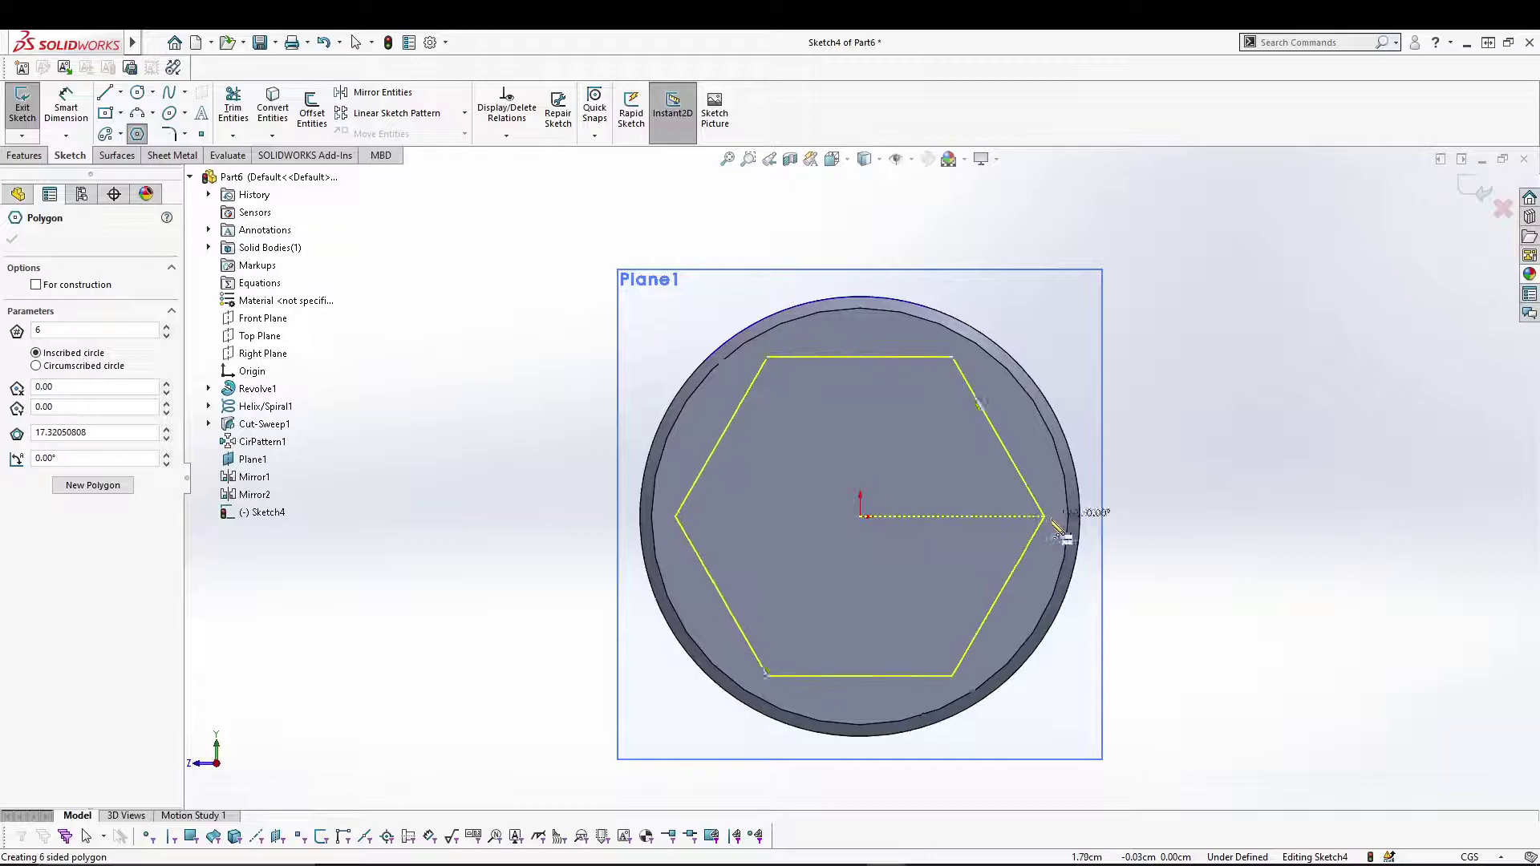
left_click(1152, 522)
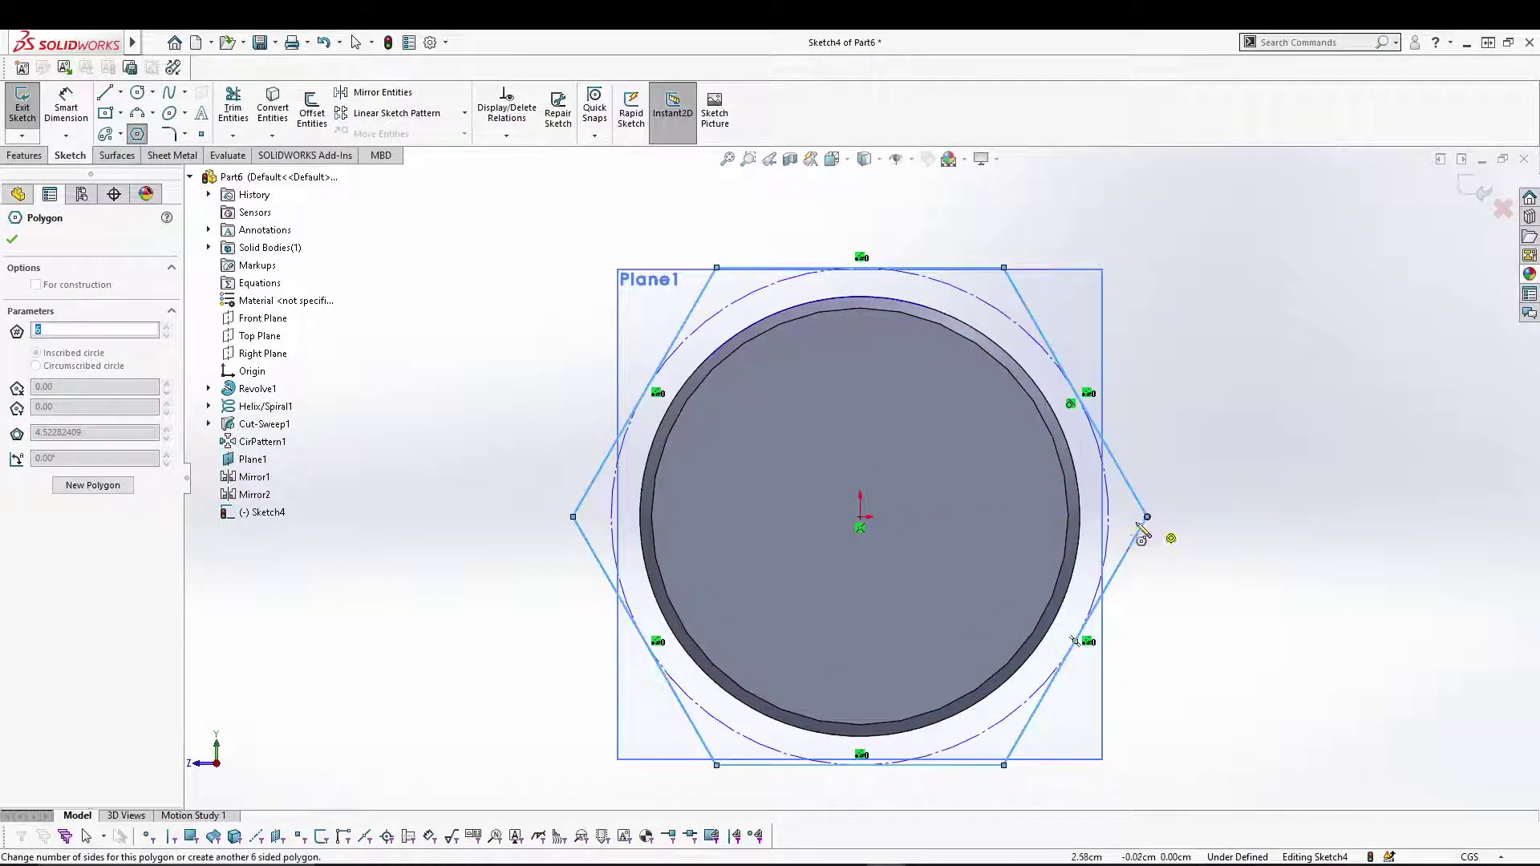
Dimension the distance between the hexagon's two horizontal sides and exit the sketch
right_click(412, 319)
left_click(580, 290)
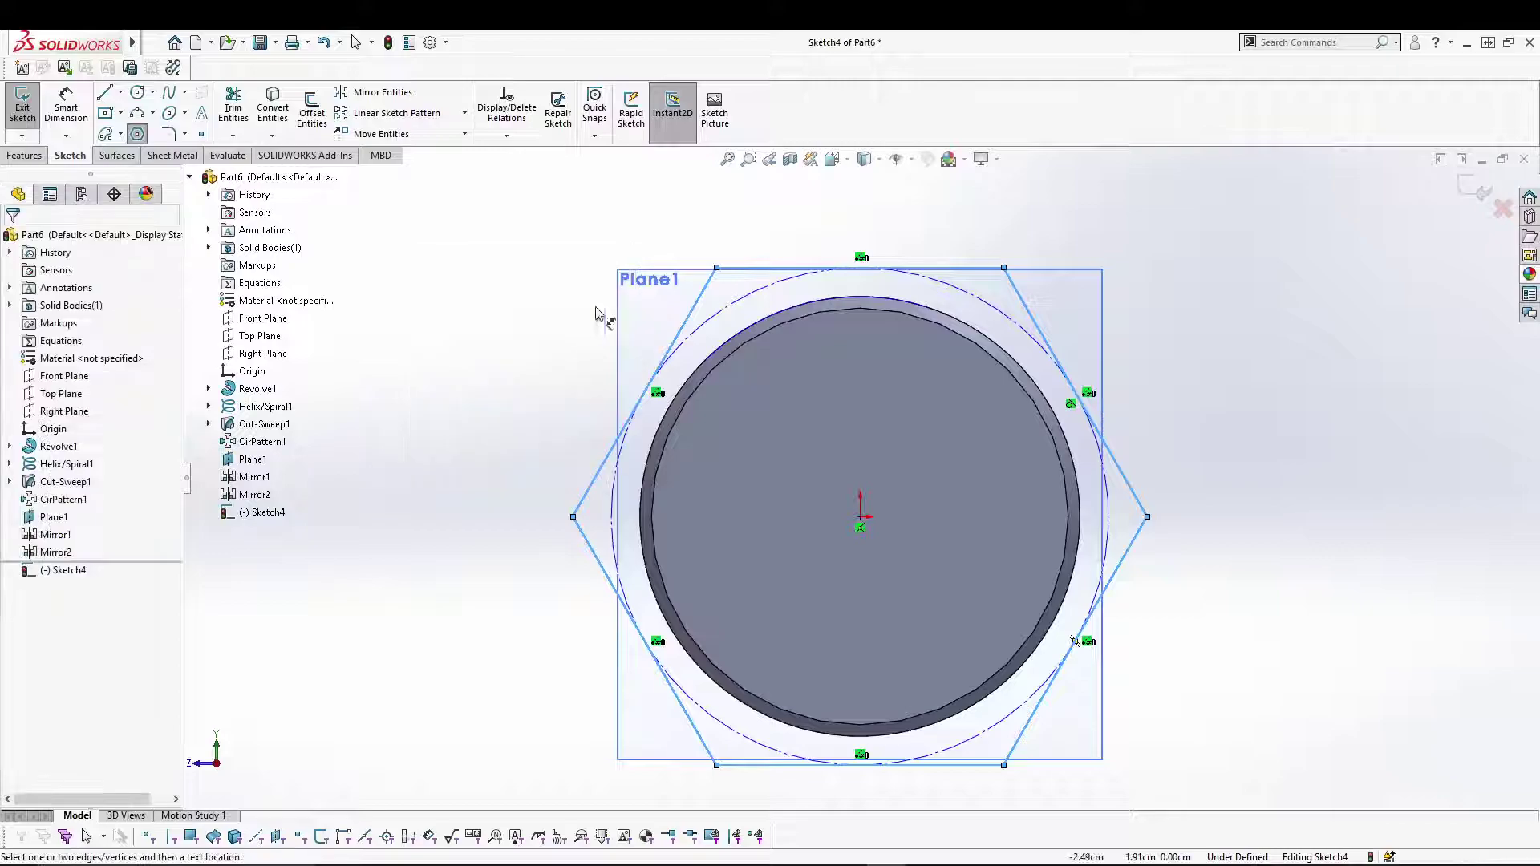
left_click(770, 269)
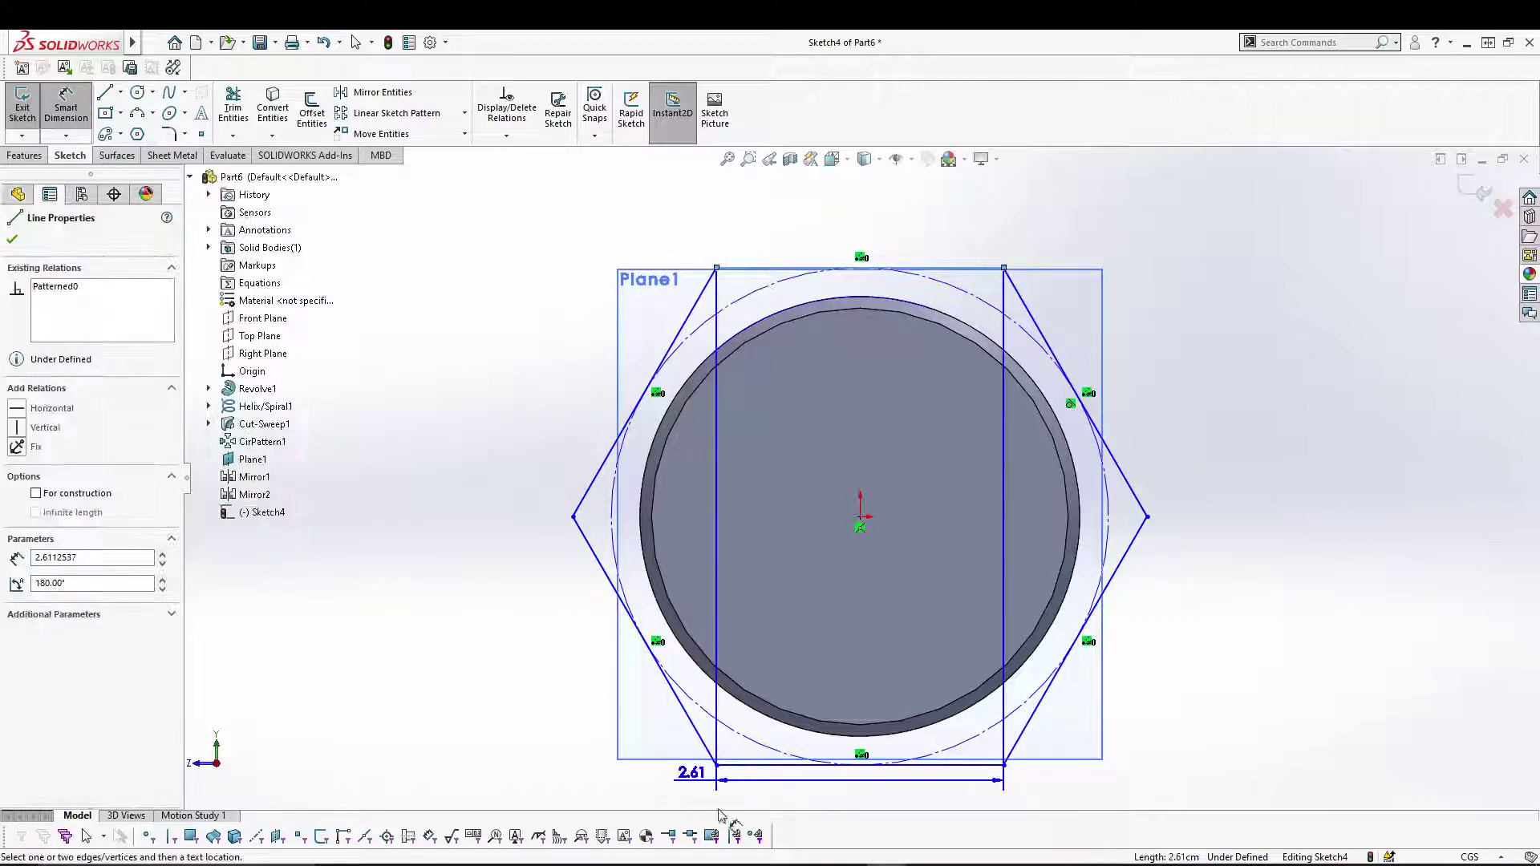
left_click(739, 765)
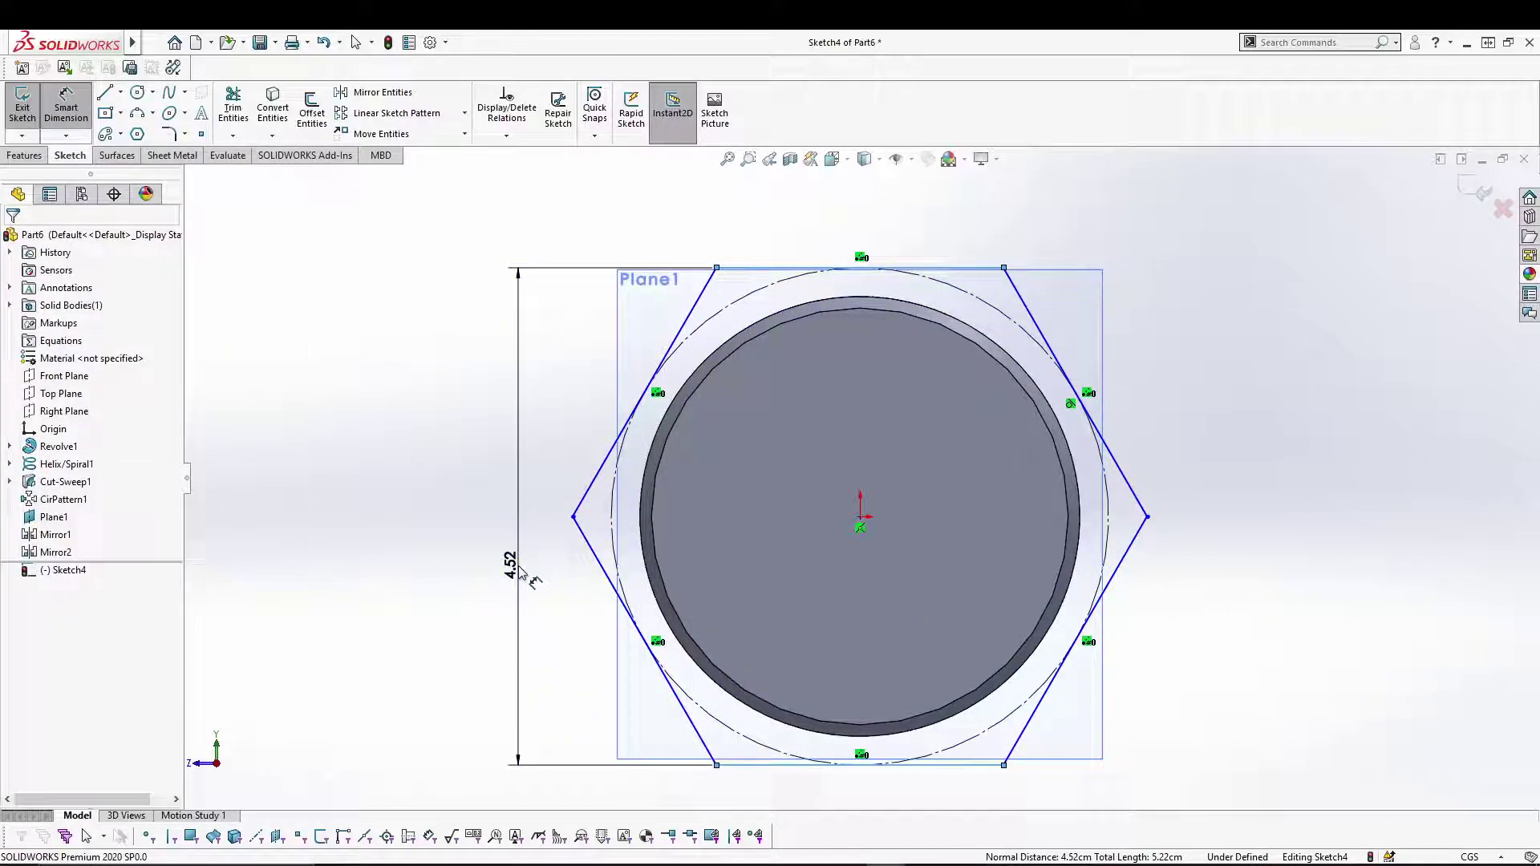
left_click(519, 572)
key("Return")
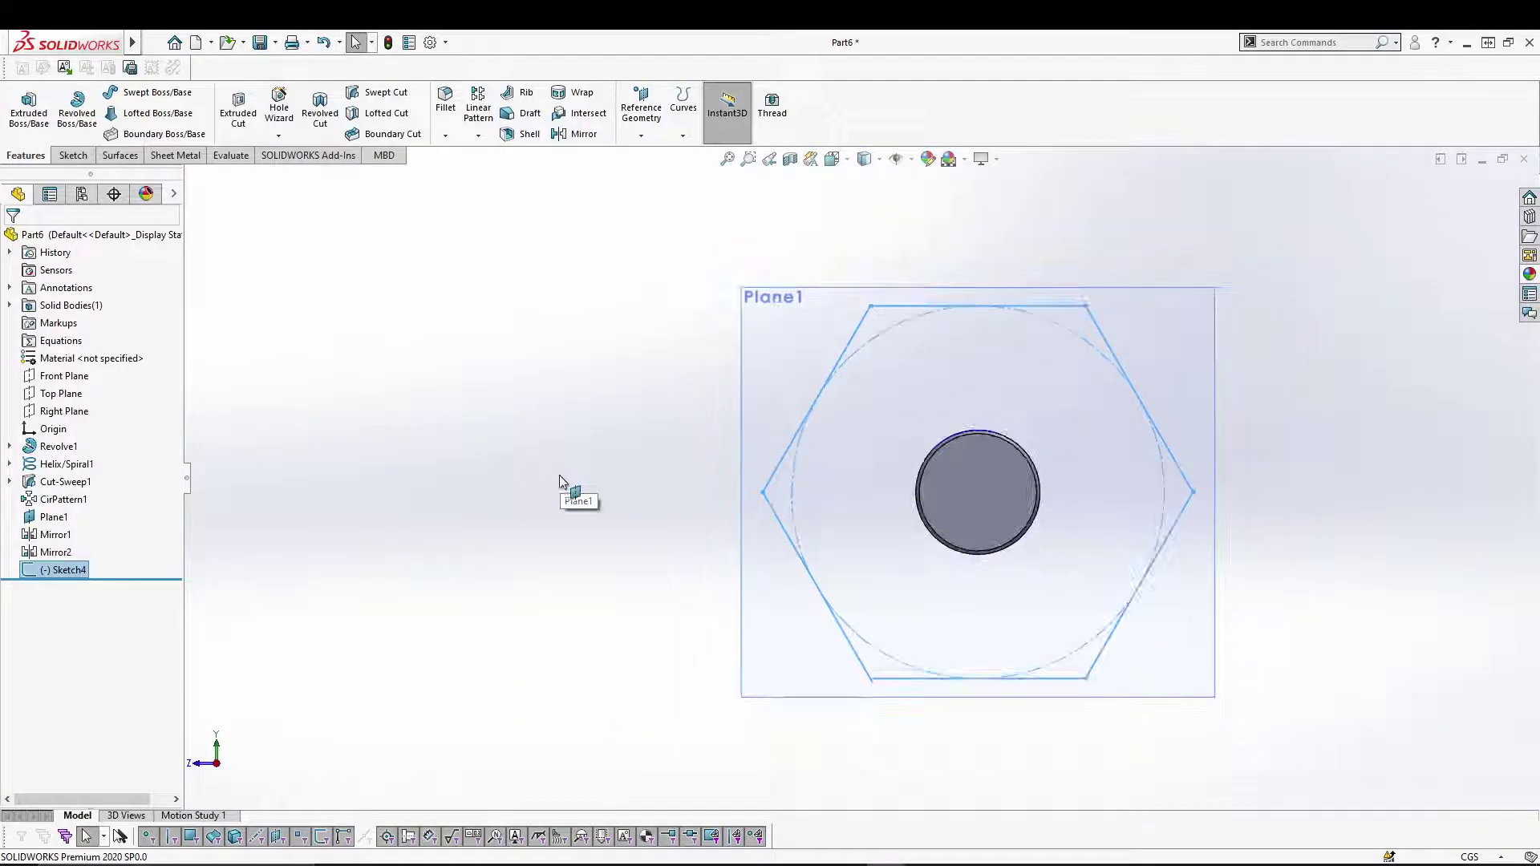
Extrude the hexagon sketch outward from the handle's end face as a blind boss 7.5 cm deep
left_click(40, 119)
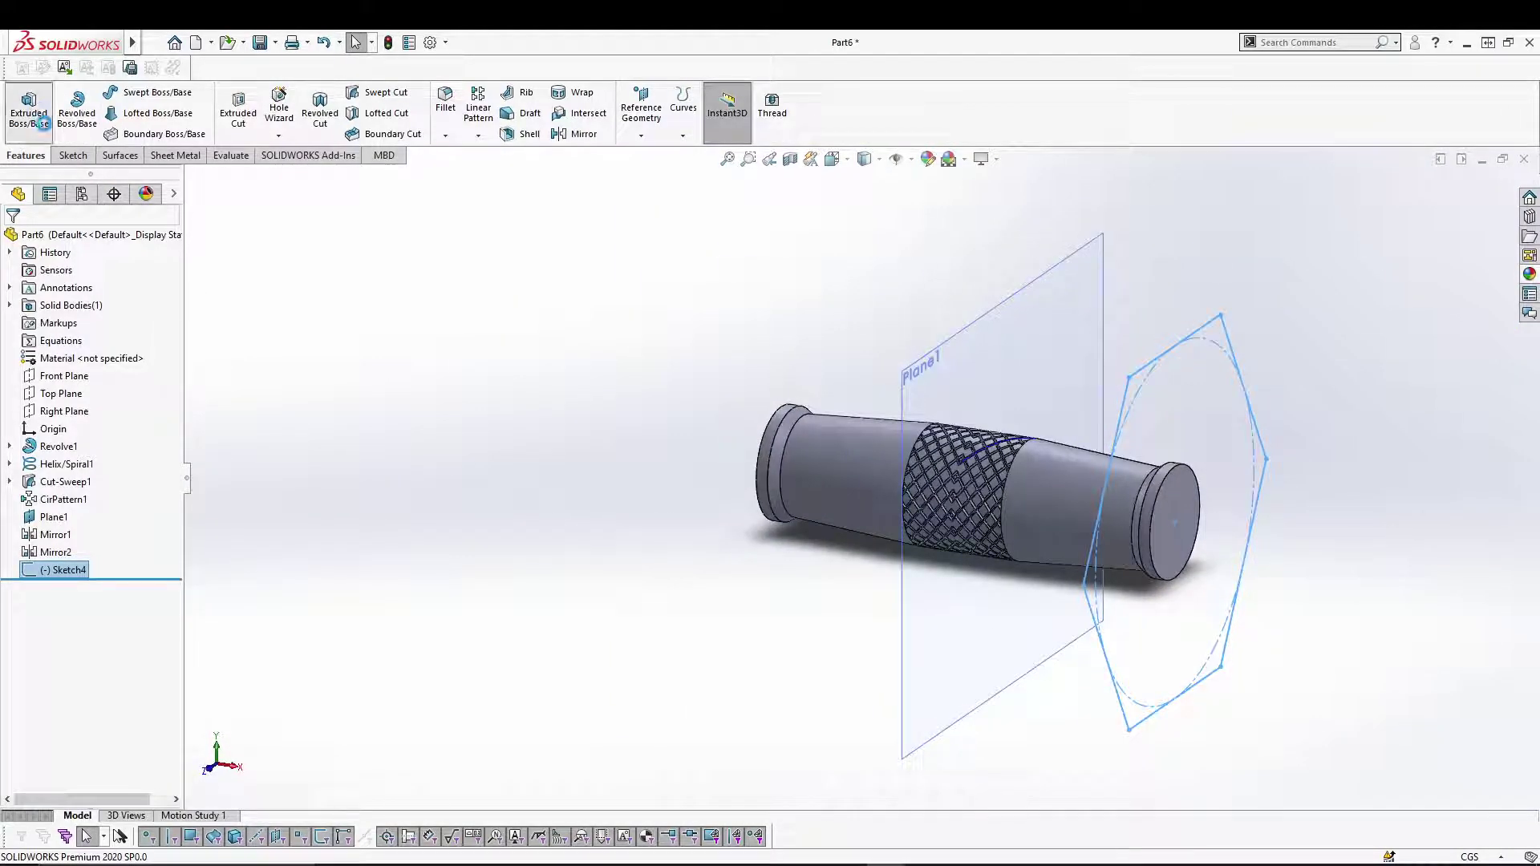
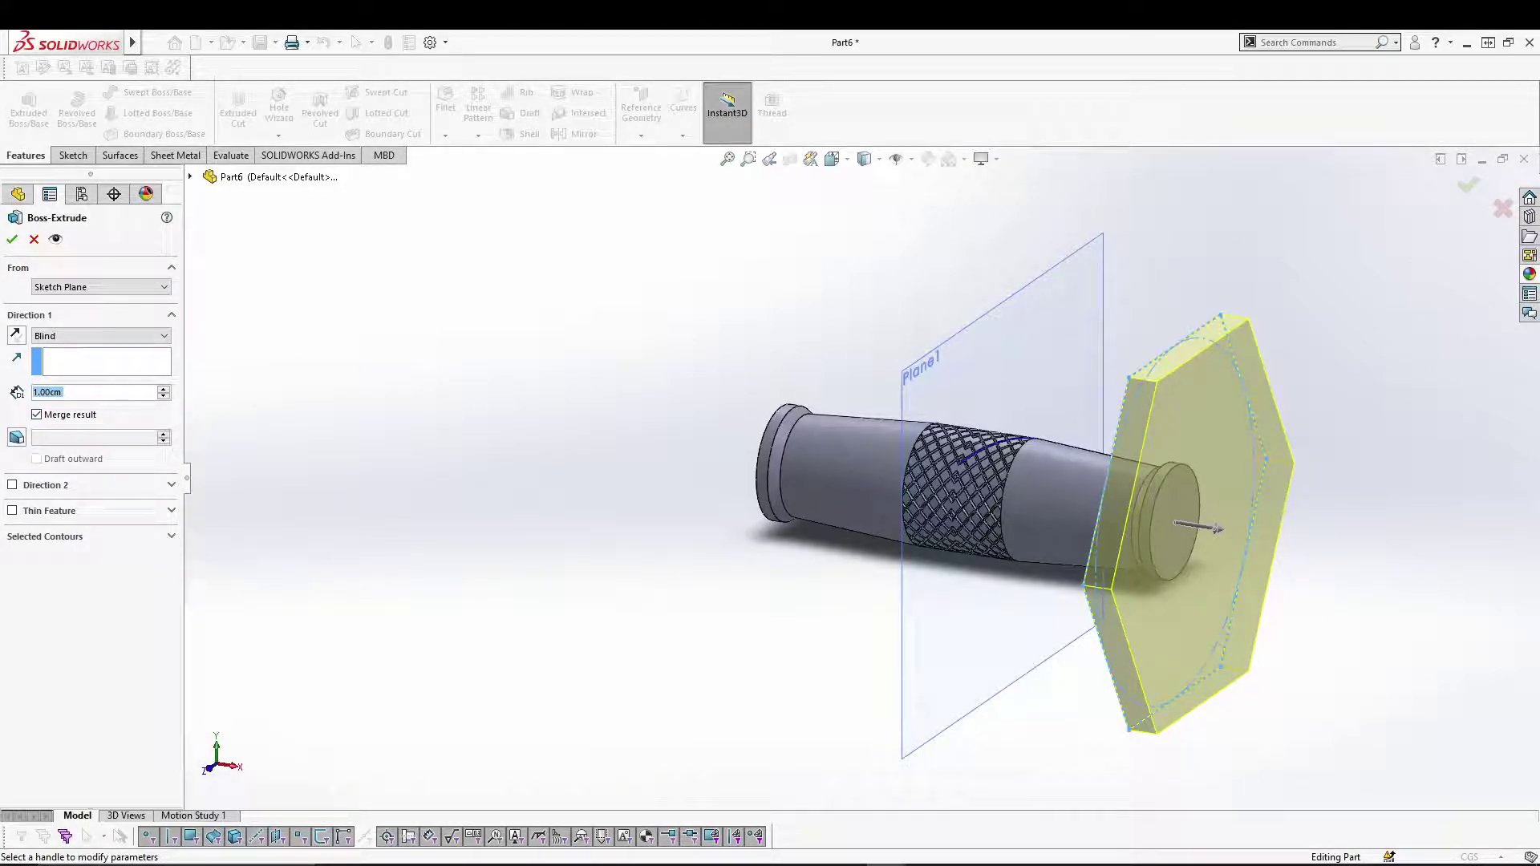
left_click(74, 396)
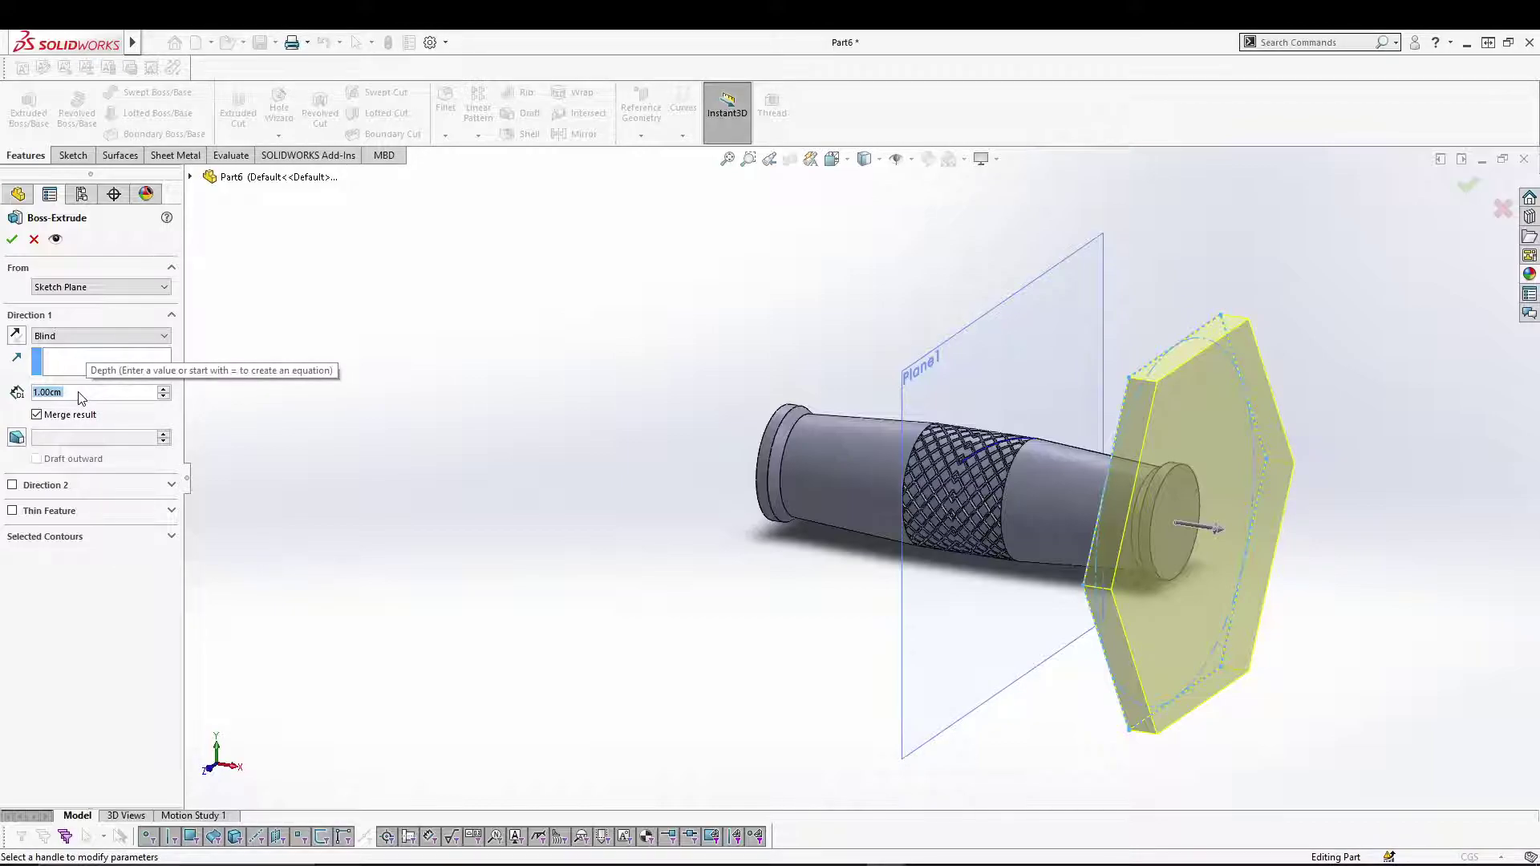
type("7.5")
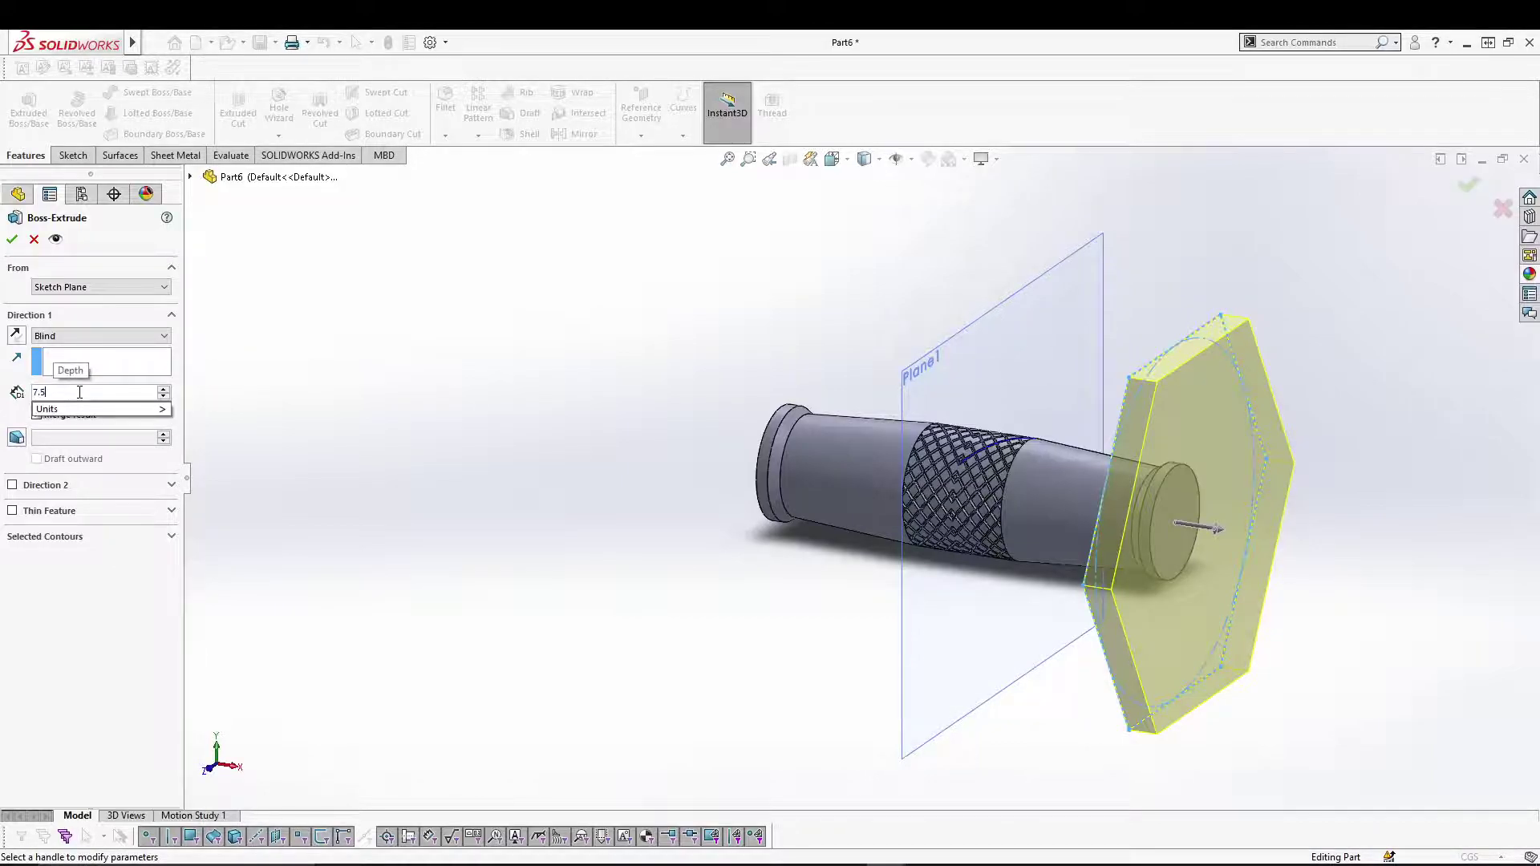
key("Return")
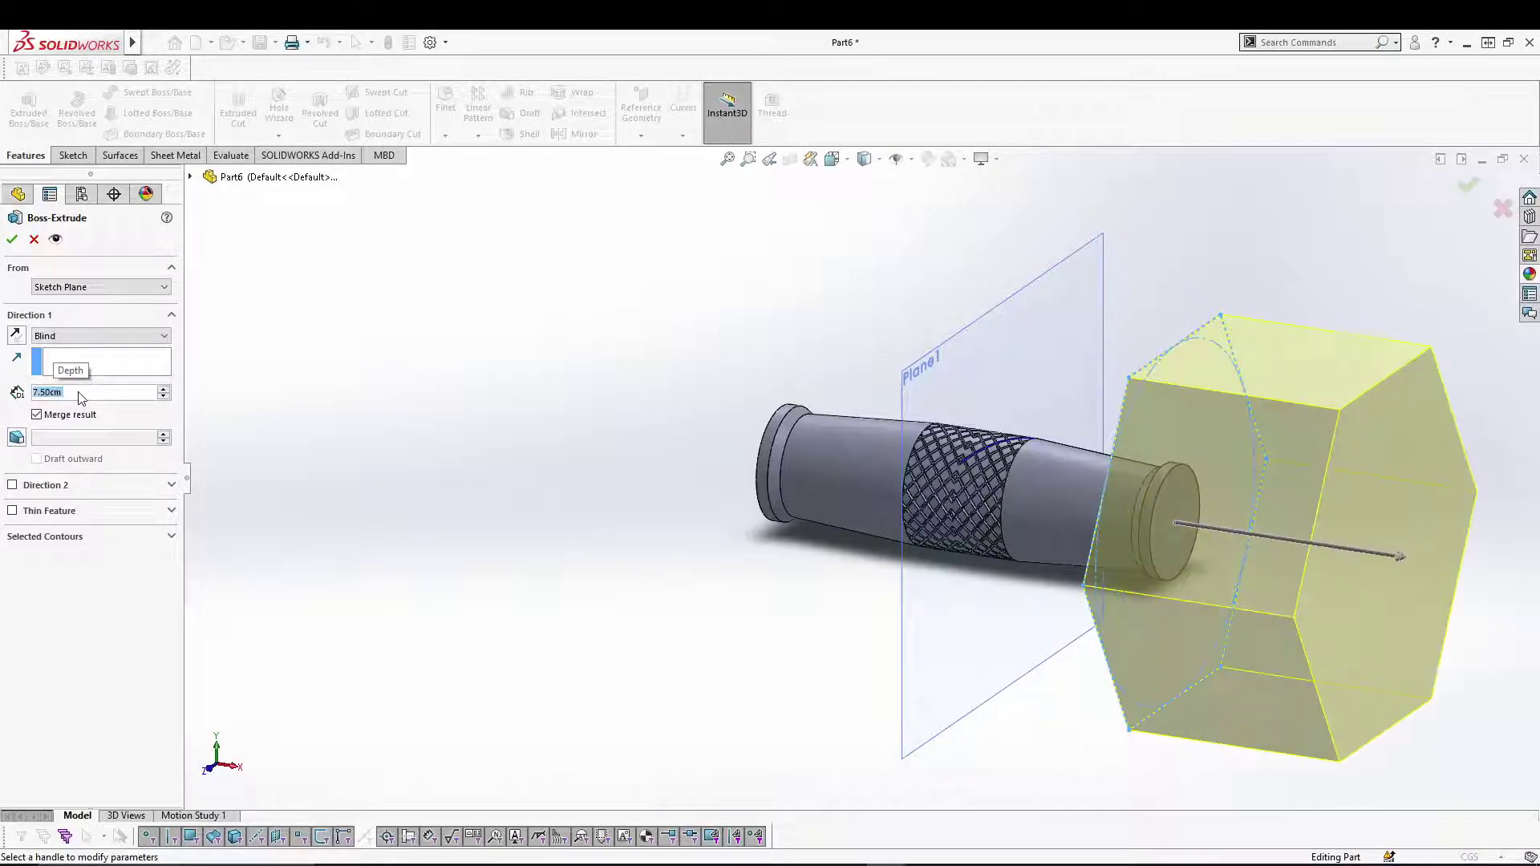
left_click(12, 240)
Start an angle-distance chamfer of 1.5 cm at 45° on the six outer edges of the hexagonal head's end face
middle_click_drag(433, 381, 536, 430)
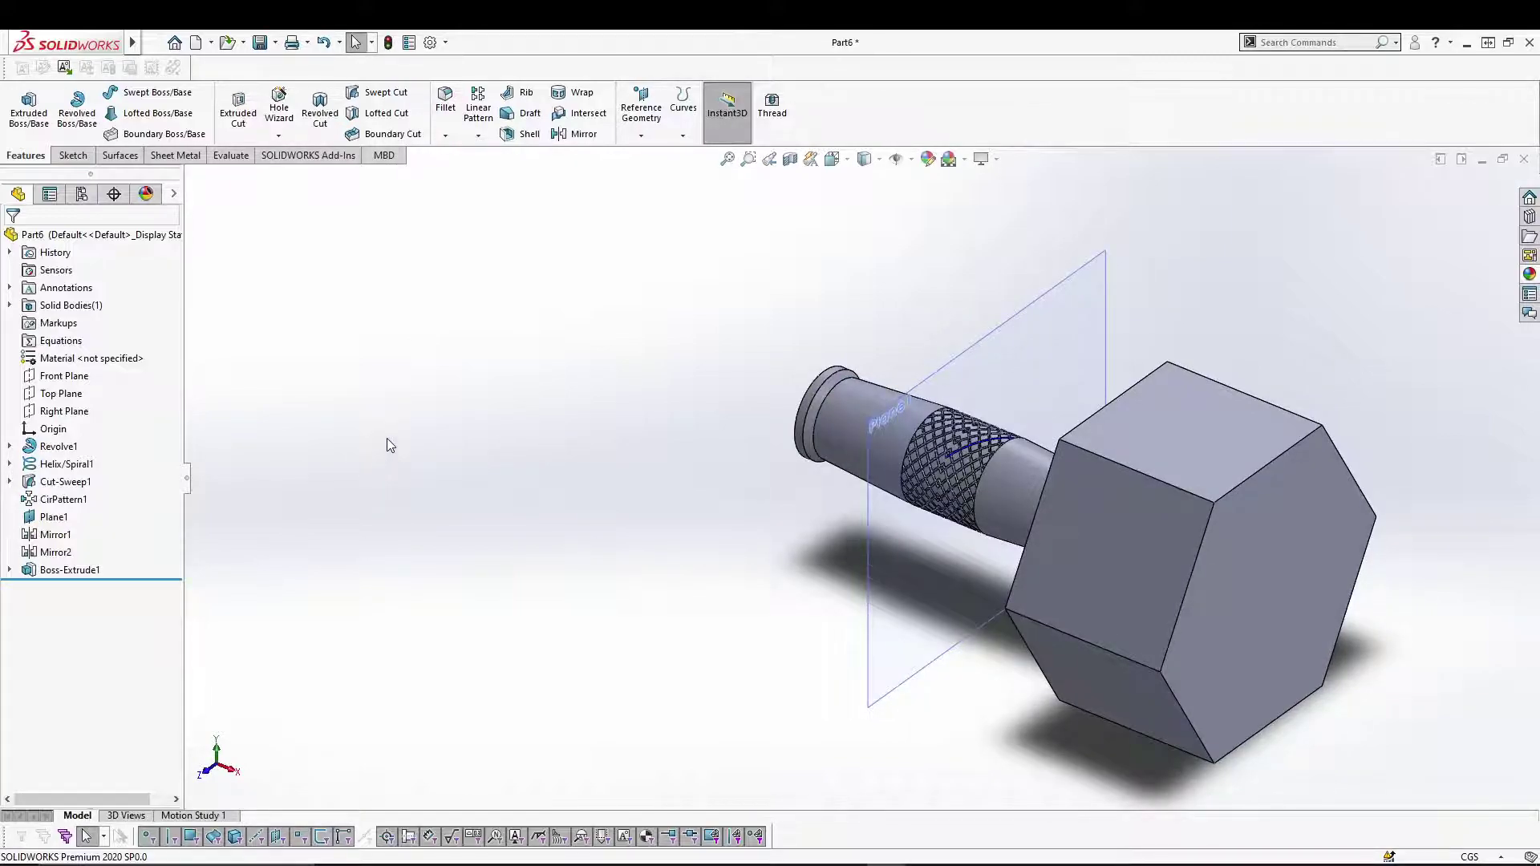
left_click(447, 136)
left_click(475, 175)
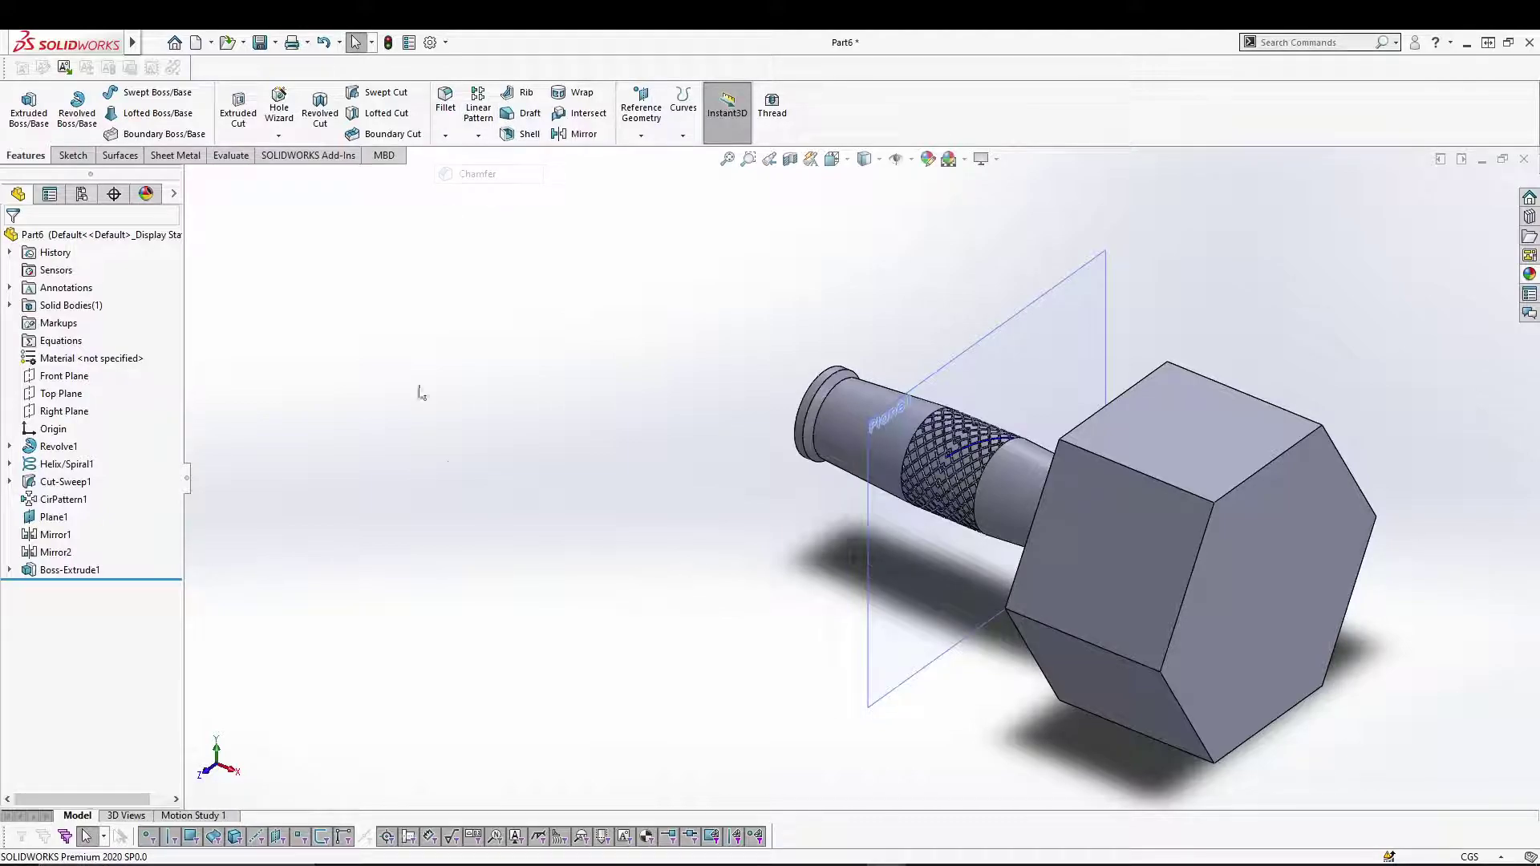
left_click(1250, 479)
left_click(1193, 585)
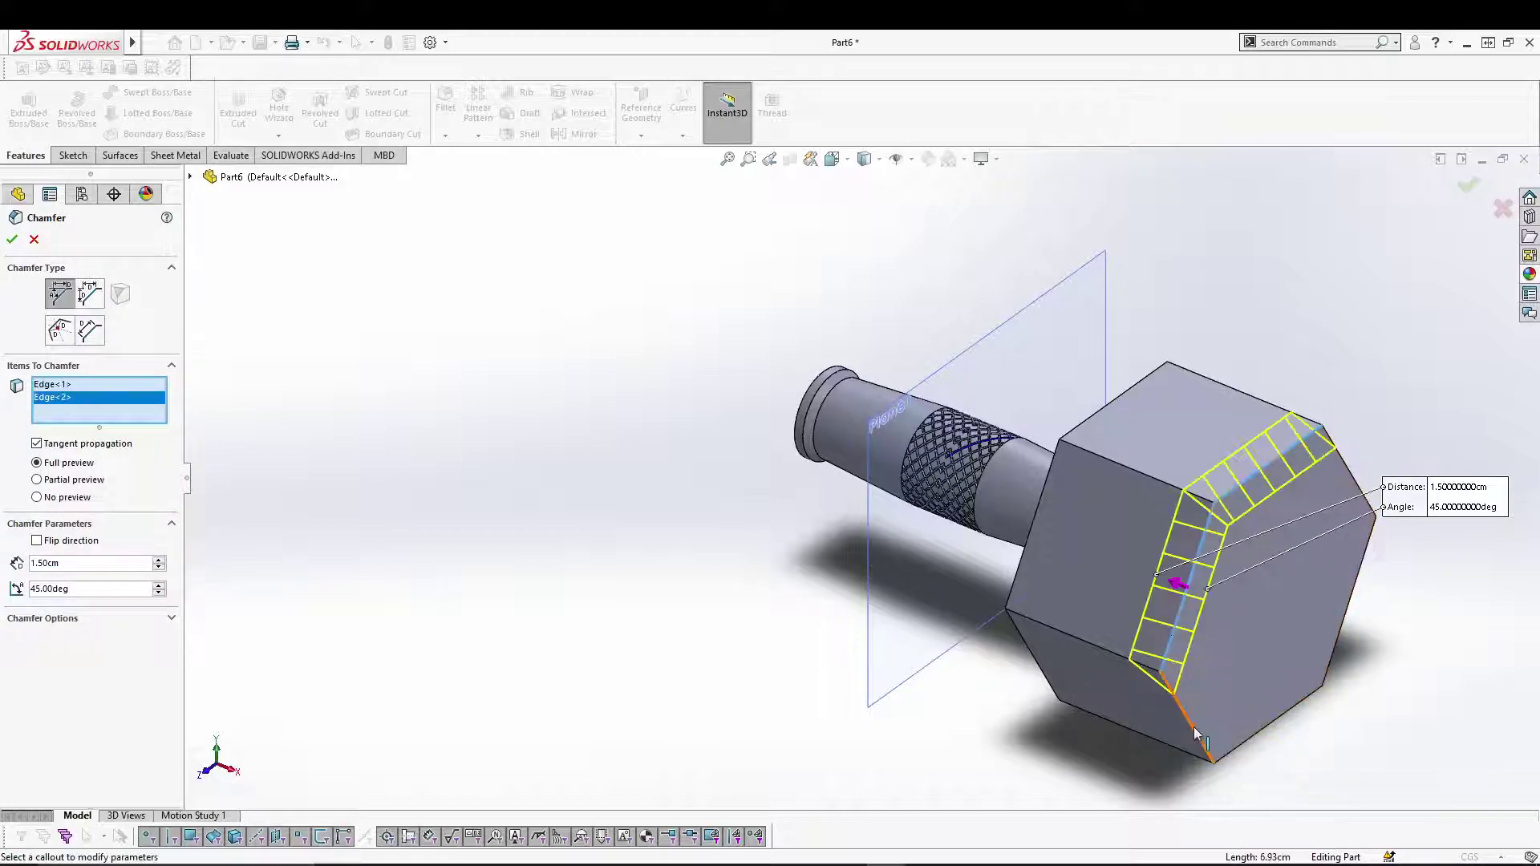
left_click(1195, 734)
left_click(1293, 703)
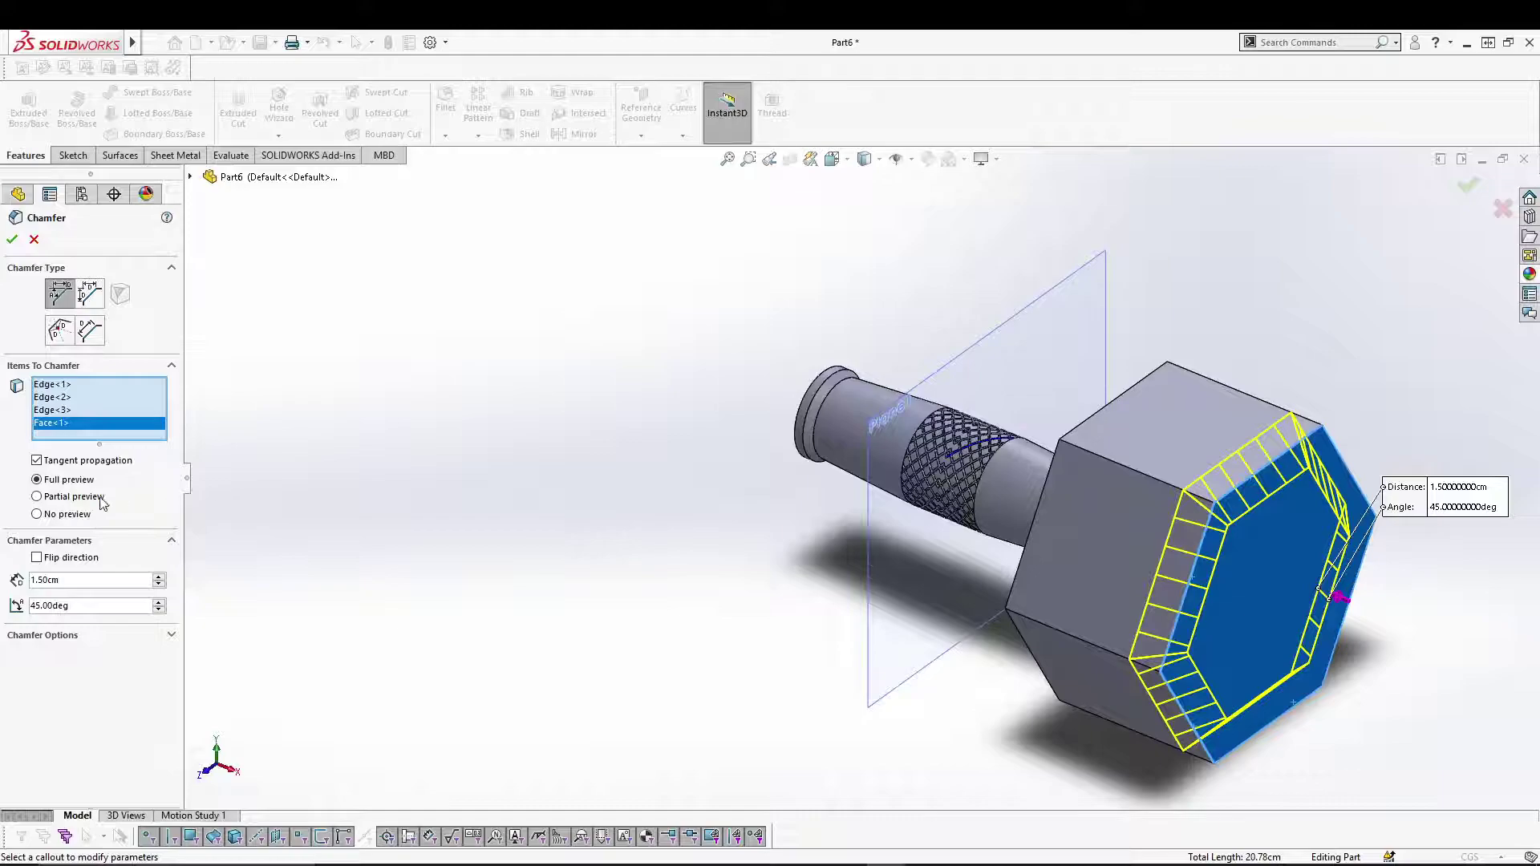
right_click(62, 428)
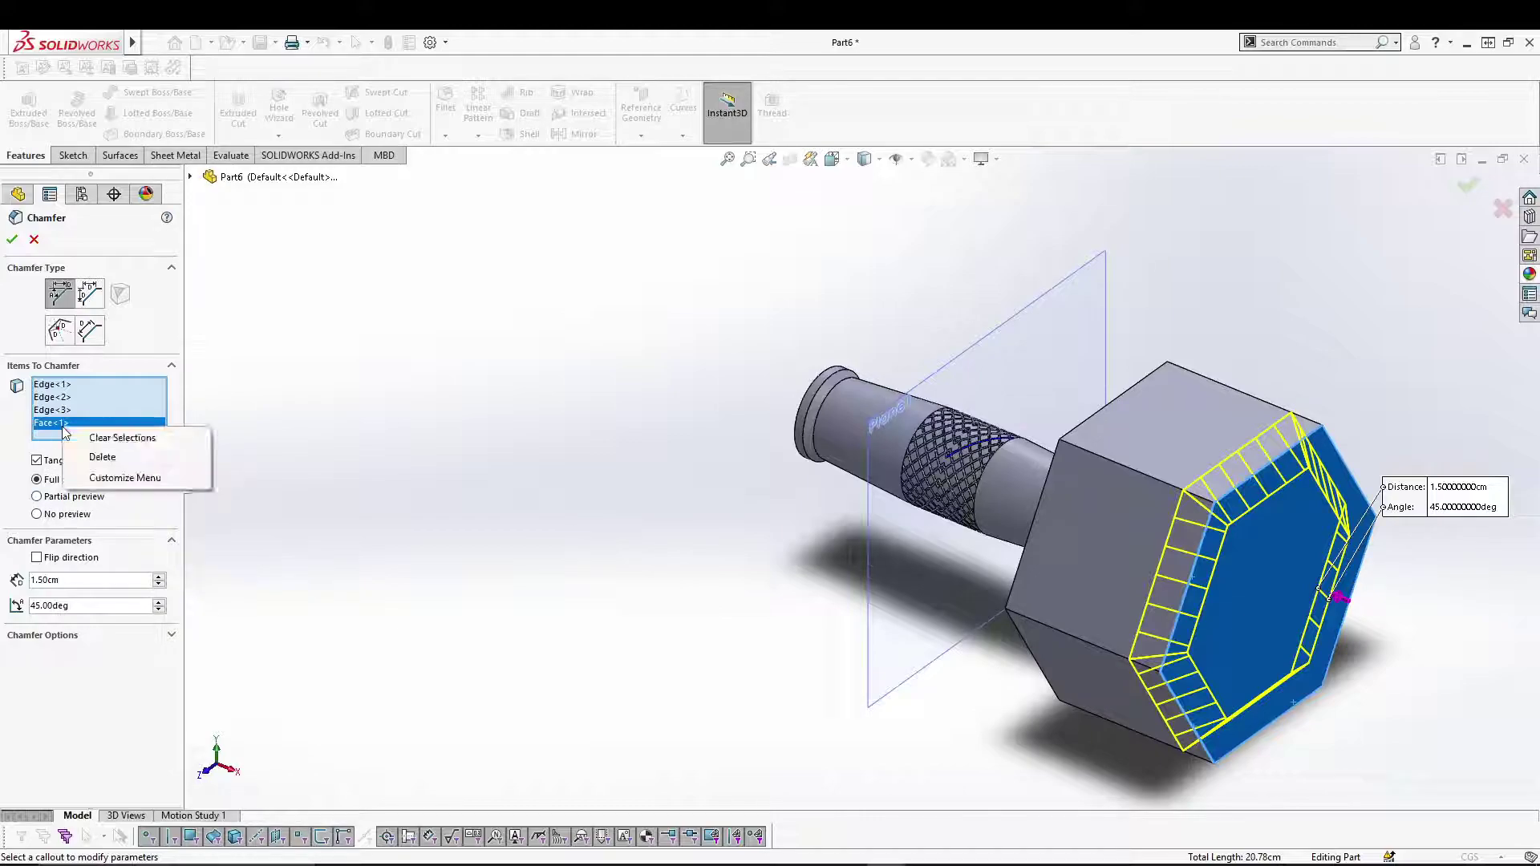
left_click(95, 457)
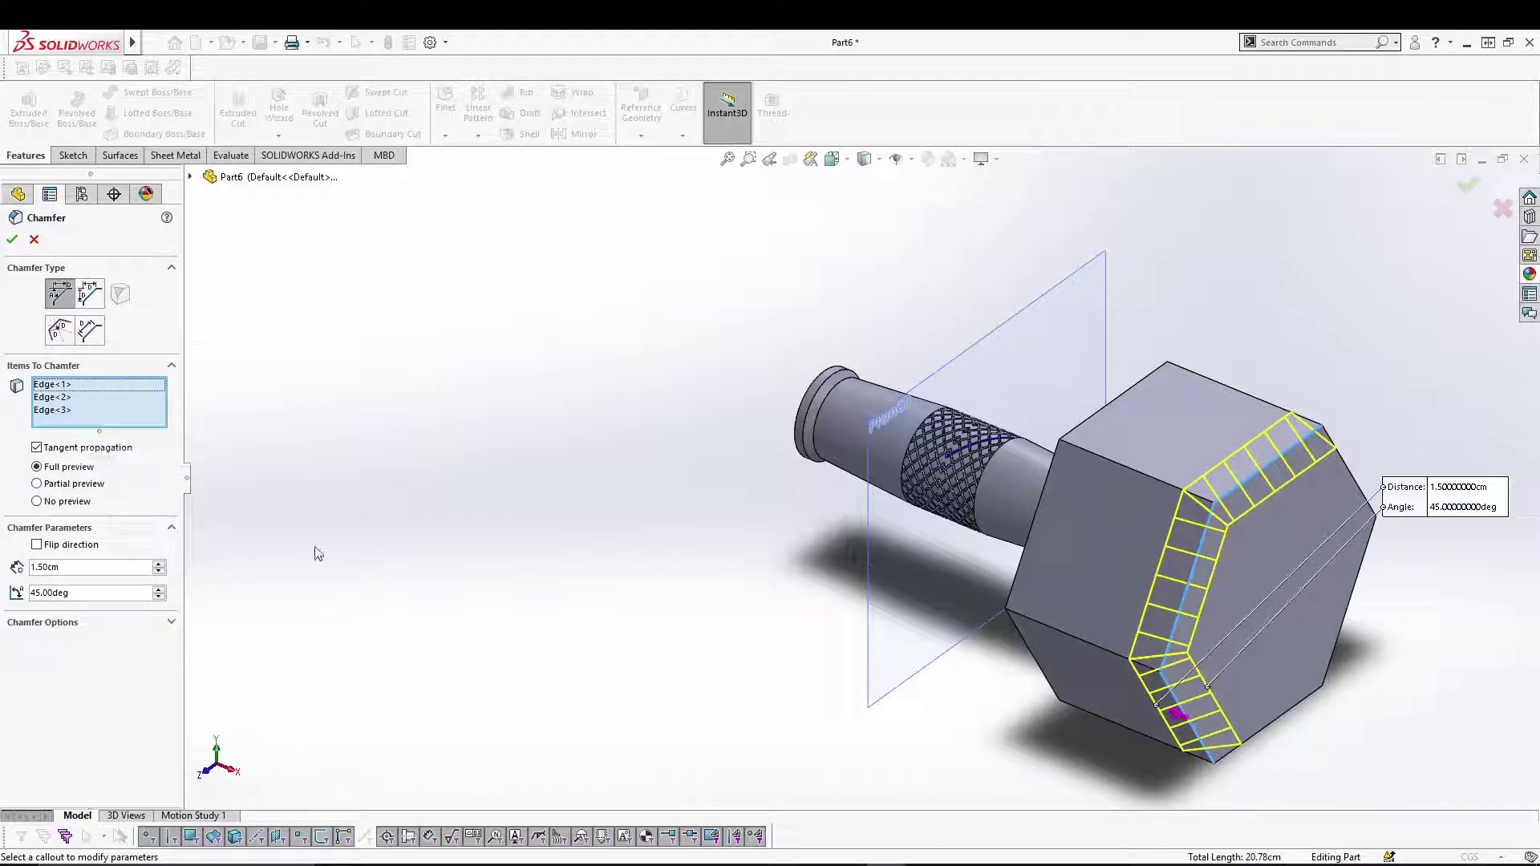
left_click(1280, 725)
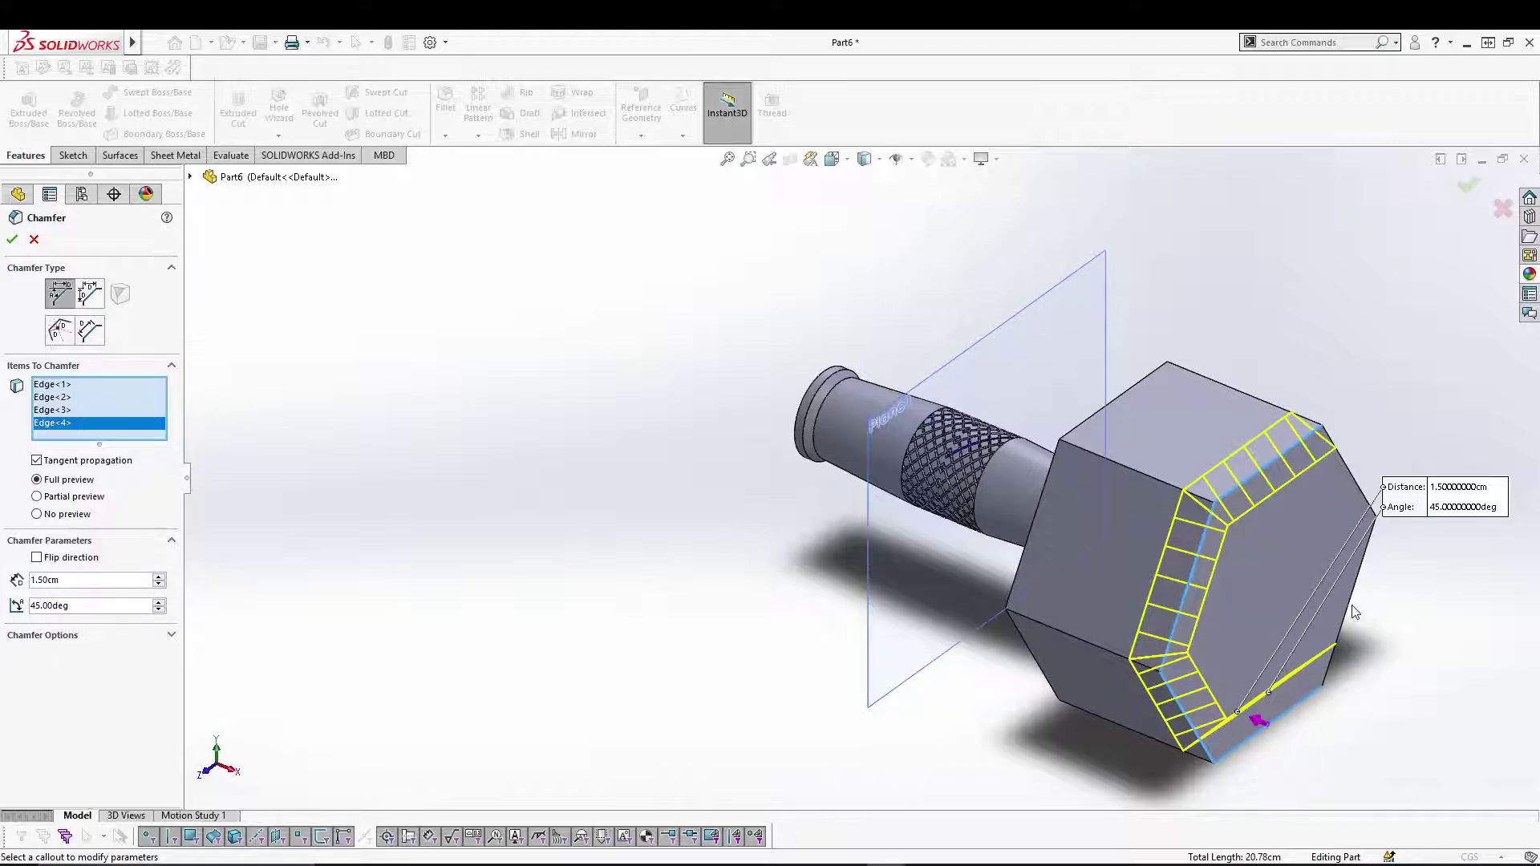
left_click(1360, 566)
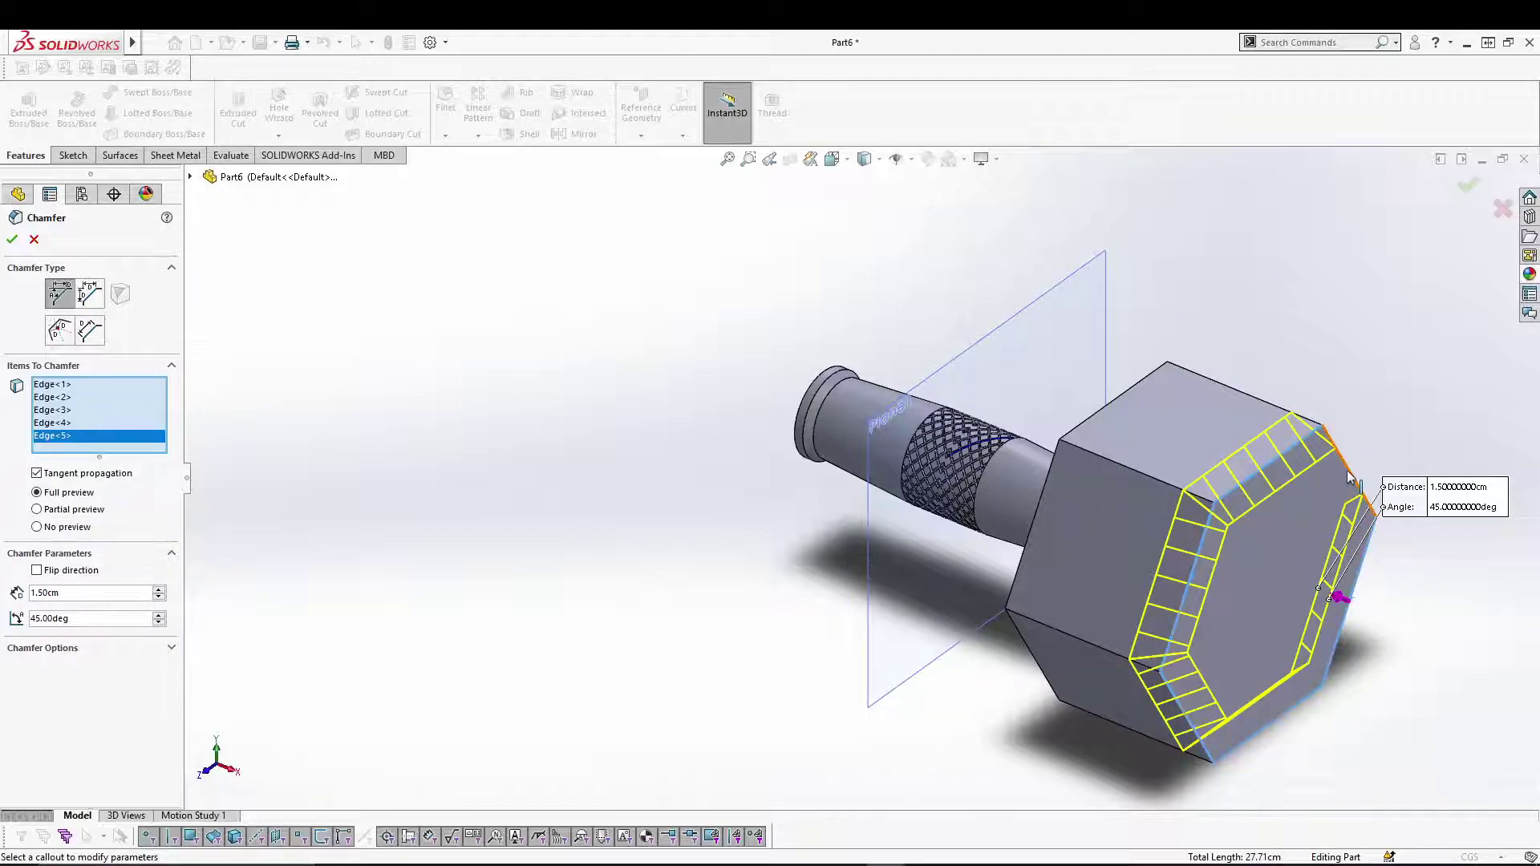
left_click(1350, 479)
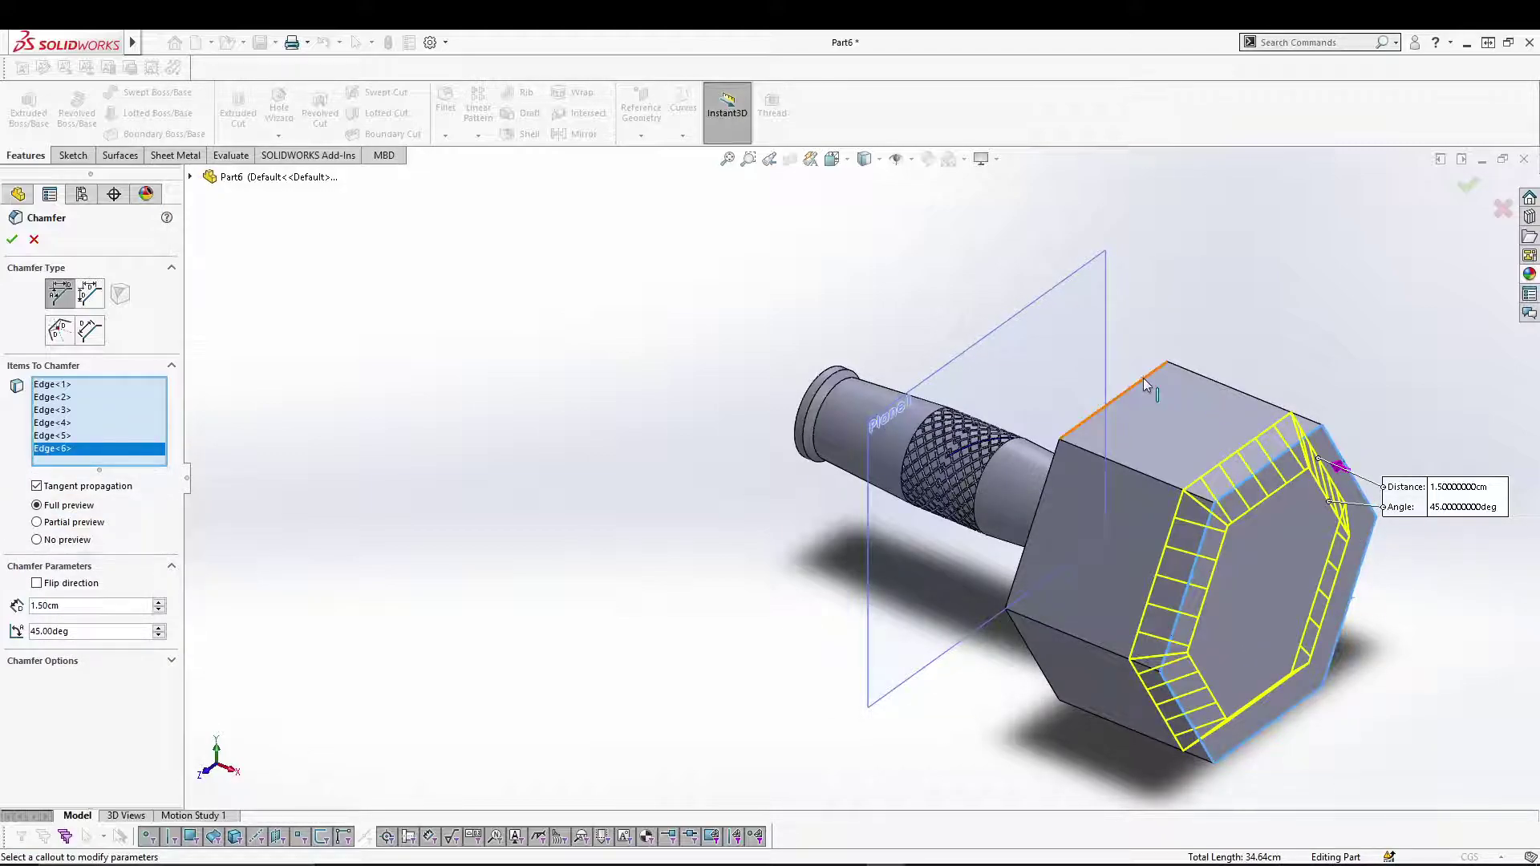
Add the six edges of the head's handle-side face to the chamfer and apply it at 1.5 cm and 45°
left_click(1142, 381)
middle_click_drag(706, 688, 1088, 633)
left_click(1196, 595)
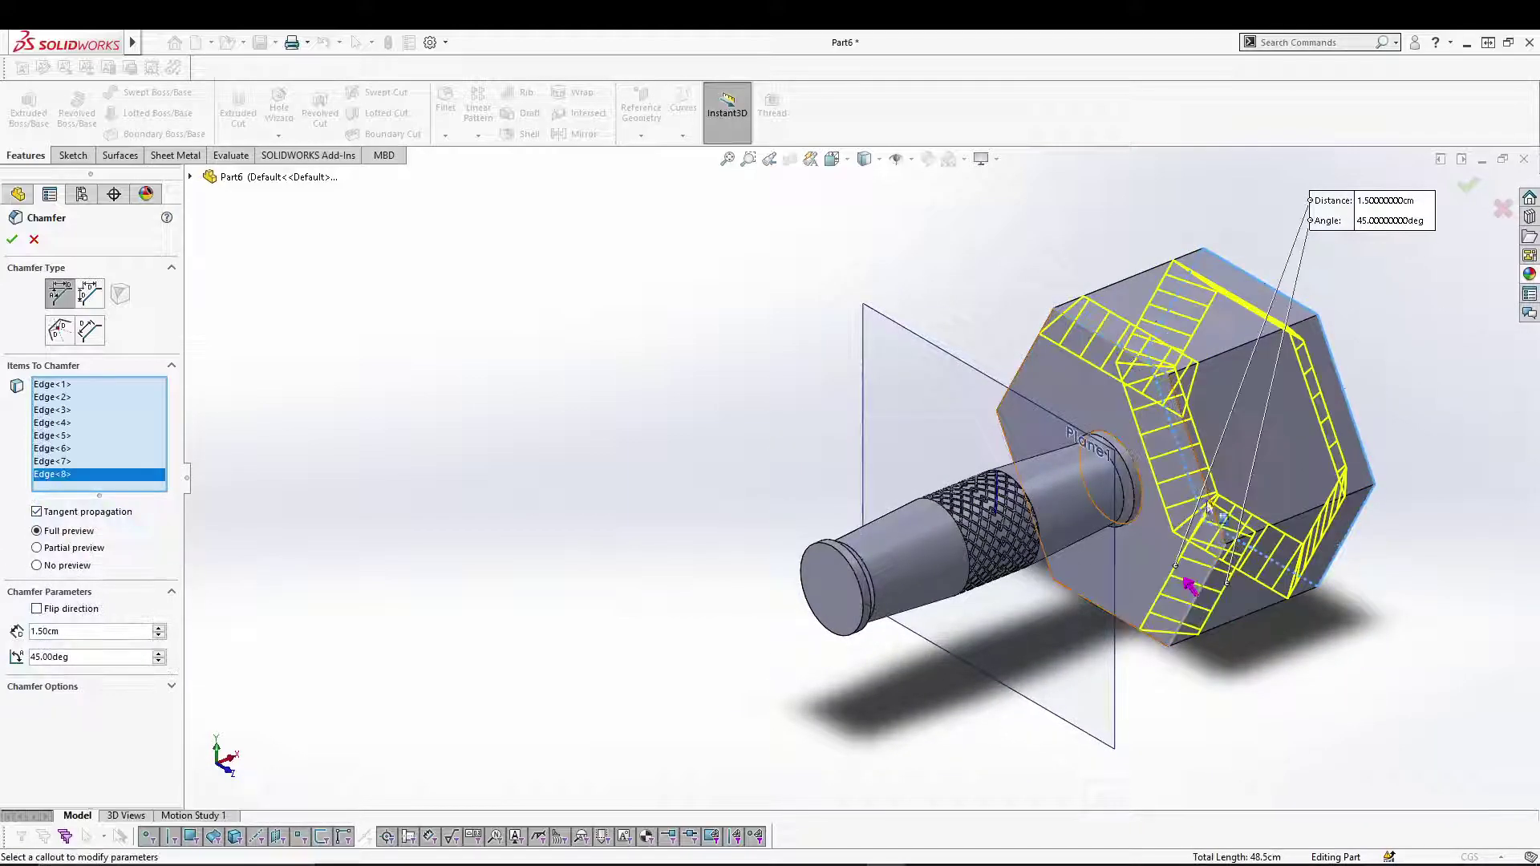
left_click(1029, 371)
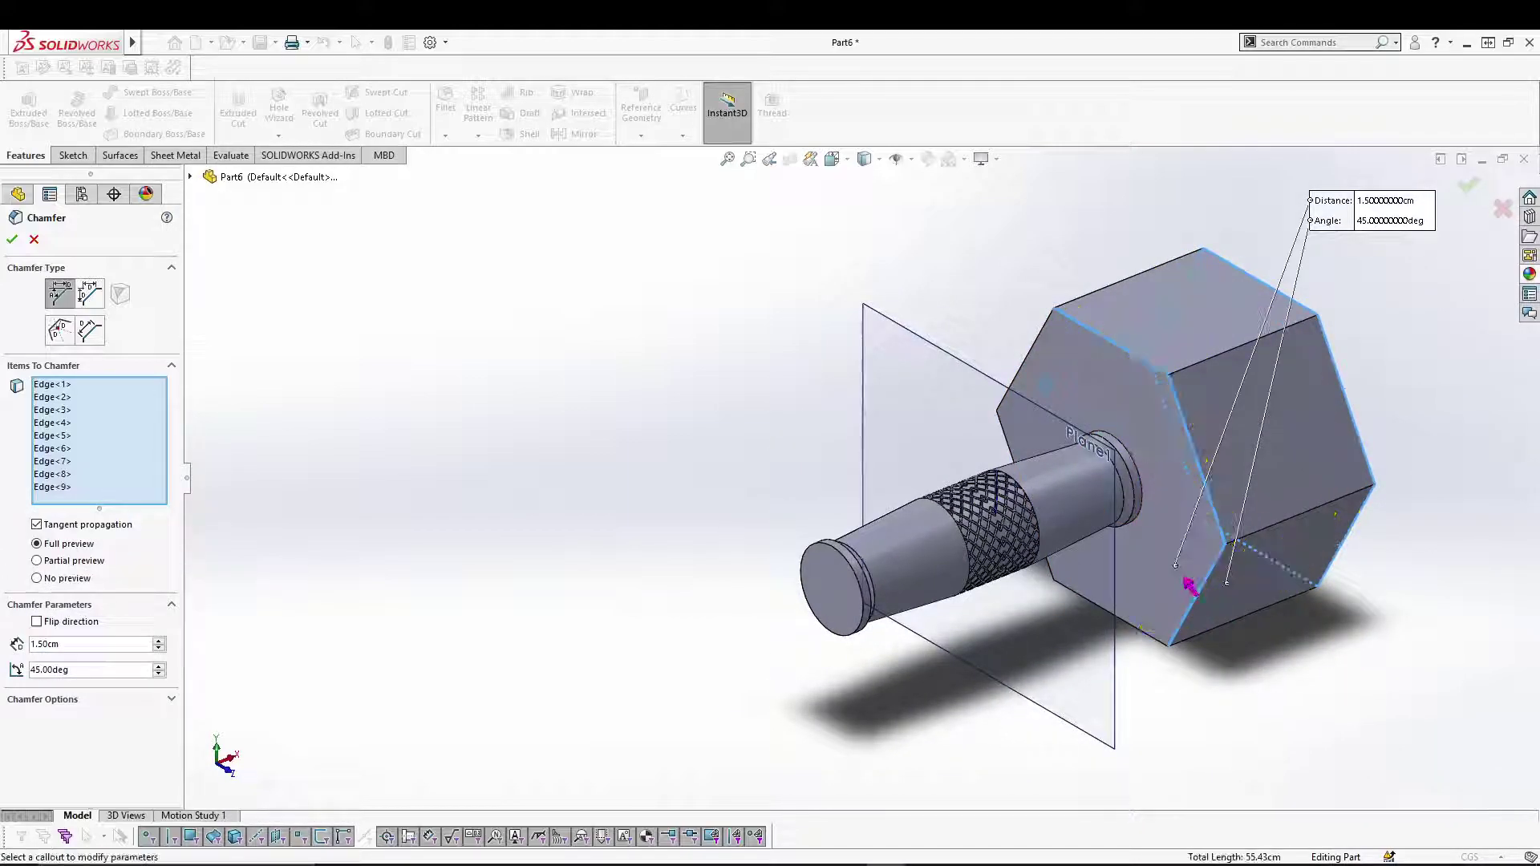
left_click(1026, 360)
left_click(1007, 448)
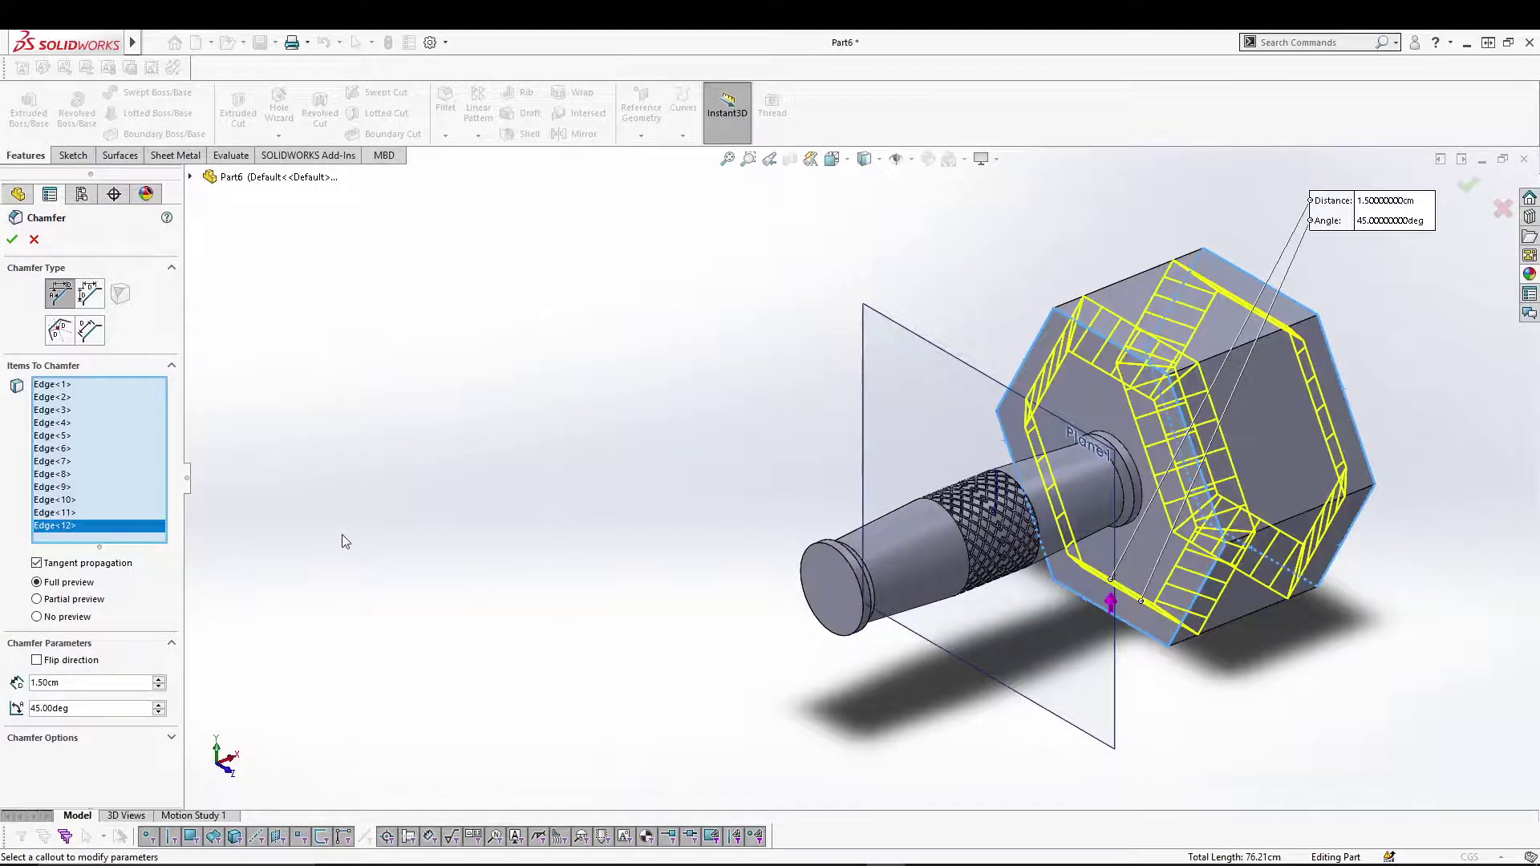
middle_click_drag(340, 544, 222, 502)
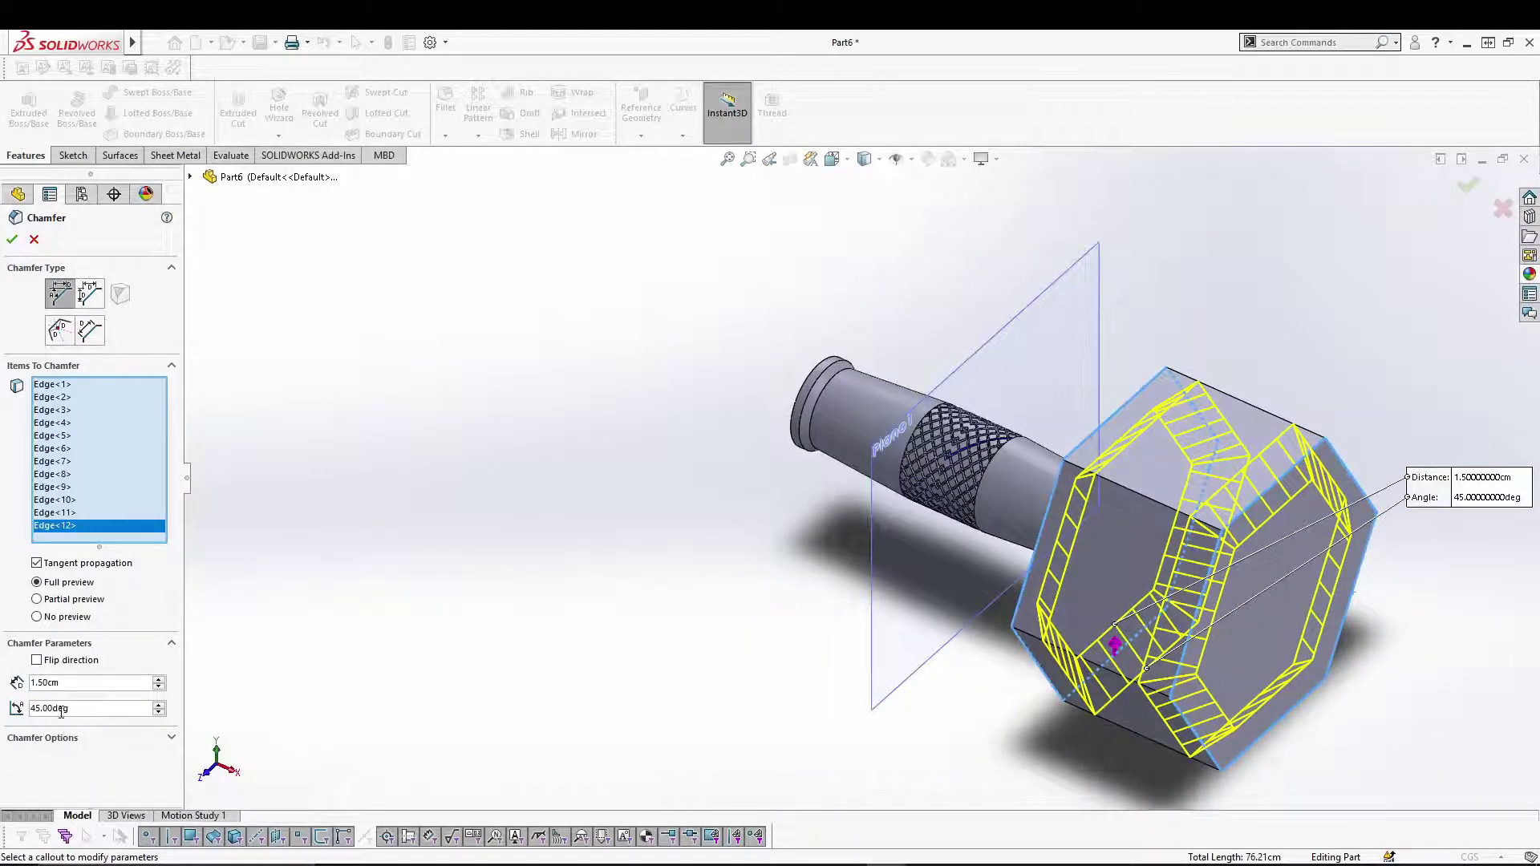
left_click(12, 239)
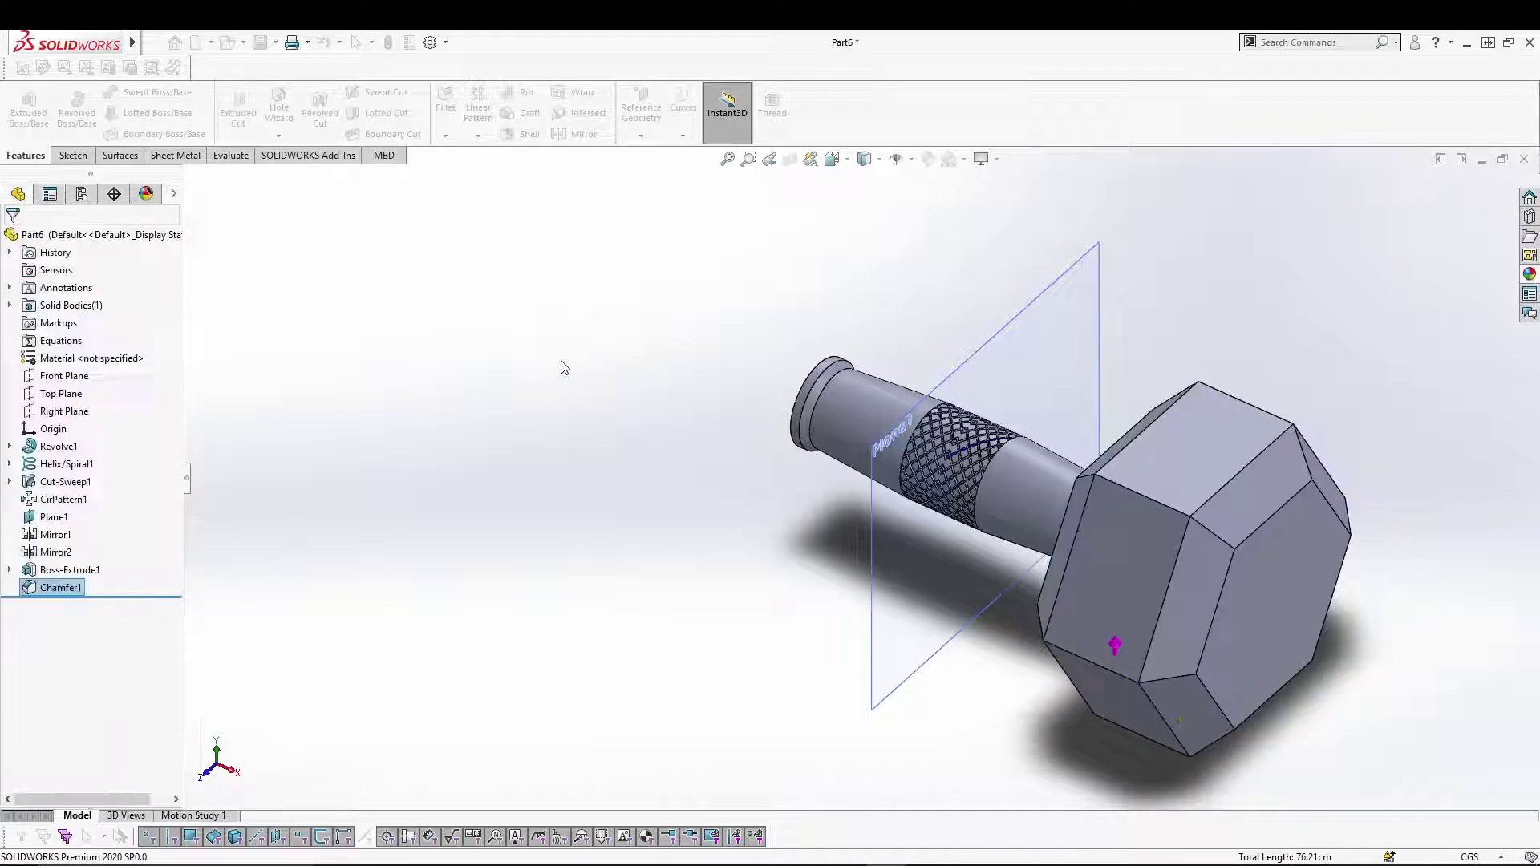
Mirror the head's extrusion and its chamfer about the Right Plane onto the handle's other end
mouse_move(661, 480)
middle_mouse_down()
mouse_move(760, 478)
mouse_move(594, 454)
mouse_move(639, 478)
middle_mouse_up()
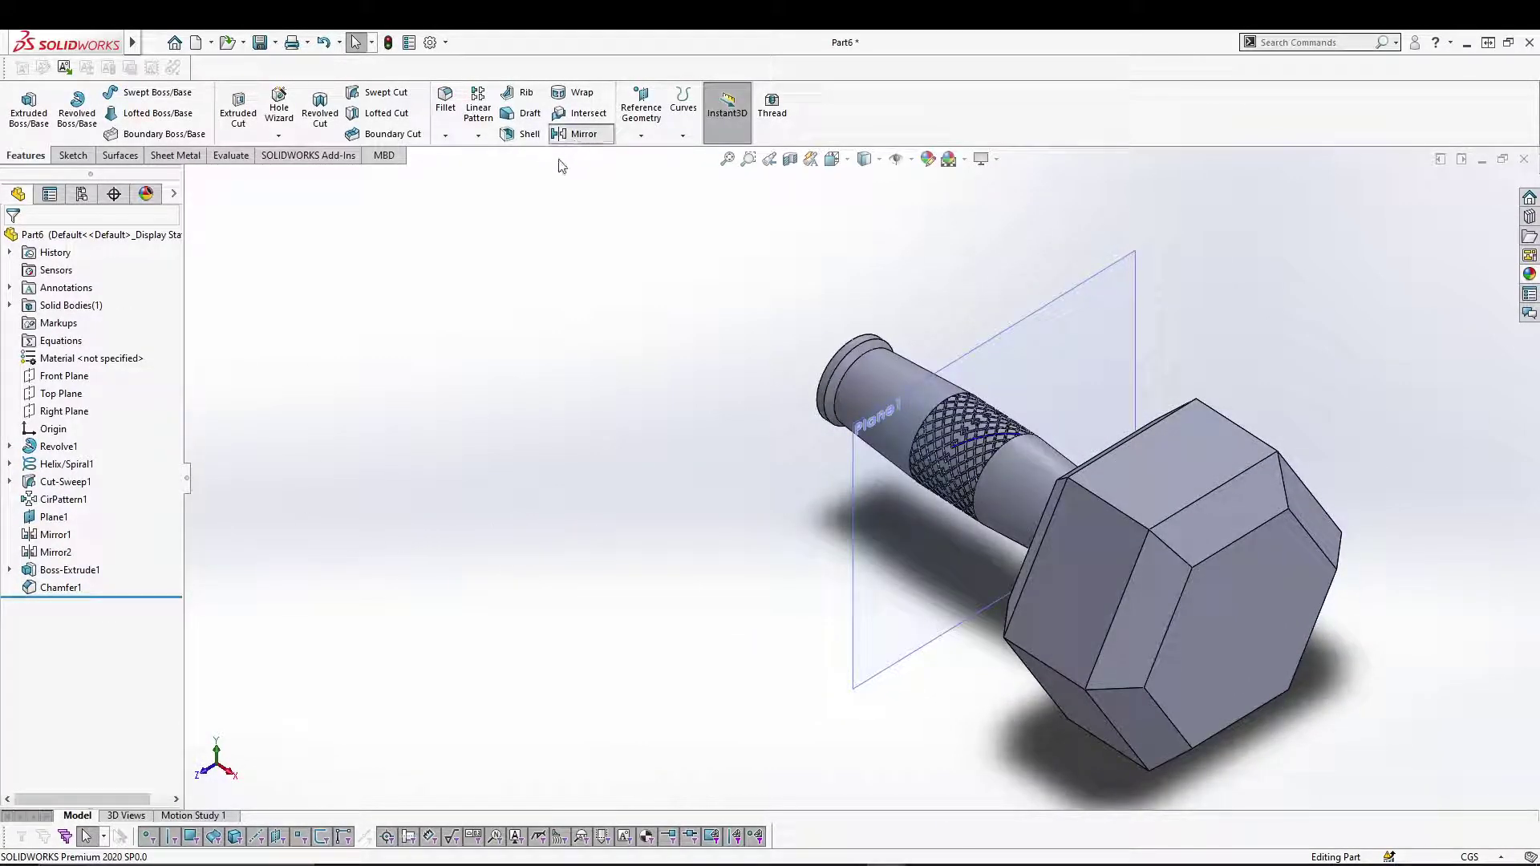
left_click(576, 134)
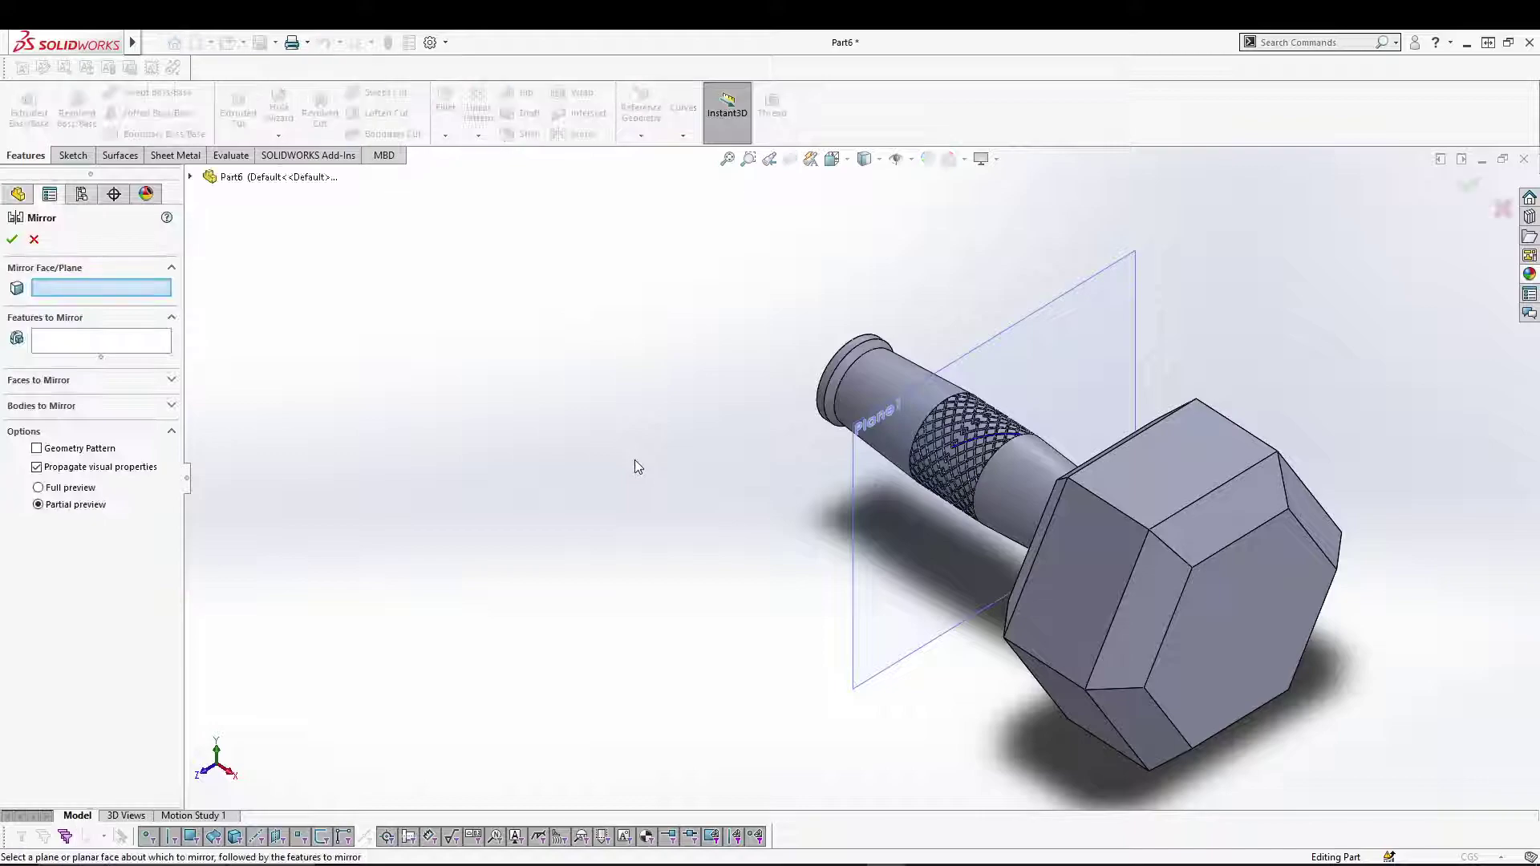
left_click(191, 176)
left_click(262, 353)
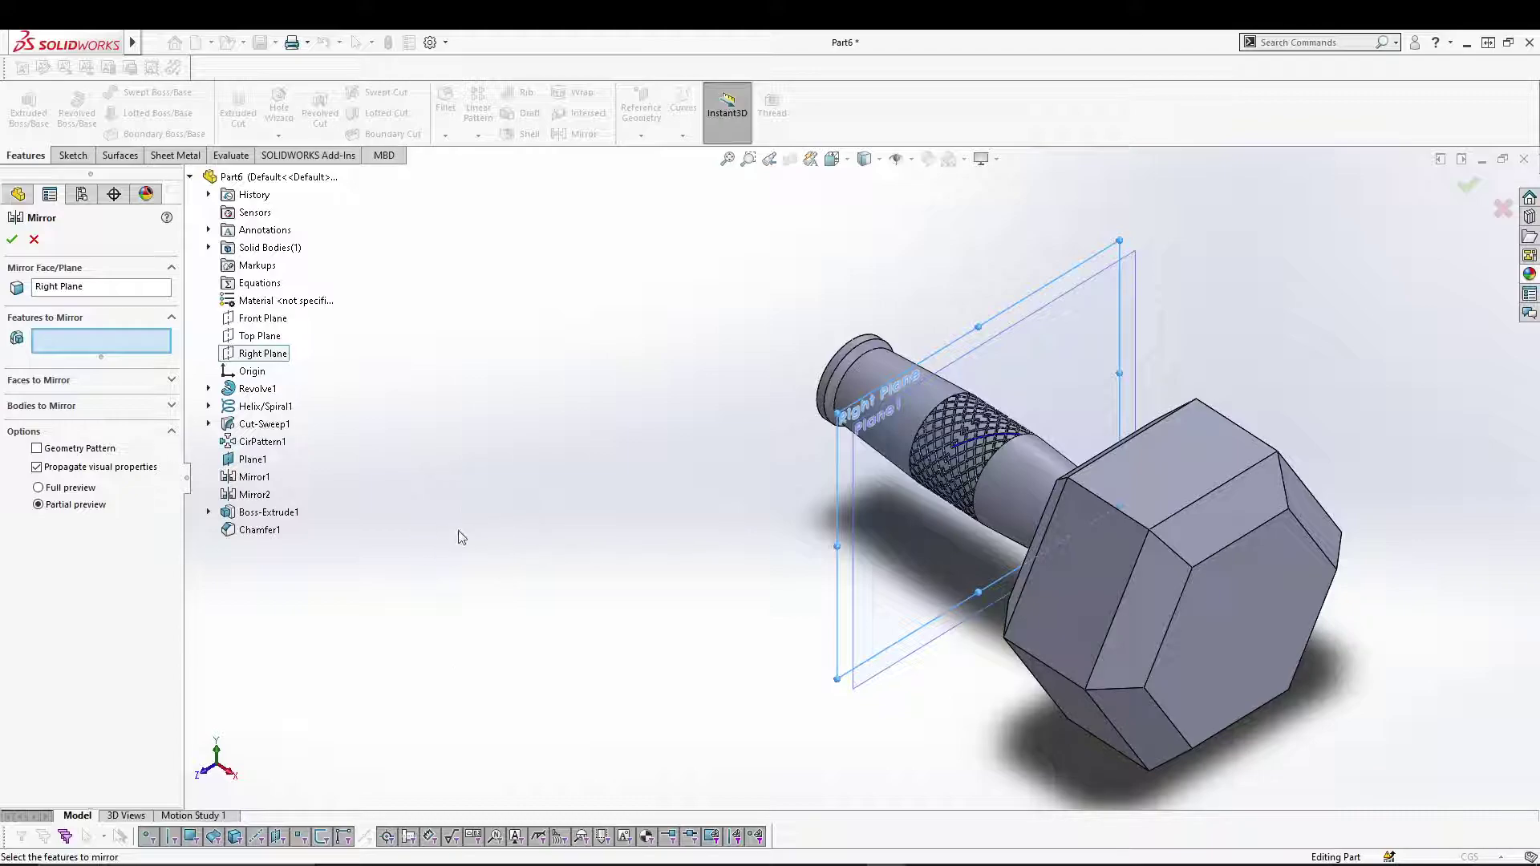
left_click(260, 530)
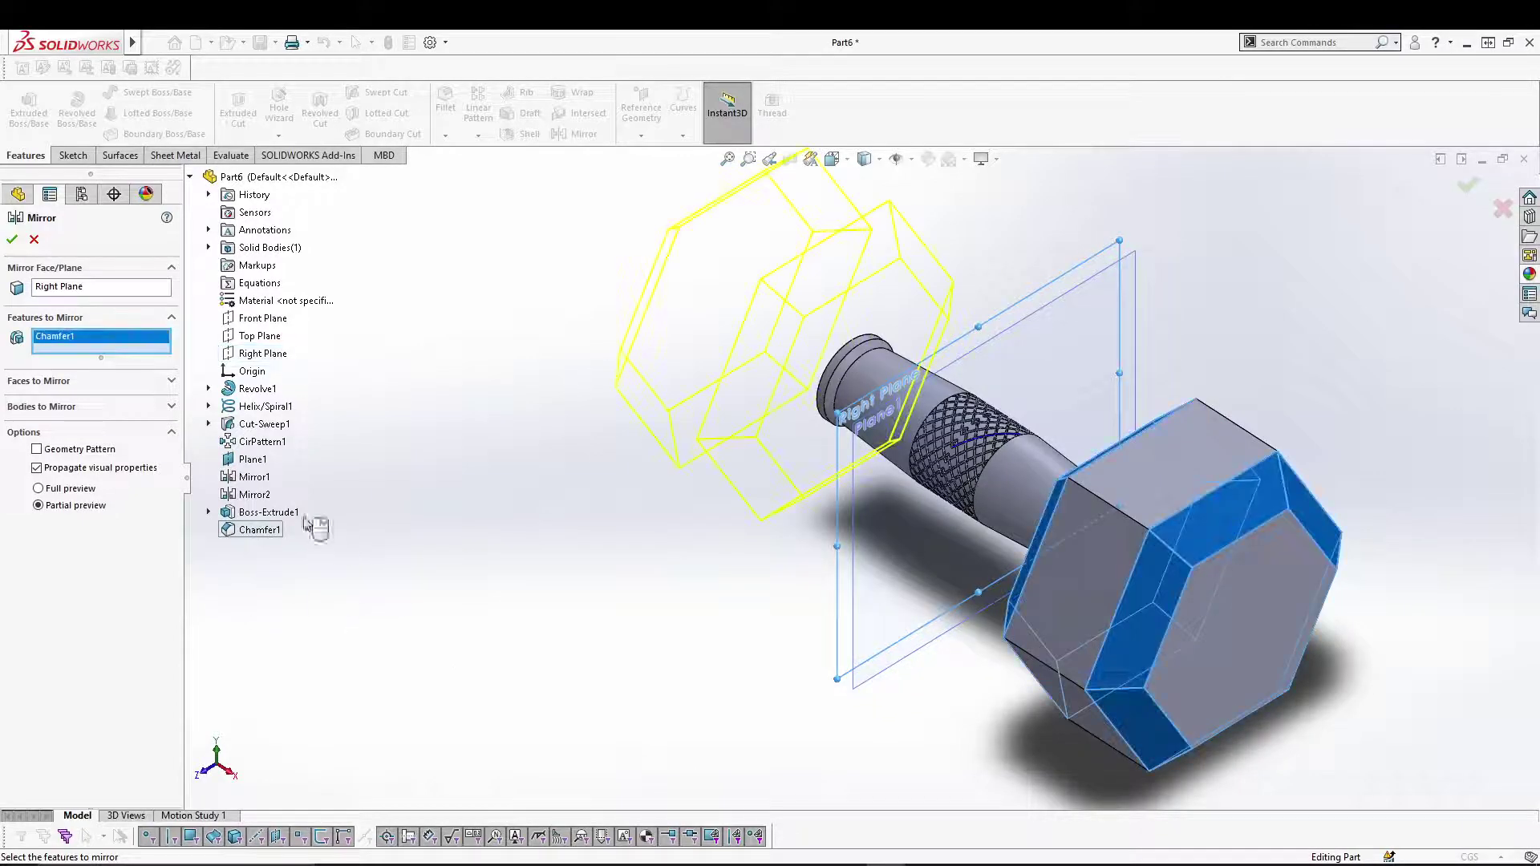
left_click(270, 513)
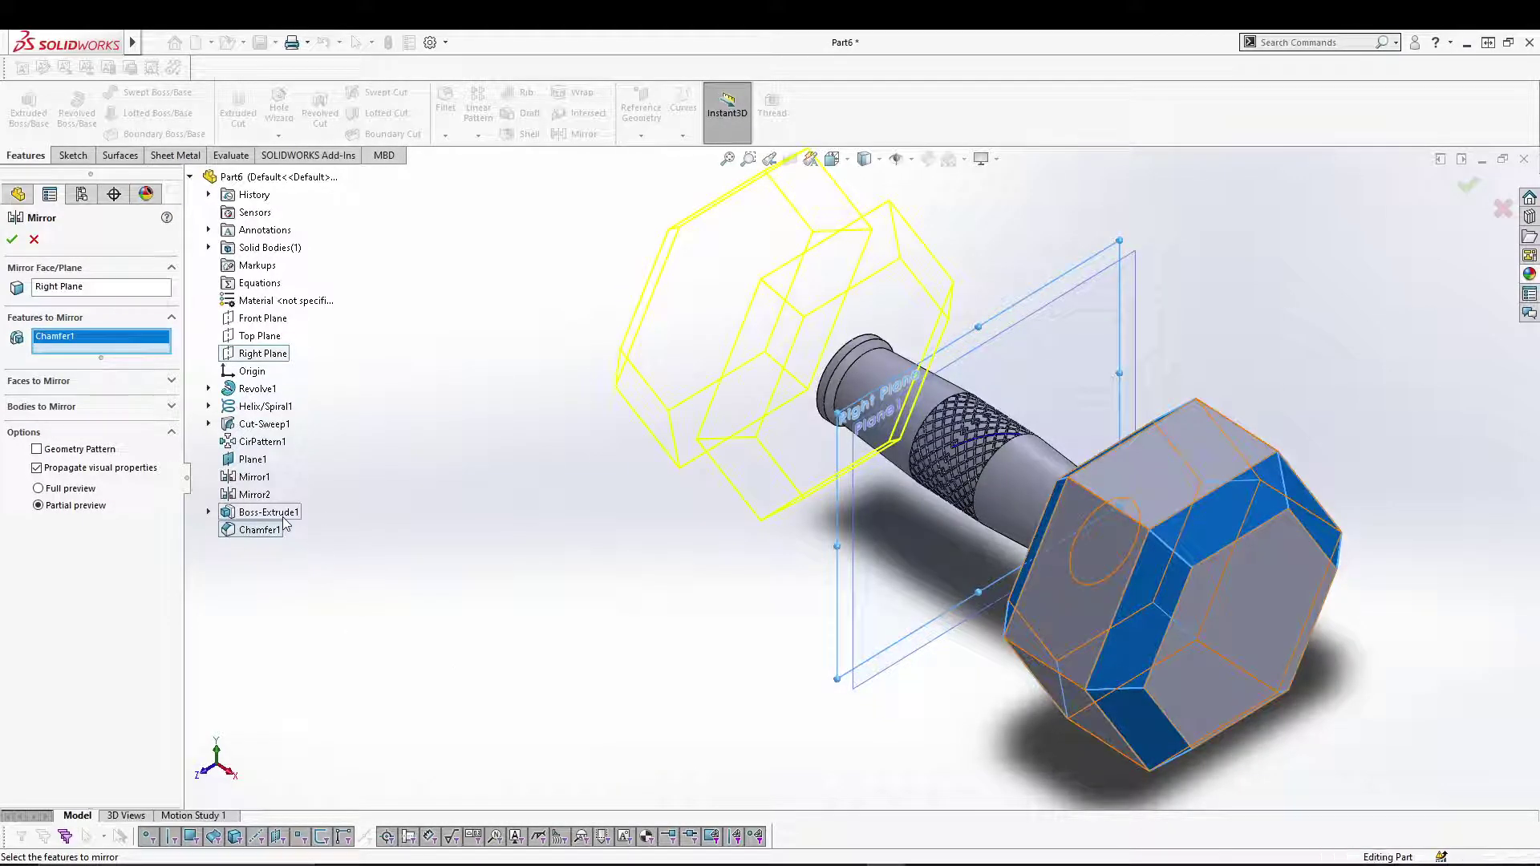
left_click(12, 240)
Hide the reference plane Plane1
middle_click_drag(475, 460, 377, 449)
right_click(65, 525)
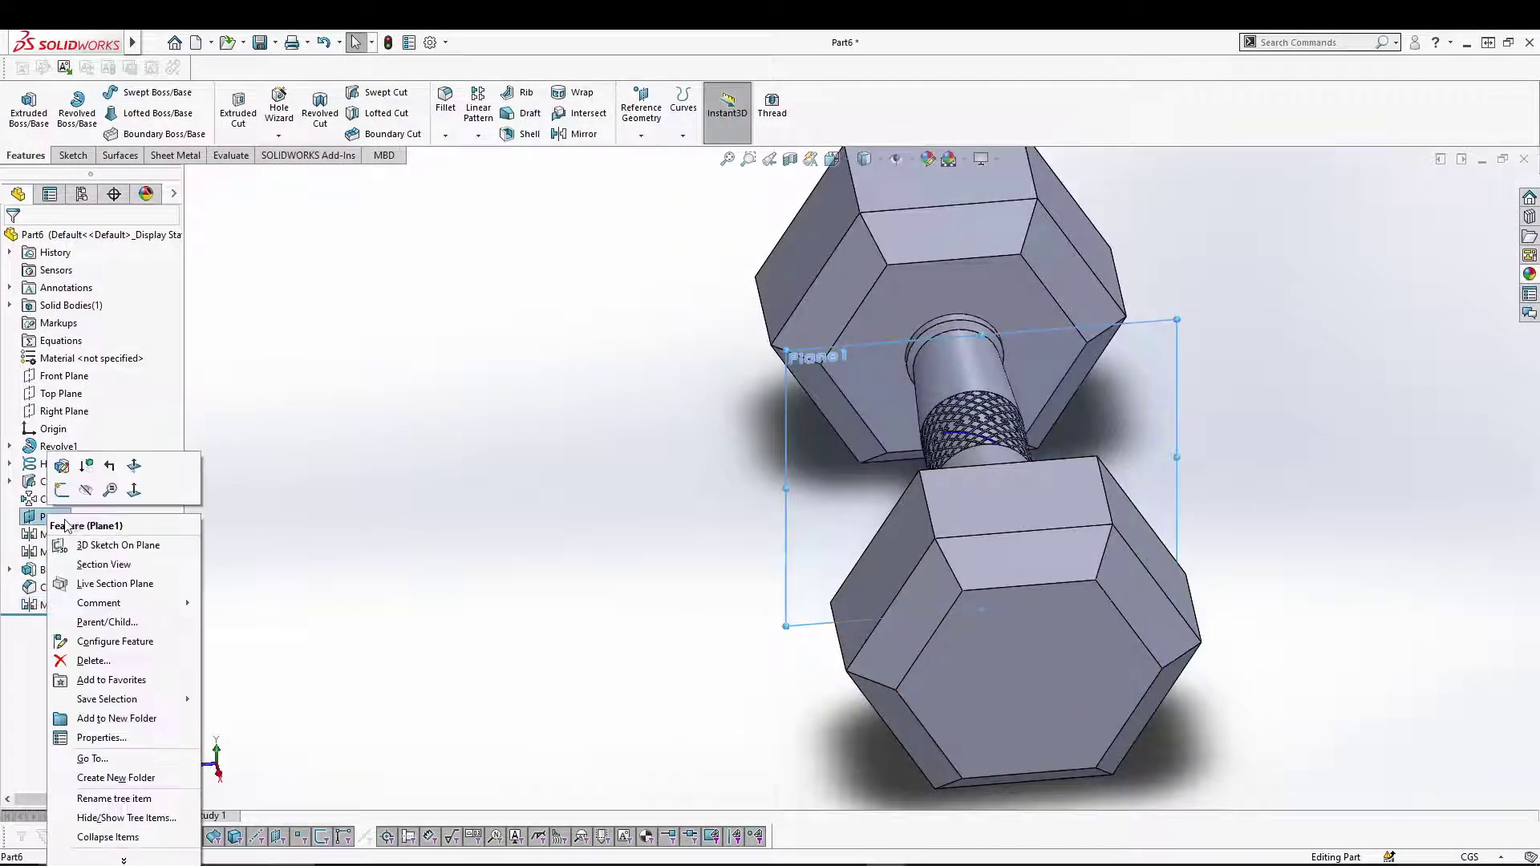
left_click(406, 490)
middle_click_drag(406, 490, 678, 492)
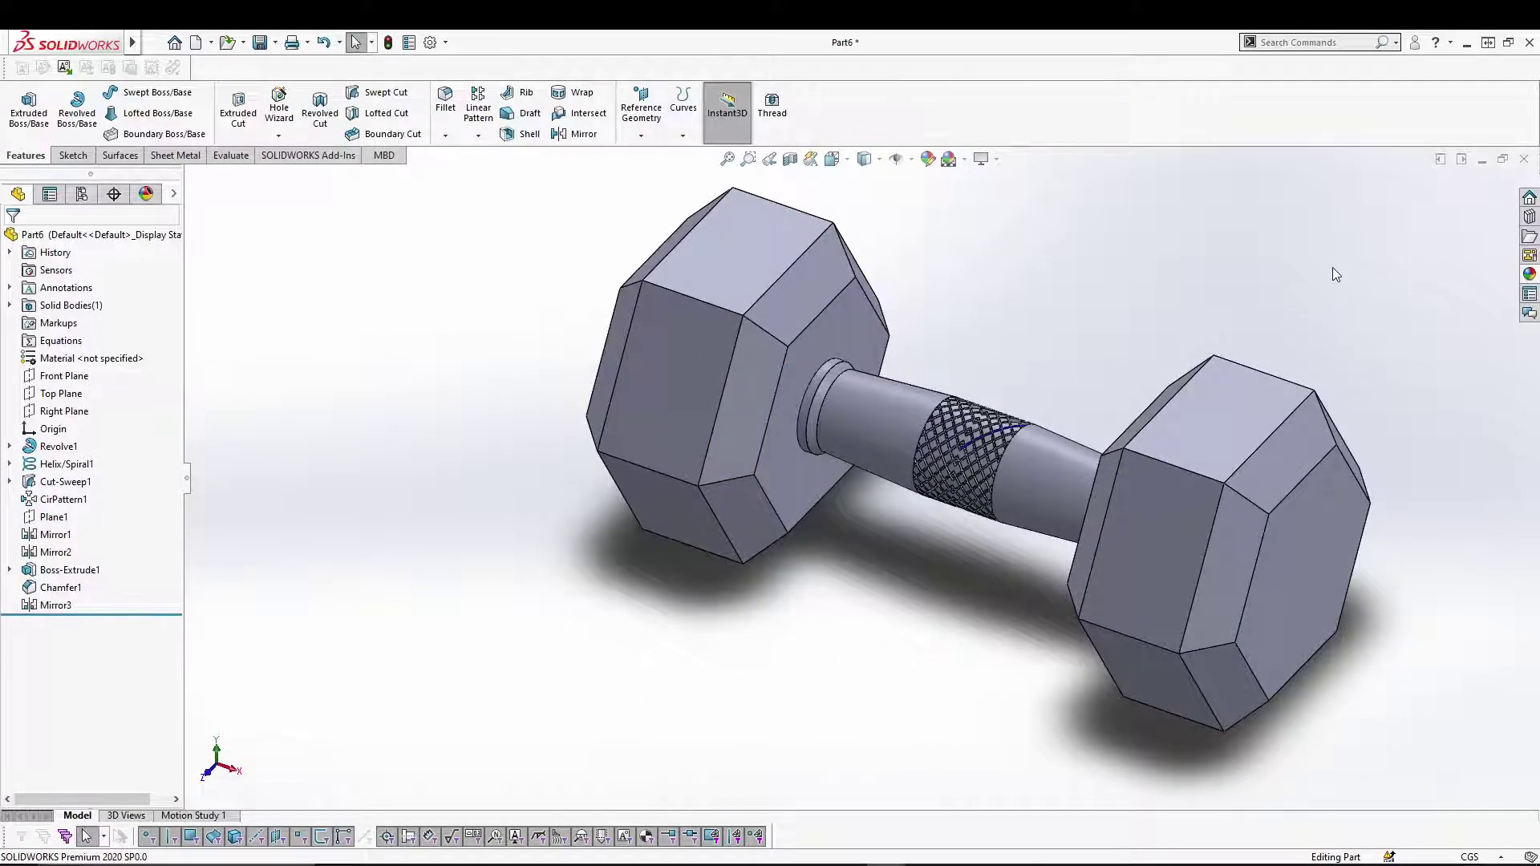
Apply the matte rubber appearance to the entire dumbbell body
middle_click_drag(1334, 275, 1171, 286, "ctrl")
left_click(1524, 275)
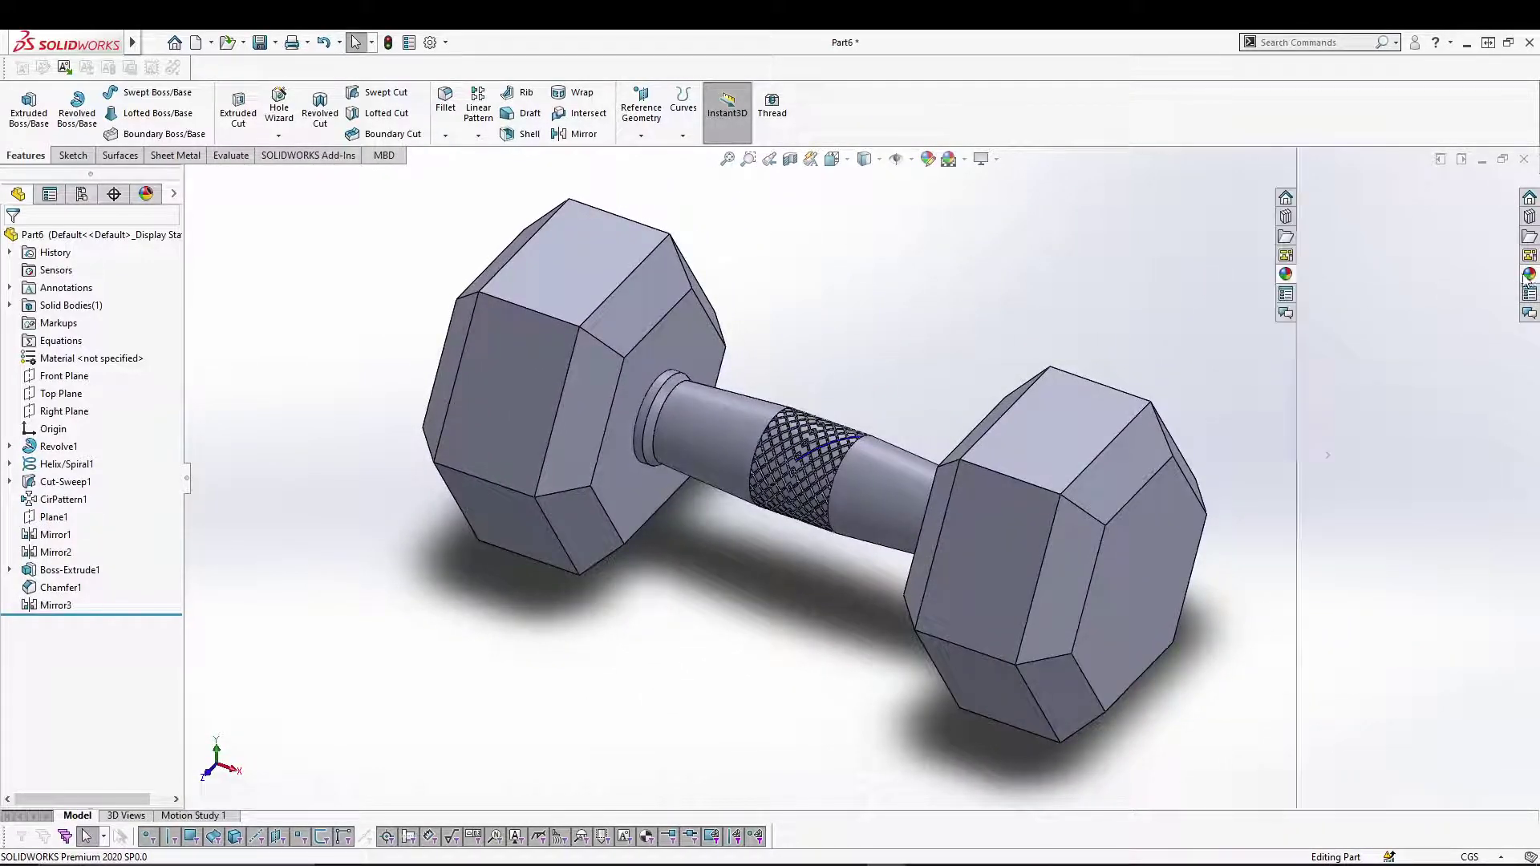
left_click(1331, 226)
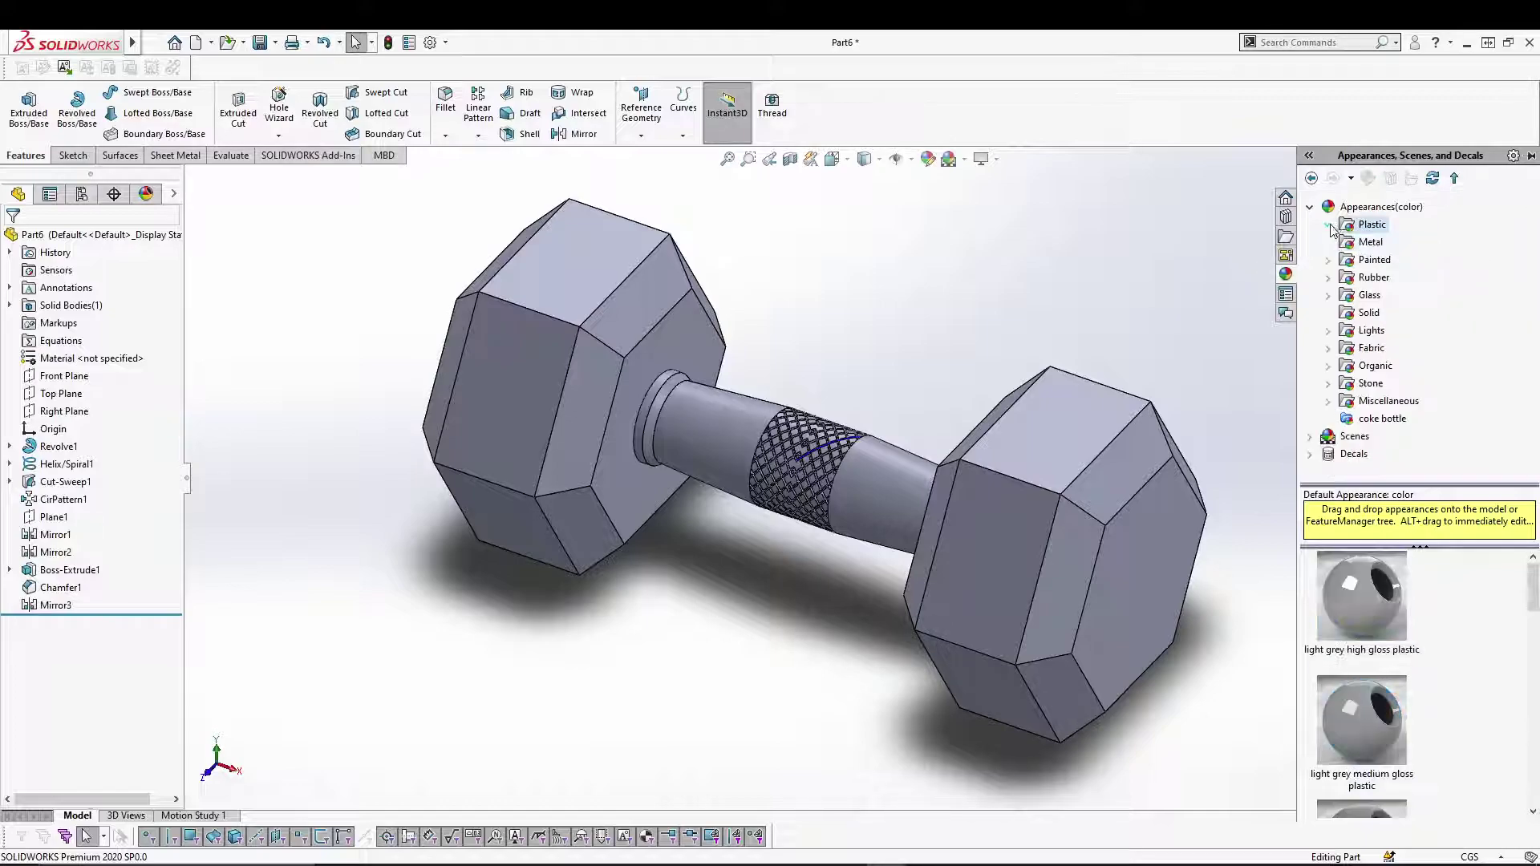
left_click(1329, 278)
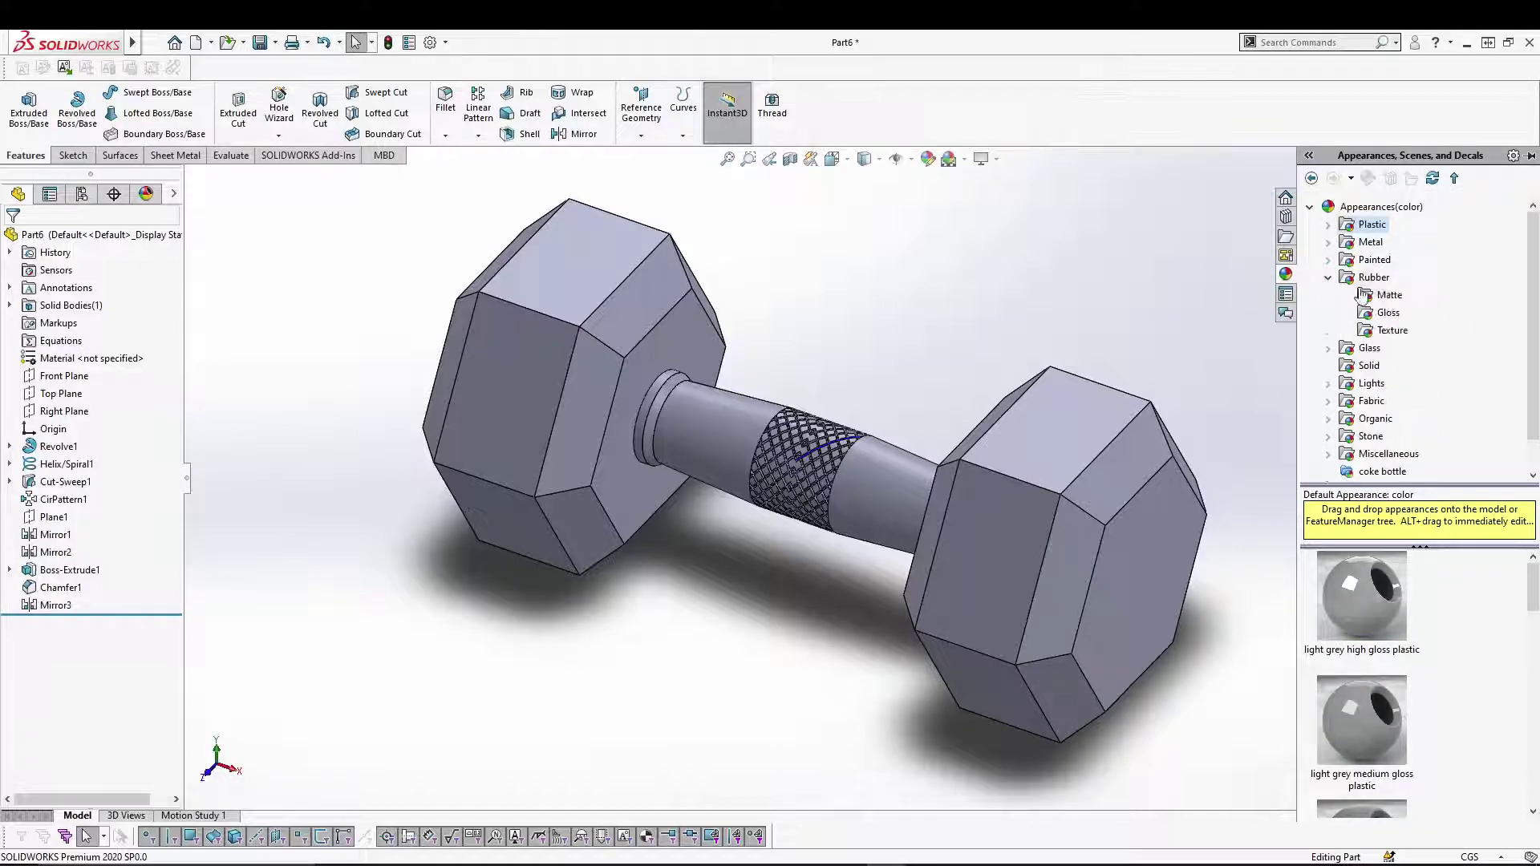
left_click(1390, 295)
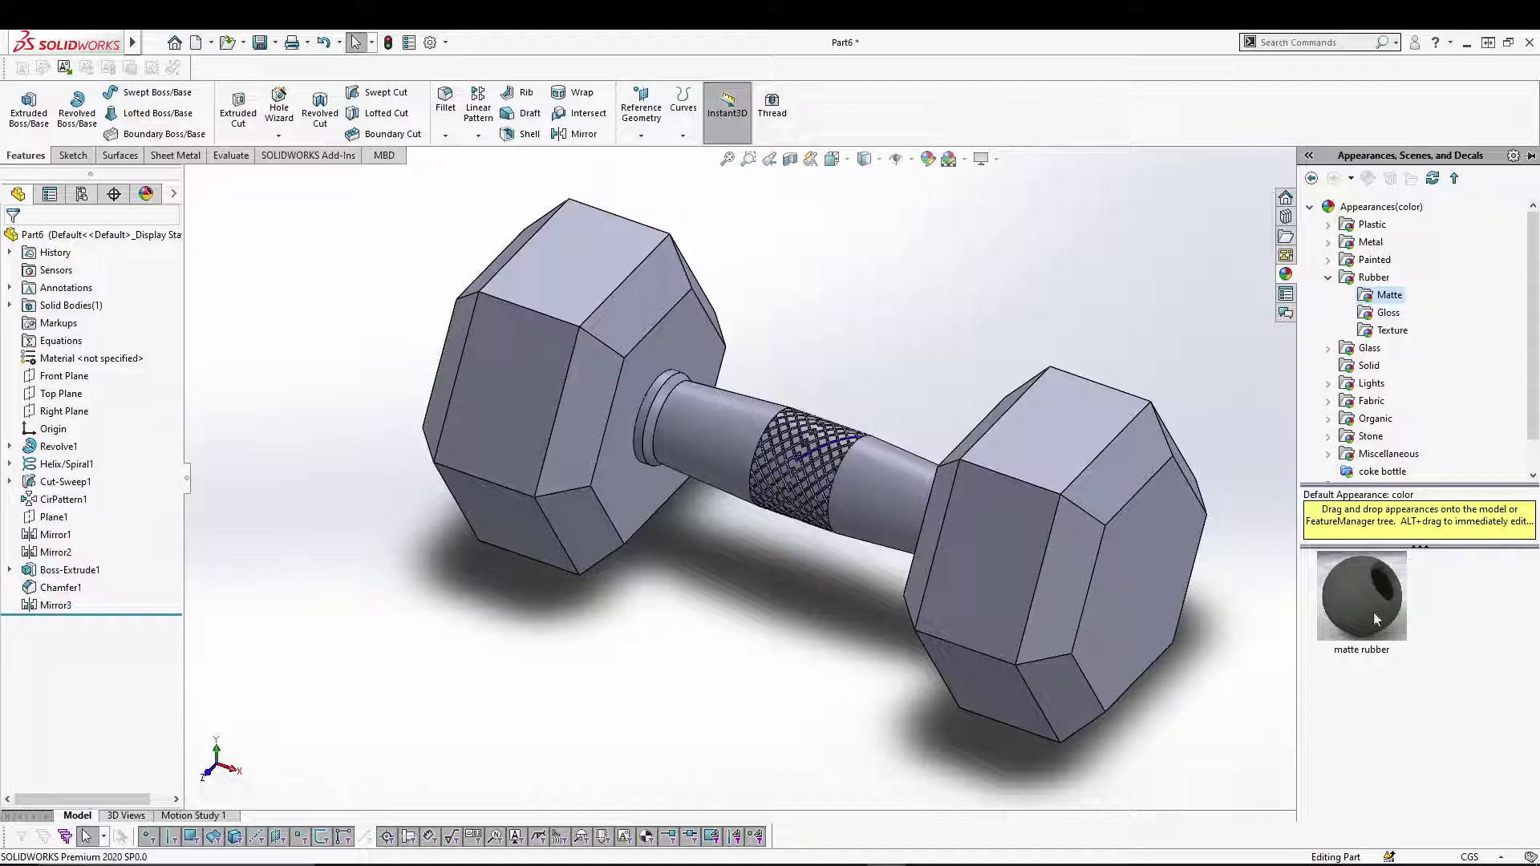
left_click_drag(1374, 619, 1154, 574)
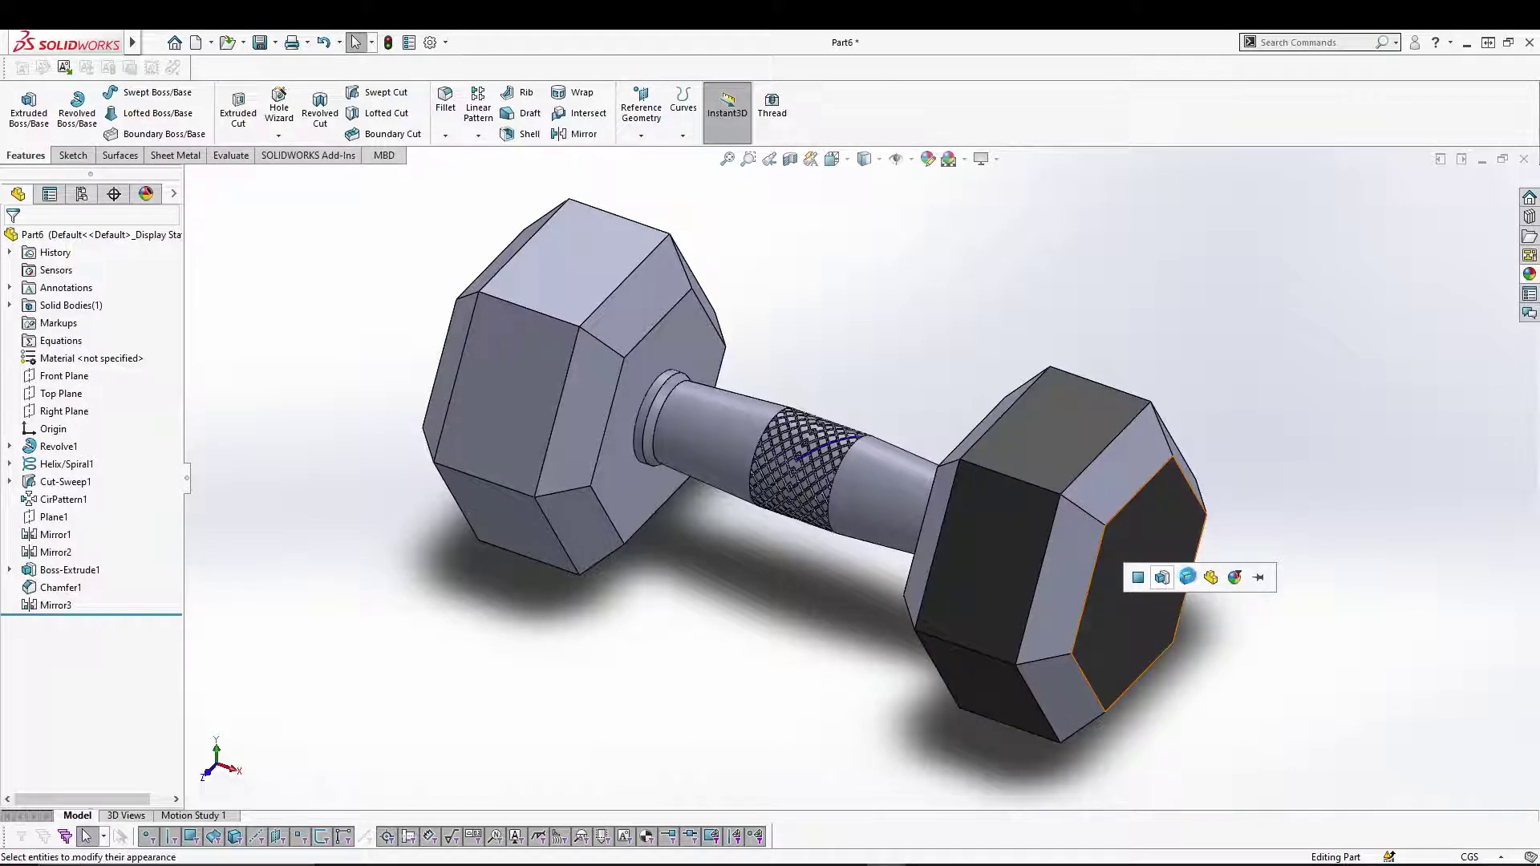
left_click(1187, 578)
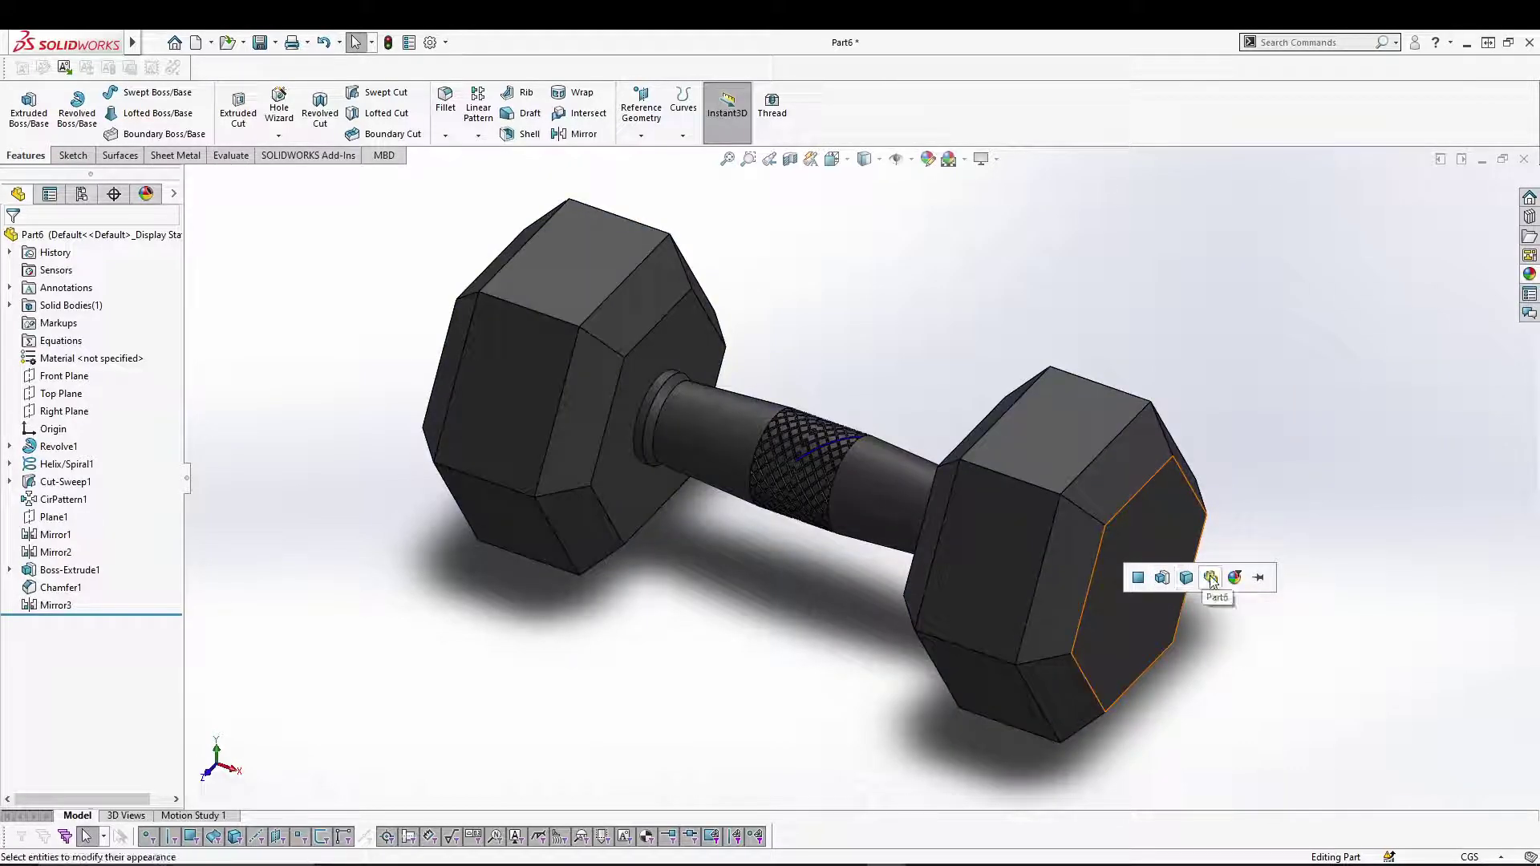
left_click(1162, 578)
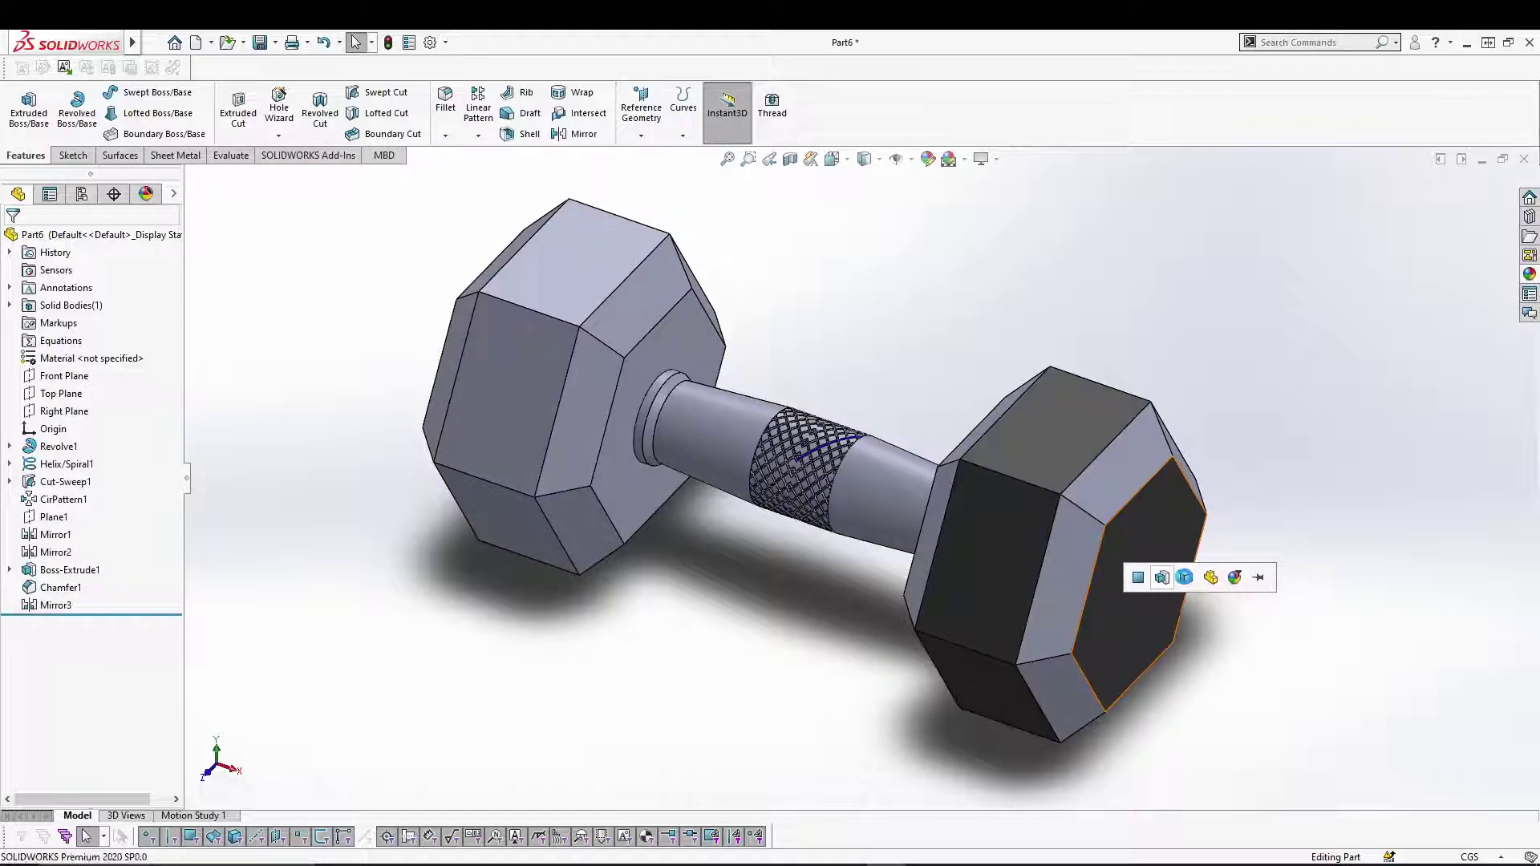
left_click(1189, 583)
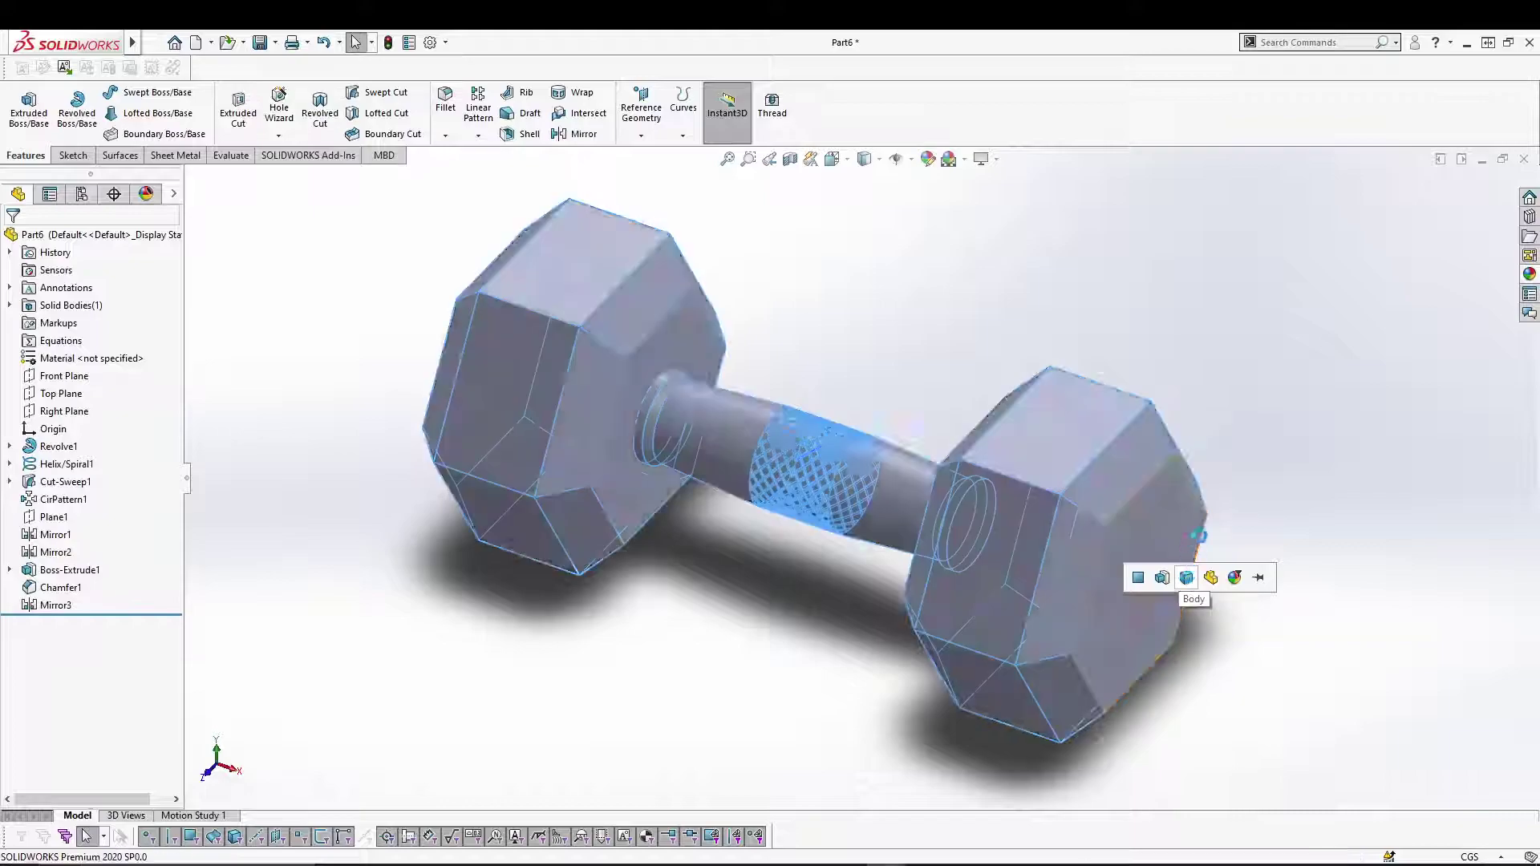
Try to apply the chromium plate appearance to the handle's knurled band
left_click(1528, 274)
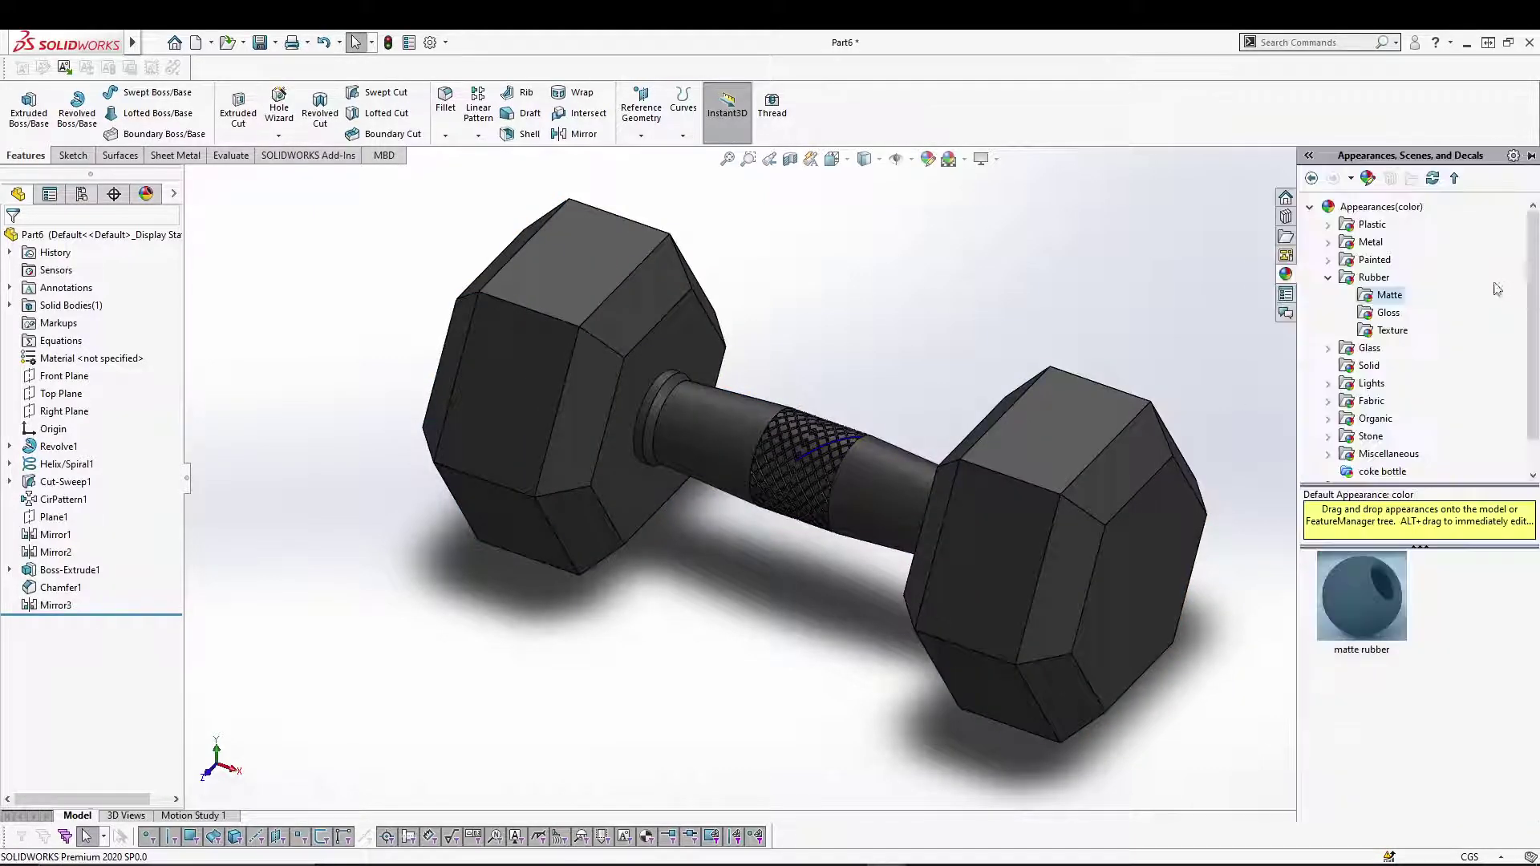
left_click(1329, 243)
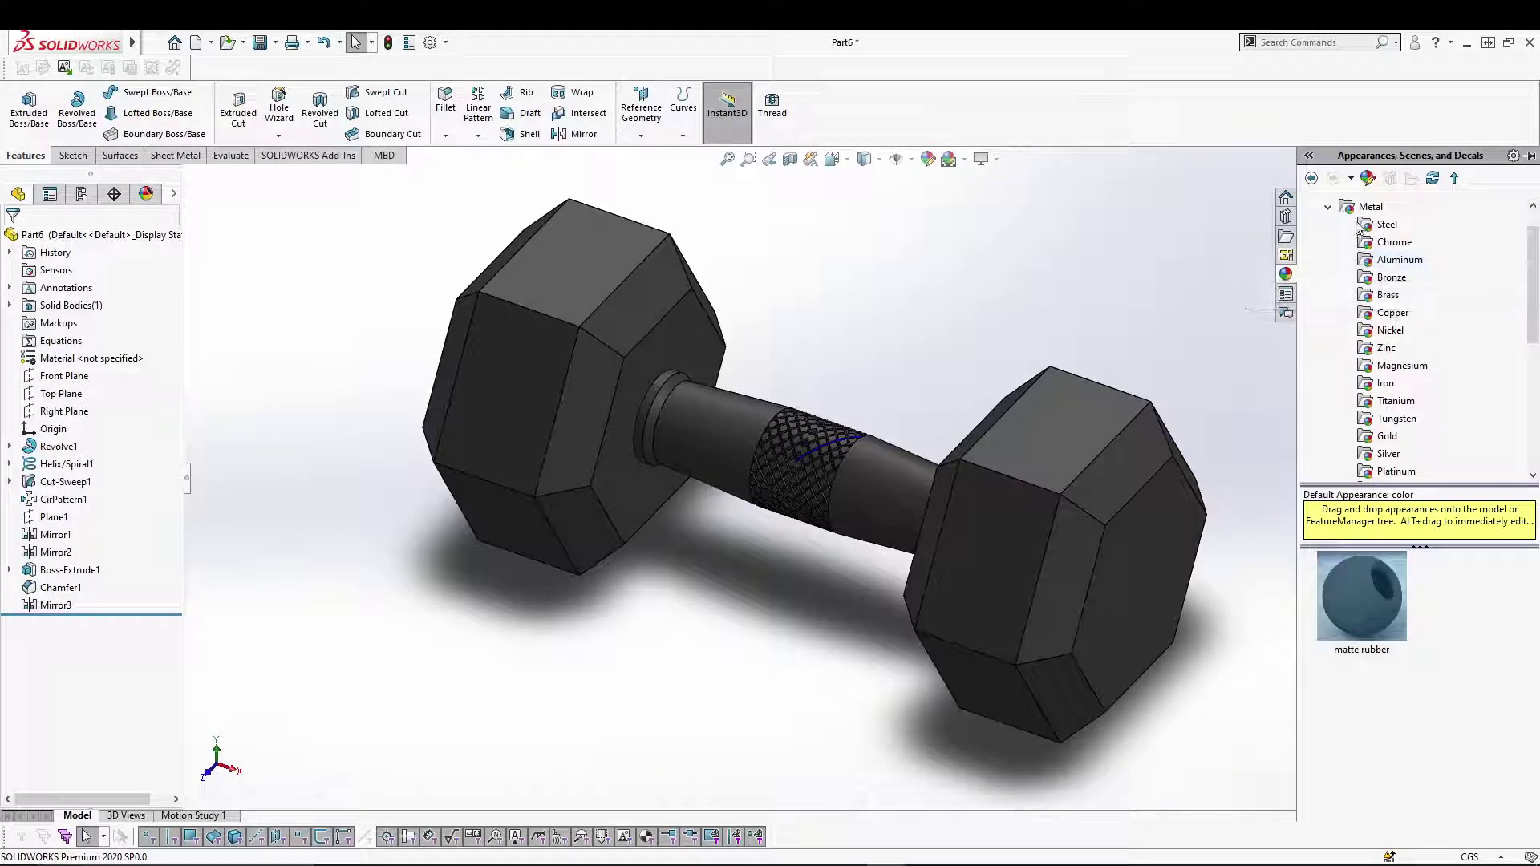
left_click(1385, 224)
left_click(1394, 242)
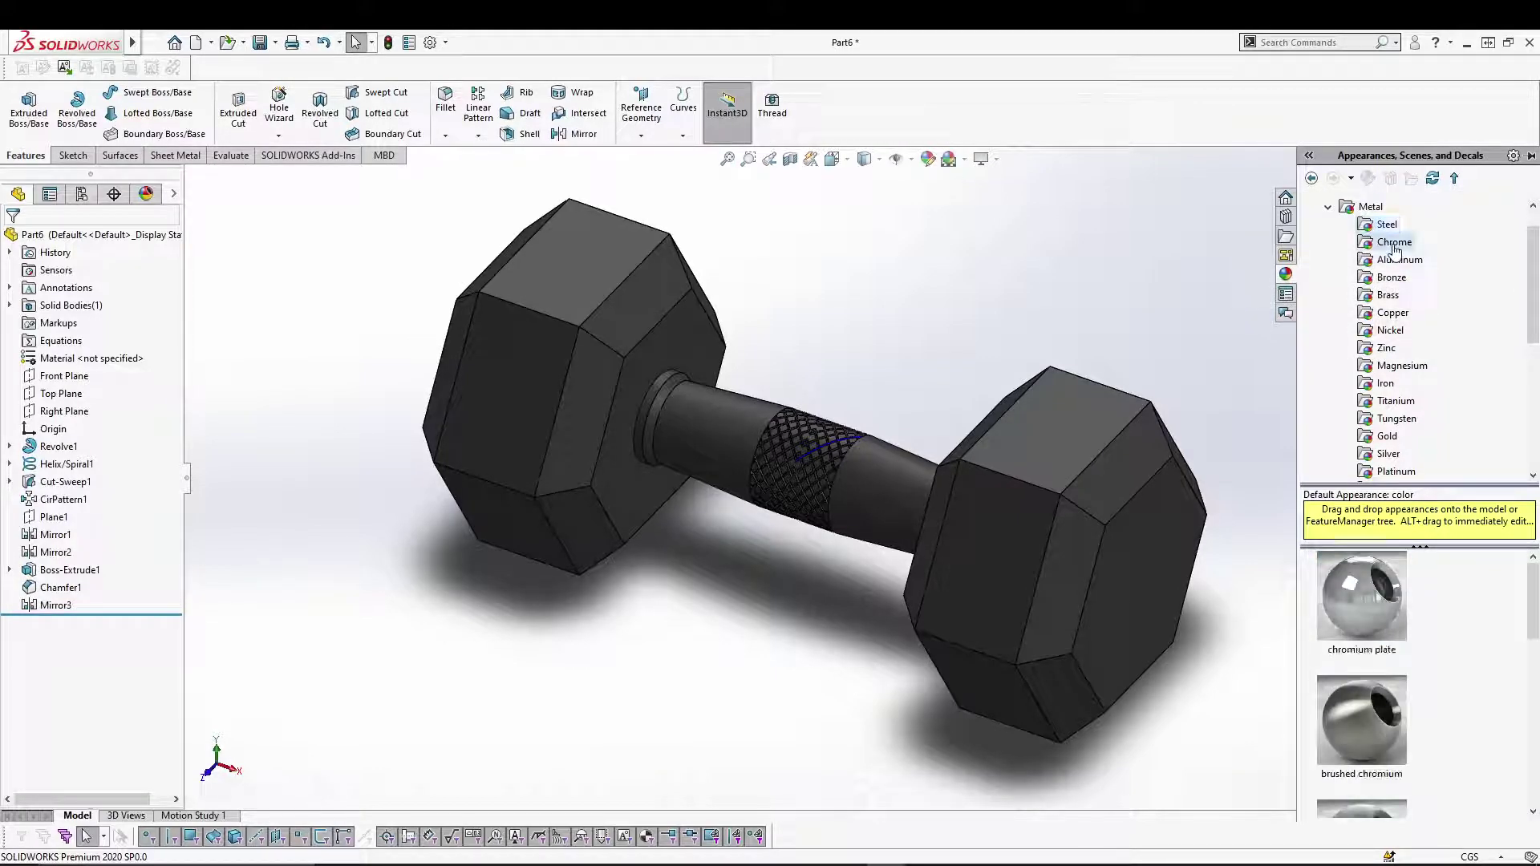
left_click_drag(1357, 607, 814, 464)
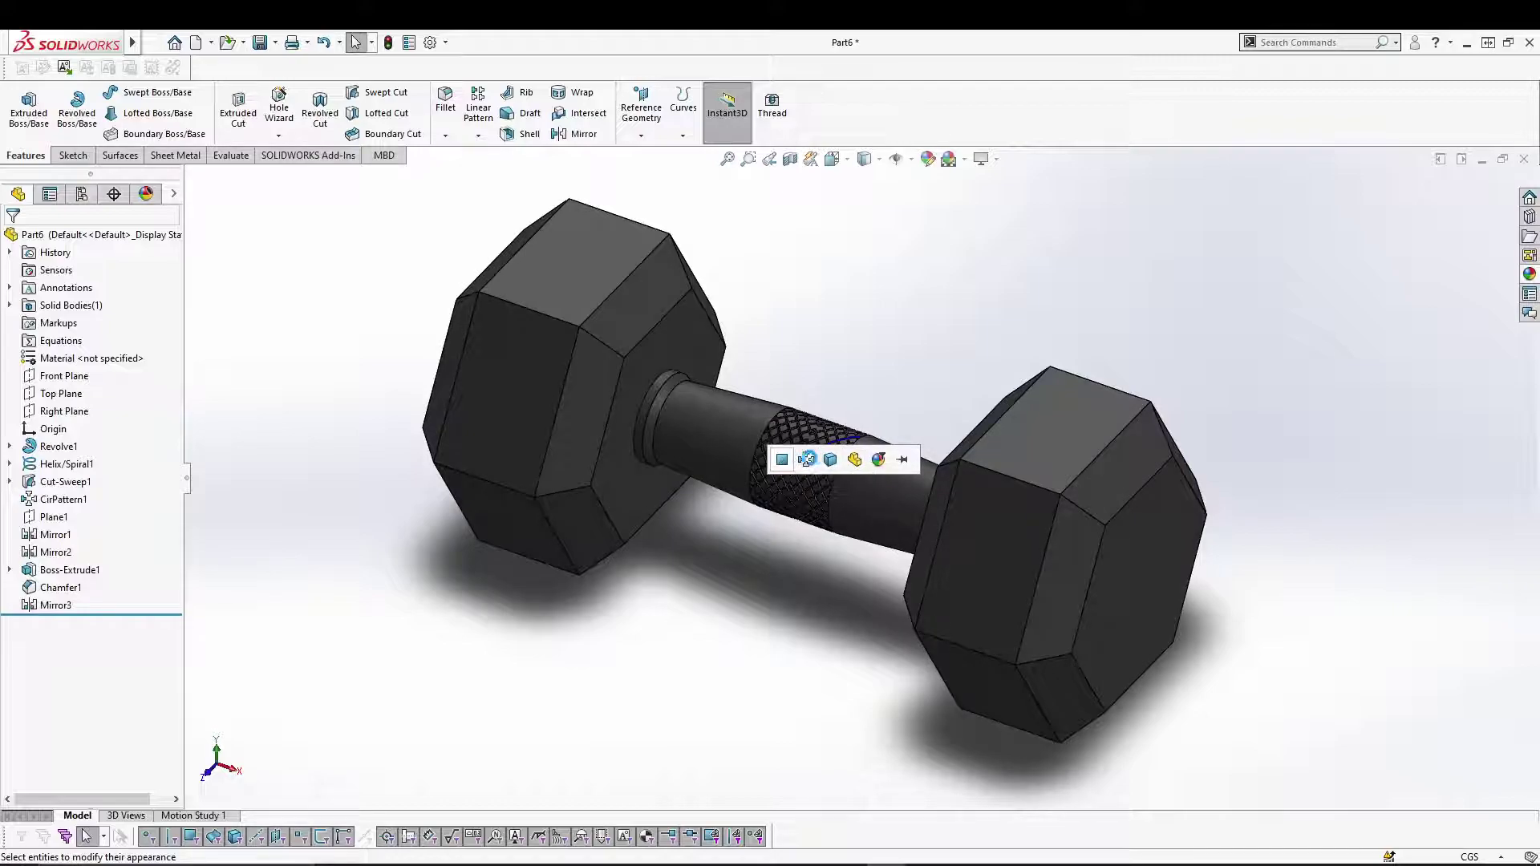
left_click(831, 460)
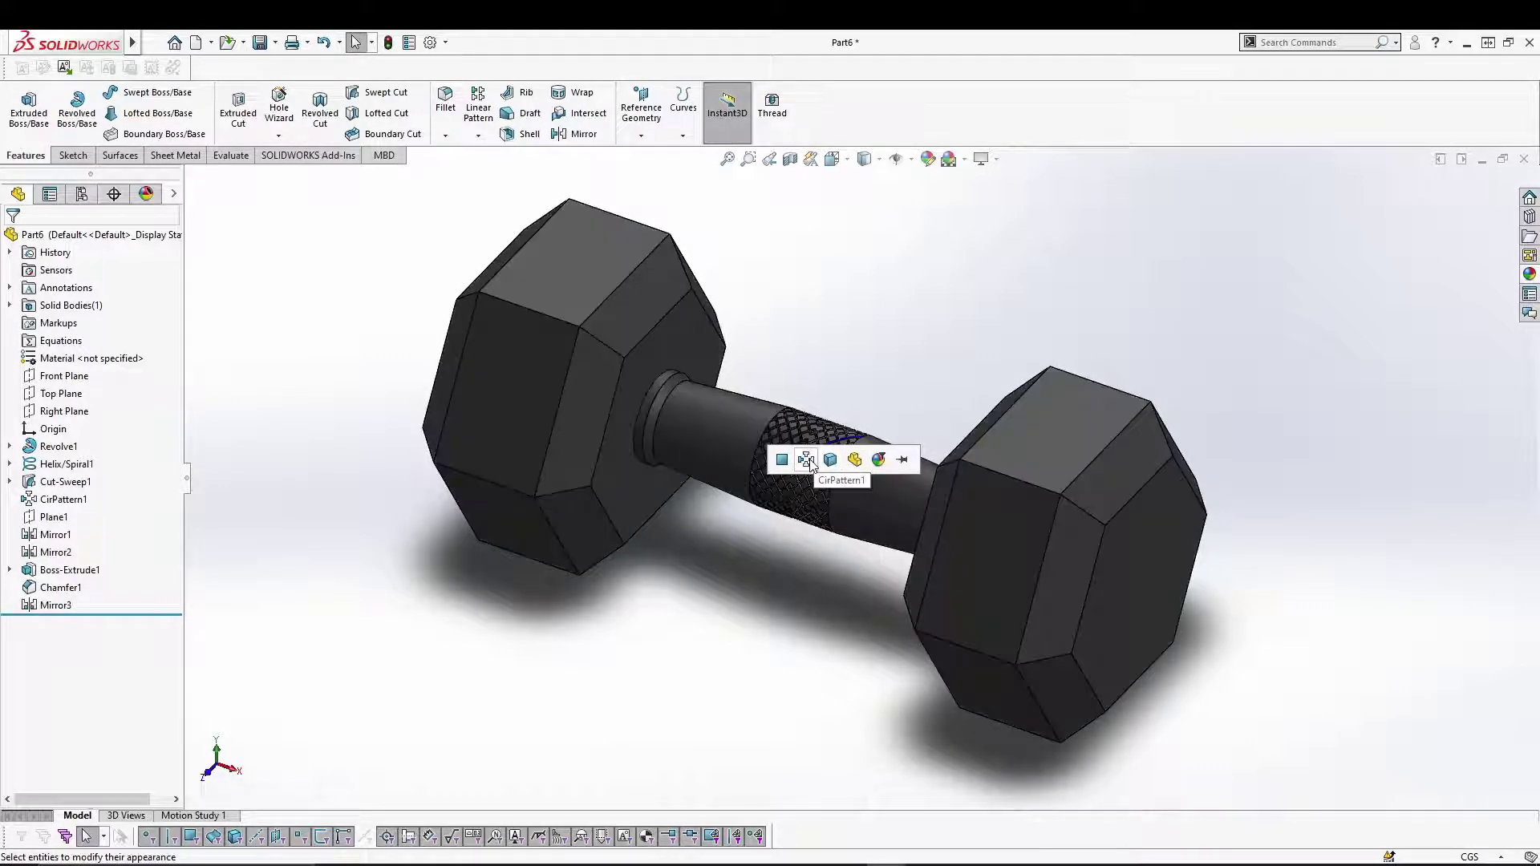
Hide the helix curve running across the knurled band and fit the whole dumbbell in view
middle_click_drag(762, 593, 725, 608)
scroll(738, 588, "down", 5)
key("f")
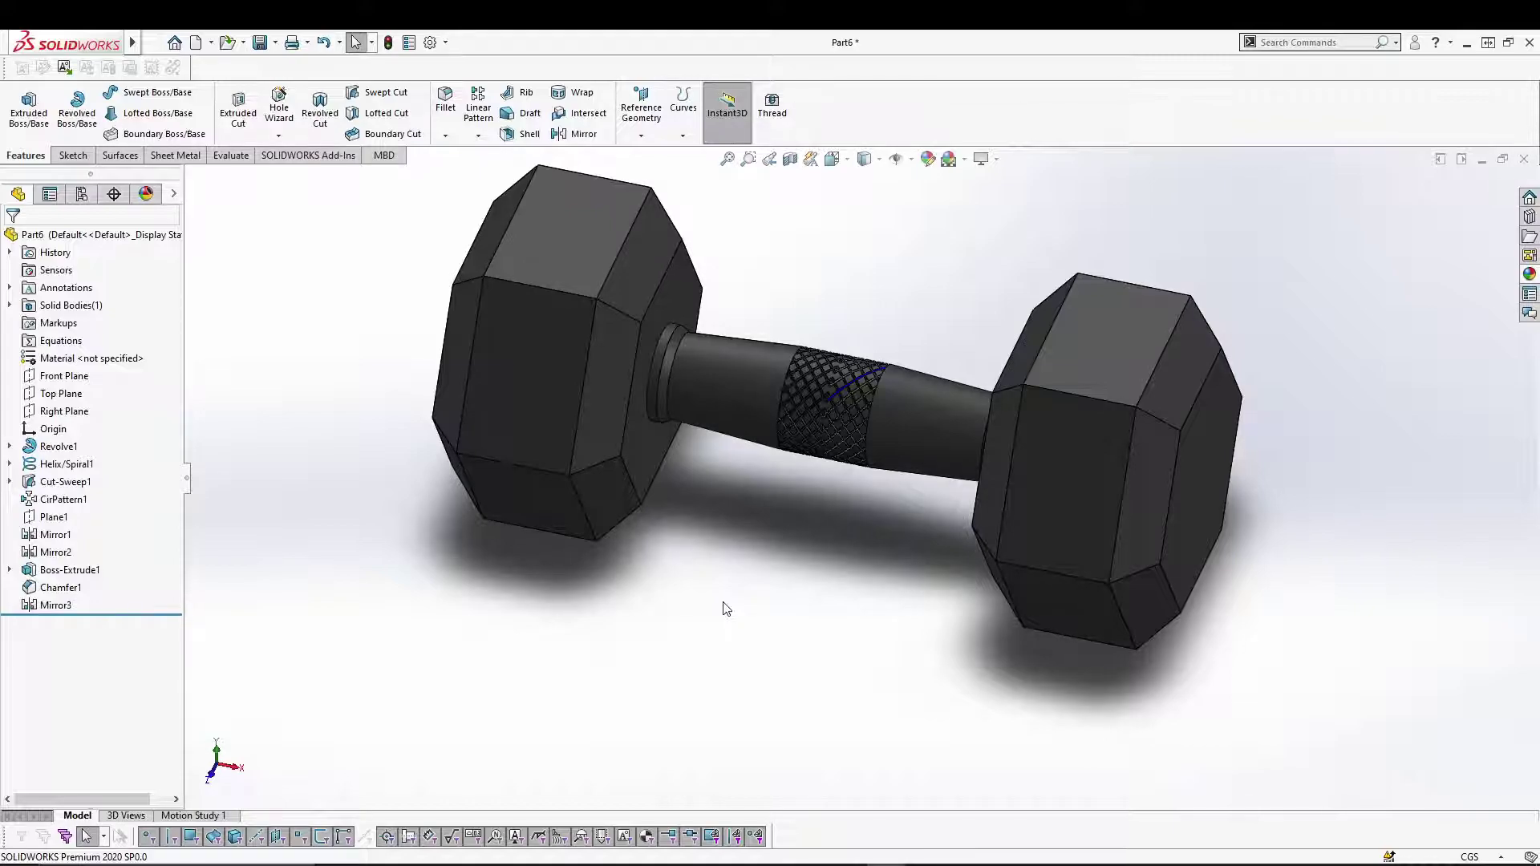
scroll(835, 498, "down", 10)
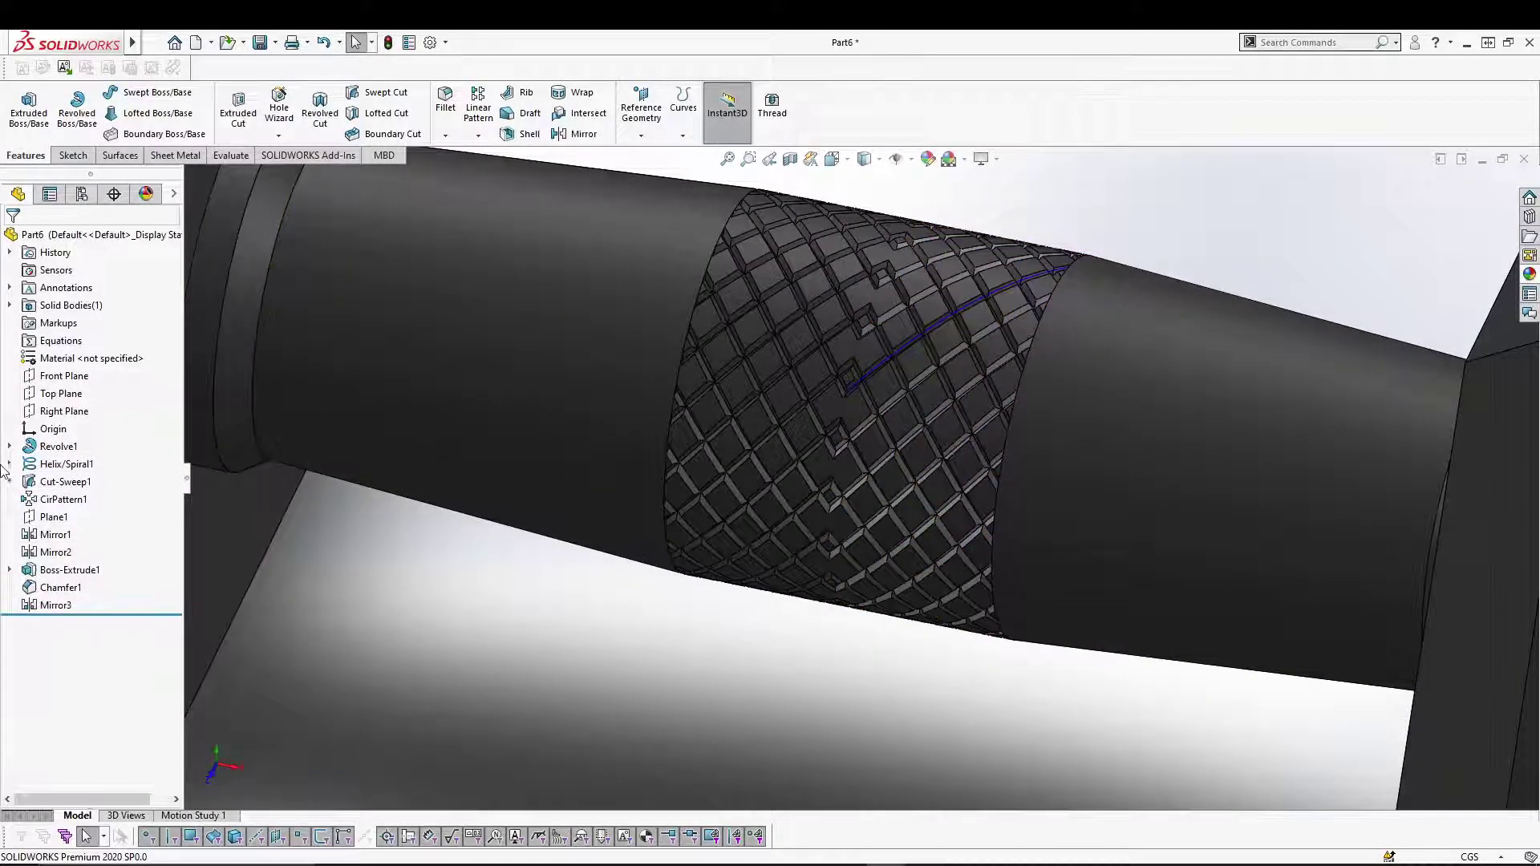
right_click(48, 465)
left_click(65, 441)
key("f")
middle_click_drag(636, 677, 811, 615)
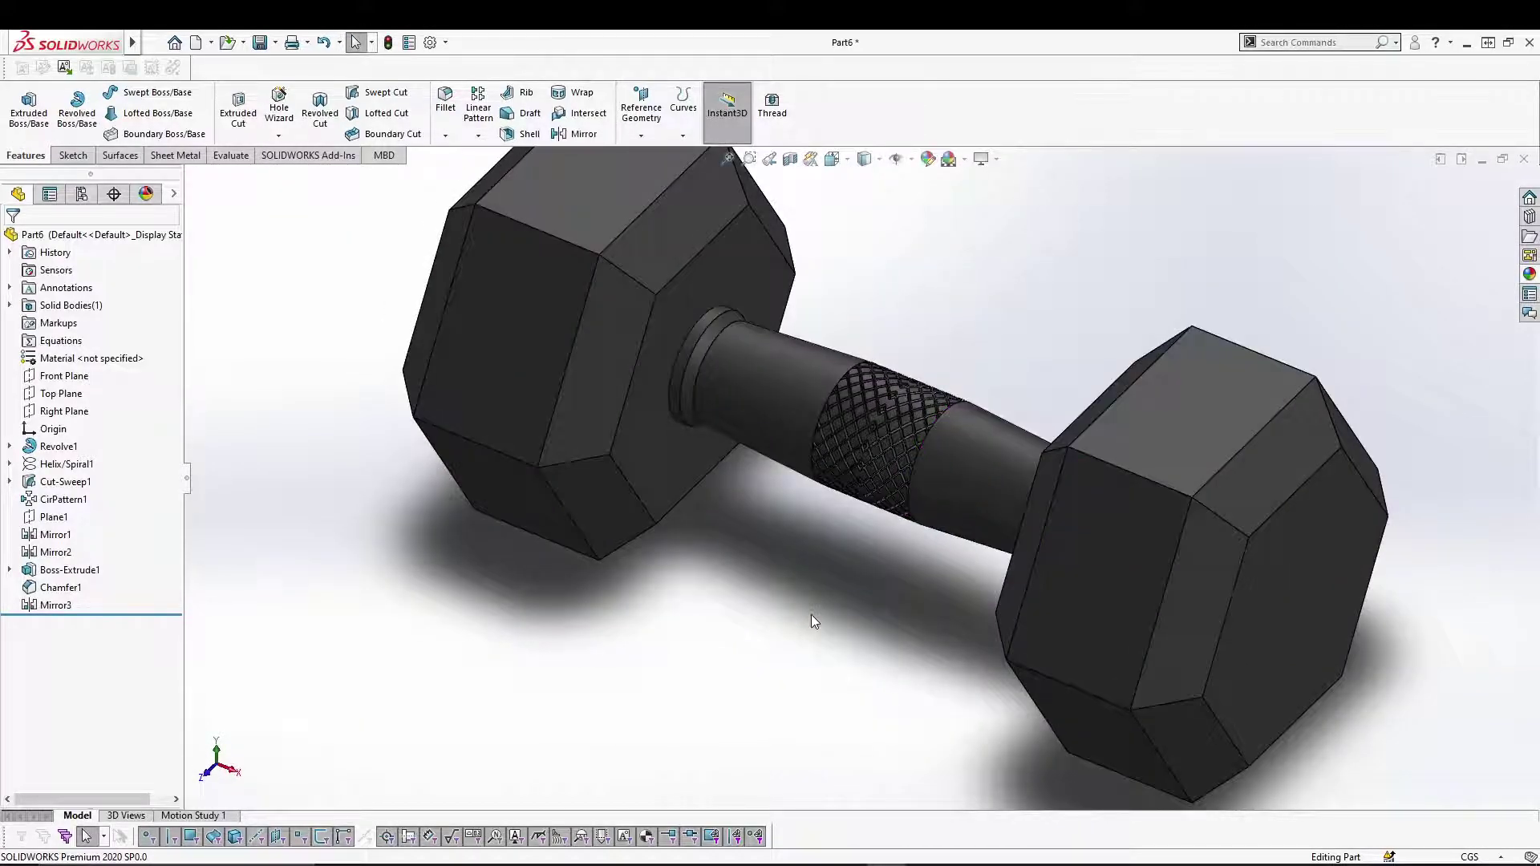